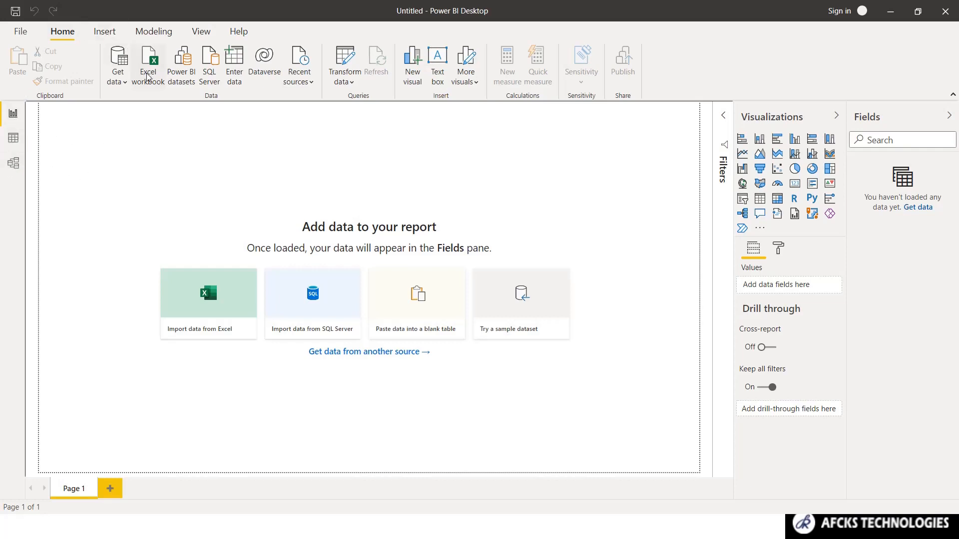
click(110, 85)
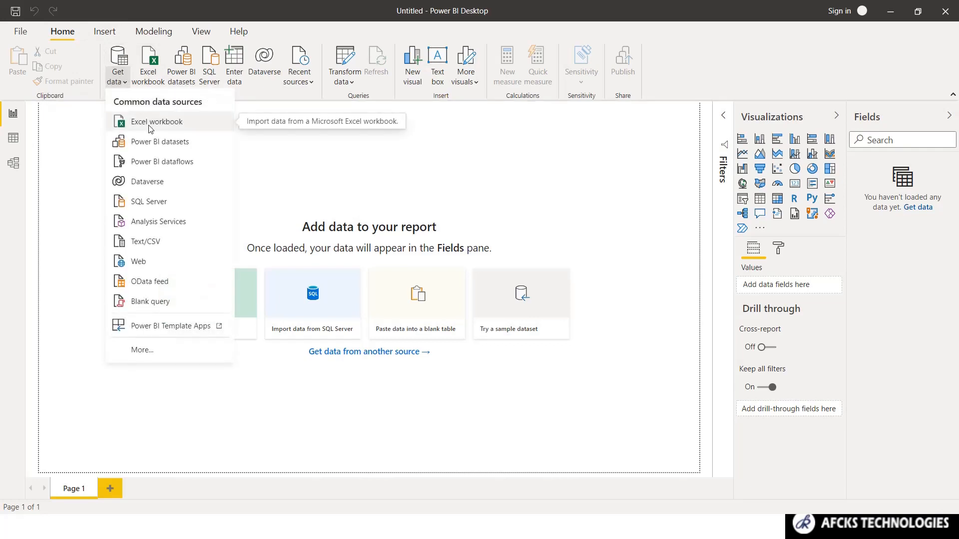
click(135, 122)
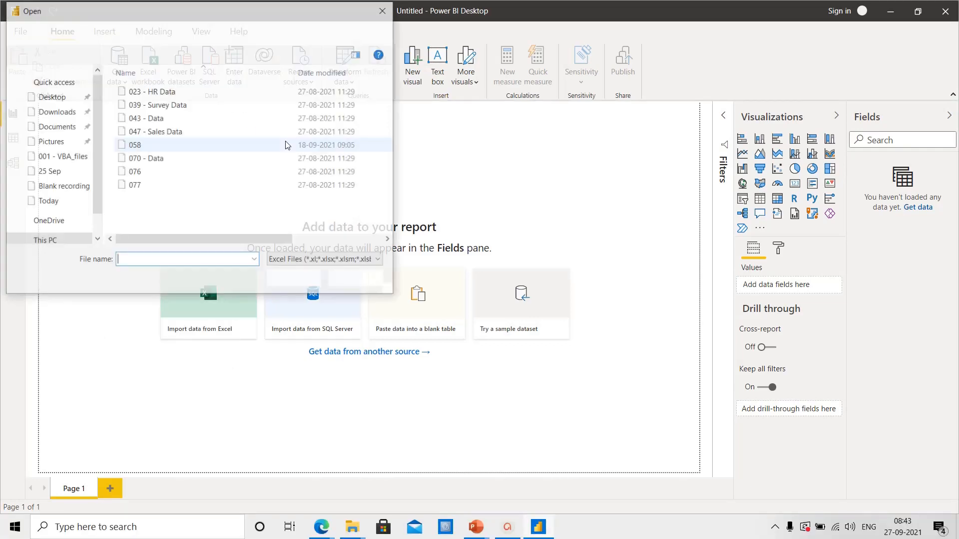
click(384, 9)
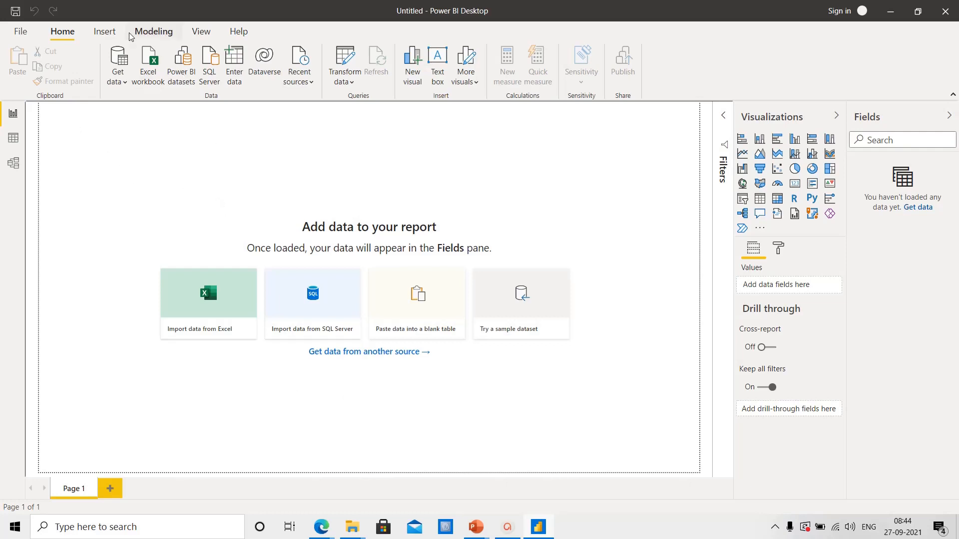
click(119, 82)
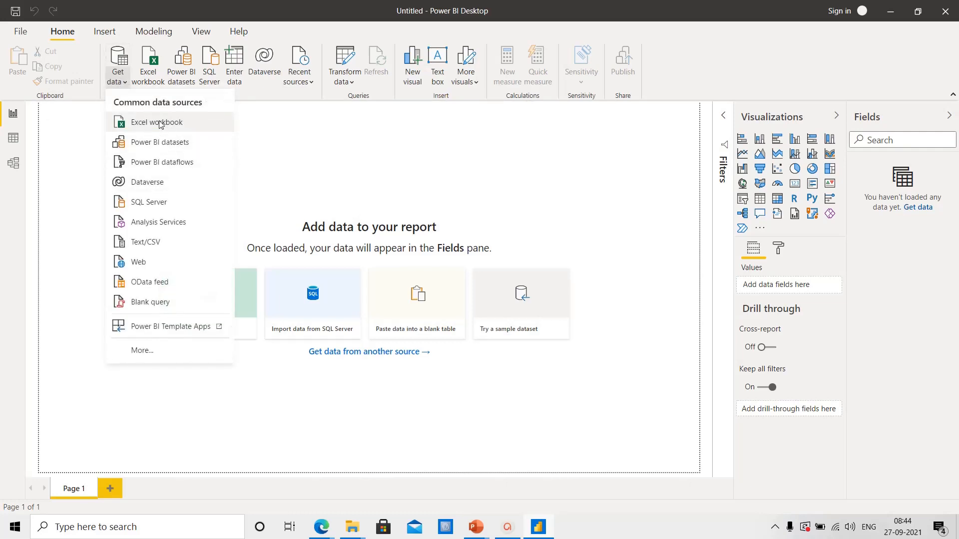
click(159, 124)
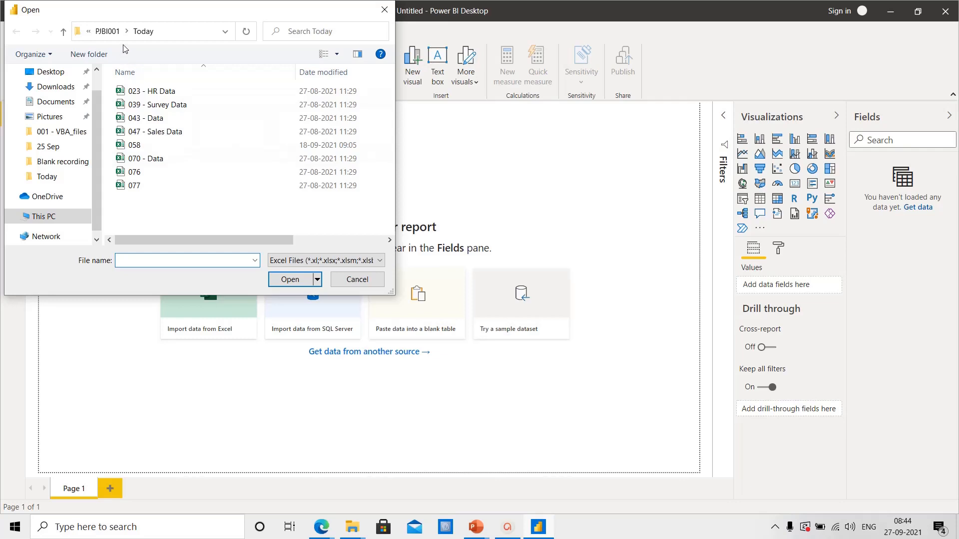
scroll(98, 79, up, 1)
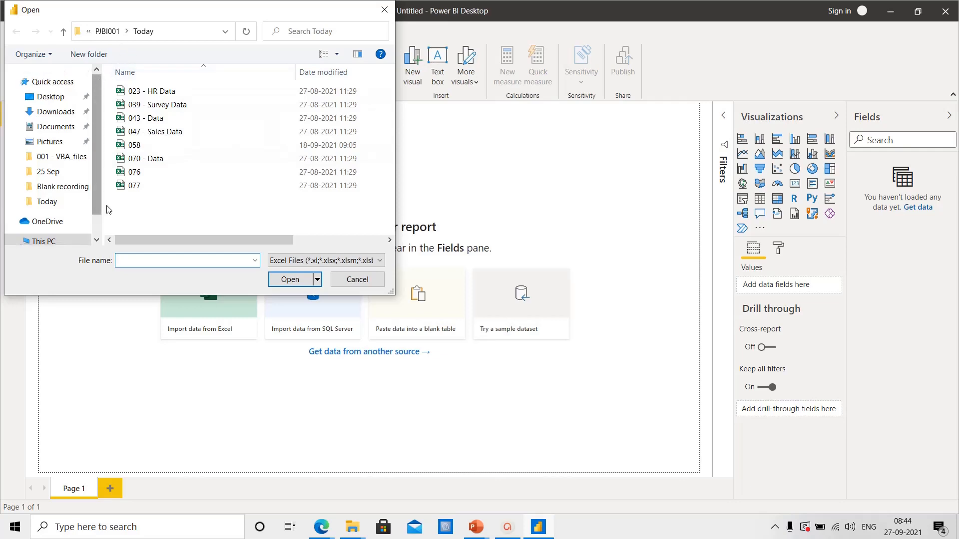
double_click(167, 184)
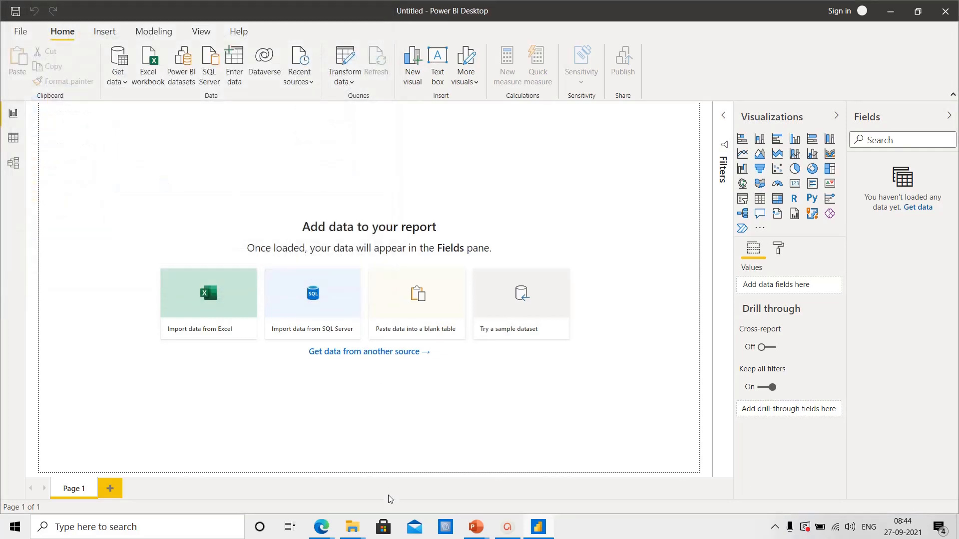
- Switch to File Explorer and open the PJBI001 folder on the Desktop
mouse_move(354, 529)
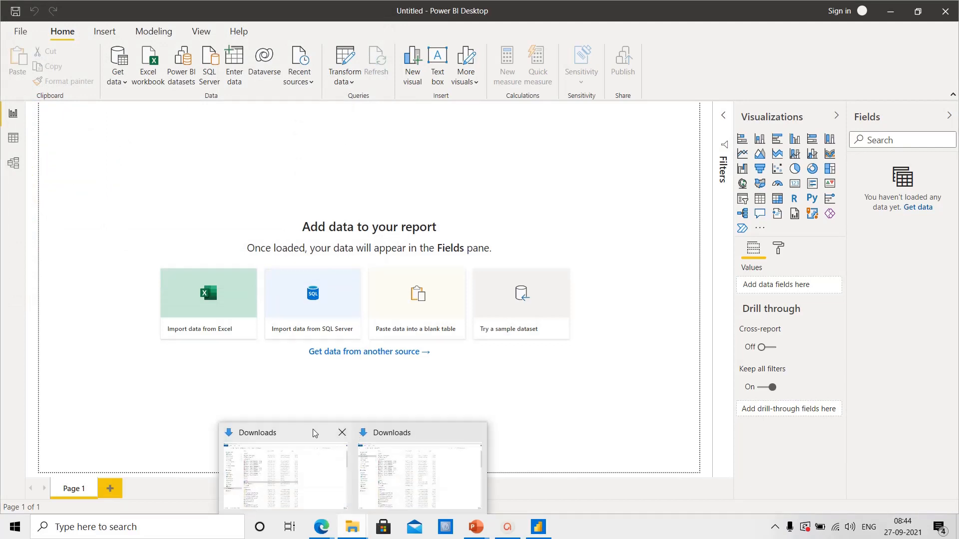
click(320, 459)
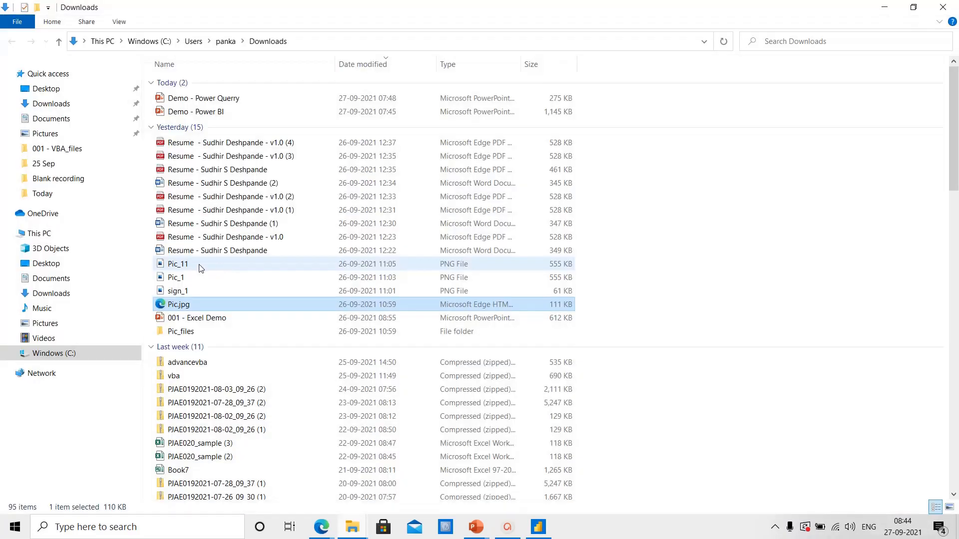
click(59, 91)
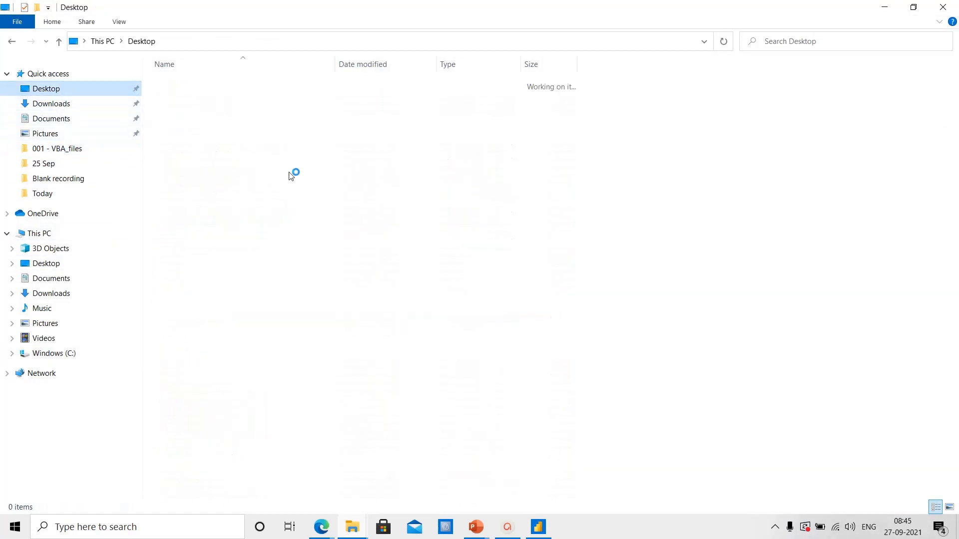
click(291, 178)
key(Down)
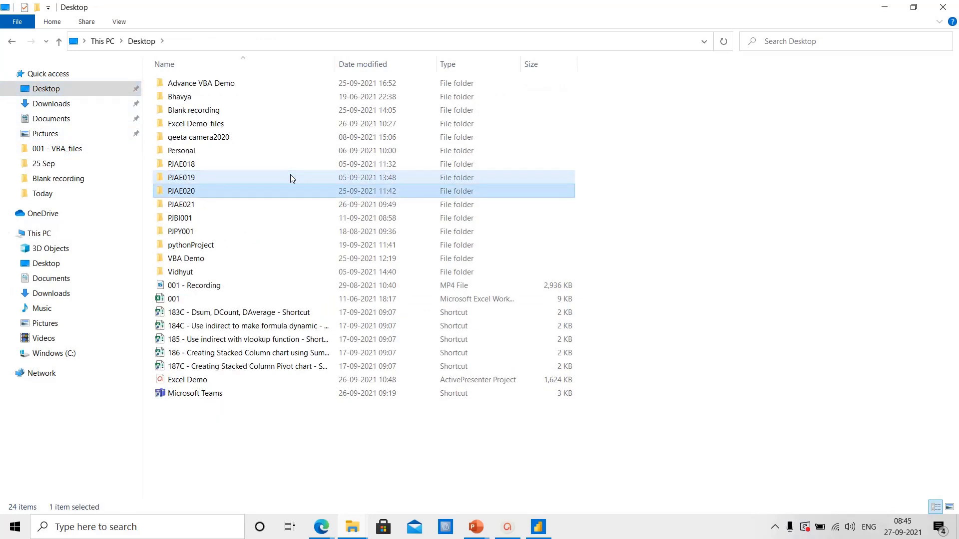
key(Down)
key(Down)
key(Down)
key(Down)
key(Down)
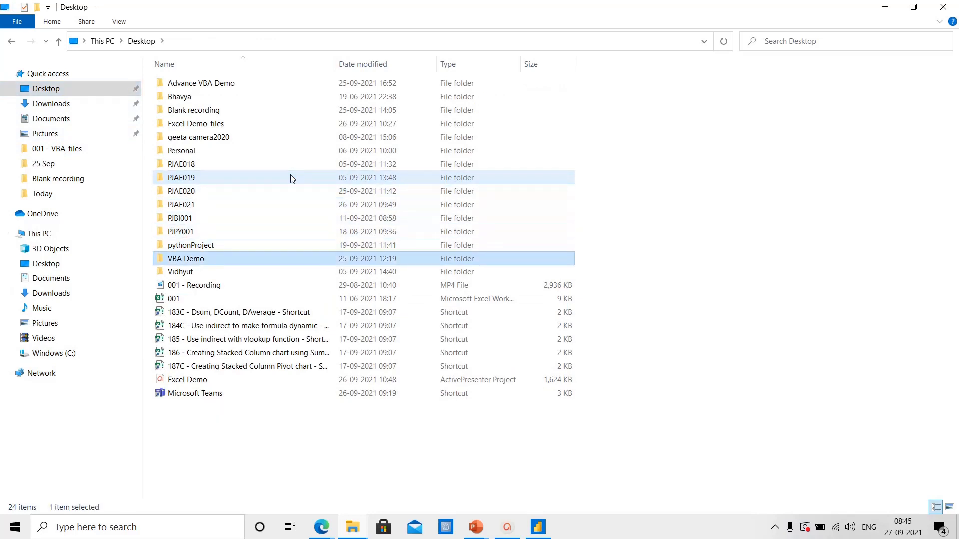
key(Up)
key(Up)
key(Up)
key(Return)
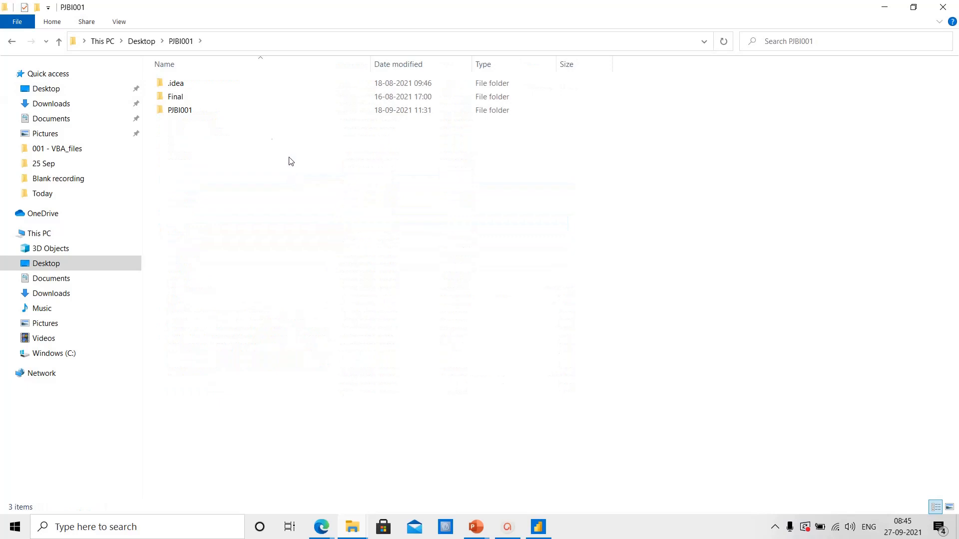
- Check the Final folder's contents, and go back to open the PJBI001 subfolder instead
double_click(217, 96)
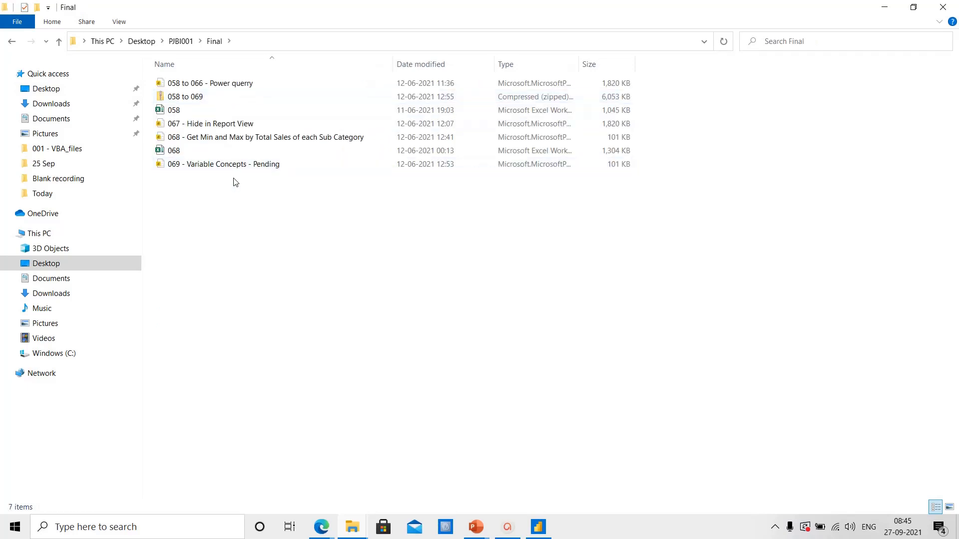
key(alt)
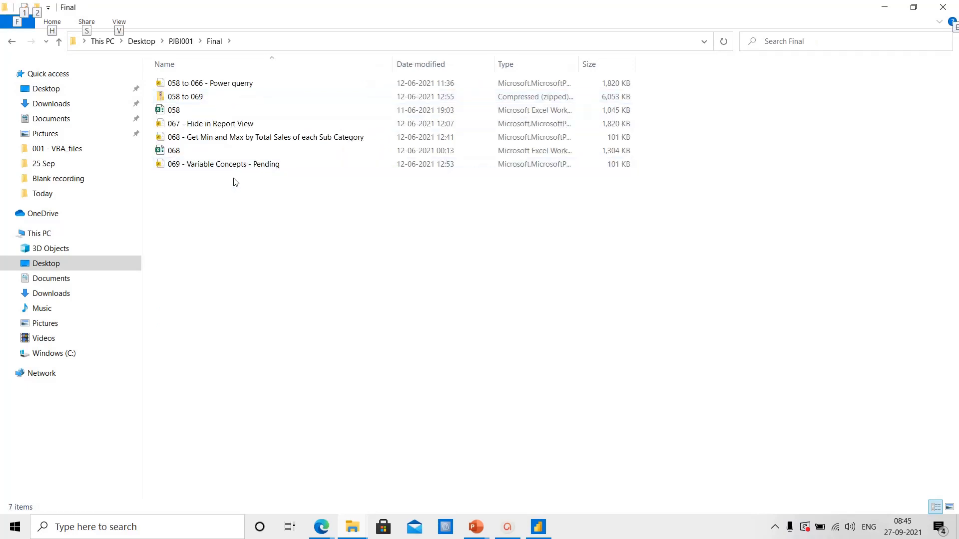
click(181, 41)
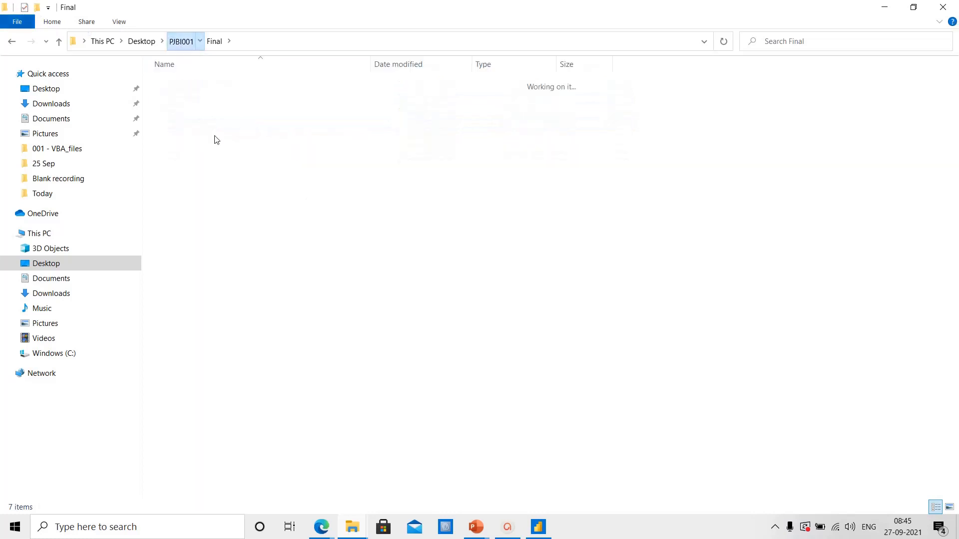
double_click(182, 111)
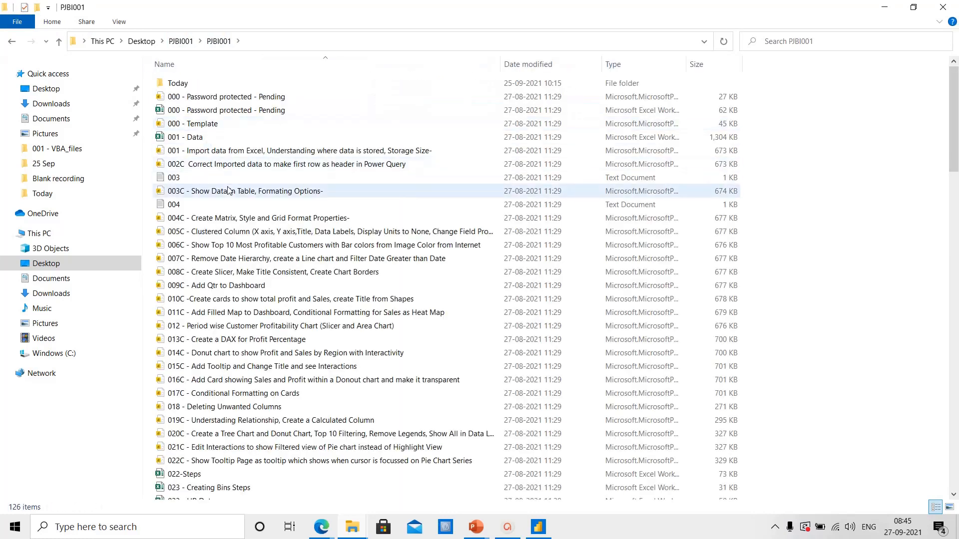
- Browse the numbered Power BI example files in the nested PJBI001 folder
click(227, 191)
key(Down)
key(Down)
key(Down)
key(Down)
key(Down)
key(Down)
key(Down)
key(Down)
key(Down)
key(Down)
key(Down)
key(Down)
key(Down)
key(Down)
key(Down)
key(Down)
key(Down)
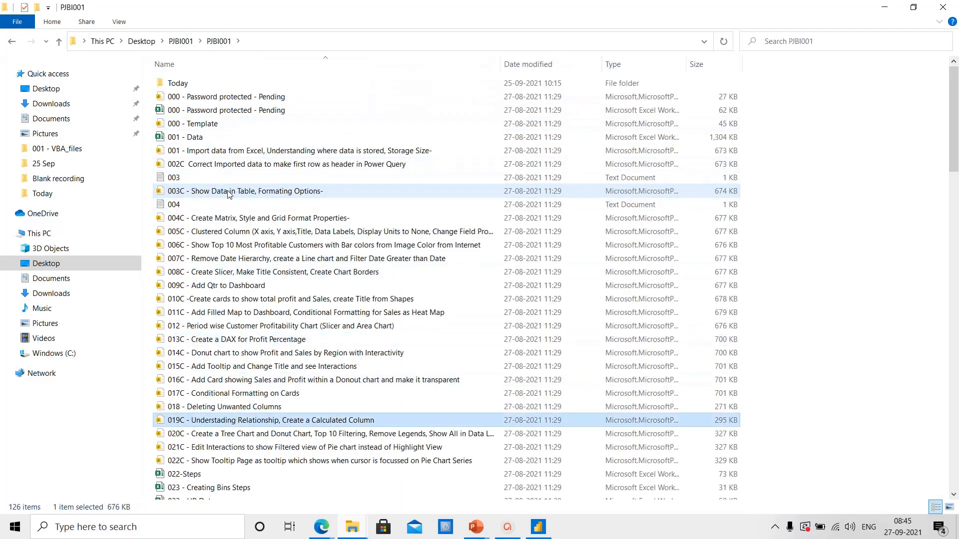
key(Down)
key(Down)
key(Down)
key(Down)
key(Down)
key(Down)
key(Down)
key(Down)
key(Down)
key(Down)
key(Down)
key(Down)
key(Down)
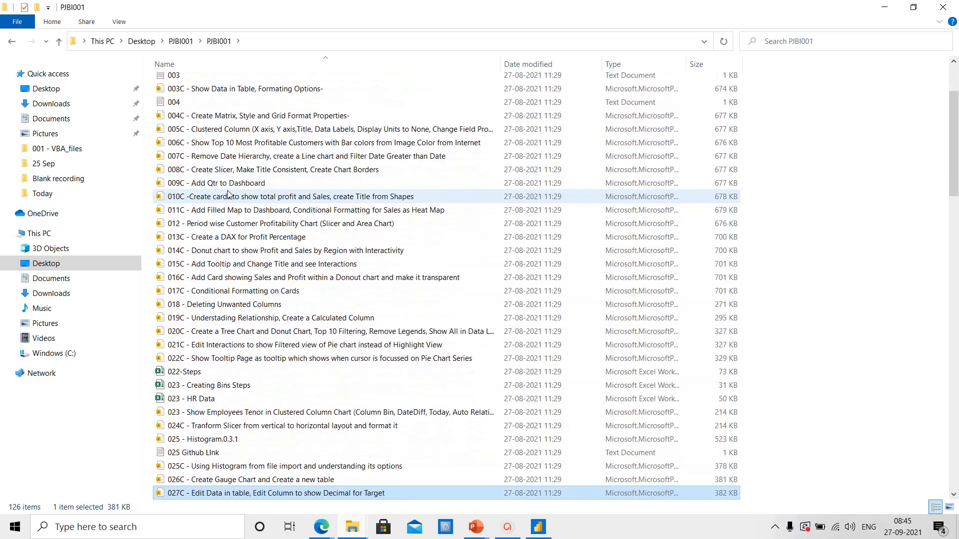
key(Up)
key(Up)
key(Up)
key(Up)
key(Up)
key(Up)
key(Up)
key(Up)
key(Up)
key(Up)
key(Up)
key(Up)
key(Up)
key(Up)
key(Up)
key(Up)
key(Up)
key(Up)
key(Up)
key(Up)
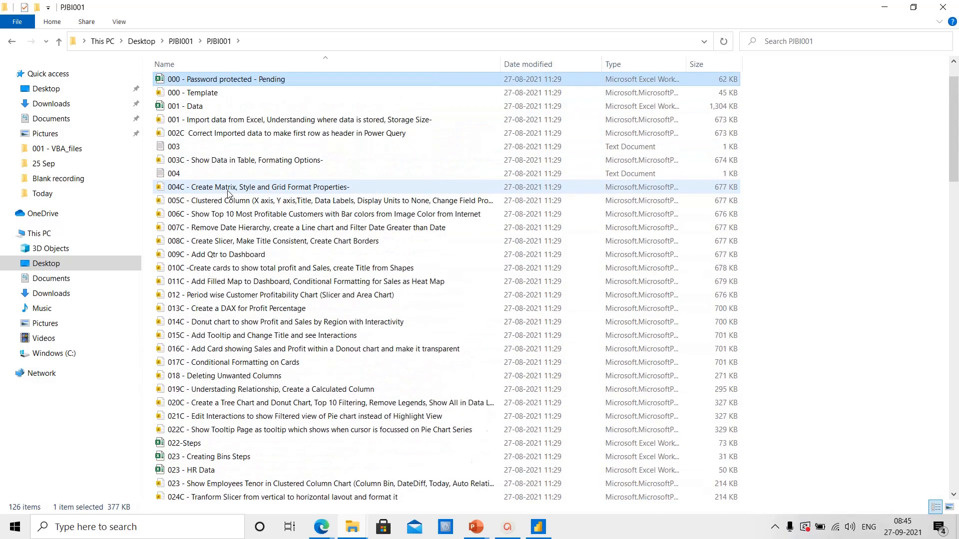
key(Up)
key(Up)
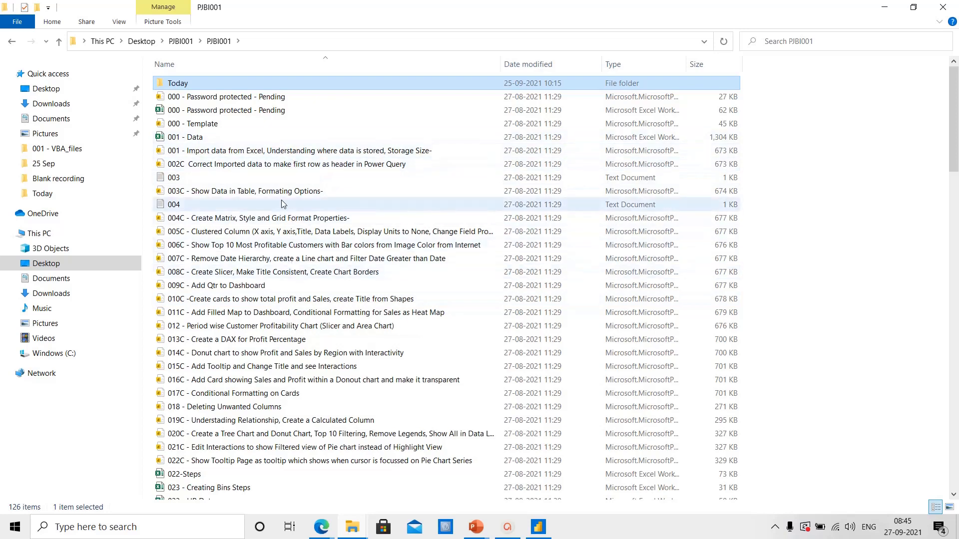
- Select the 001 - Data workbook together with the 001 - Import data from Excel report, and widen the Name column for longer file names
click(272, 155)
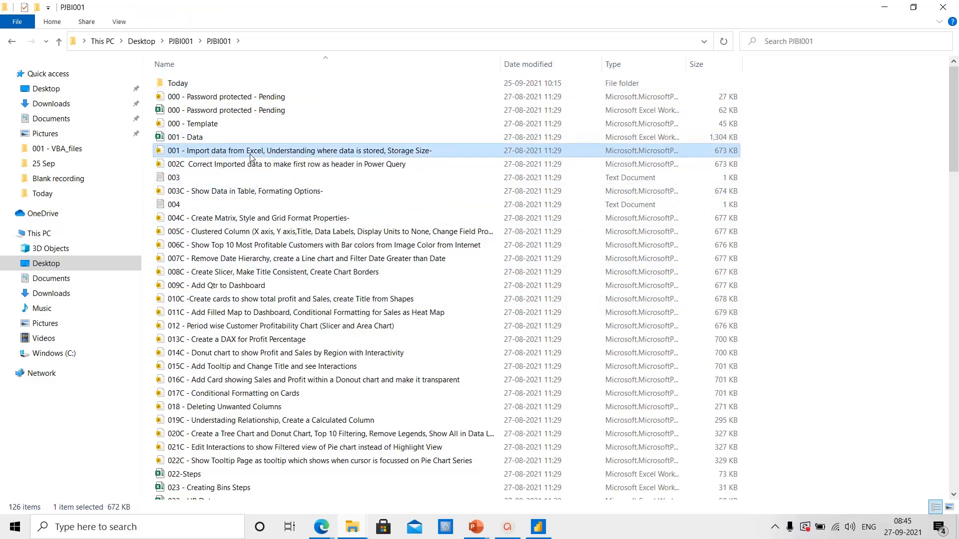
click(222, 136)
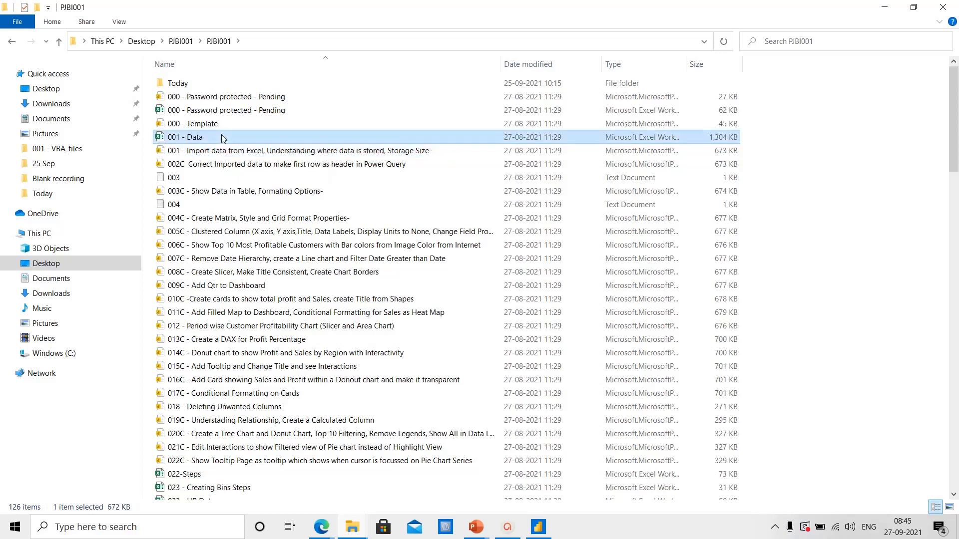
ctrl+click(236, 156)
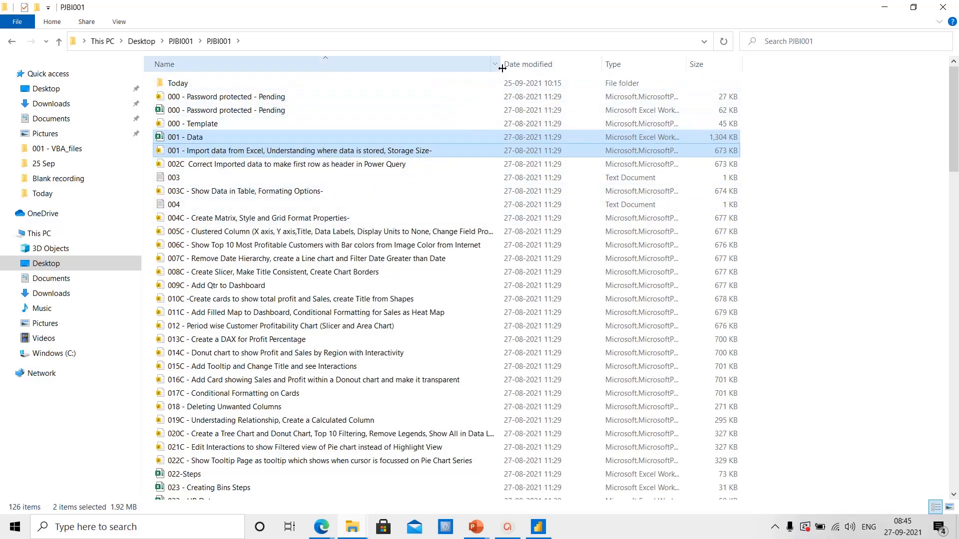
drag(502, 69, 526, 63)
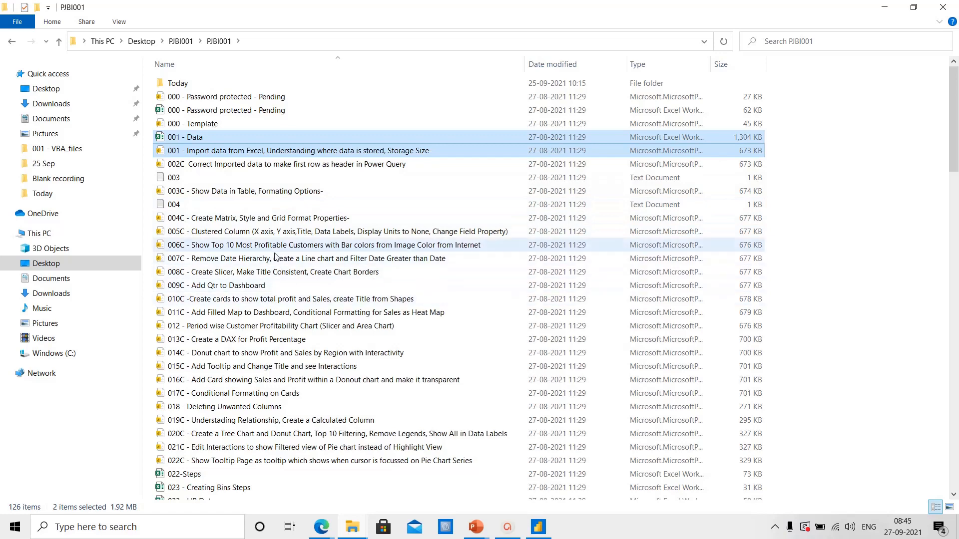
- Open the report file 008C - Create Slicer, Make Title Consistent, Create Chart Borders in Power BI Desktop
click(233, 274)
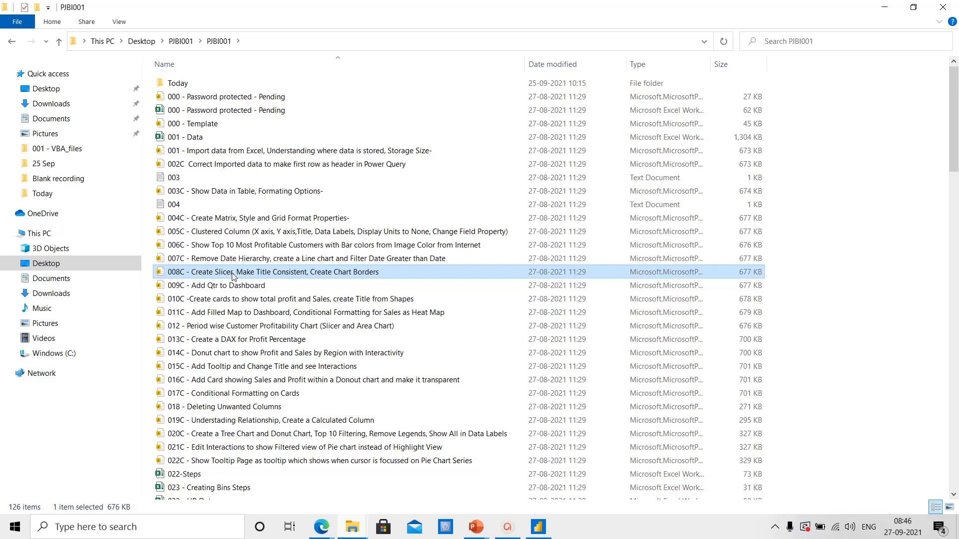
double_click(233, 273)
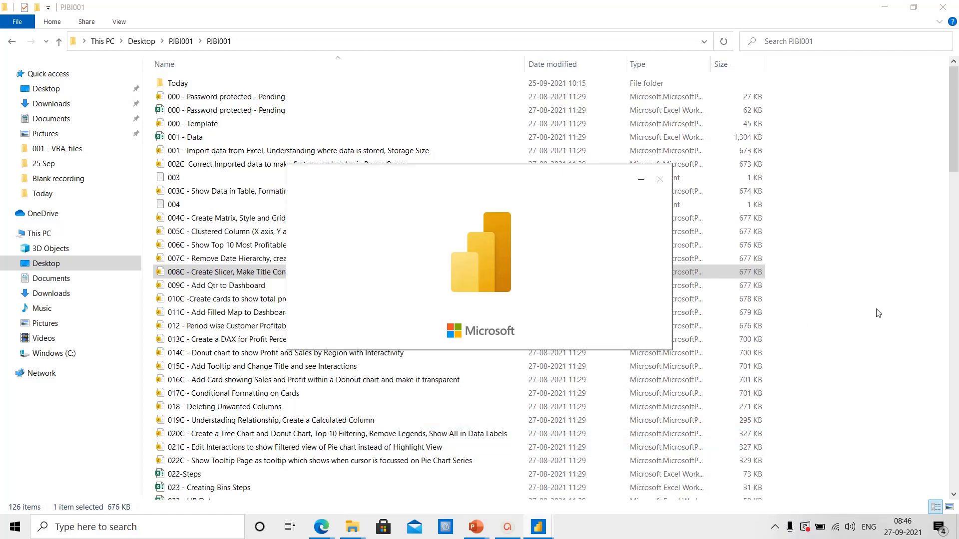
key(alt+Tab)
key(alt+Tab)
key(alt+Tab)
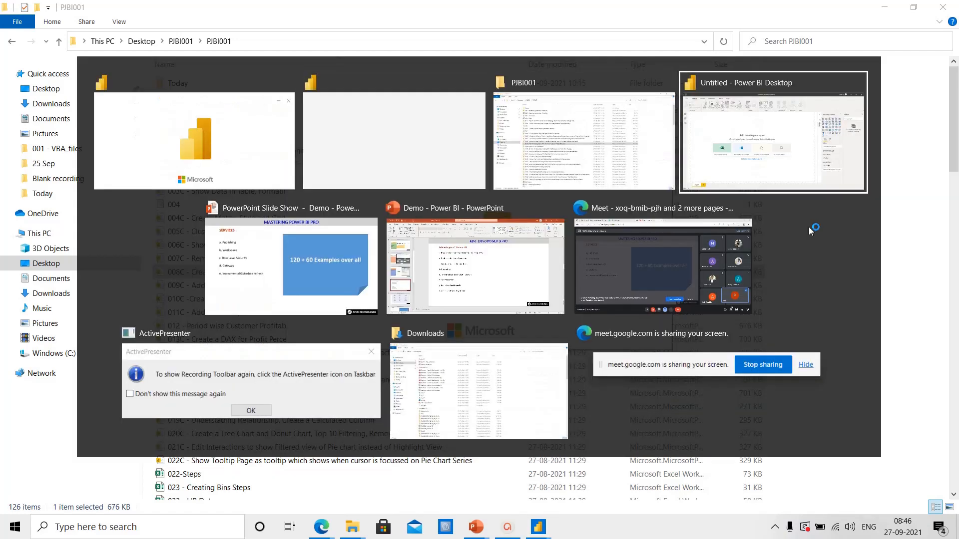
key(alt+Tab)
key(alt+Tab)
key(alt+Tab)
key(alt+Tab)
key(alt+Tab)
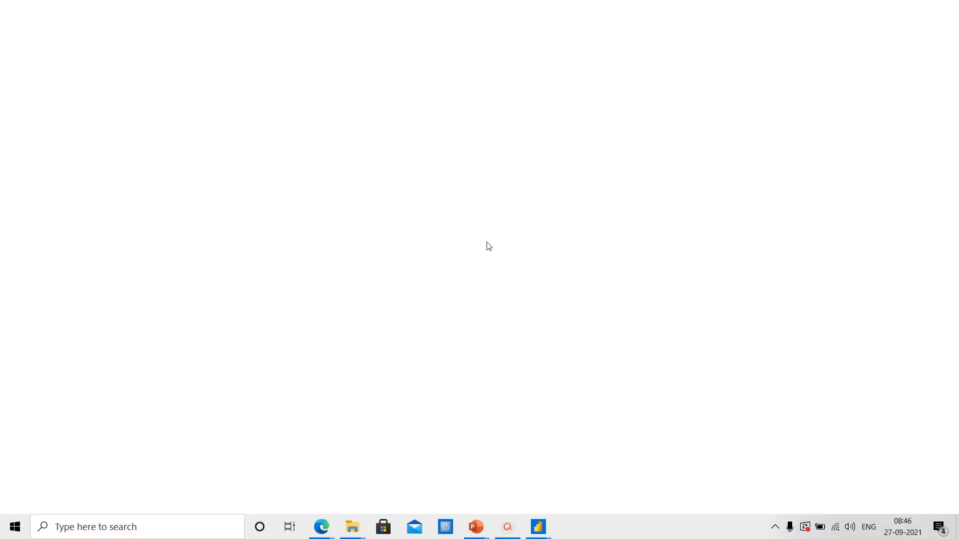
key(alt+Tab)
key(alt+Tab)
key(alt+Tab)
key(alt+Tab)
key(alt+Tab)
key(alt+Tab)
key(alt+Tab)
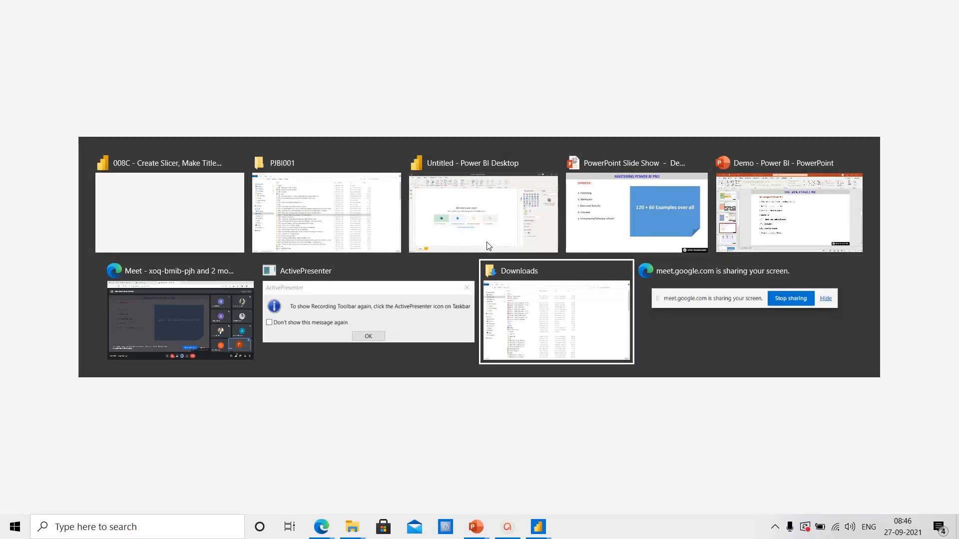
key(alt+Tab)
key(alt+Tab)
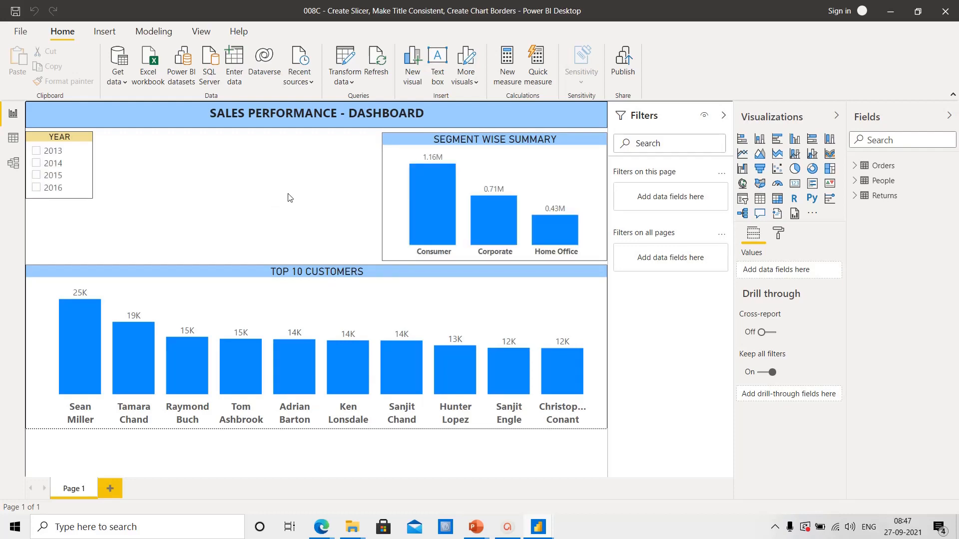
- Filter the sales dashboard to 2014 with the YEAR slicer, and clear that year selection again
click(47, 166)
click(36, 163)
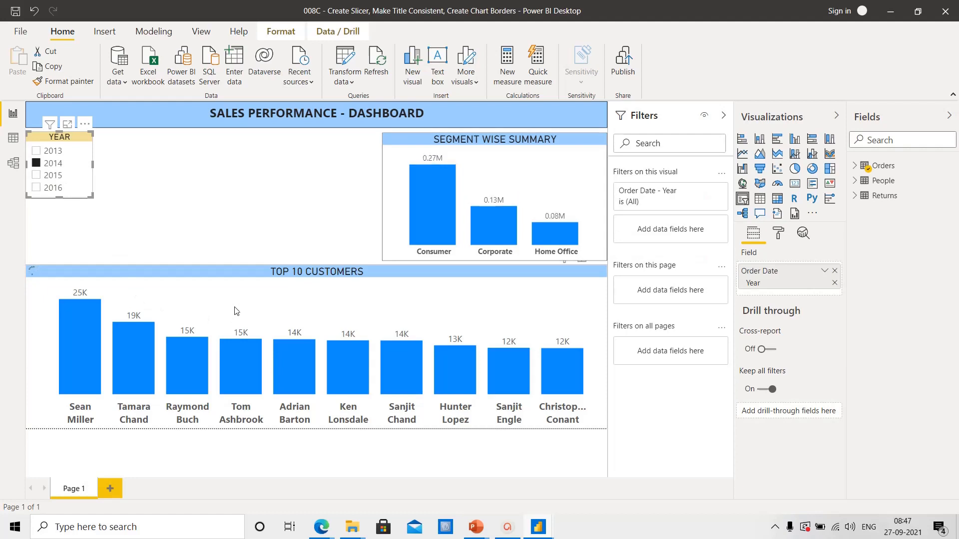
click(236, 215)
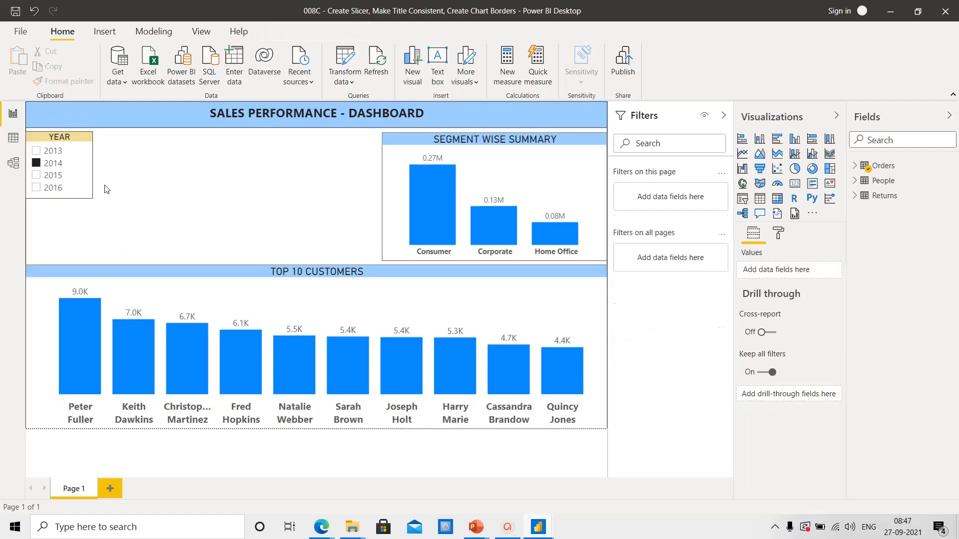
click(35, 164)
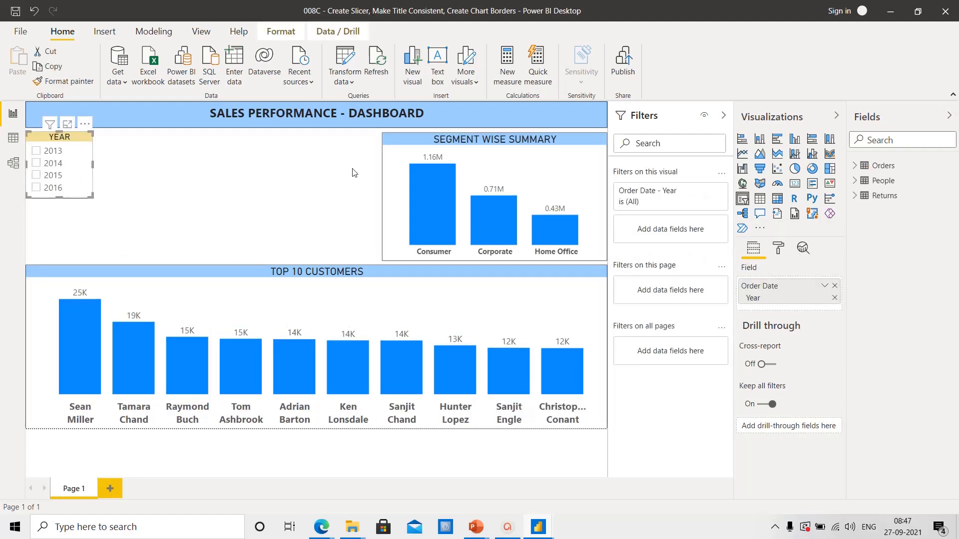
- Cross-highlight the top 10 customers by the Consumer segment of the Segment Wise Summary chart
click(444, 193)
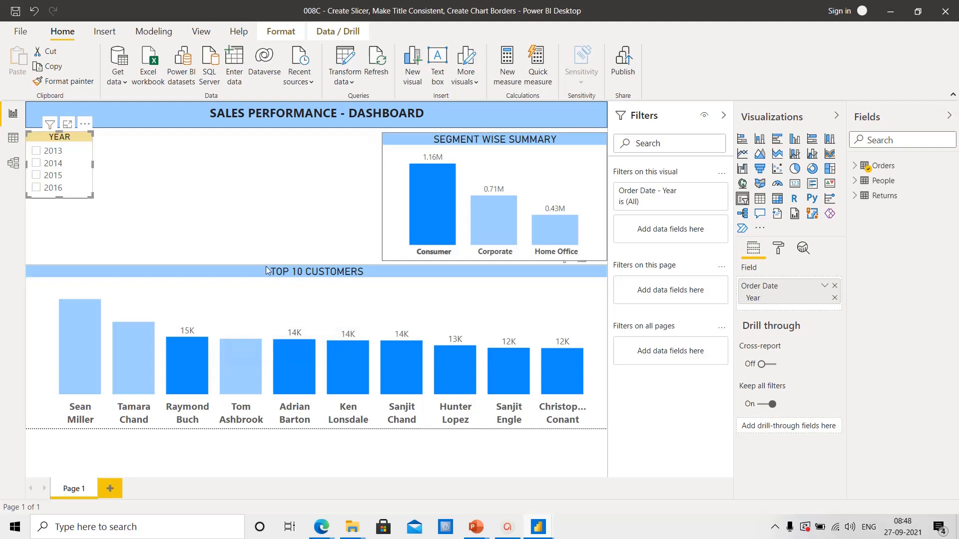
- Shorten the TOP 10 CUSTOMERS chart from its upper edge, and set the SEGMENT WISE SUMMARY chart to filter it instead of highlighting
click(319, 269)
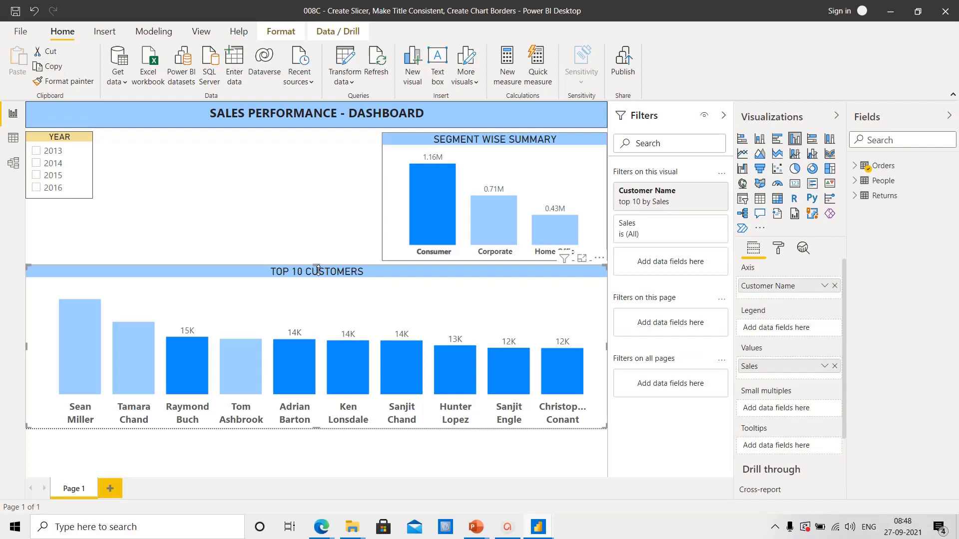
drag(318, 270, 317, 304)
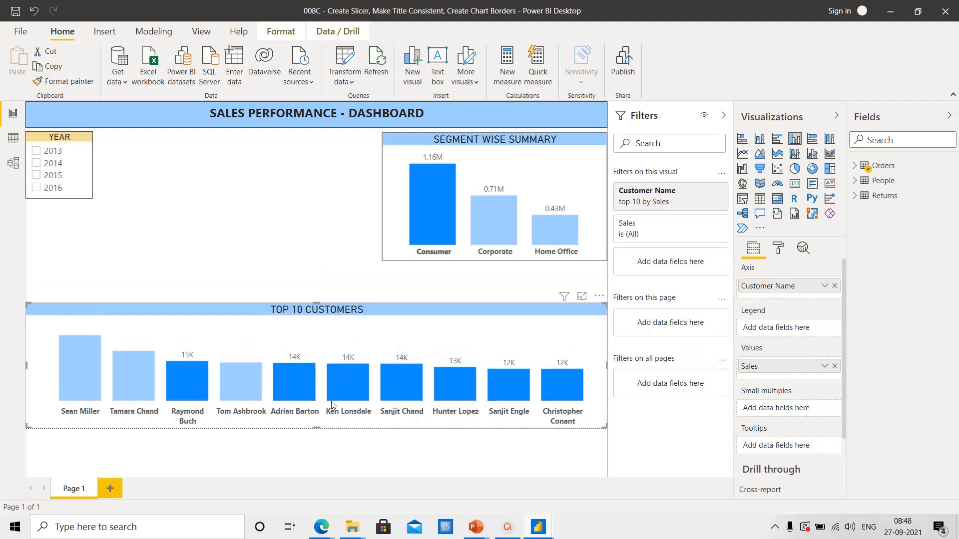
click(407, 196)
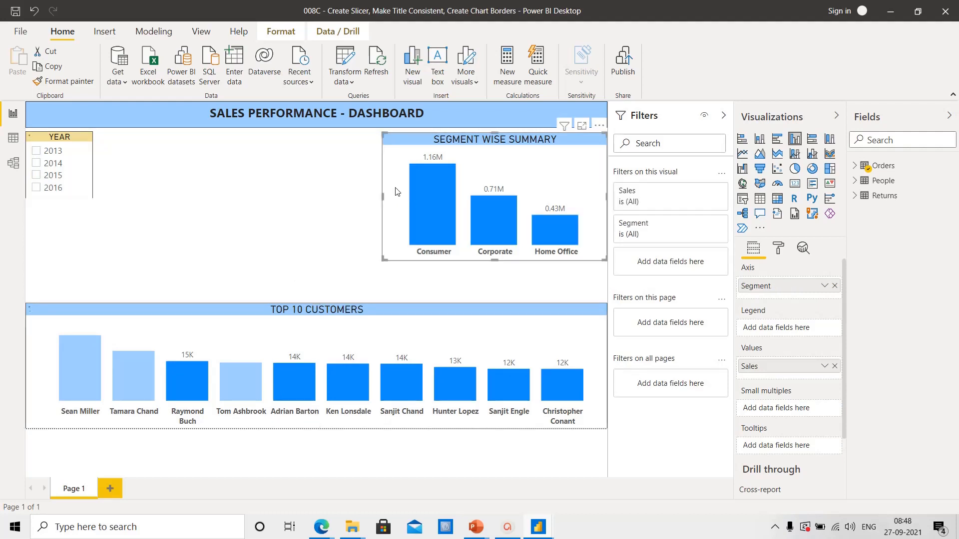
click(287, 36)
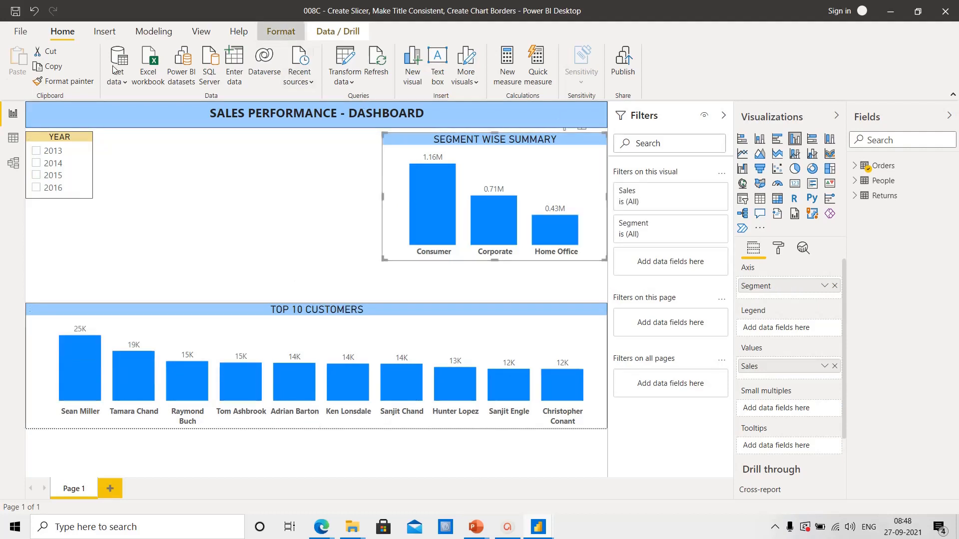
click(30, 82)
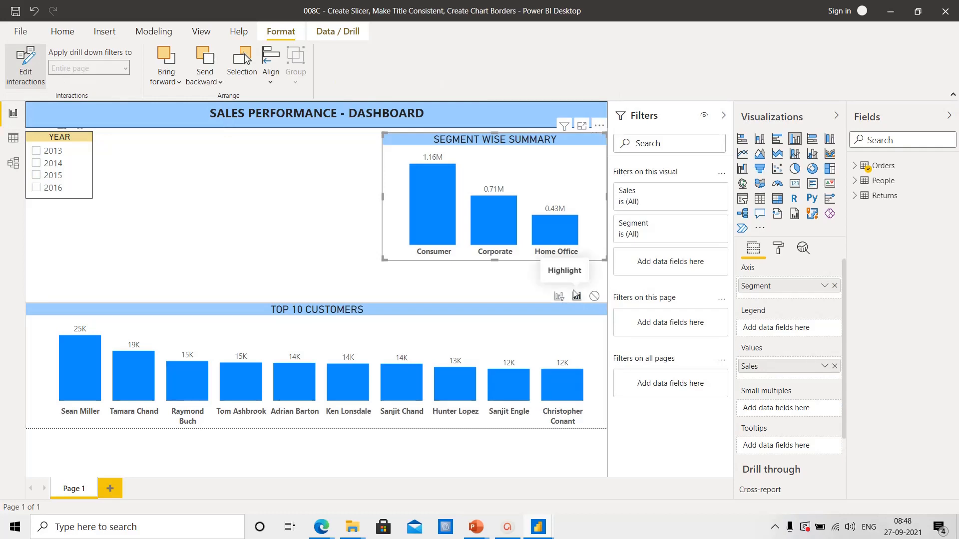
click(559, 301)
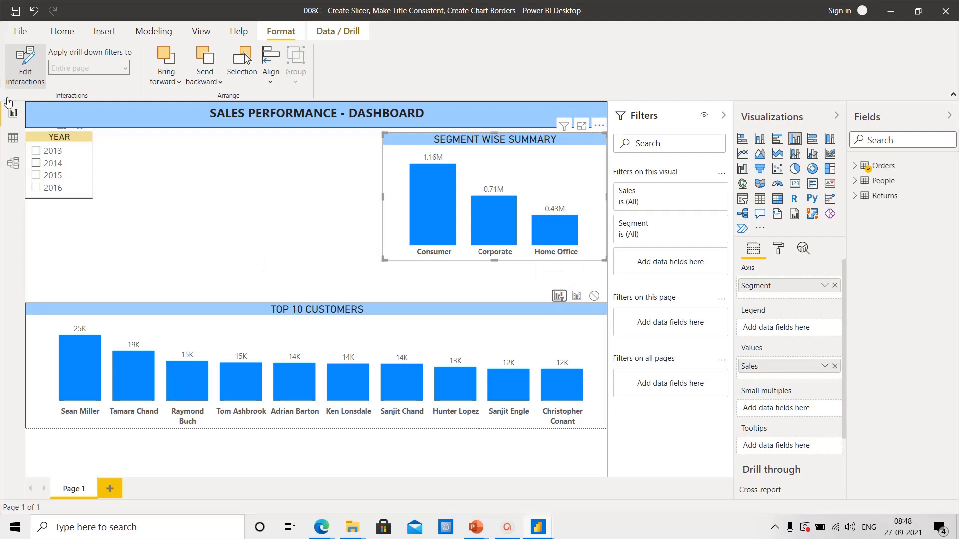
click(25, 65)
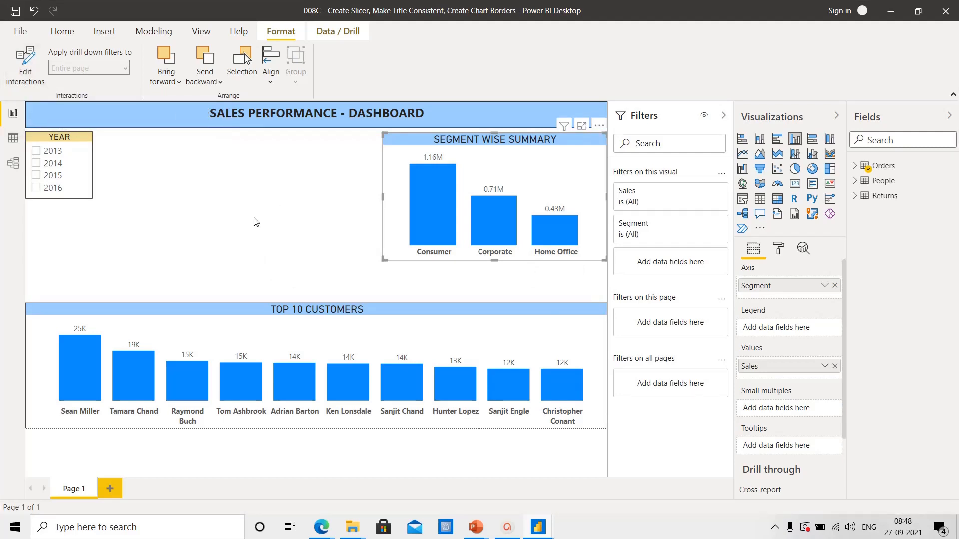
- Filter the top 10 customers by the Consumer segment and then by the Corporate segment of the SEGMENT WISE SUMMARY chart
click(377, 208)
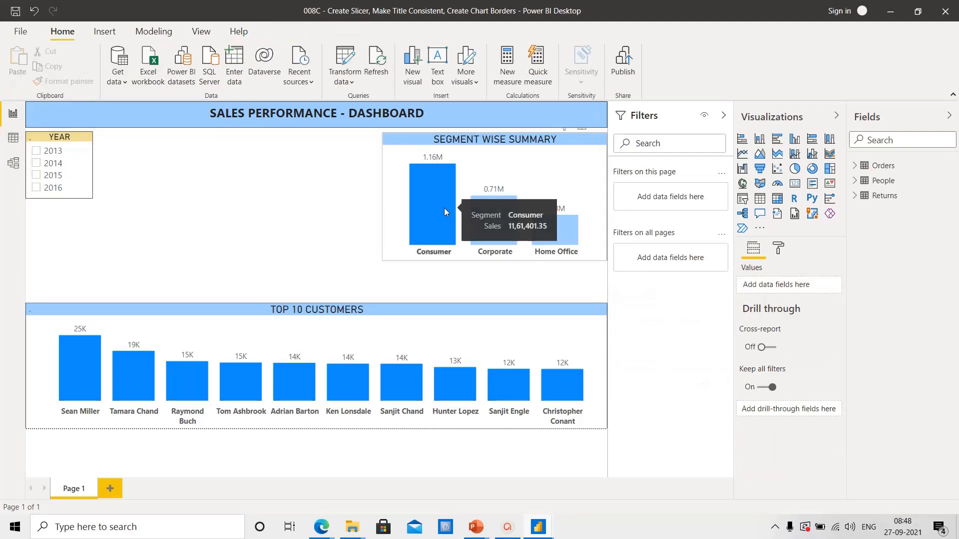
click(444, 208)
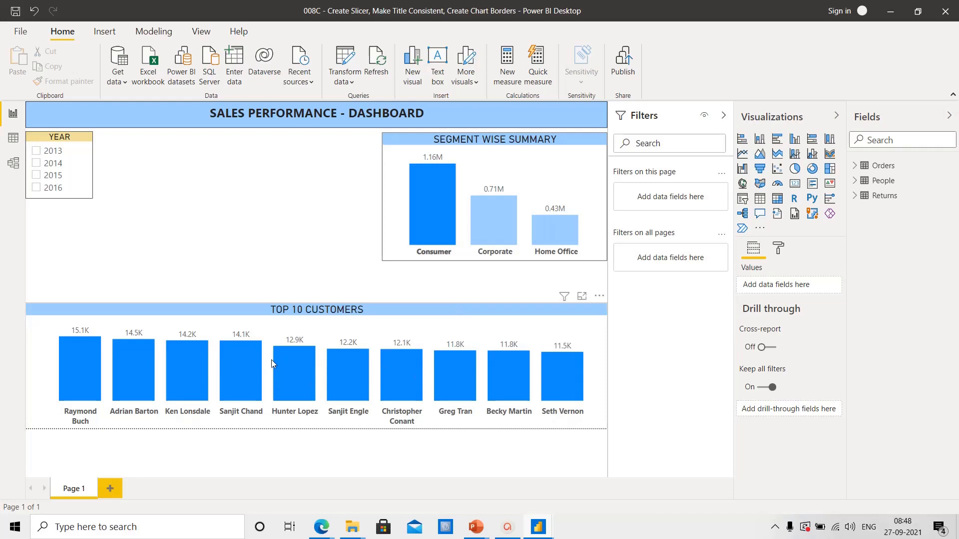
click(486, 229)
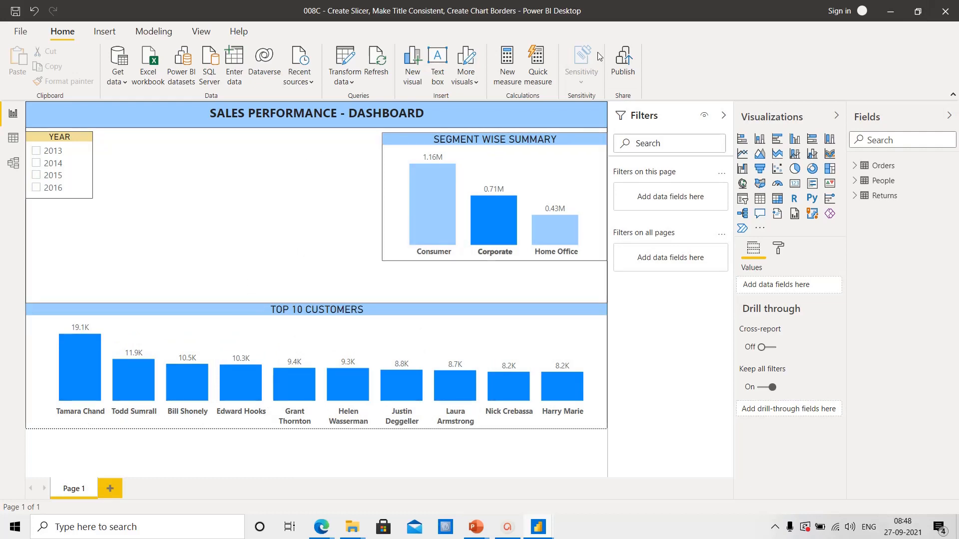
- Close the 008C report, return to the PJBI001 folder in File Explorer, and select the 014C and 016C report files in turn
click(947, 18)
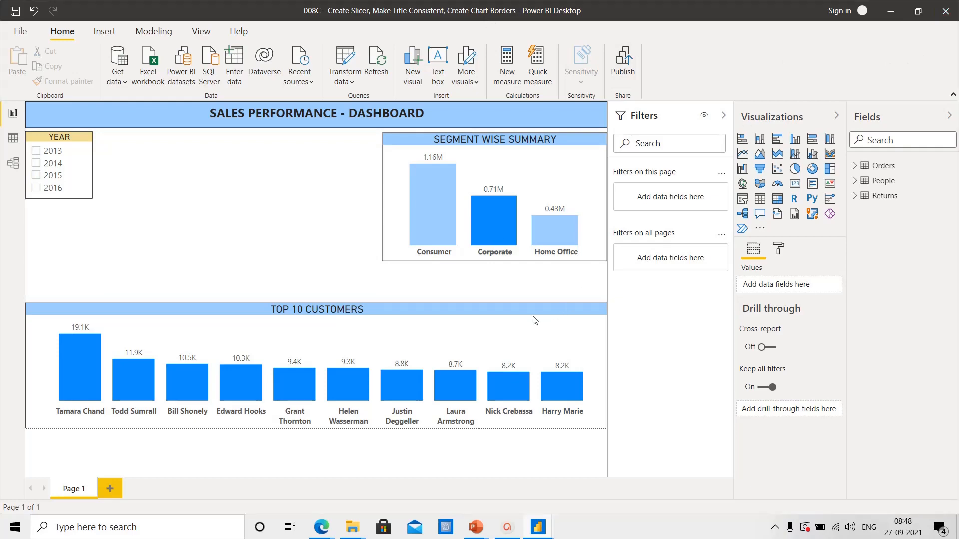
click(523, 287)
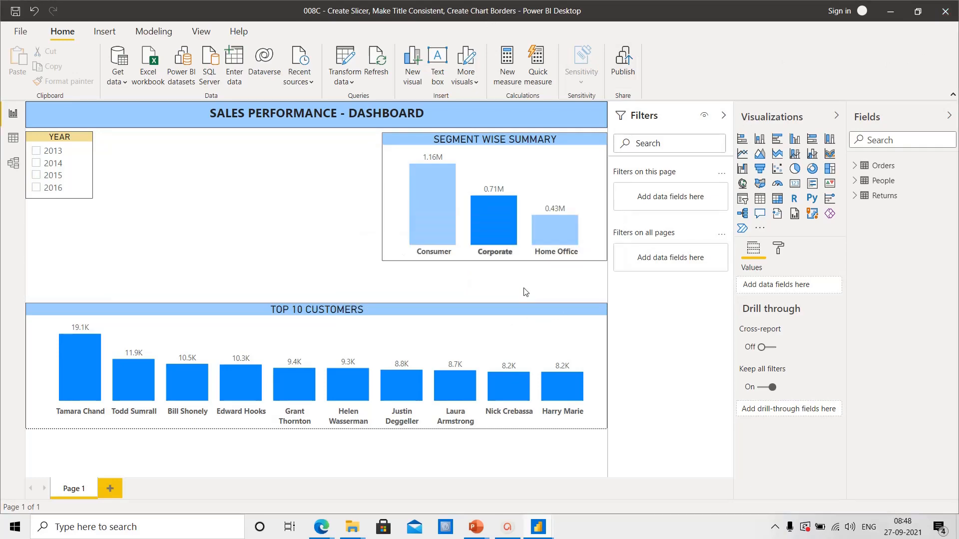
key(alt+Tab)
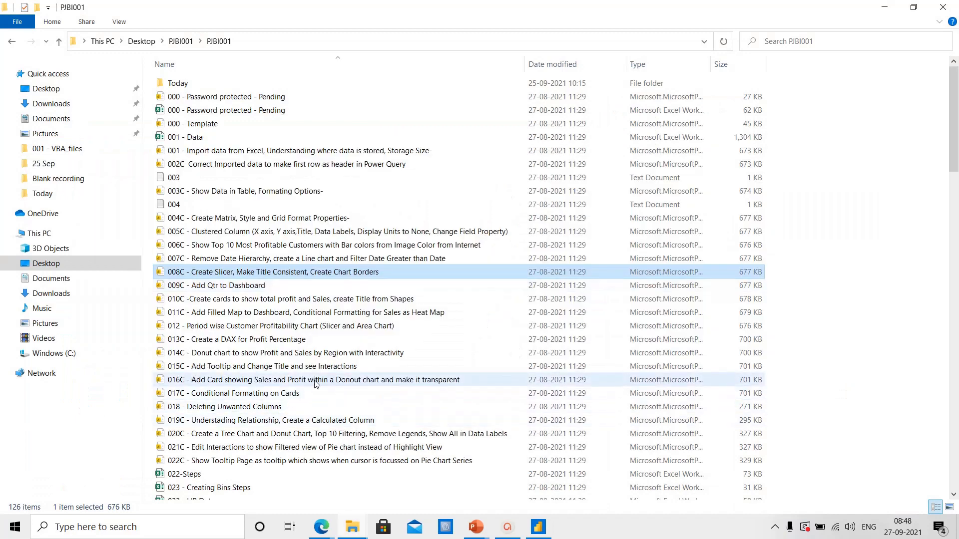
click(275, 356)
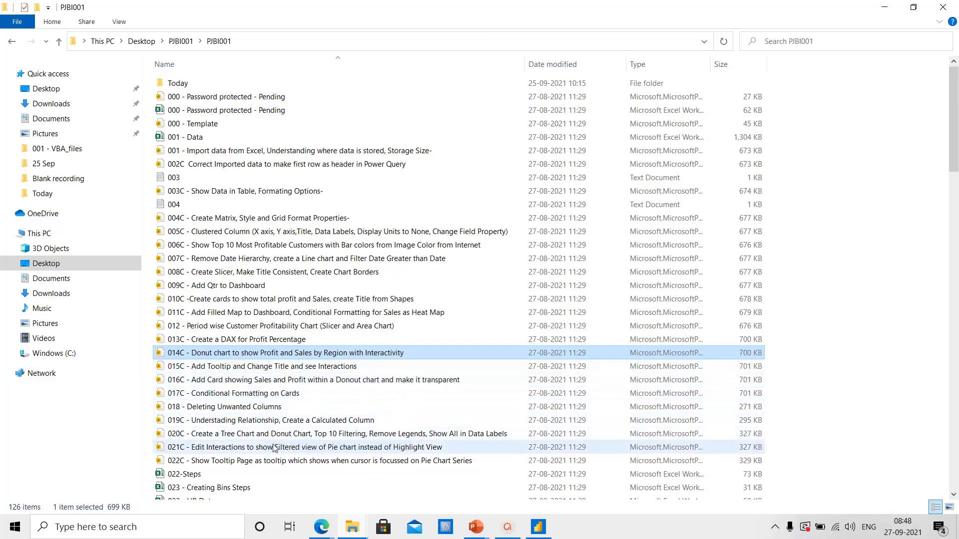
click(257, 385)
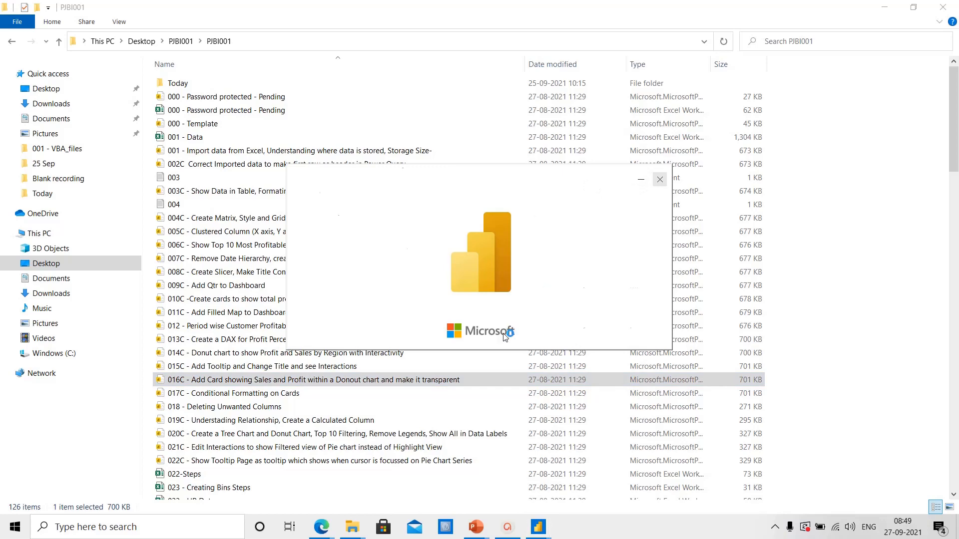
- Switch to a blank Power BI Desktop report, and collapse and re-expand the Visualizations pane
key(alt+Tab)
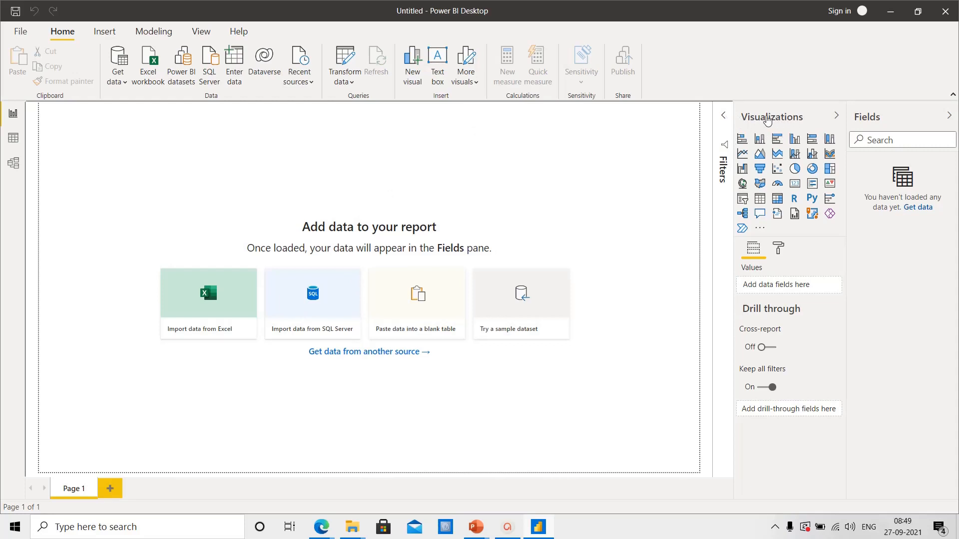
click(836, 116)
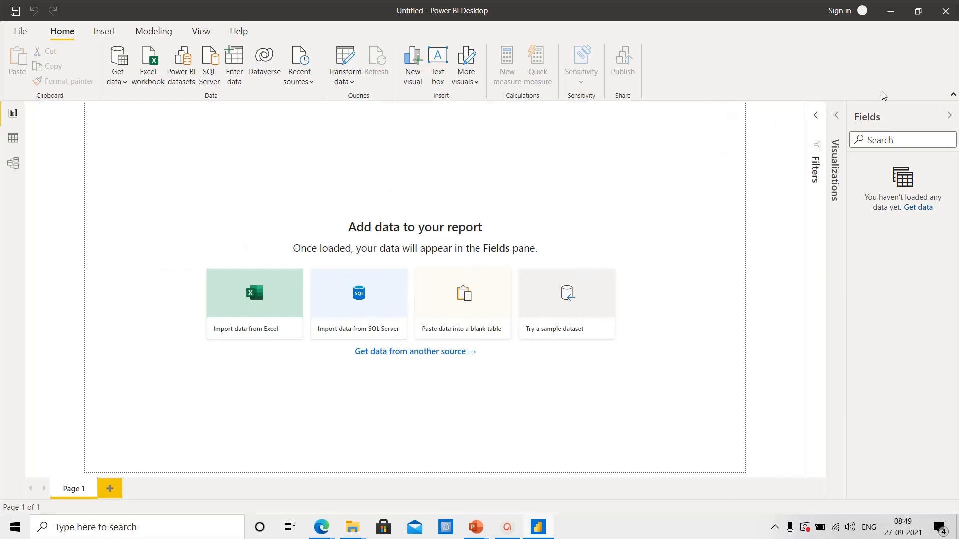
click(835, 120)
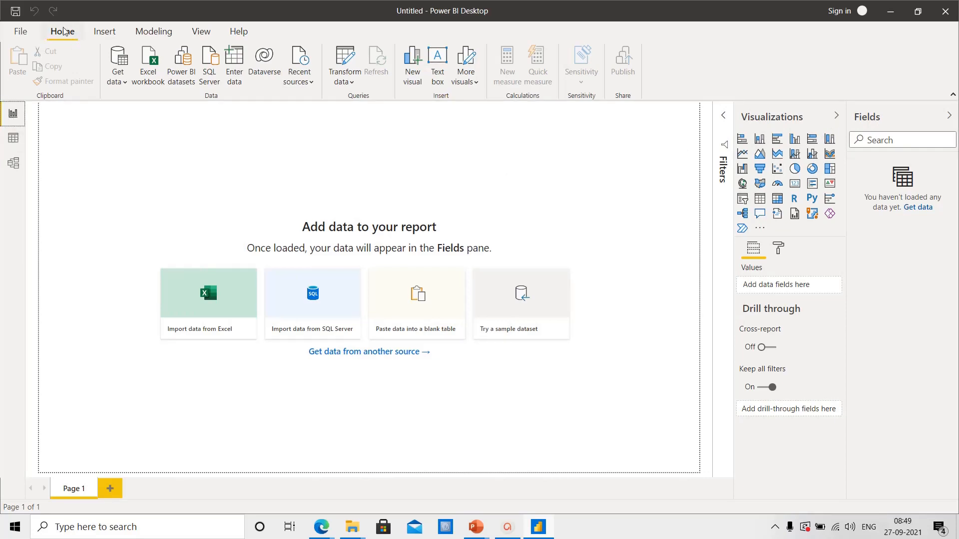
click(114, 83)
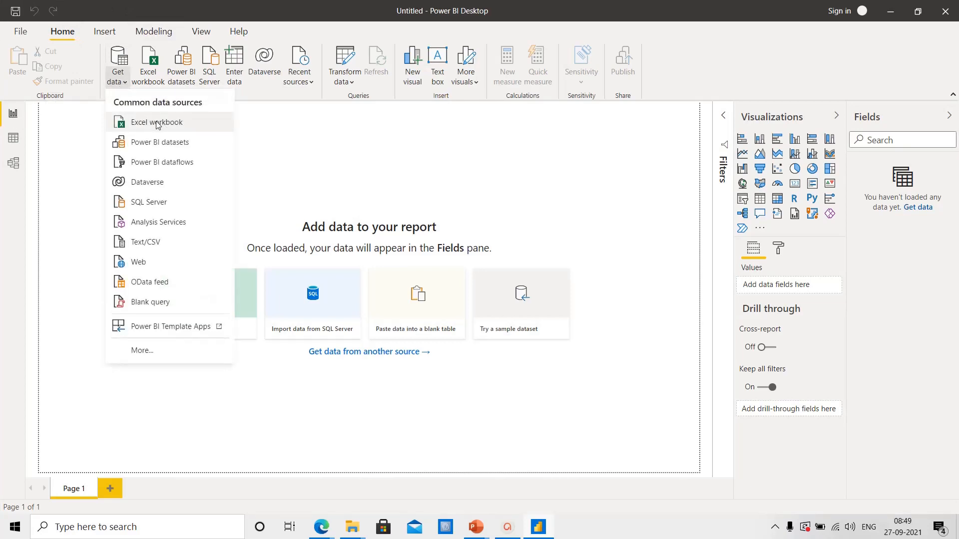
click(157, 125)
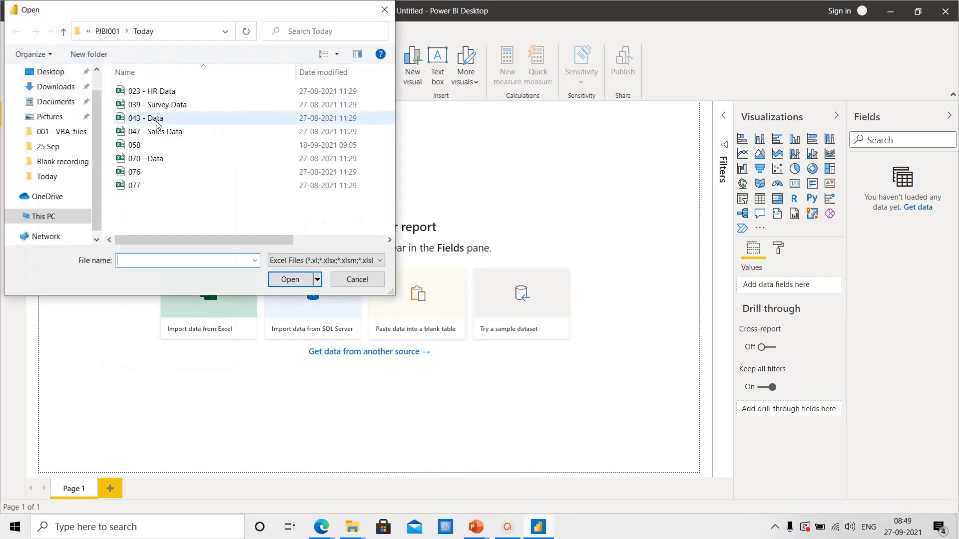
key(Escape)
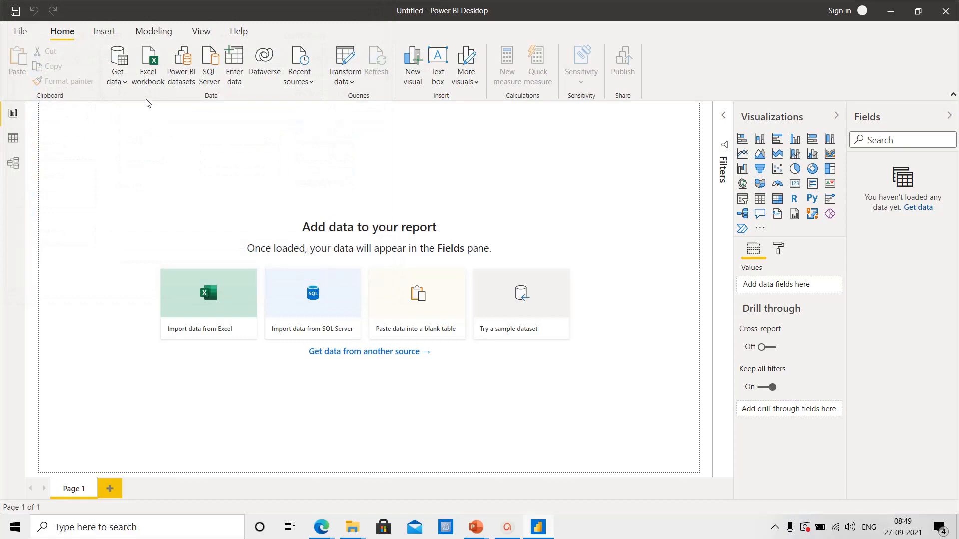
- Examine the full list of data sources, including the File and Power Platform categories, and leave without connecting
click(122, 83)
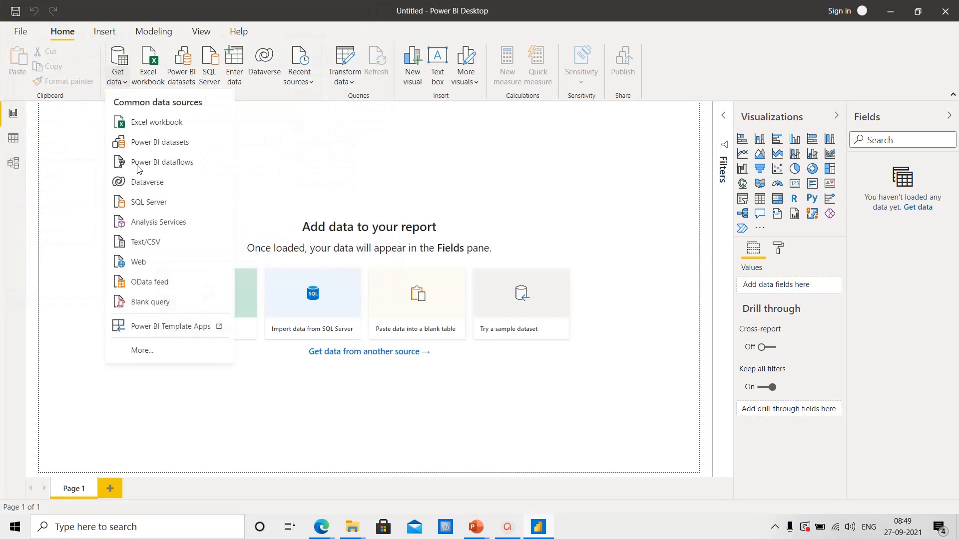
click(167, 356)
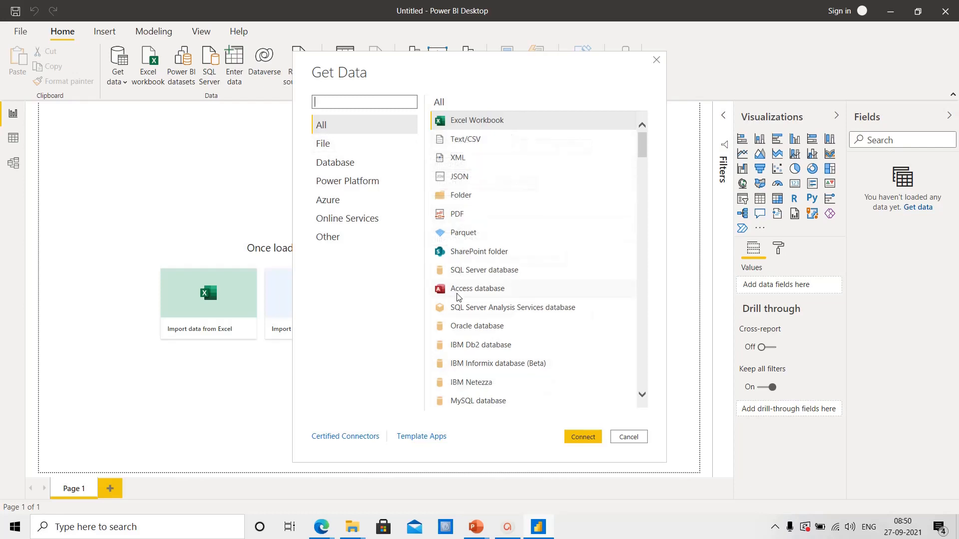
click(363, 144)
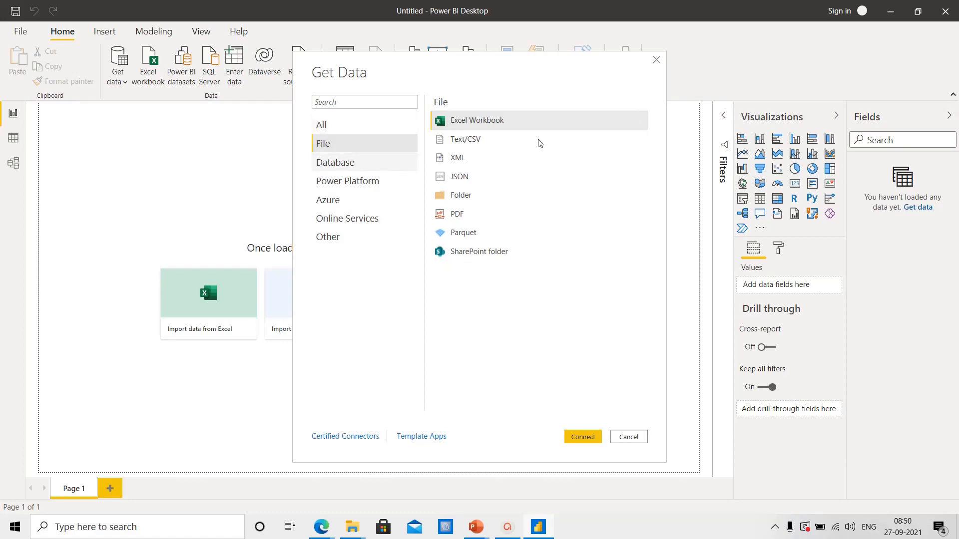
click(353, 145)
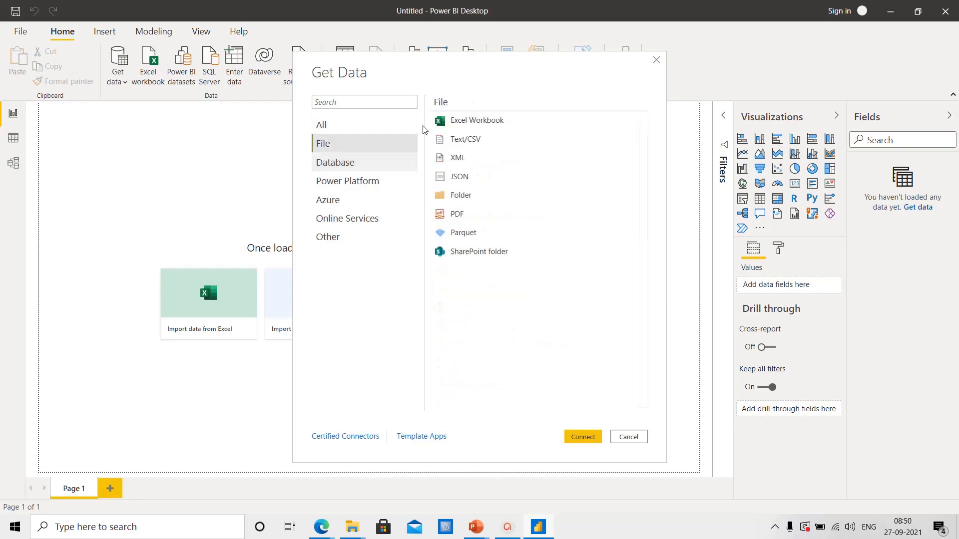
click(357, 183)
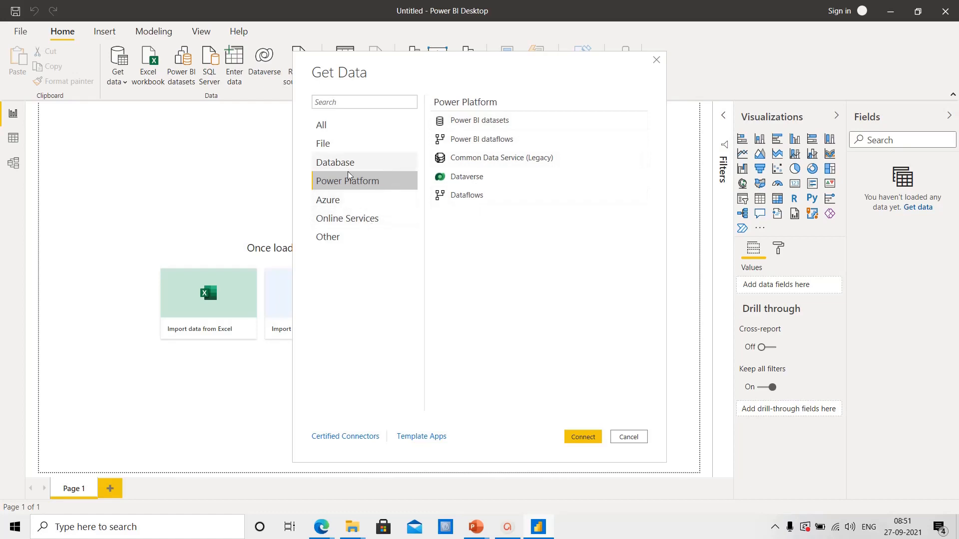
click(633, 438)
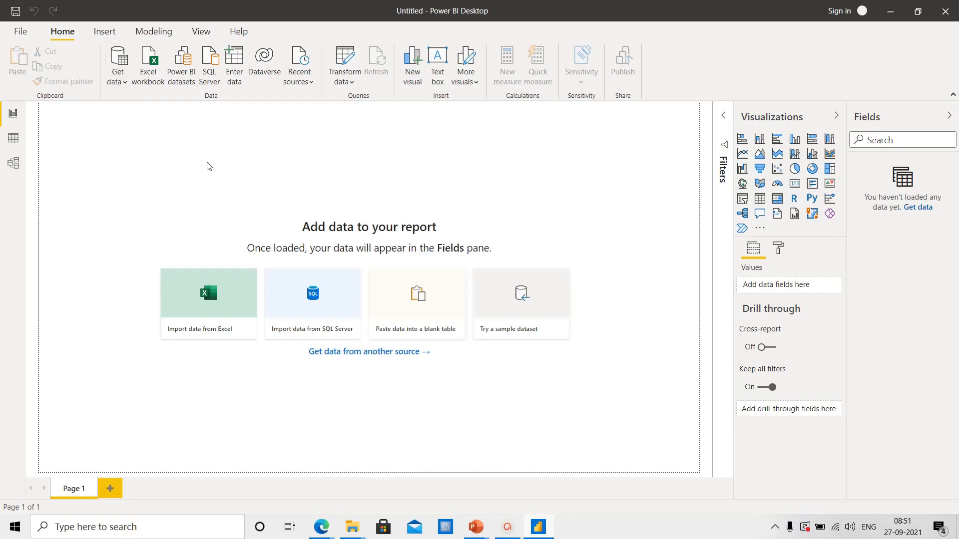
- Connect to the Excel workbook 001 - Data in the PJBI001 folder as the data source
click(117, 83)
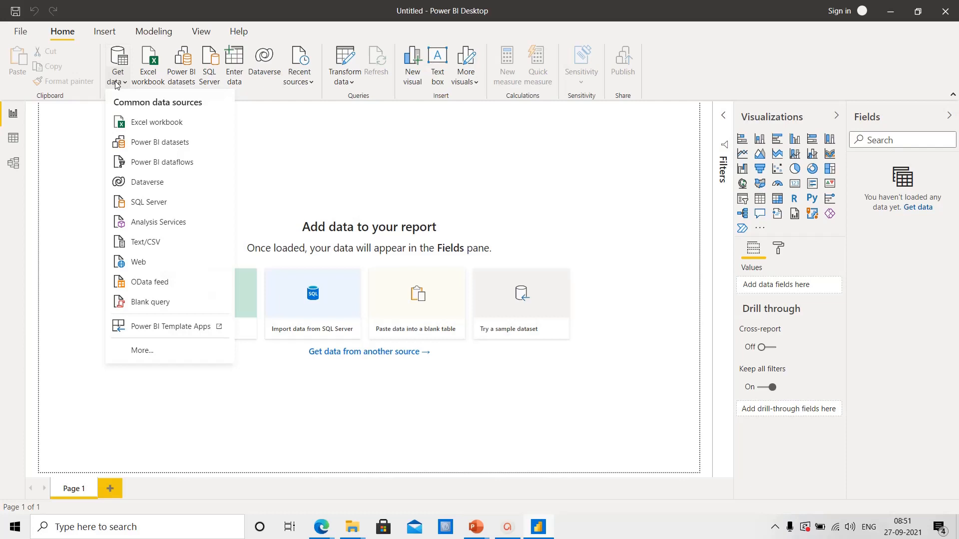
click(151, 128)
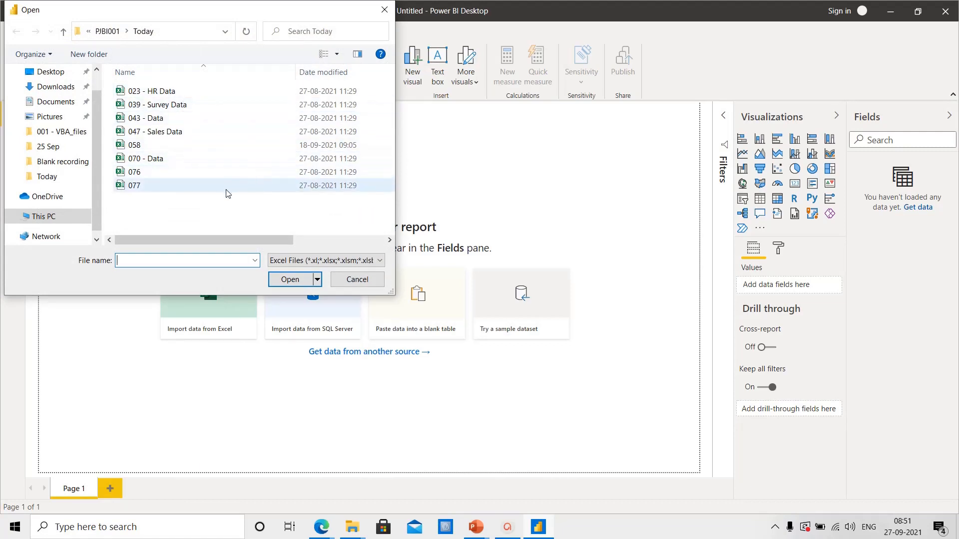
click(108, 36)
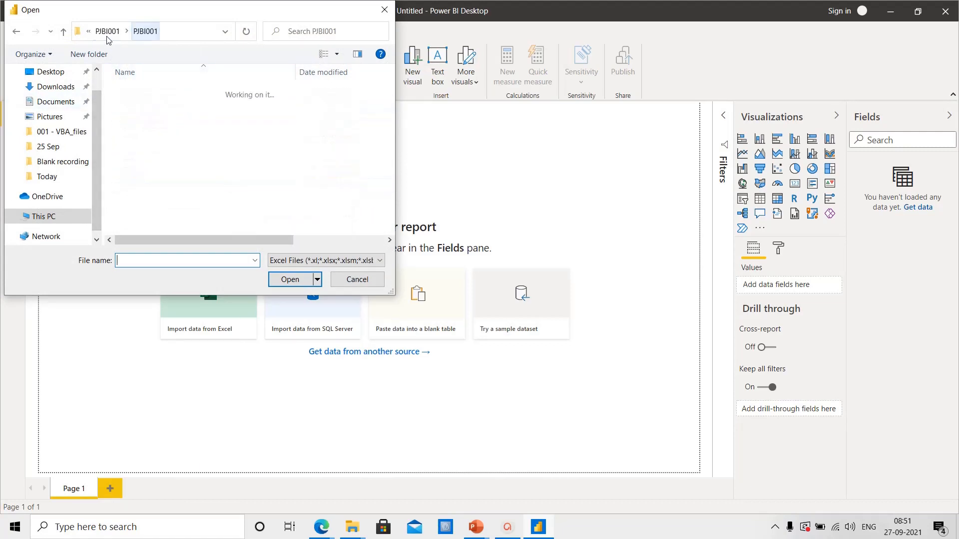
click(176, 163)
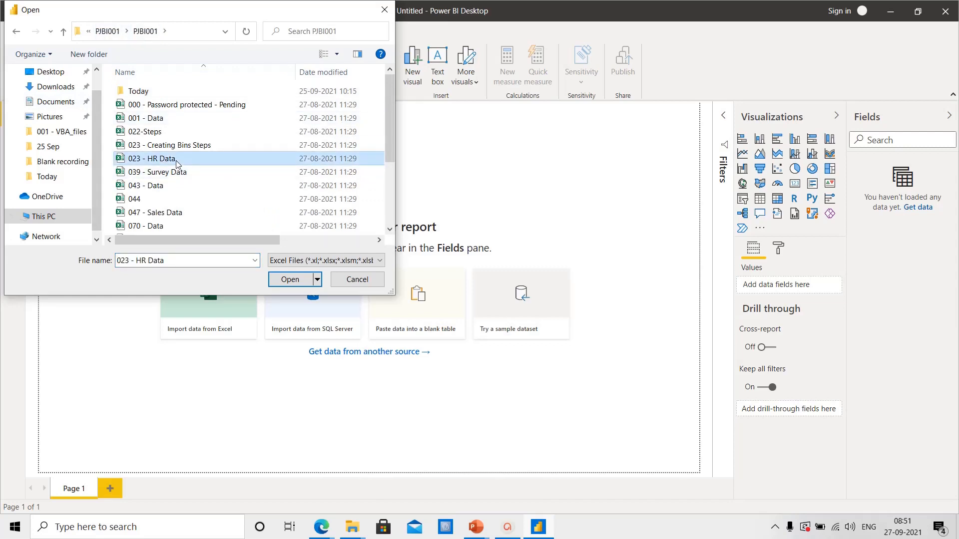
double_click(150, 123)
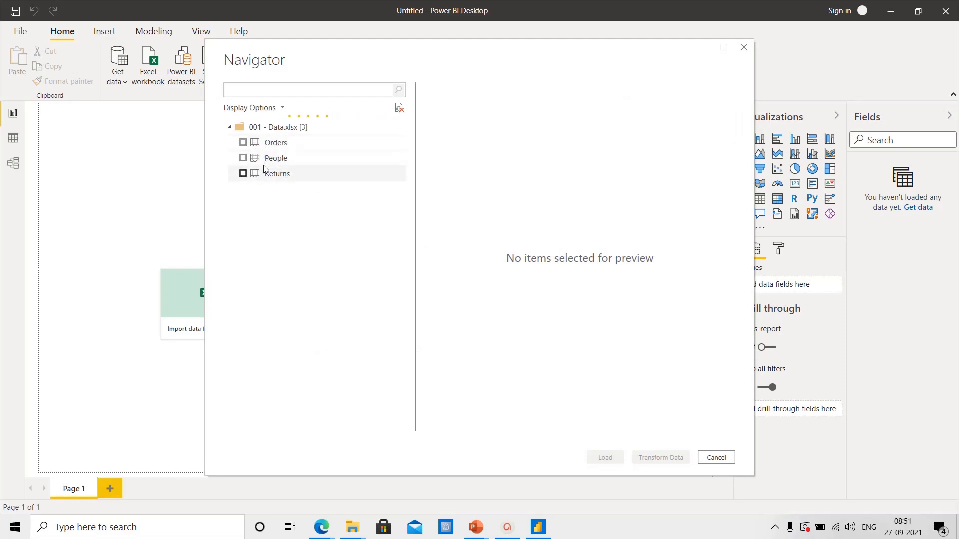
- Include the Orders, People and Returns sheets of the 001 - Data workbook in the import
click(242, 143)
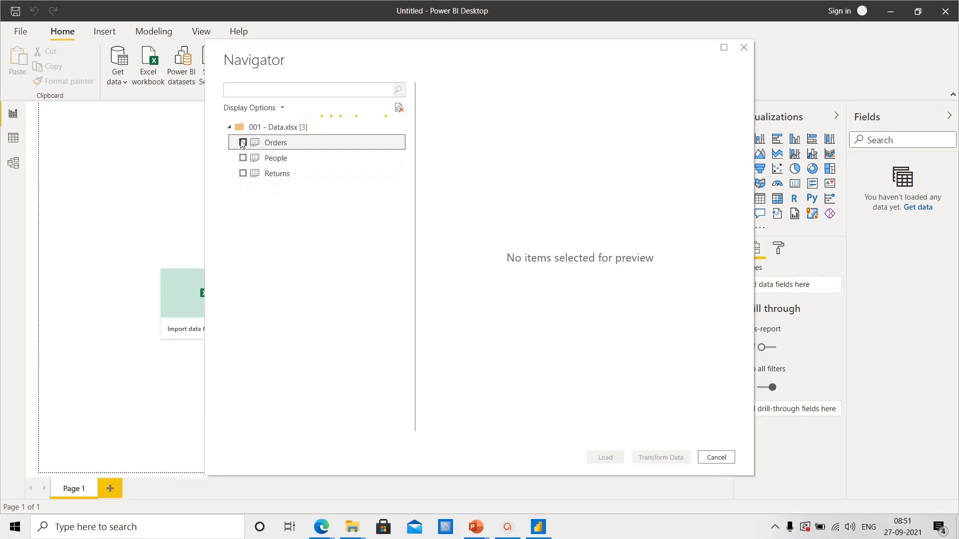
key(Down)
key(space)
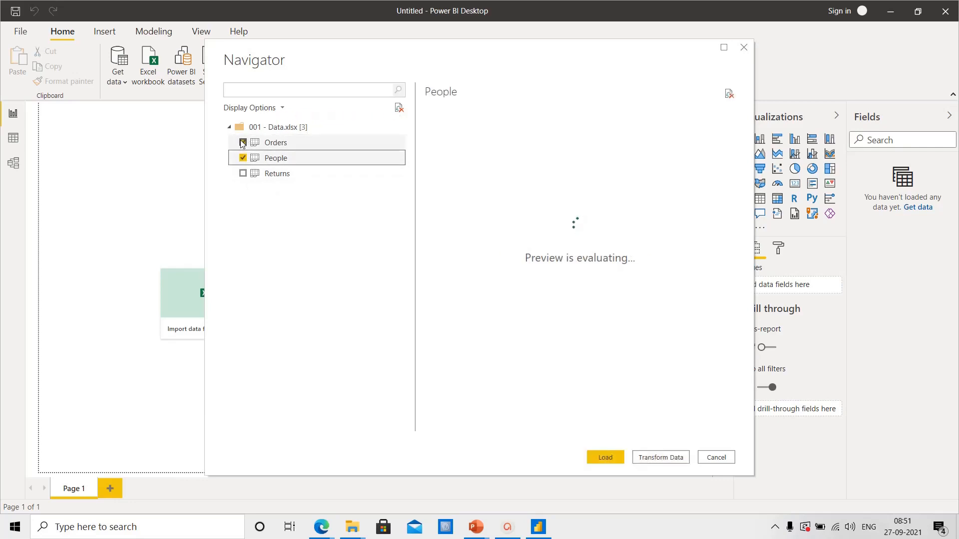
key(Down)
key(space)
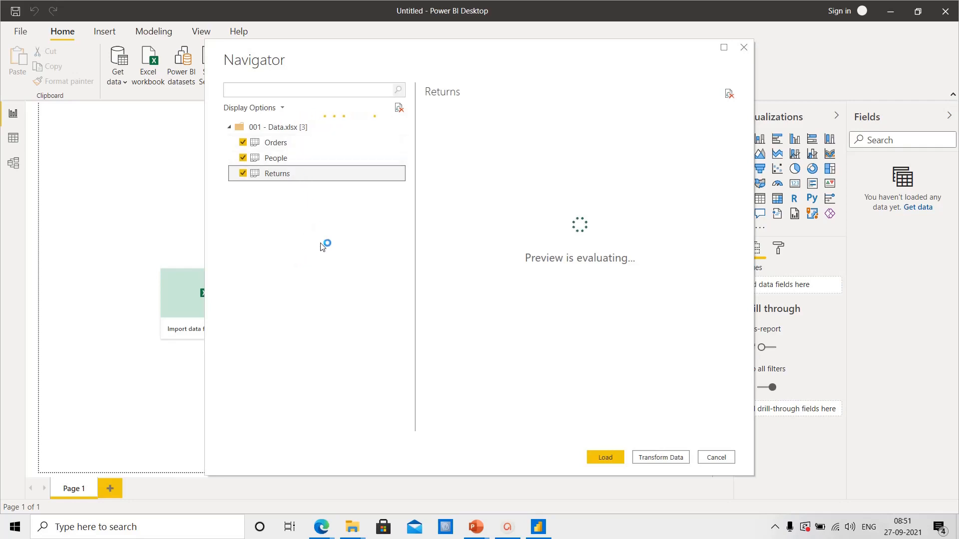
- Open the selected sheets in Power Query Editor for transformation and view the Orders and People tables
click(602, 461)
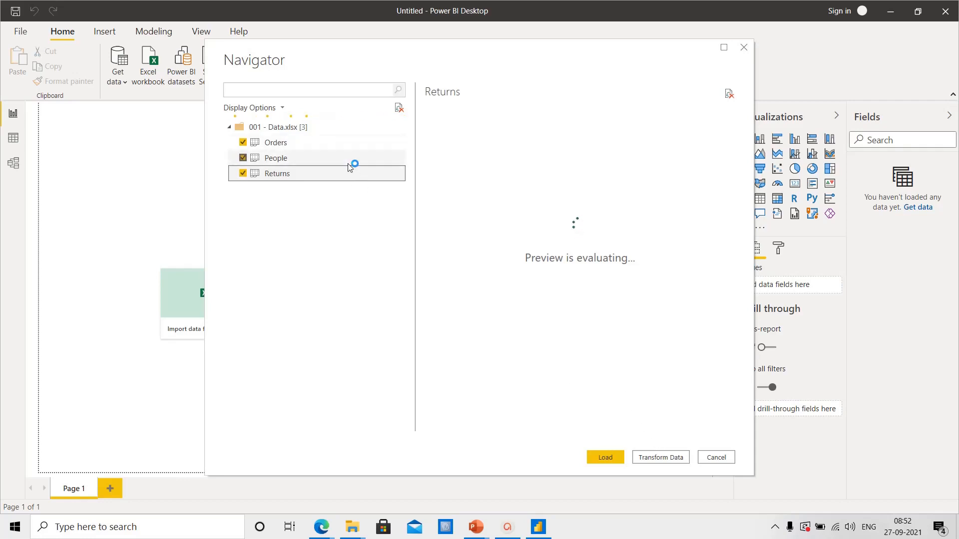
click(651, 460)
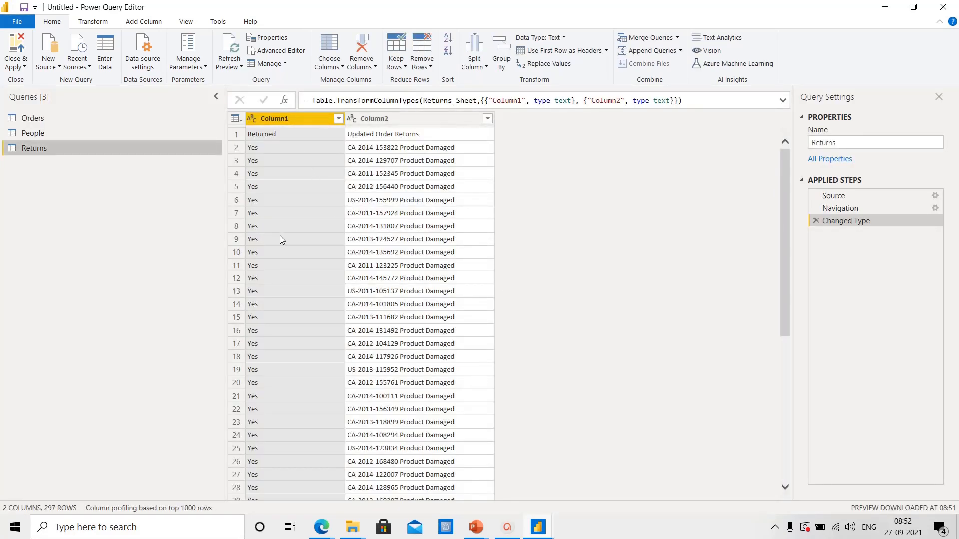
click(43, 120)
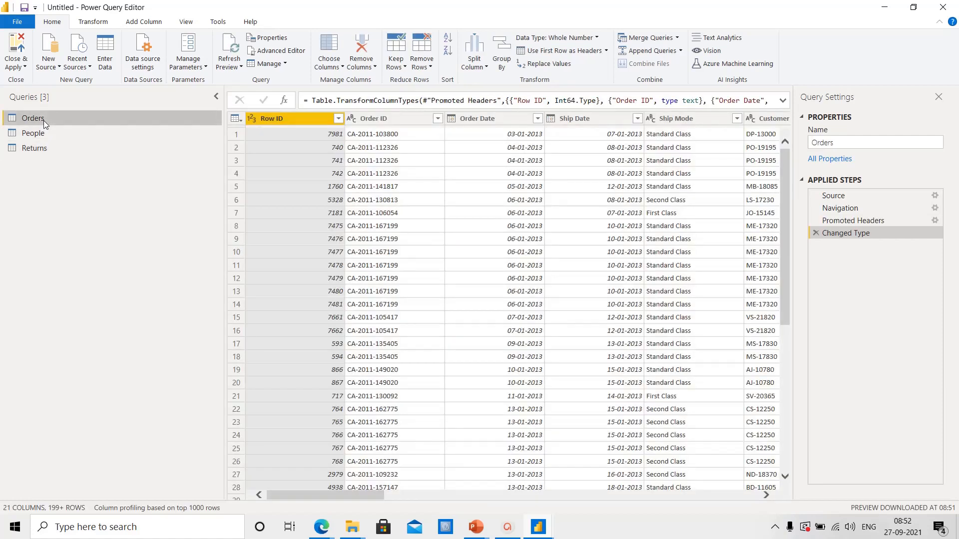
click(100, 136)
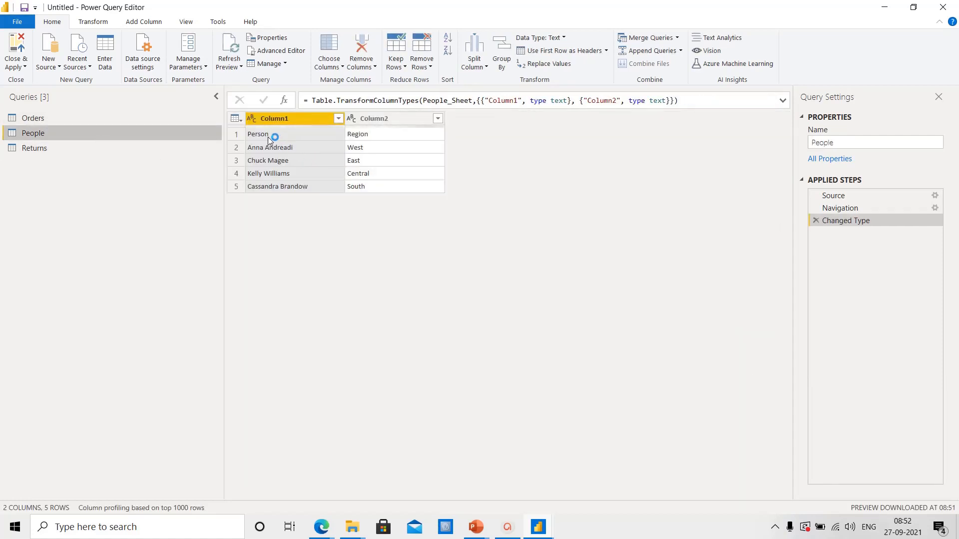
- Promote the first row of the Returns table to column headers
click(146, 148)
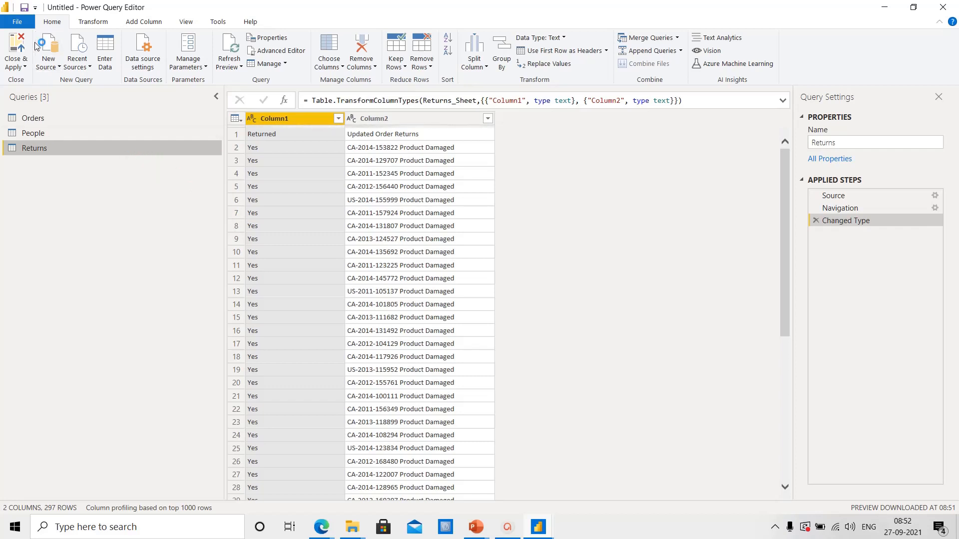
click(550, 53)
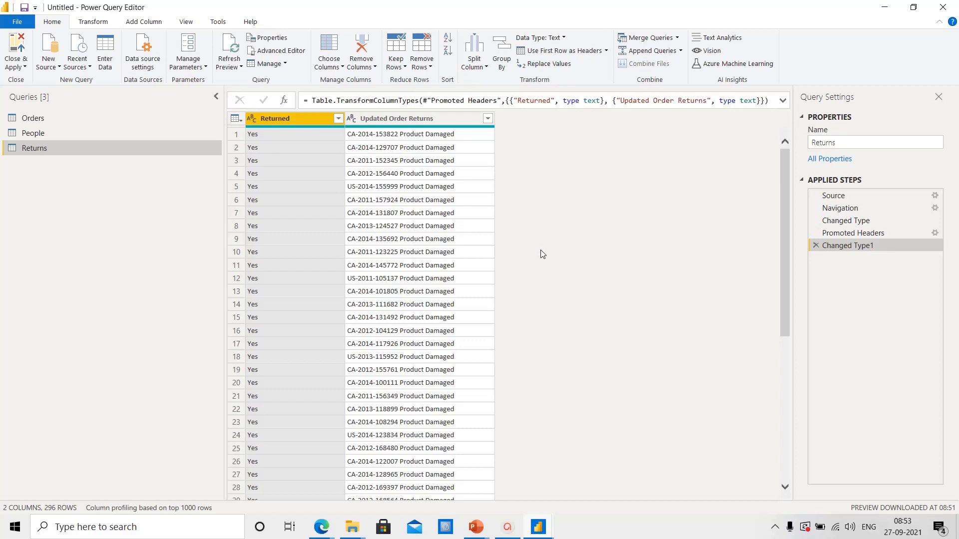
- Add a custom applied step to the People query that references #"Changed Type"
click(102, 136)
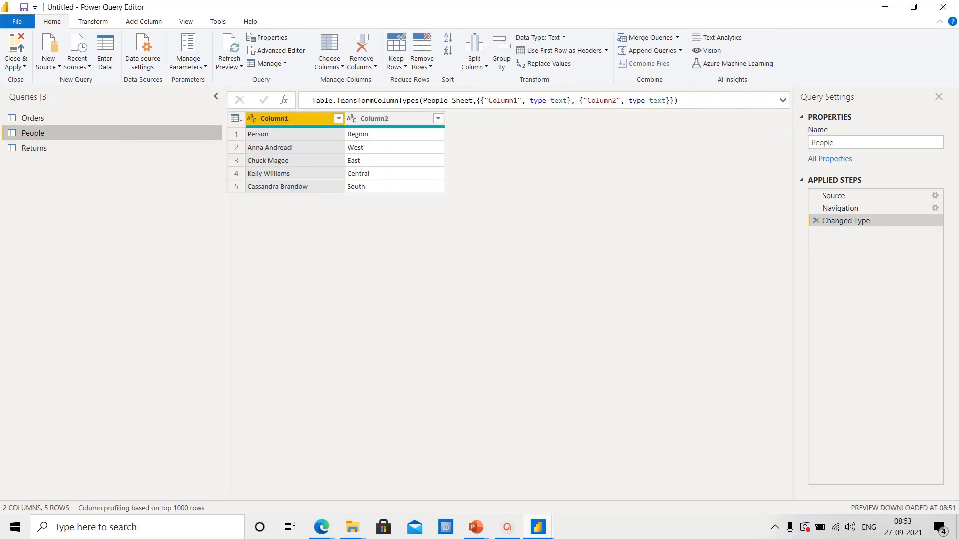
click(311, 102)
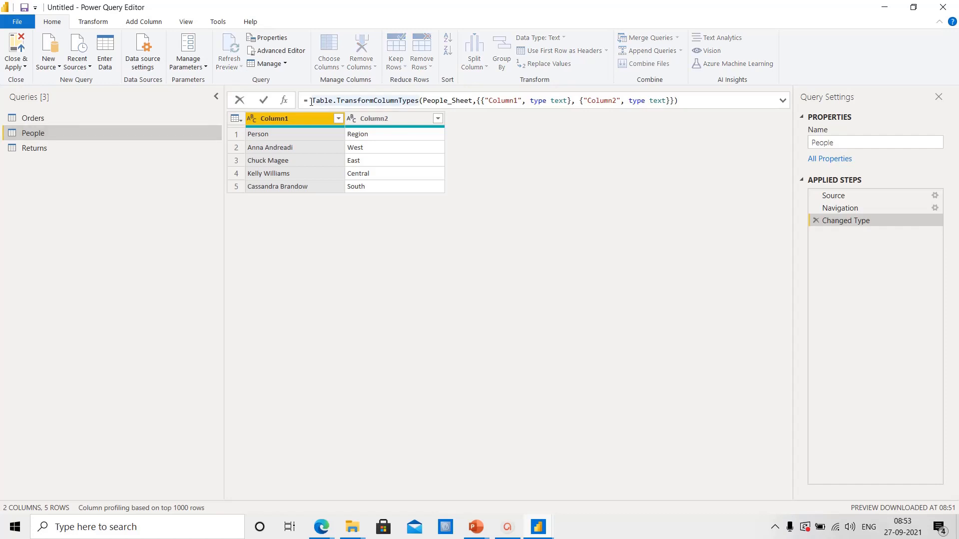
key(shift+End)
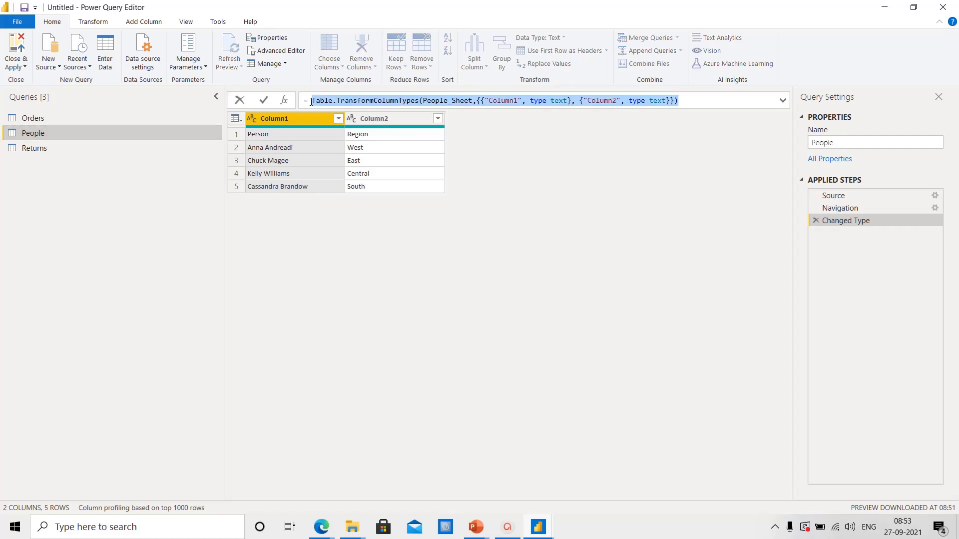
click(285, 102)
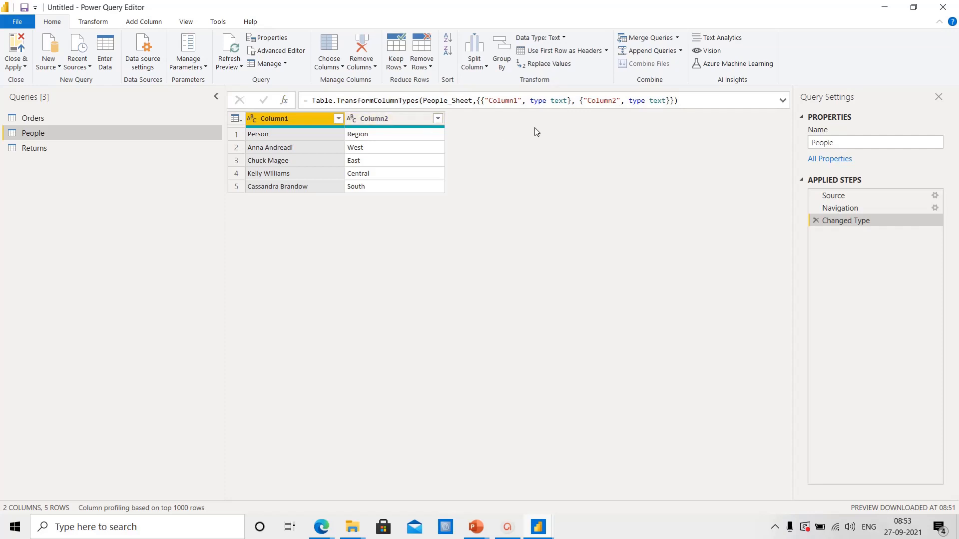
click(284, 101)
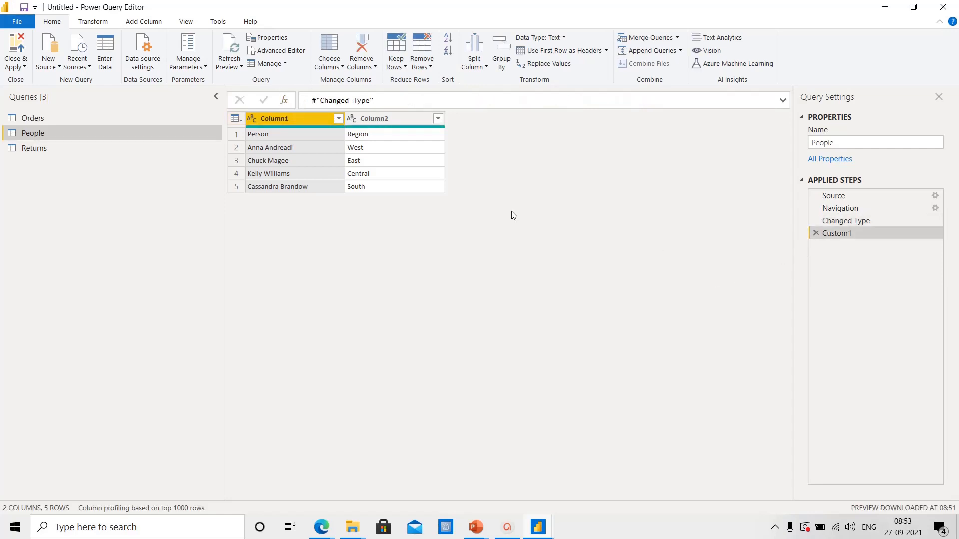
click(390, 100)
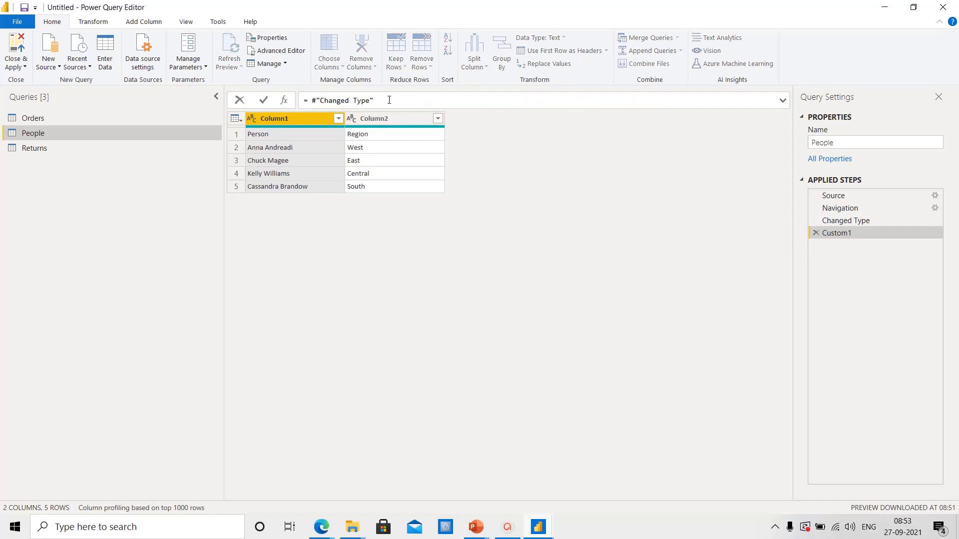
key(Return)
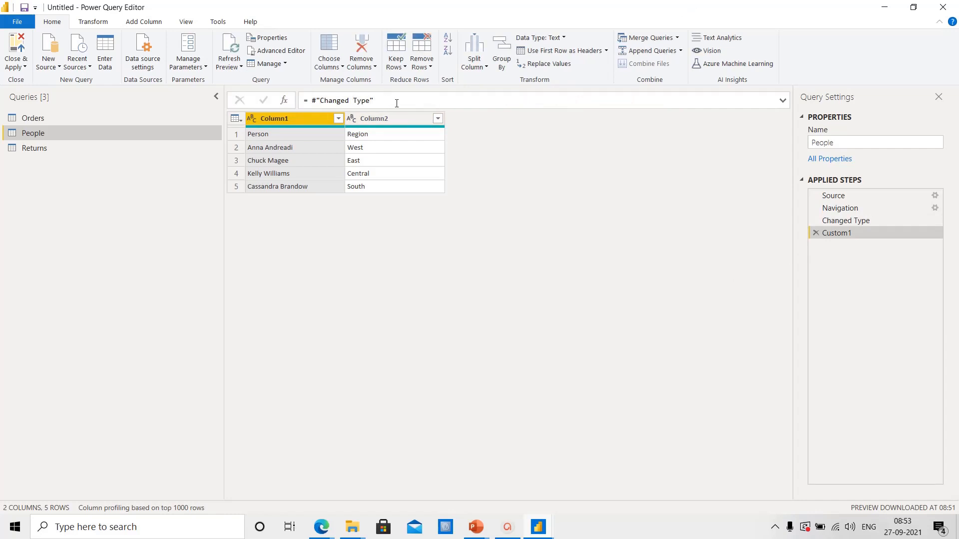
- Set the People query's custom step formula to = Table.PromoteHeaders(#"Changed Type") so its first row becomes the headers
click(313, 103)
text(table.)
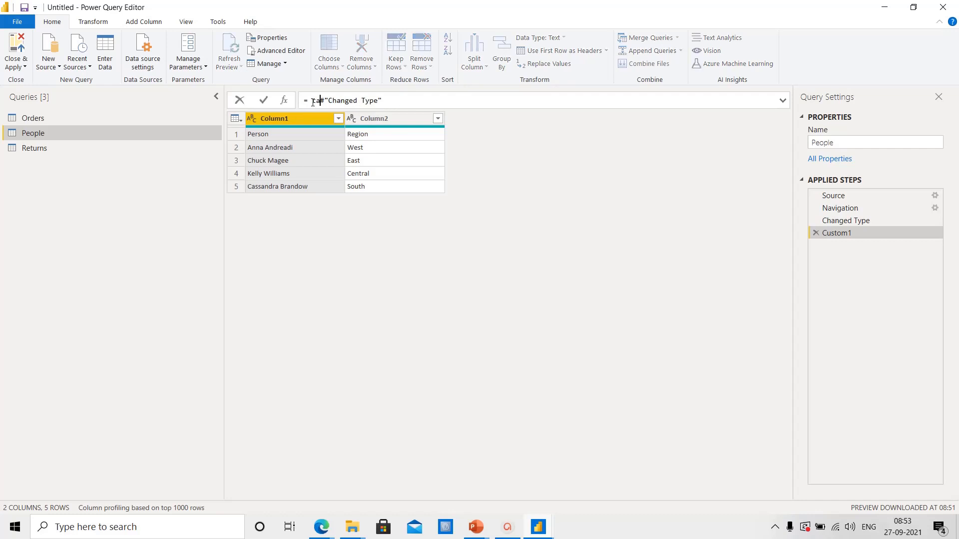
text(pro)
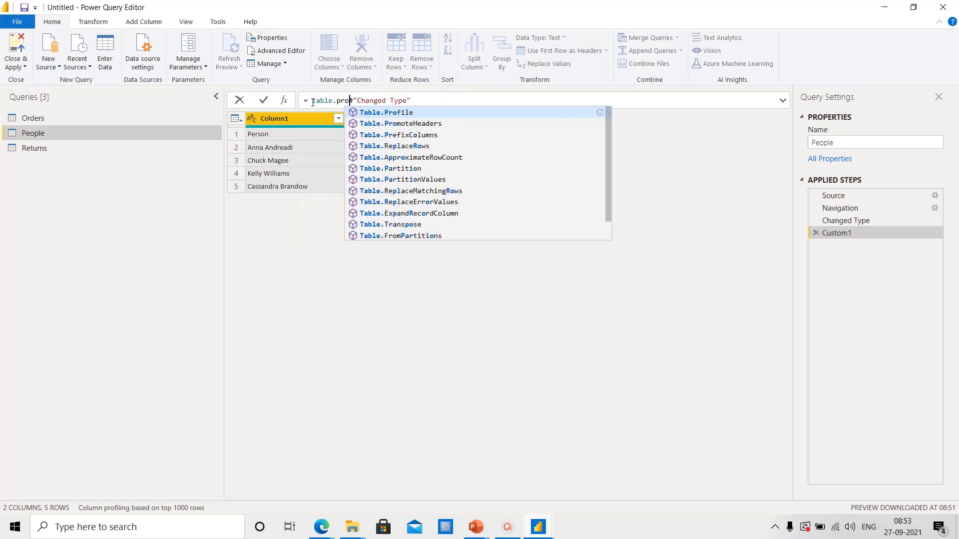
key(Down)
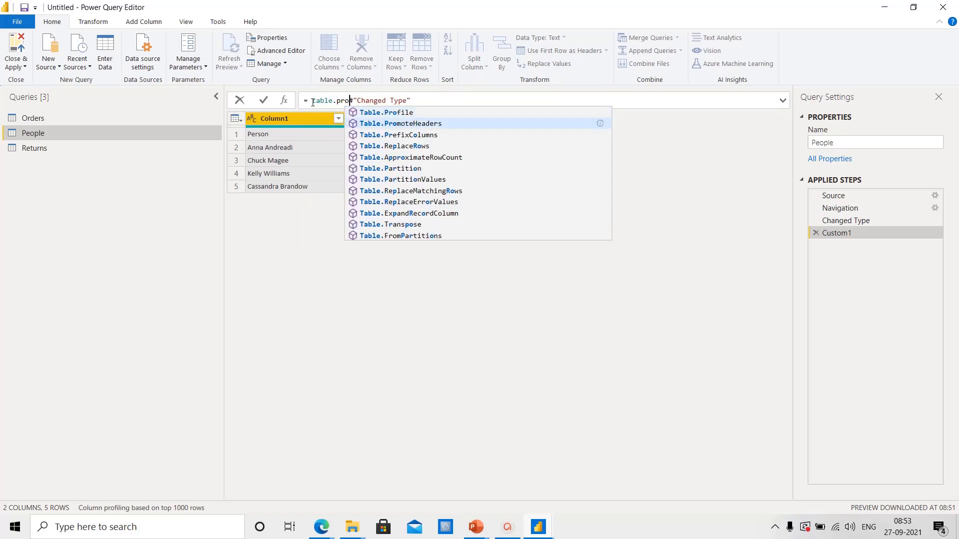
key(Tab)
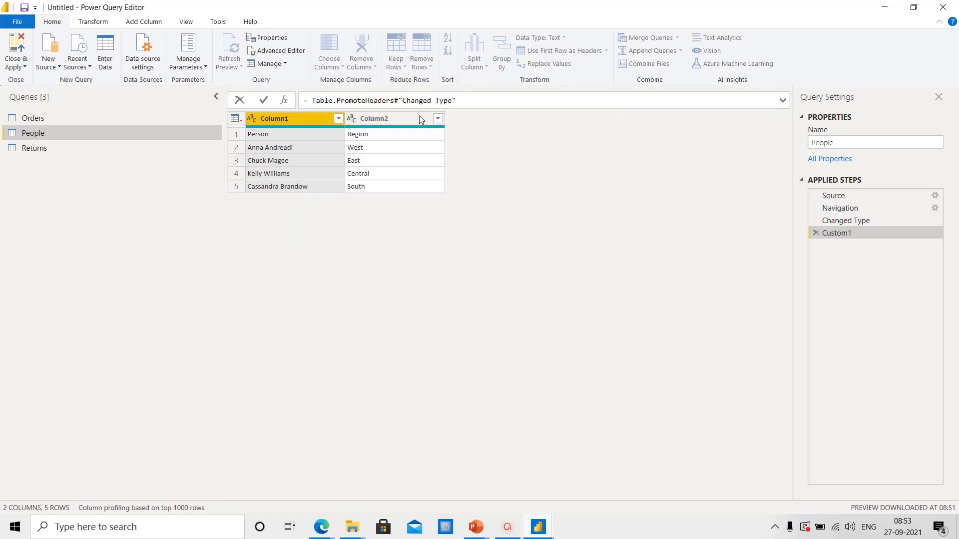
text(()
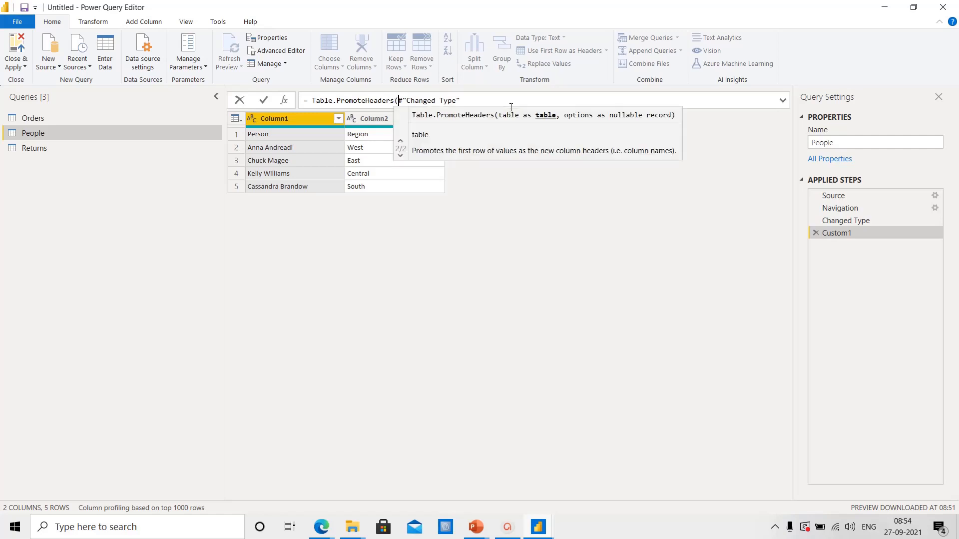
click(502, 97)
text())
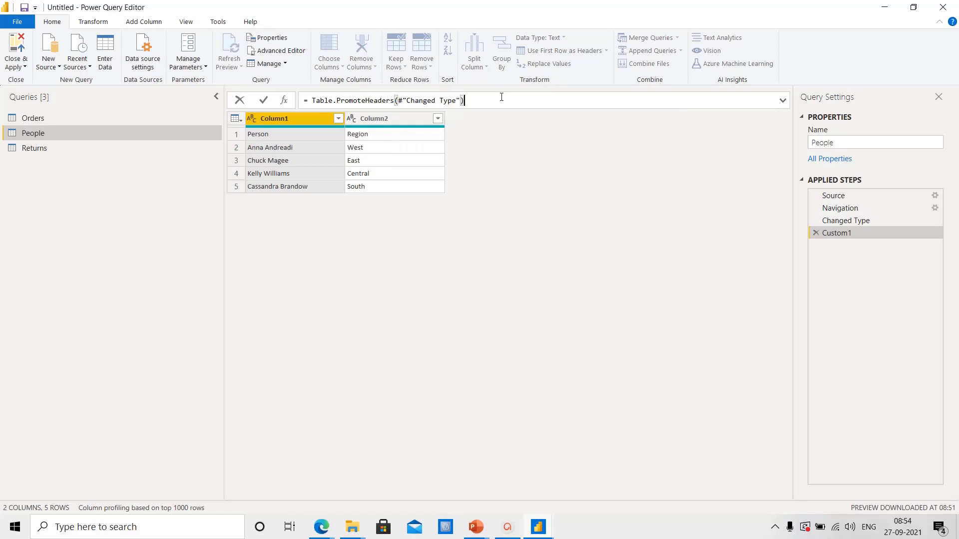
click(264, 102)
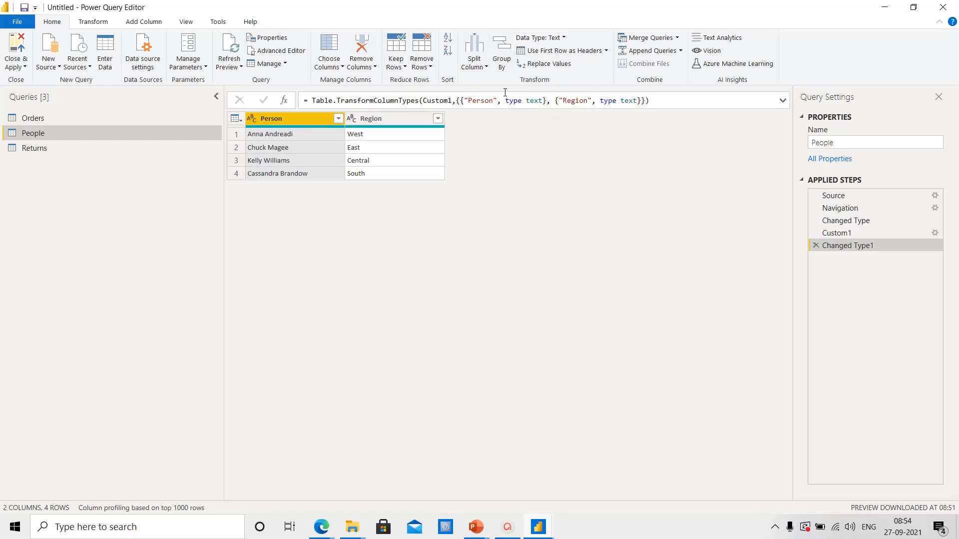
- Check the available Merge Queries and Append Queries options and view the Returns table
click(678, 38)
click(678, 37)
click(681, 51)
click(681, 51)
click(88, 152)
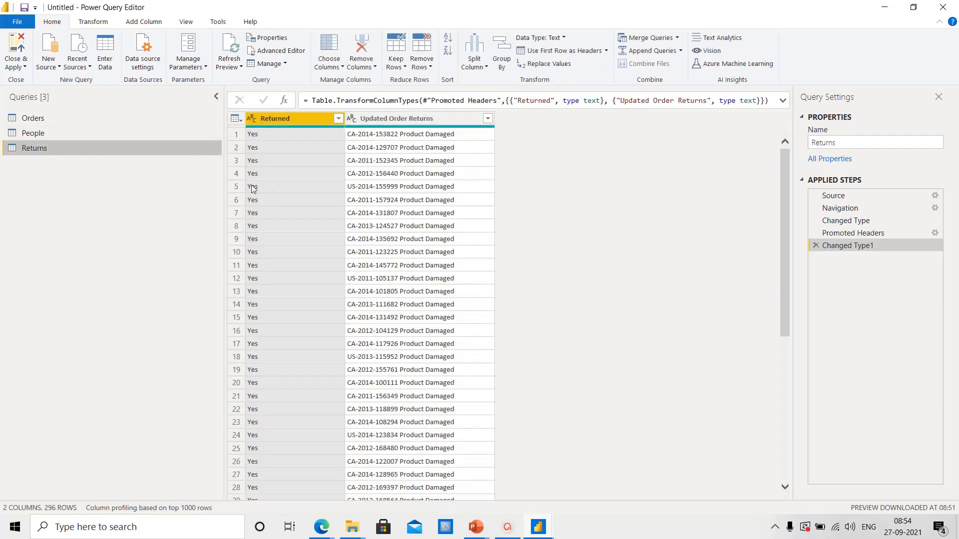
- Look through the columns of the Orders table, including the Ship Mode column
click(94, 120)
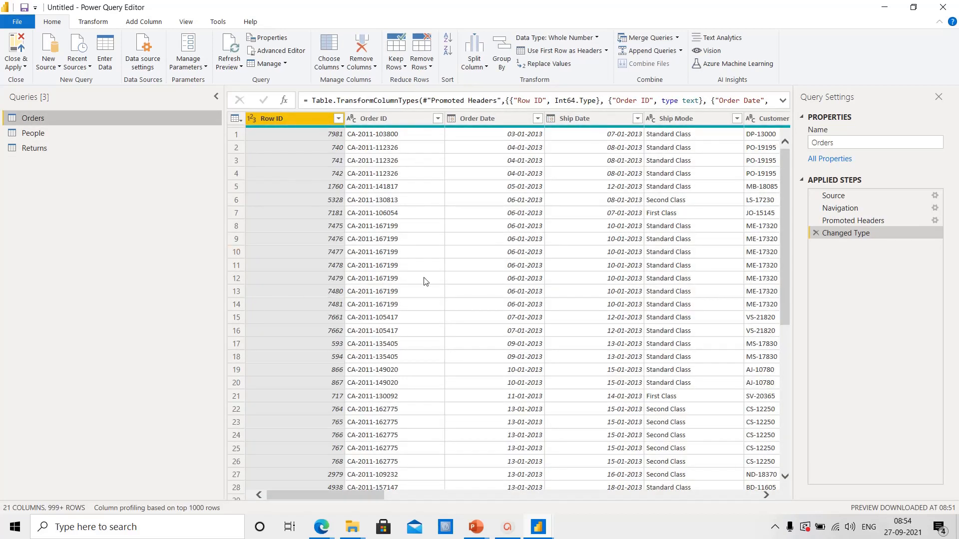
click(766, 494)
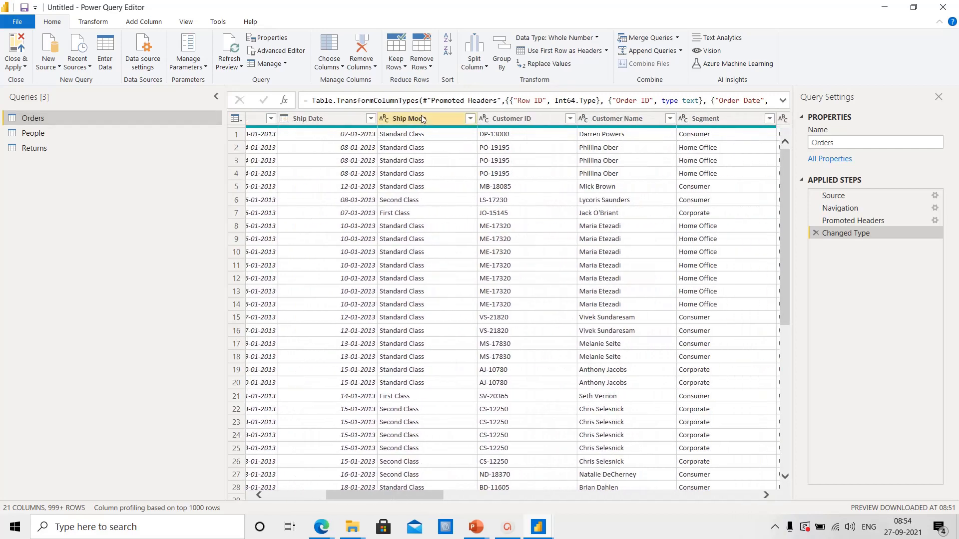
click(423, 118)
click(425, 119)
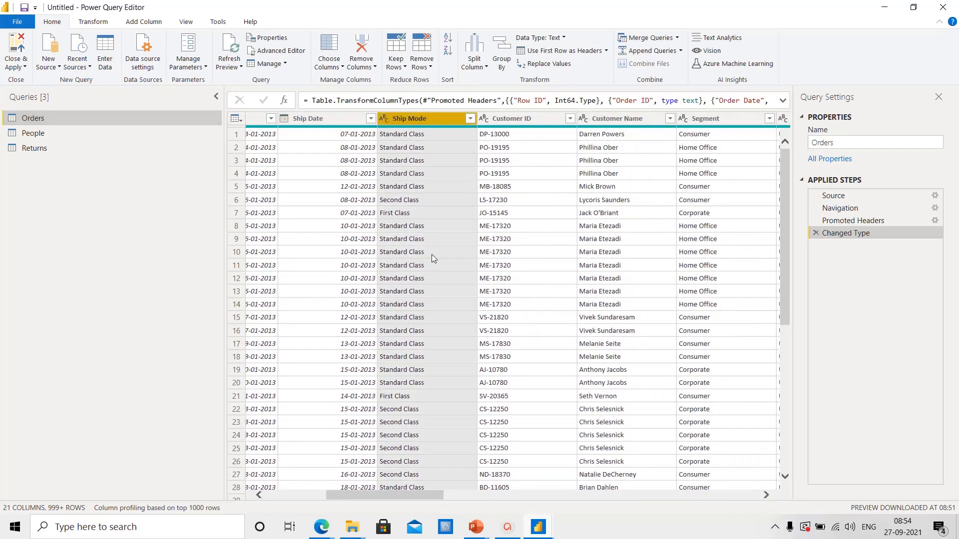
click(284, 496)
click(284, 496)
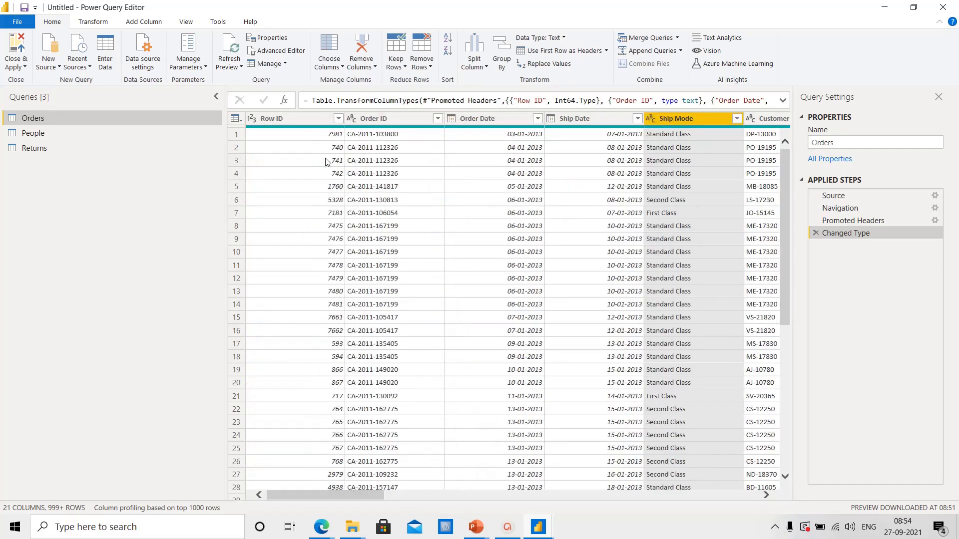
- Keep only the columns from Row ID through State in the Orders table and remove all other columns
click(303, 123)
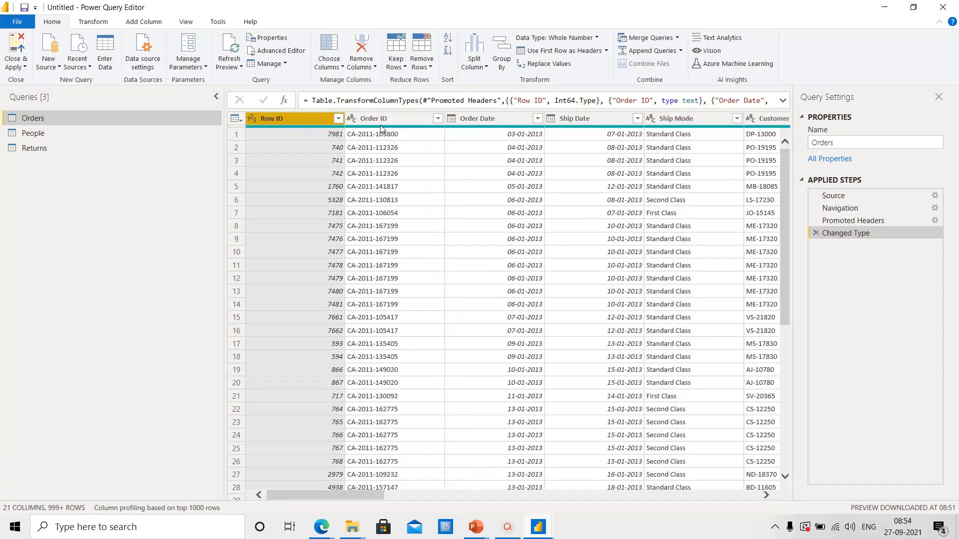
click(381, 125)
click(477, 124)
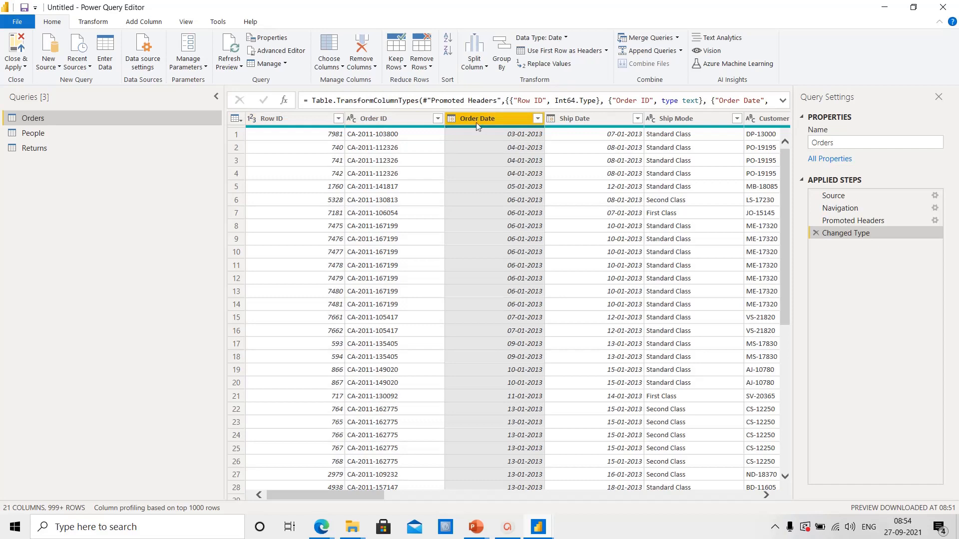
shift+click(304, 120)
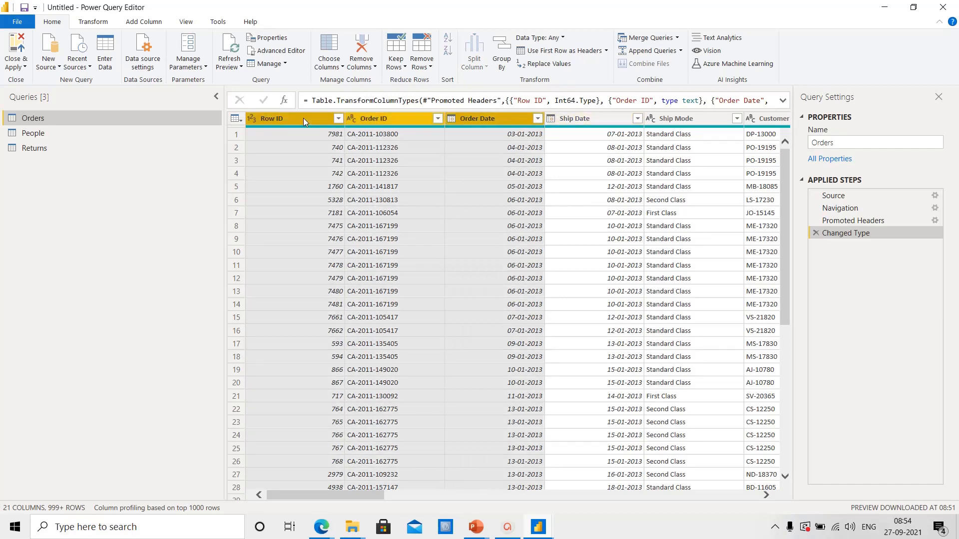
key(shift+Right)
key(shift+Right)
key(shift+Right)
key(shift+Right)
key(shift+Right)
key(shift+Right)
key(shift+Right)
key(shift+Right)
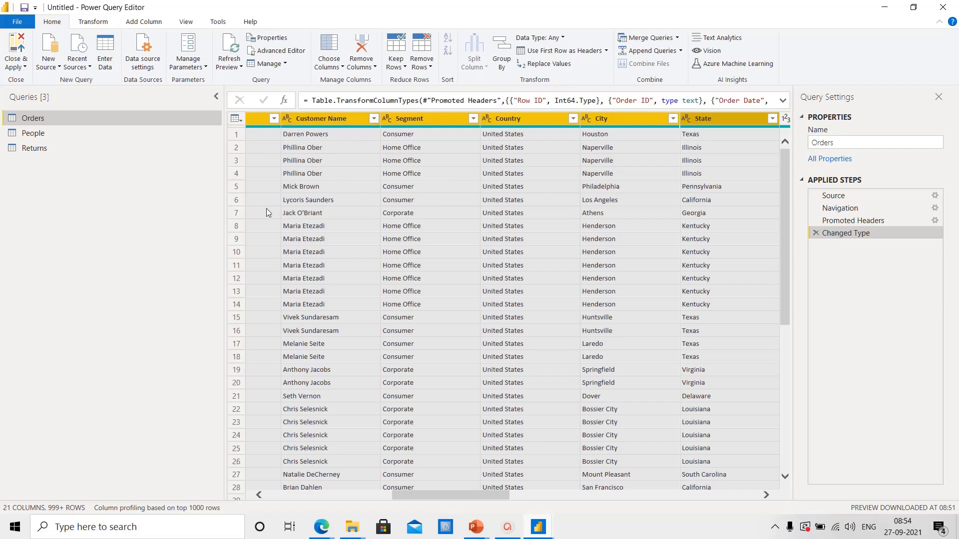
click(360, 65)
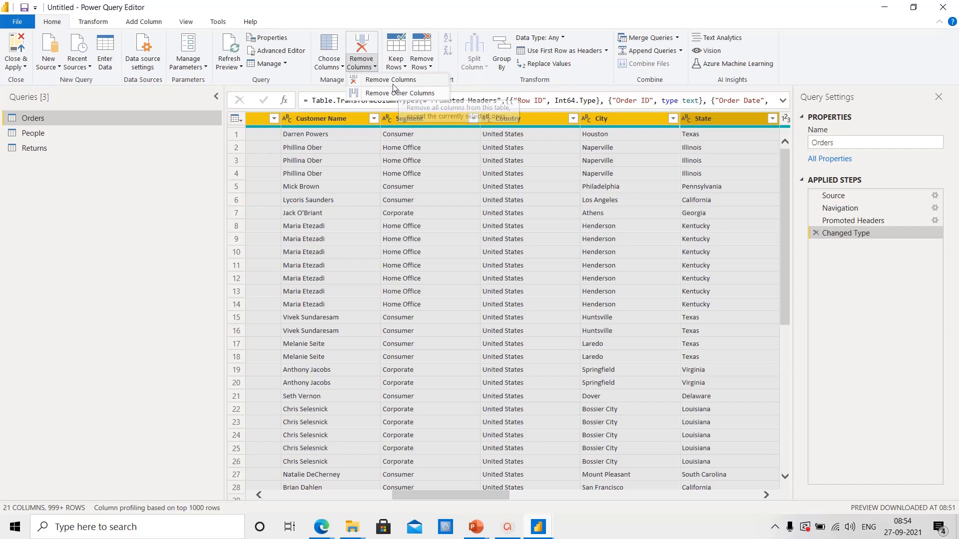
click(400, 94)
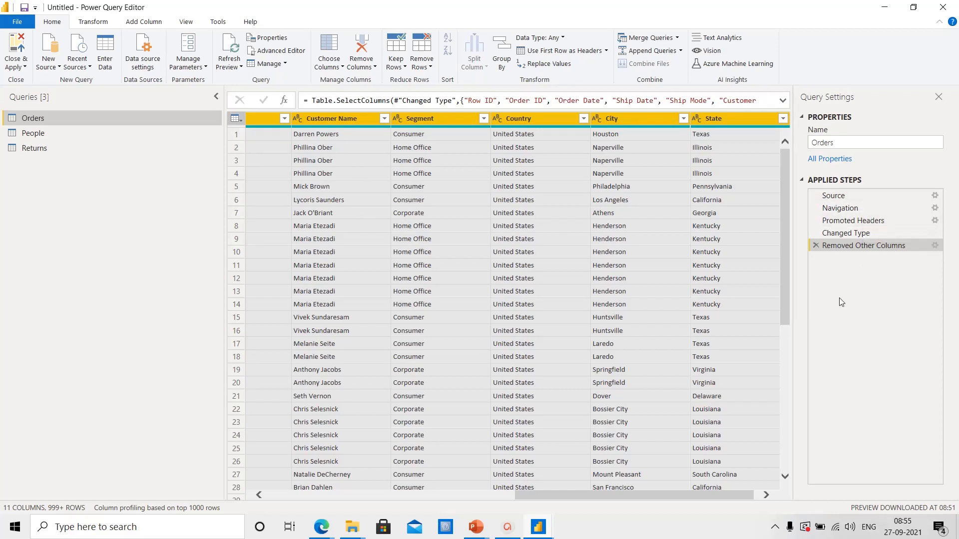
- Check the Orders data at its Changed Type step and delete the Removed Other Columns step
click(849, 233)
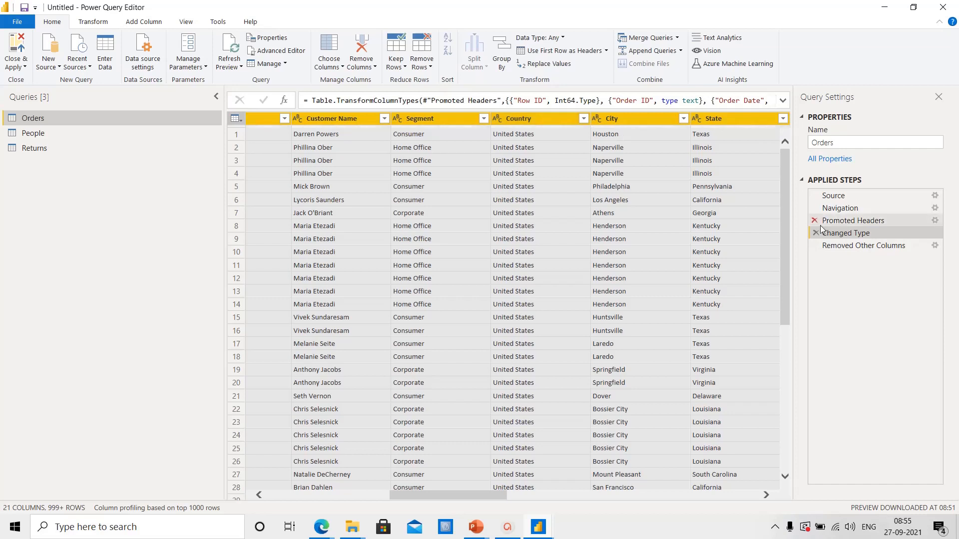
click(850, 246)
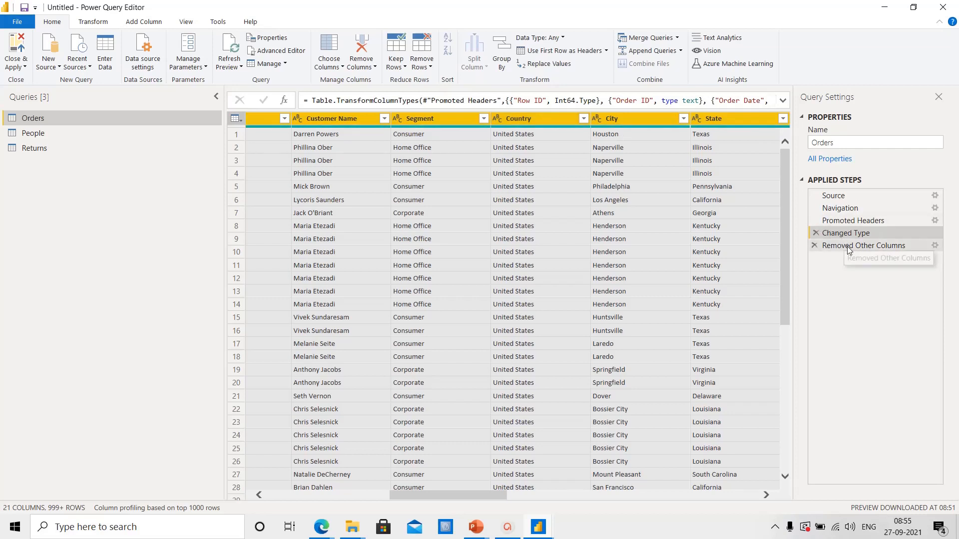
click(815, 247)
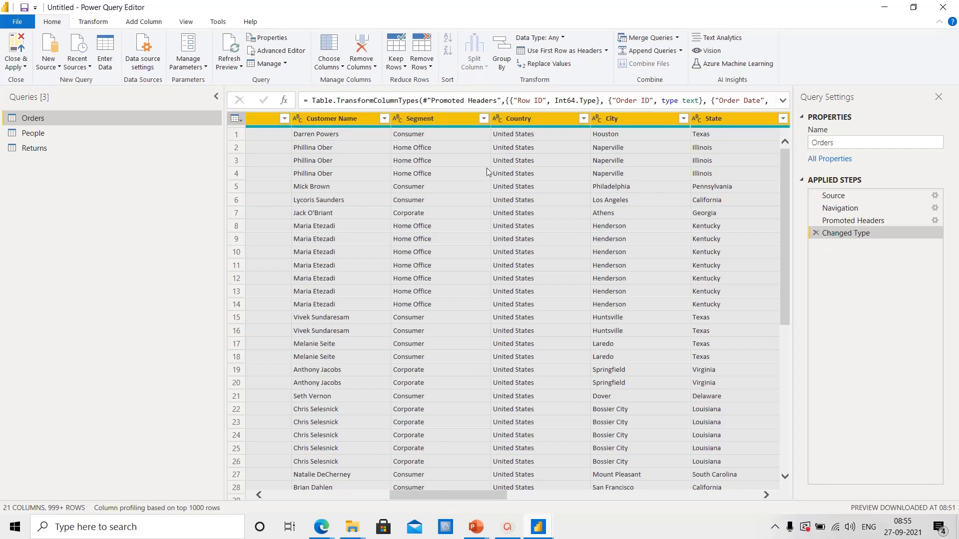
click(484, 119)
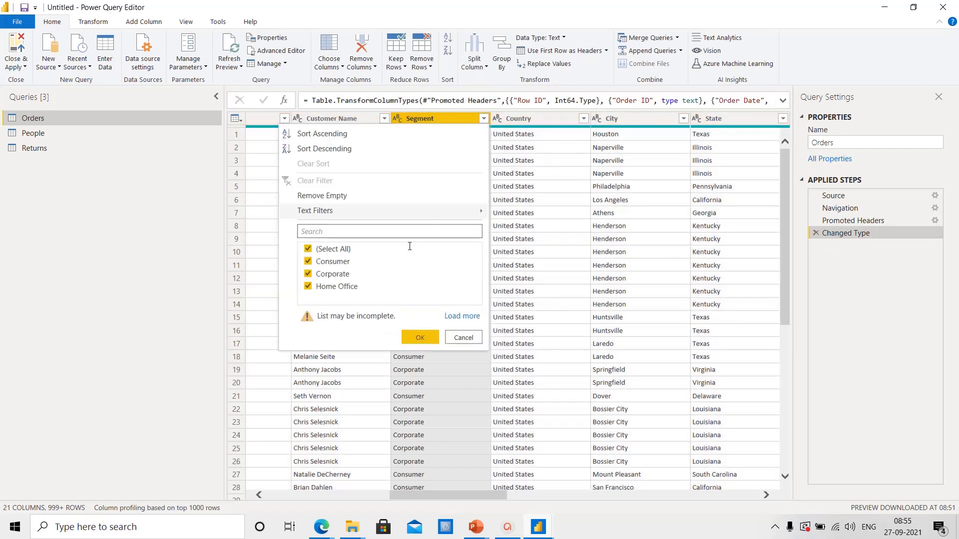
click(308, 250)
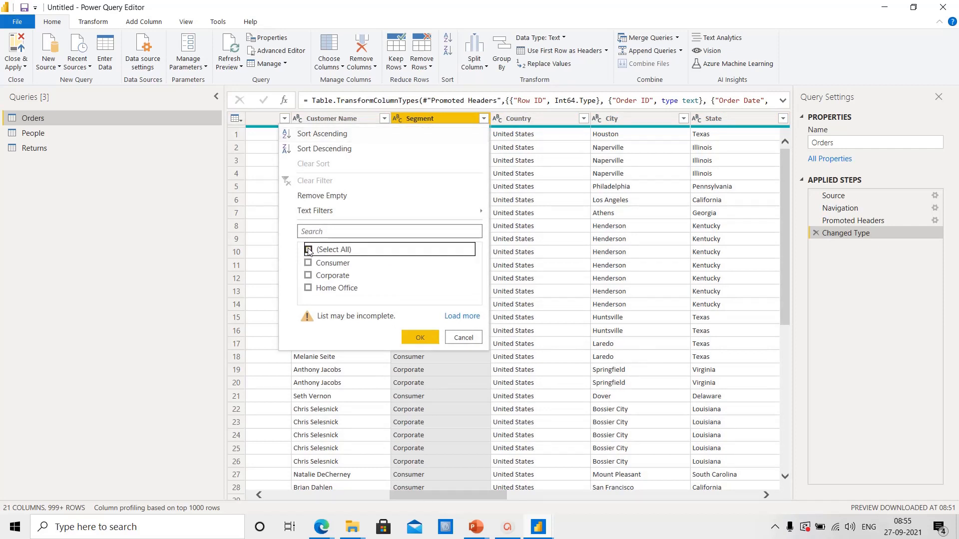
key(Down)
key(space)
key(Down)
key(space)
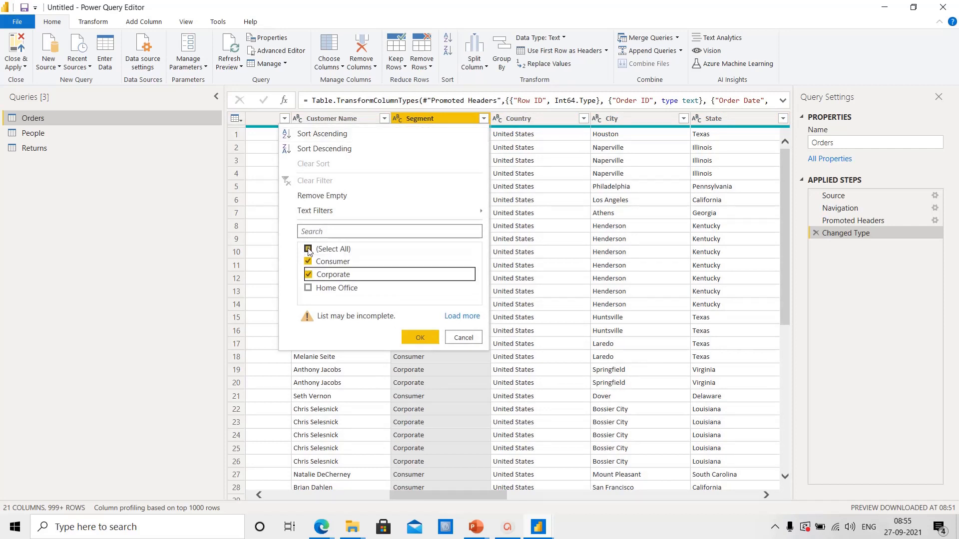
key(Escape)
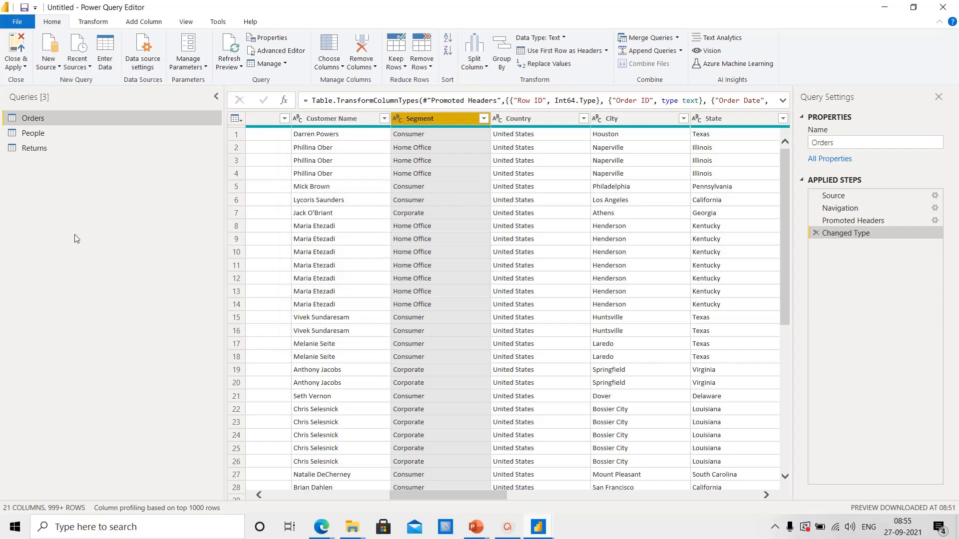
- Close Power Query Editor and apply the query changes to load the tables into the model
click(18, 48)
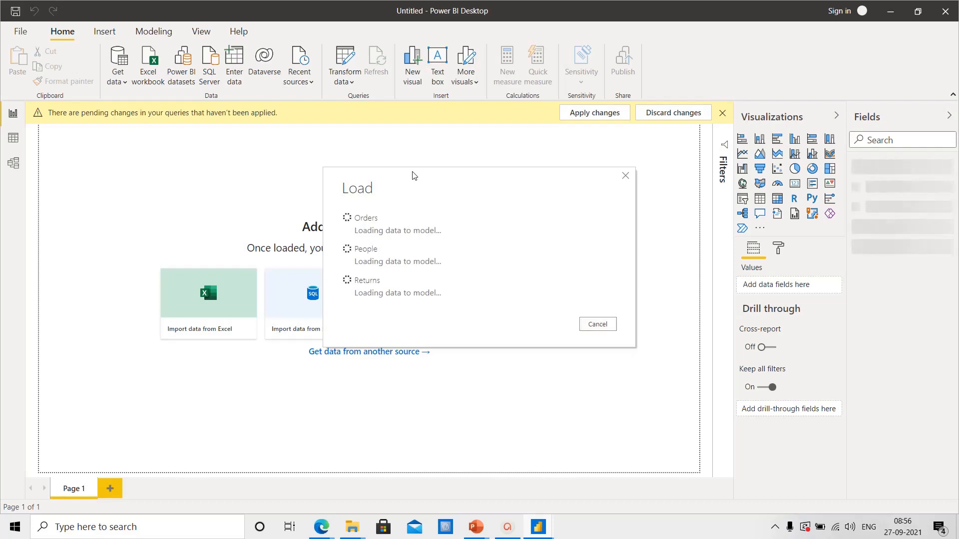
- Switch to the Google Meet call in the browser, check its participant list and return to Power BI Desktop
key(alt+Tab)
key(alt+Tab)
key(alt+Tab)
key(alt+Tab)
key(alt+Tab)
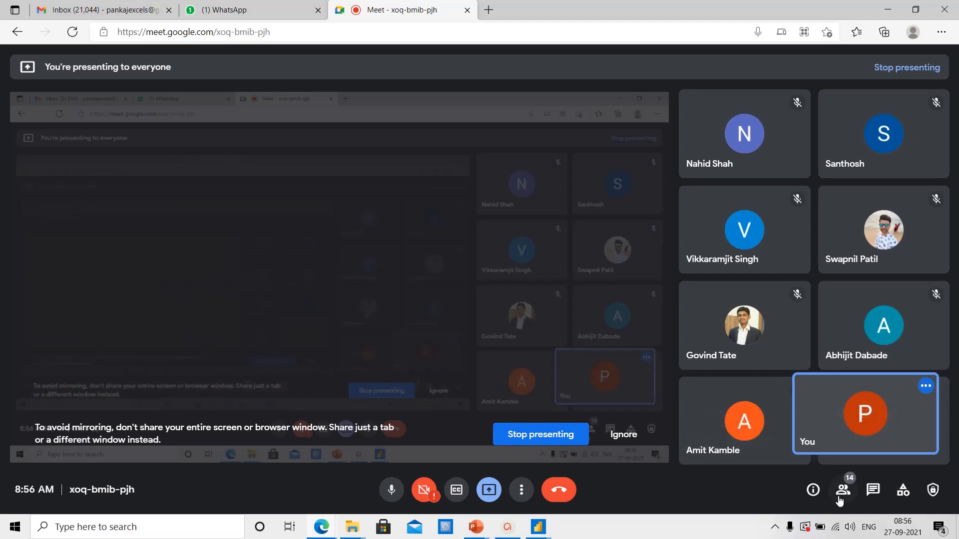
click(850, 483)
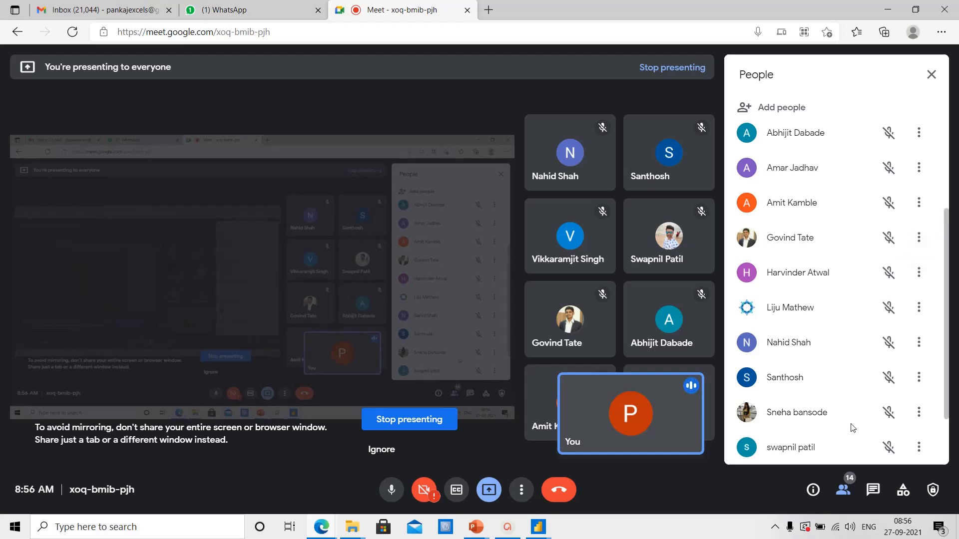
click(932, 74)
key(alt+Tab)
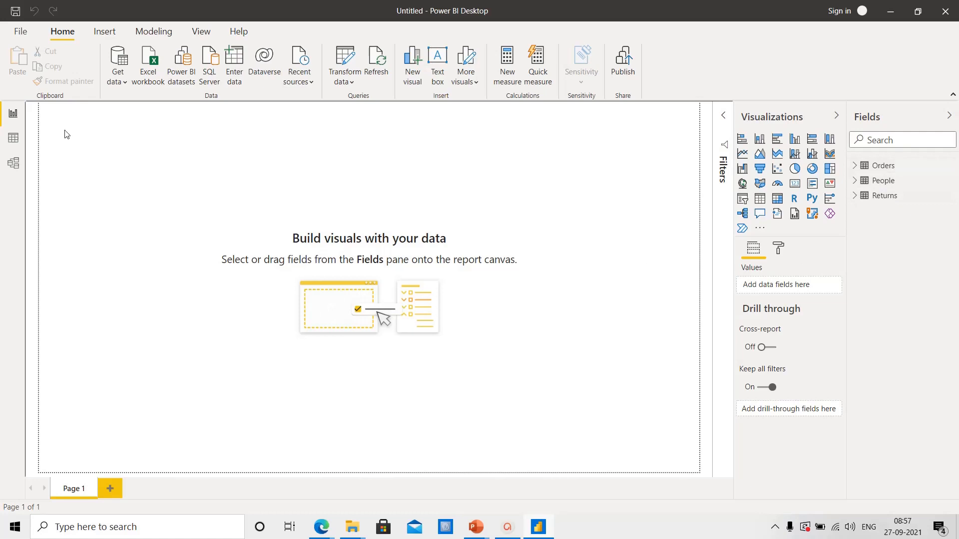
- View the loaded data tables, including the rows of the People table
click(13, 140)
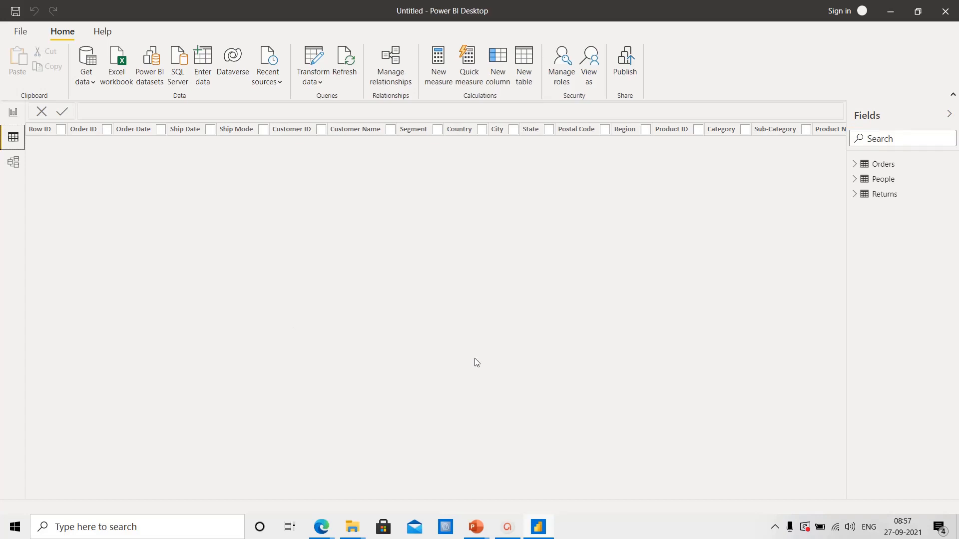
click(908, 185)
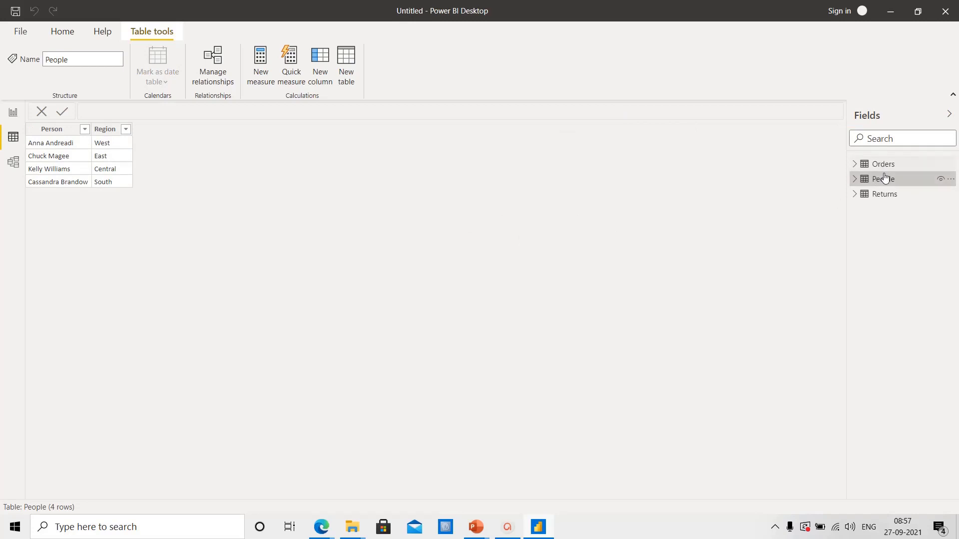
- Move the Returns table card beside Orders in the model diagram and compare the fields of Orders and People
click(13, 162)
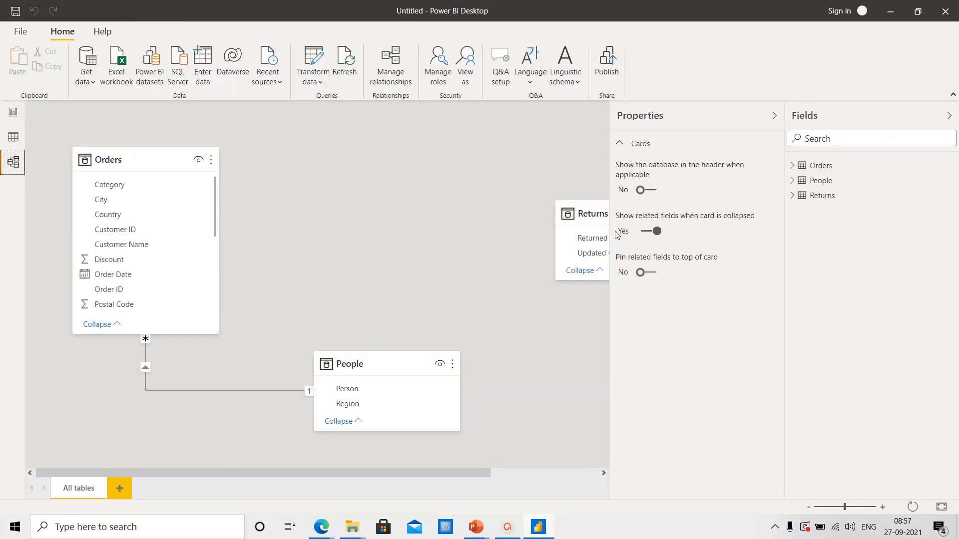
drag(591, 212, 441, 179)
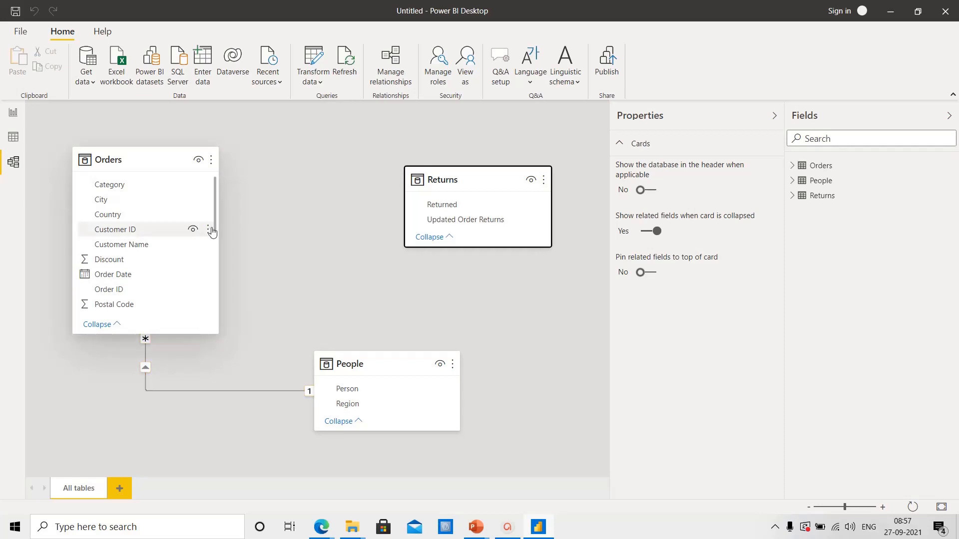
drag(214, 230, 216, 273)
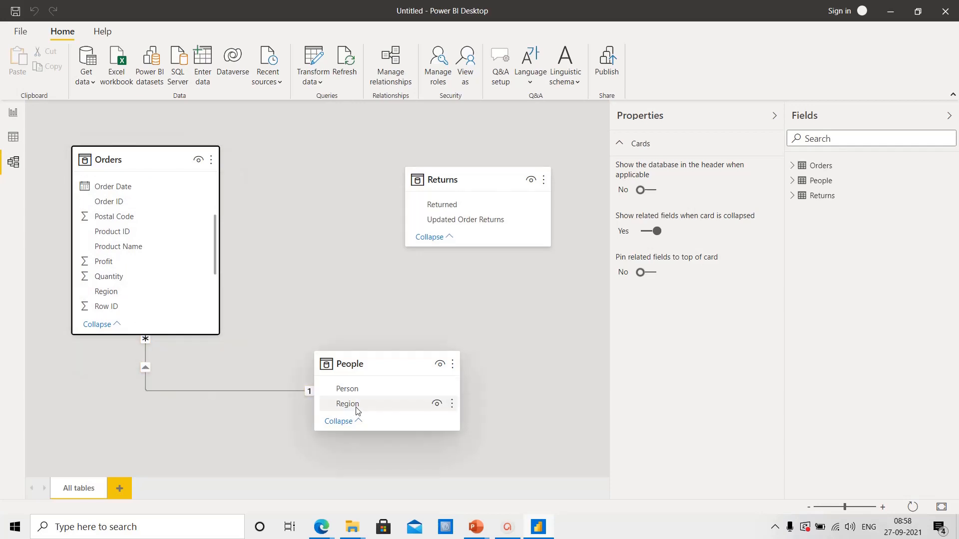
click(452, 428)
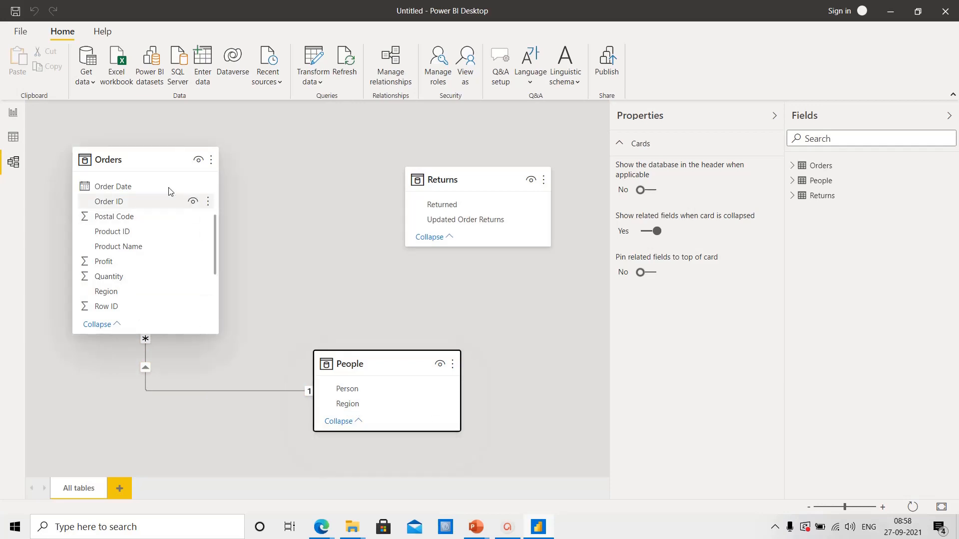
click(152, 159)
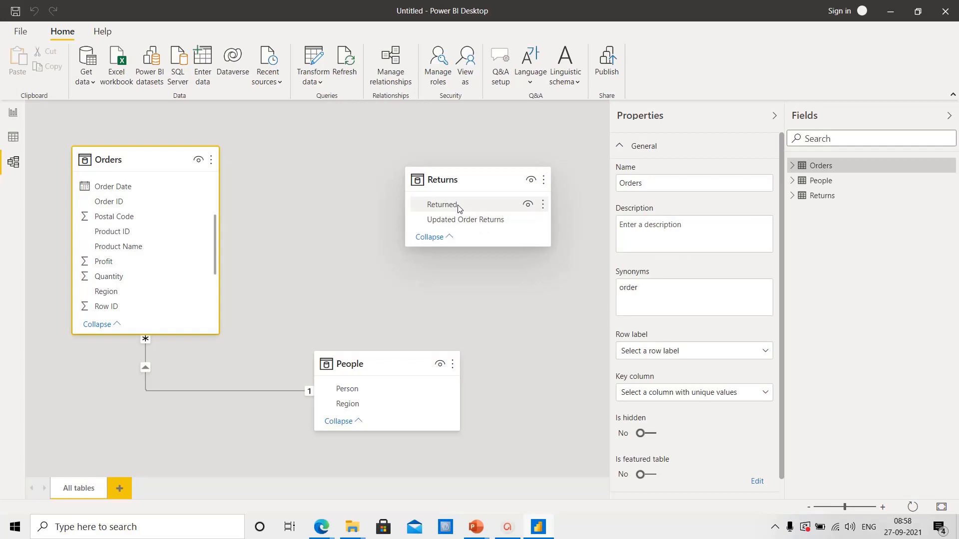
- Try to relate Order Date in Orders to Returned in Returns with Many to one (*:1) cardinality
drag(165, 186, 435, 215)
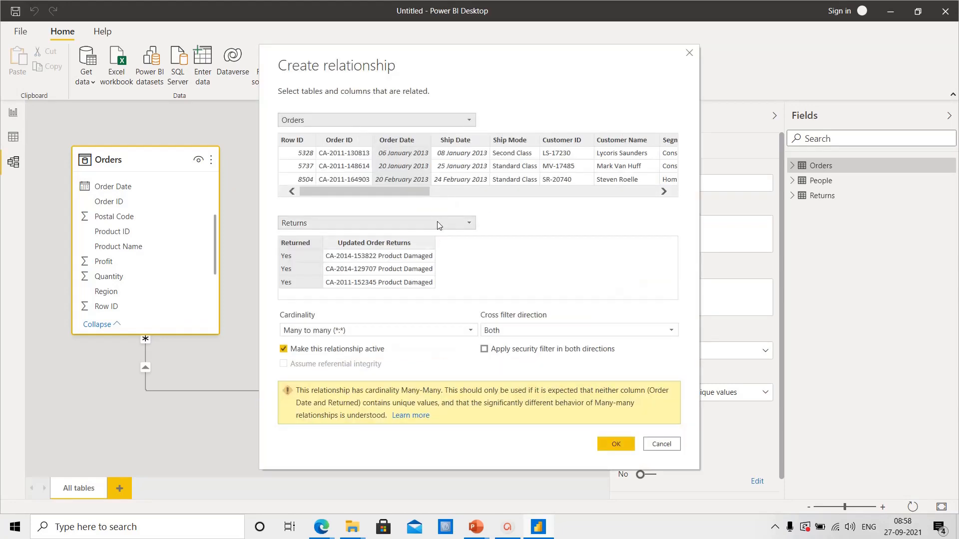
click(496, 331)
click(343, 331)
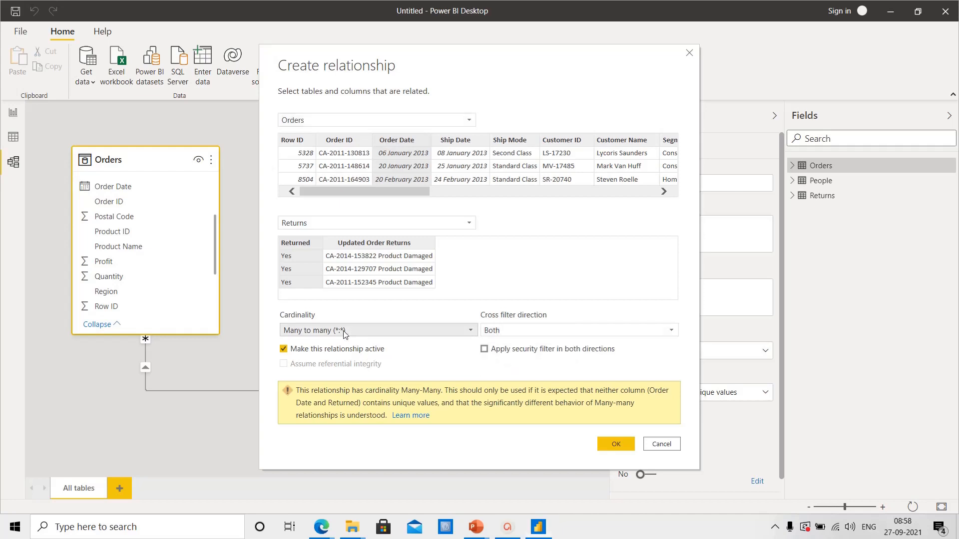
click(332, 349)
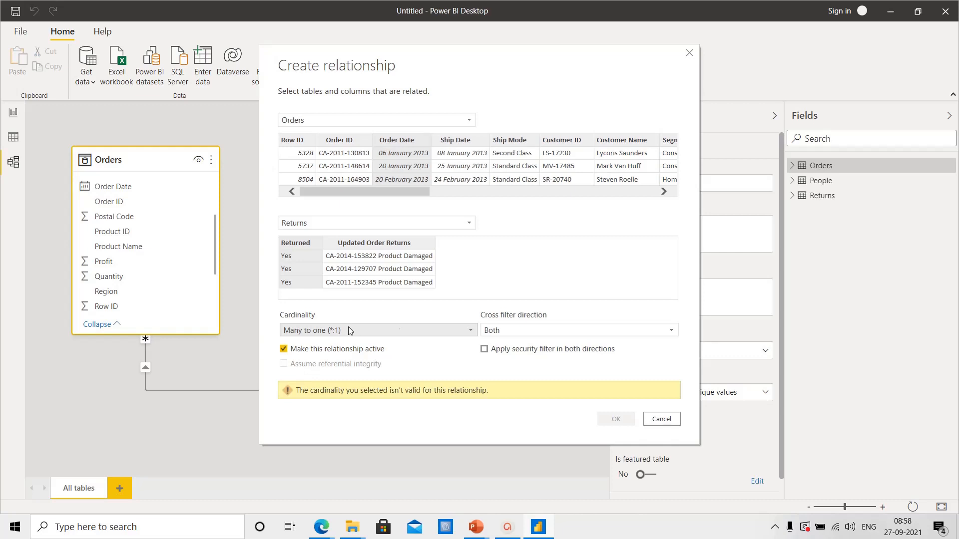
key(Escape)
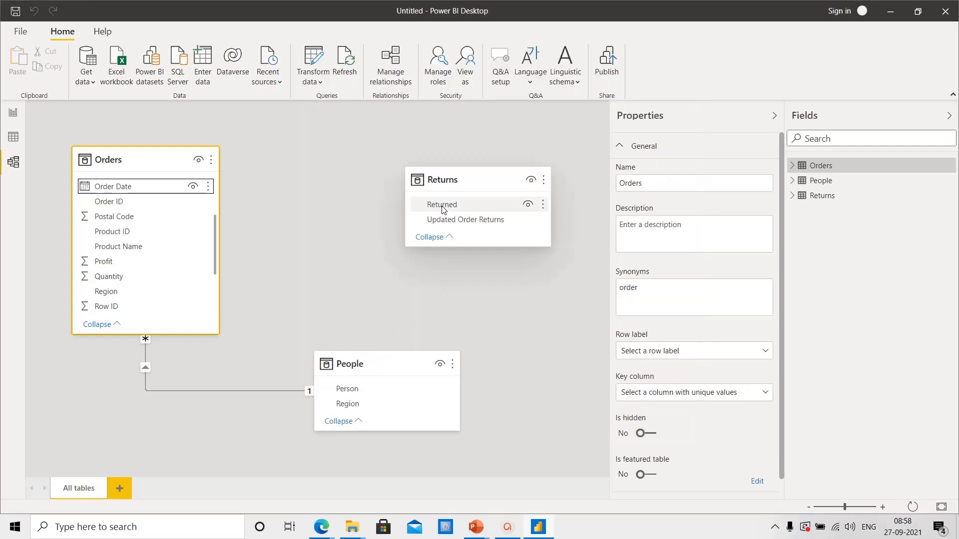
- Examine the fields of the Returns table in the model and its query in Power Query Editor
click(793, 197)
click(847, 213)
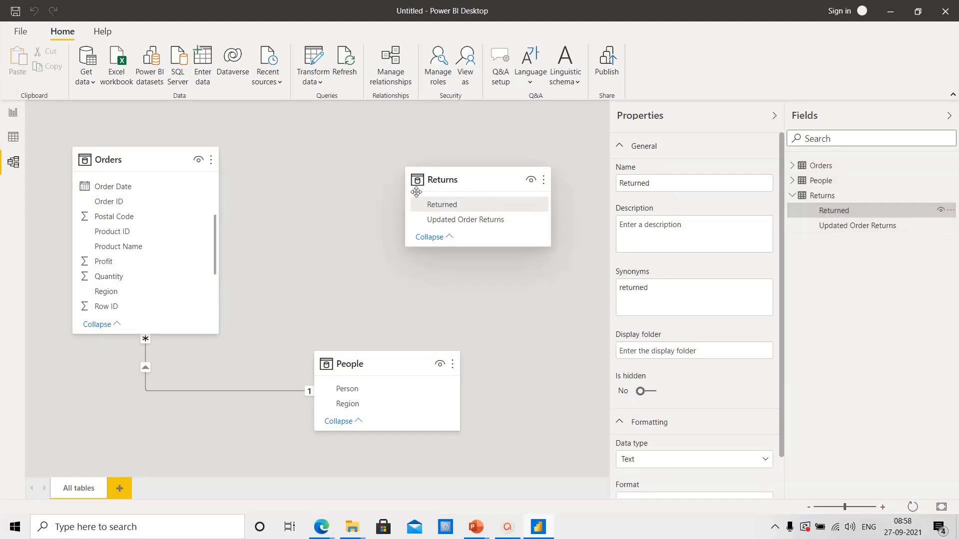
click(328, 176)
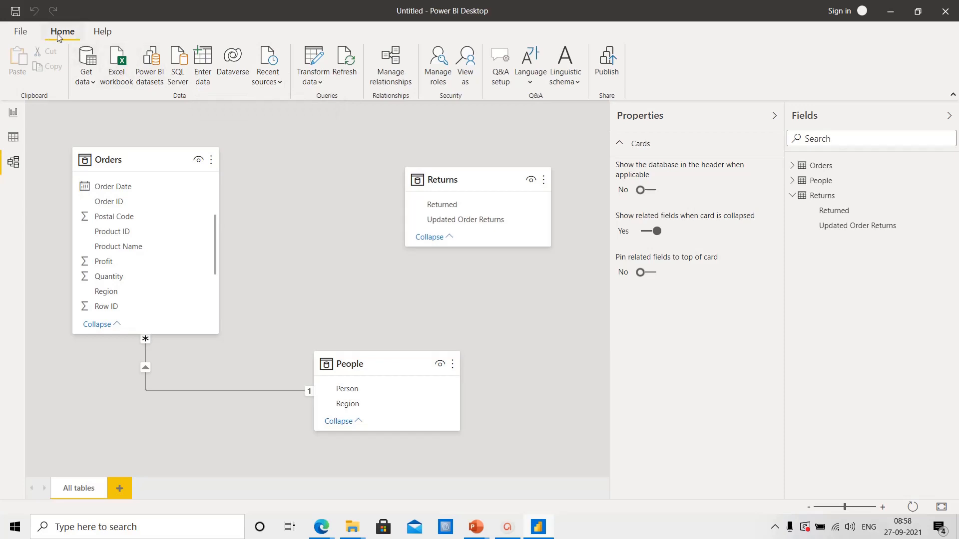
click(316, 59)
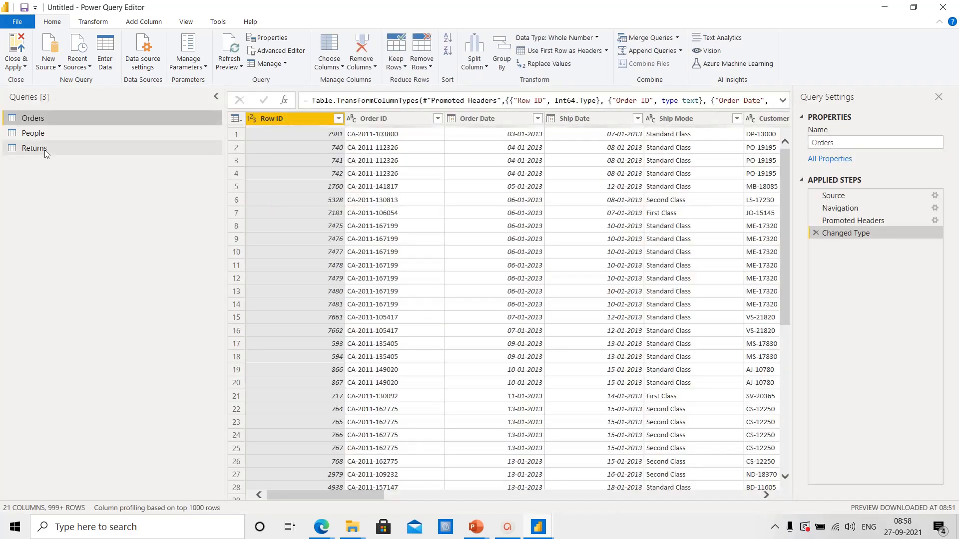
click(44, 149)
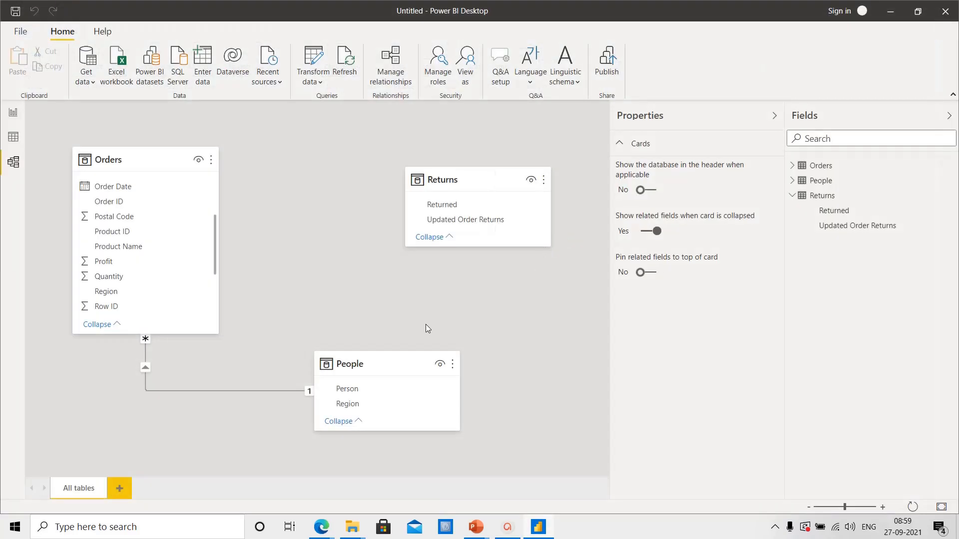
- Delete the relationship between Orders and People and recreate it by linking their Region fields
click(146, 164)
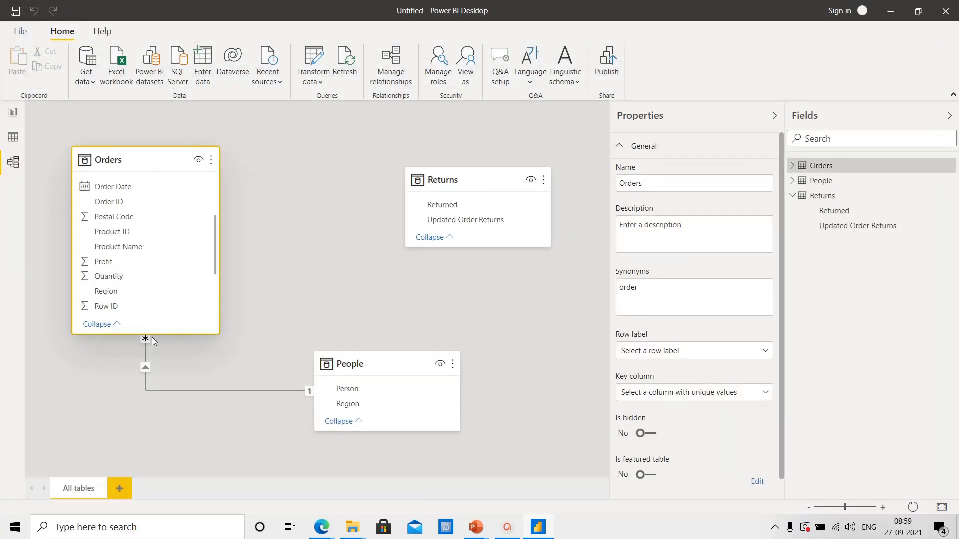
right_click(193, 393)
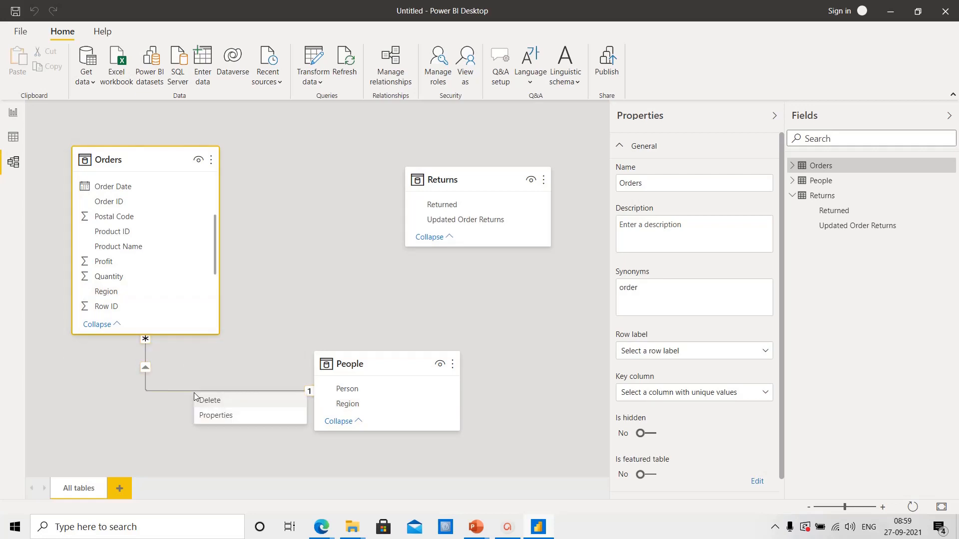
click(220, 402)
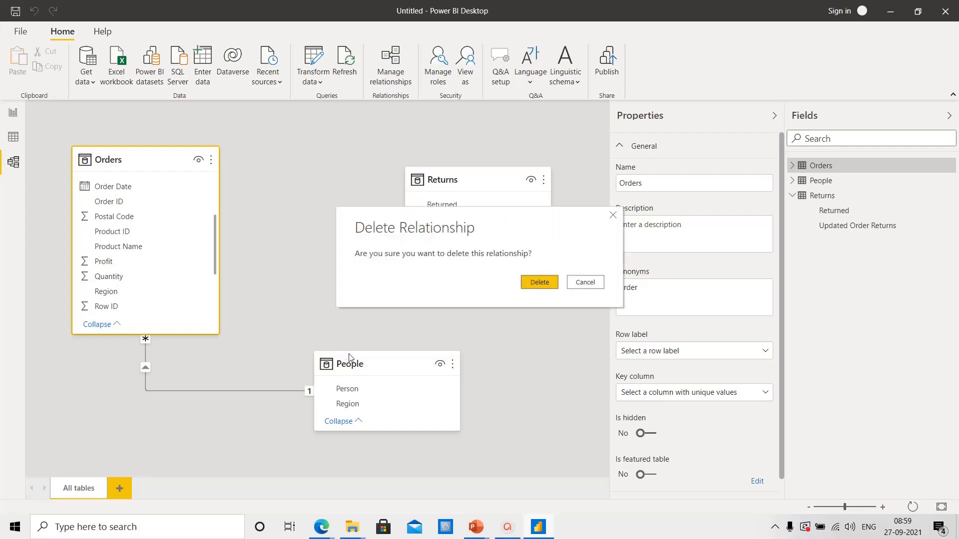
click(542, 282)
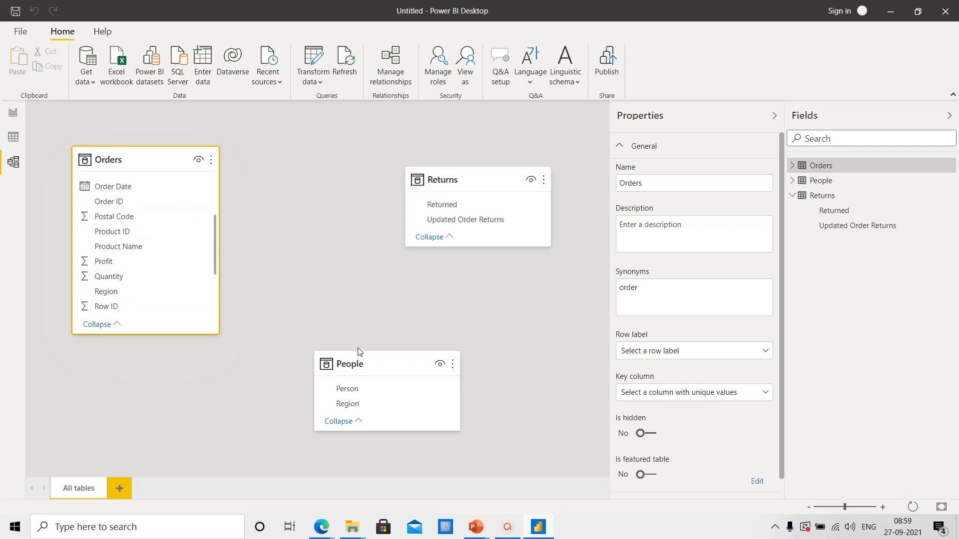
click(137, 293)
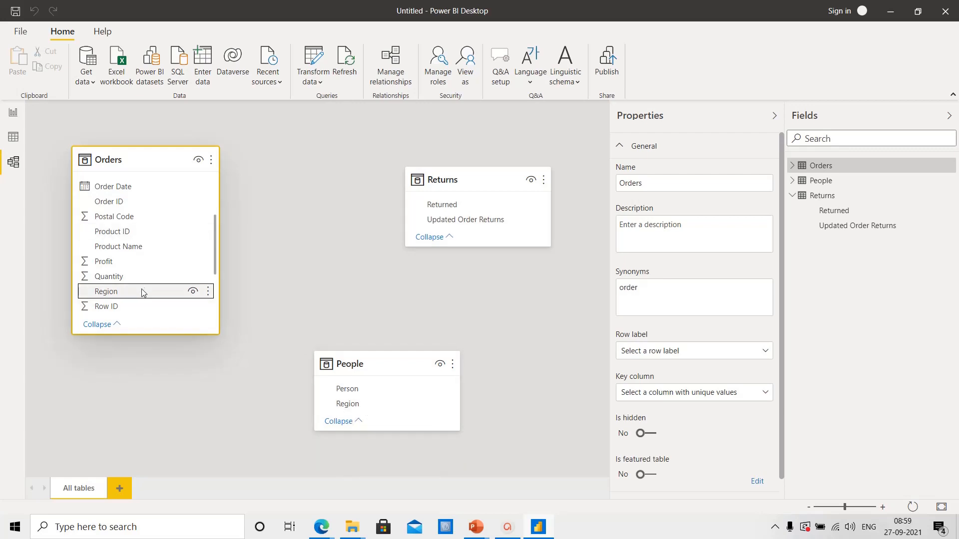
drag(142, 294, 379, 401)
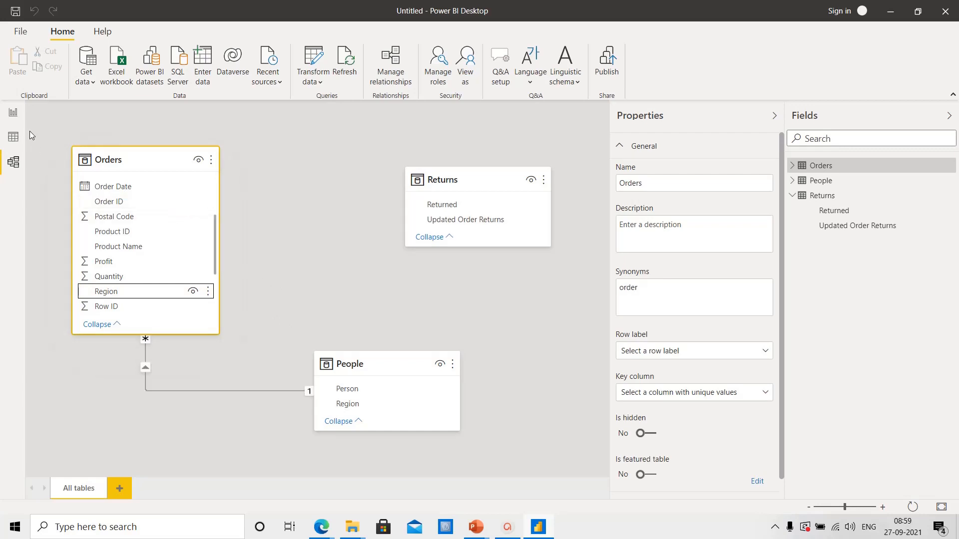
- Insert a text box on report Page 1 and stretch it into a thin banner across the top of the page
click(13, 112)
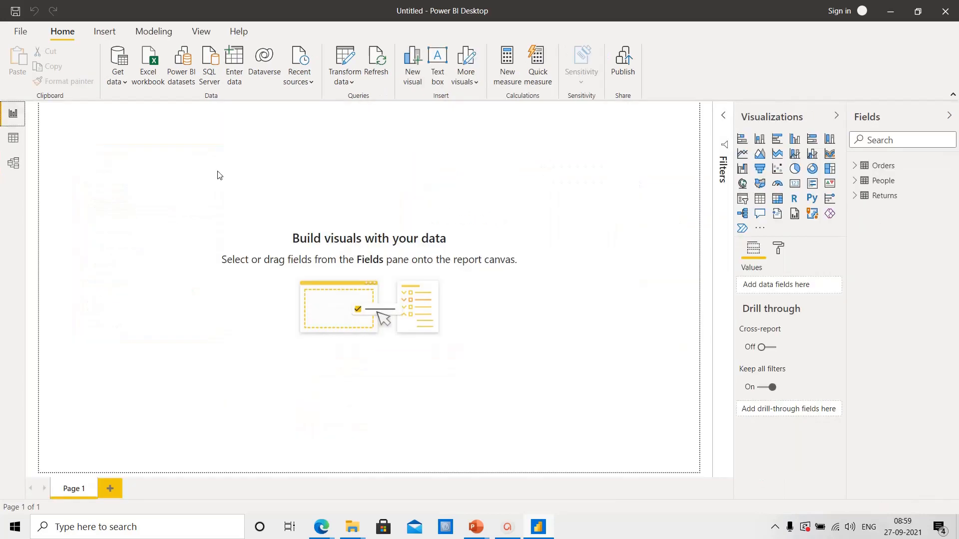
click(100, 33)
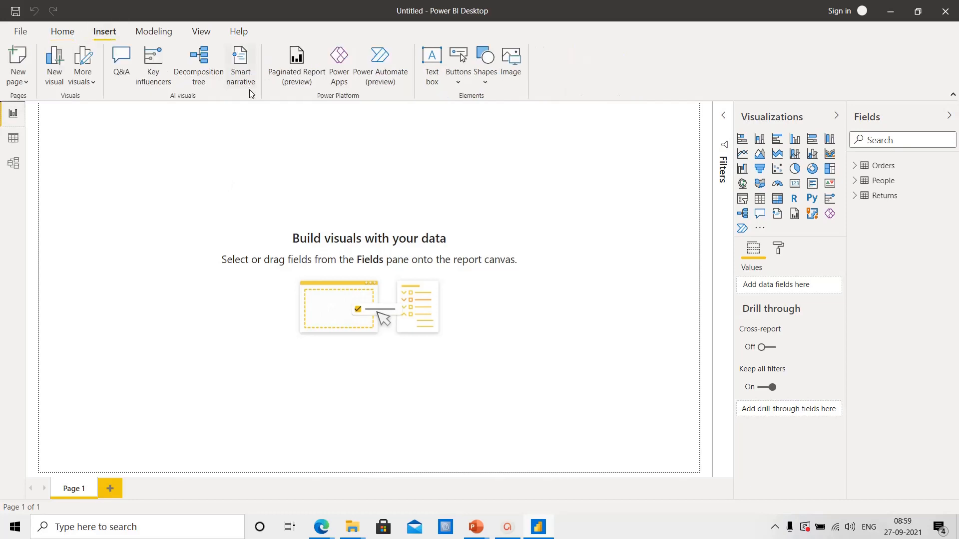
click(479, 89)
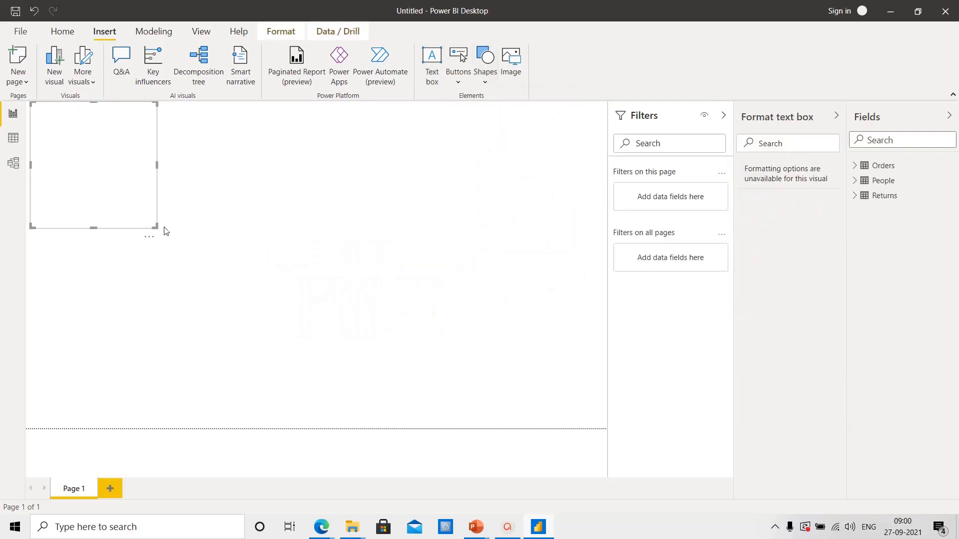
drag(155, 226, 606, 140)
- Enter "DASHBOARD - 2020" as the title in the banner text box
click(465, 109)
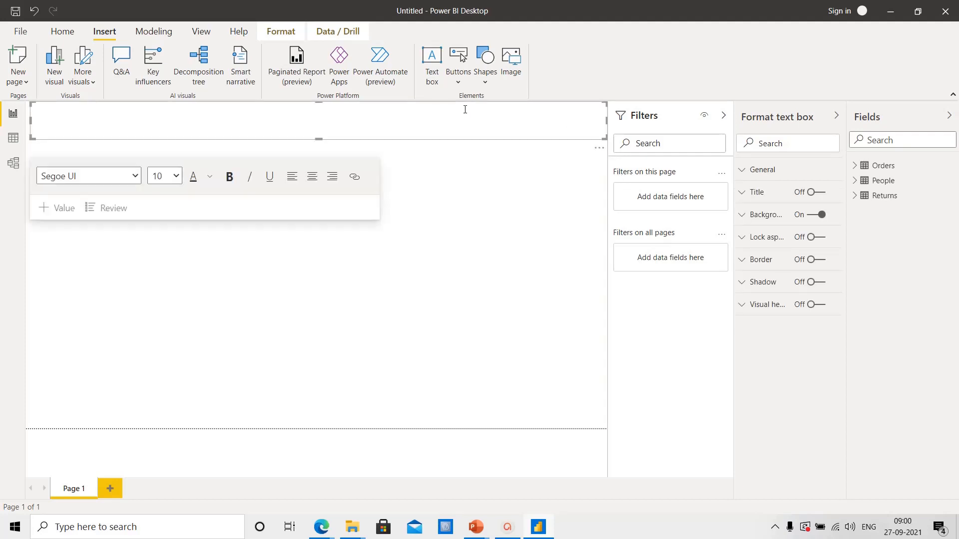
text(dashbord)
key(ctrl+a)
text(BOA)
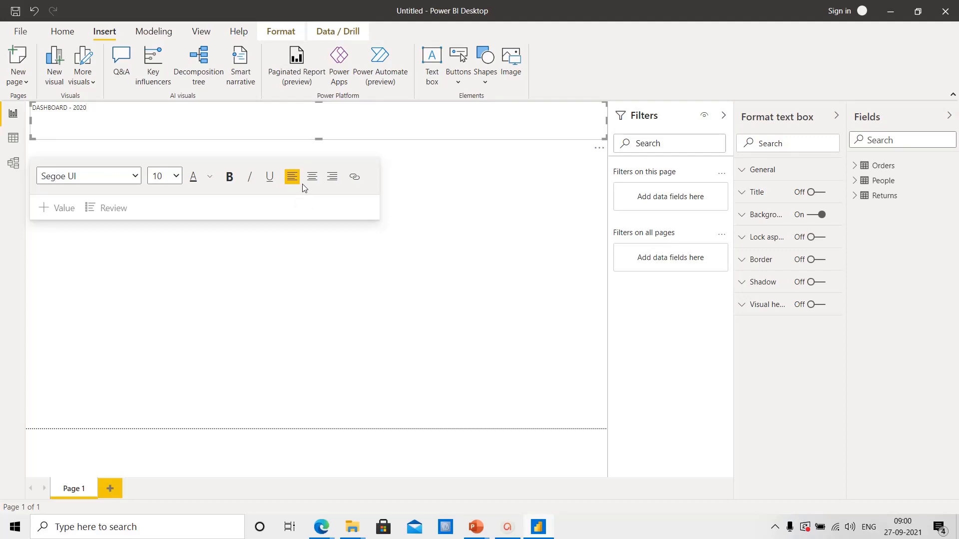
- Format the "DASHBOARD - 2020" title in the banner as centred, bold text at size 20
key(ctrl+shift+Left)
key(ctrl+shift+Left)
key(ctrl+shift+Left)
click(177, 177)
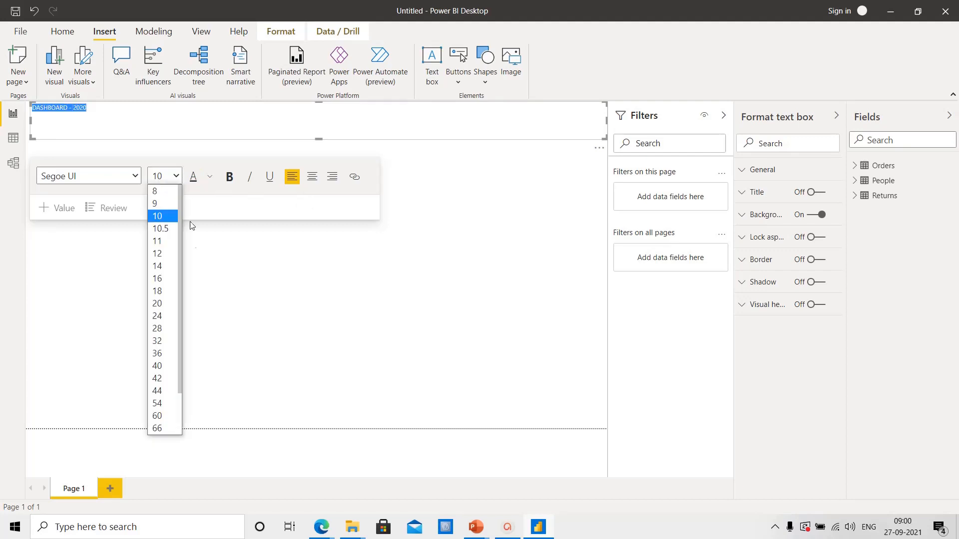
click(169, 303)
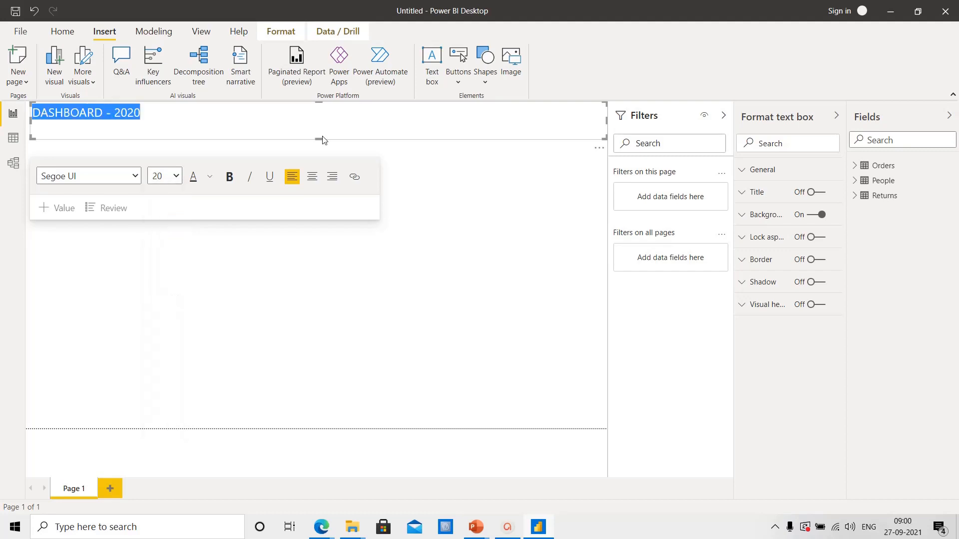
click(314, 183)
key(ctrl+b)
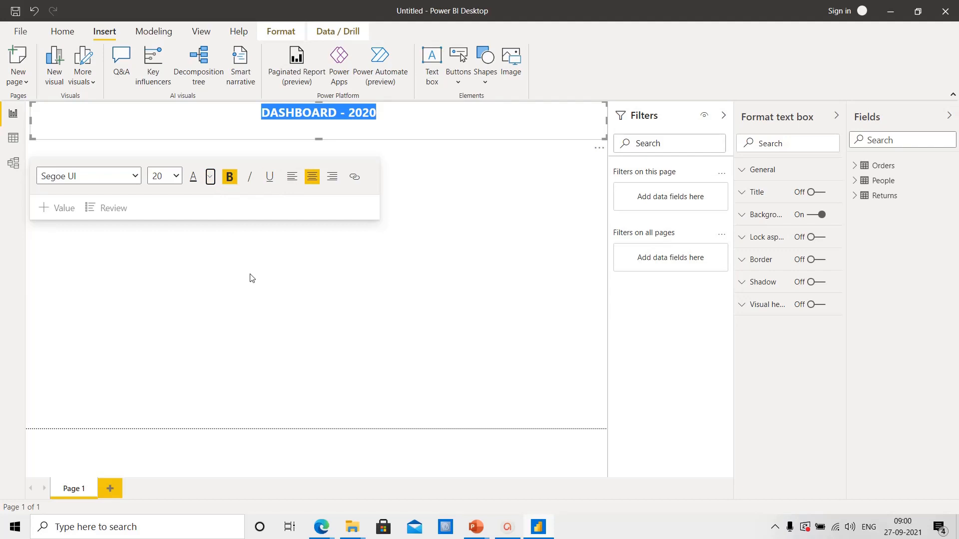
- Set the font color of the banner title to a light orange theme color
click(210, 180)
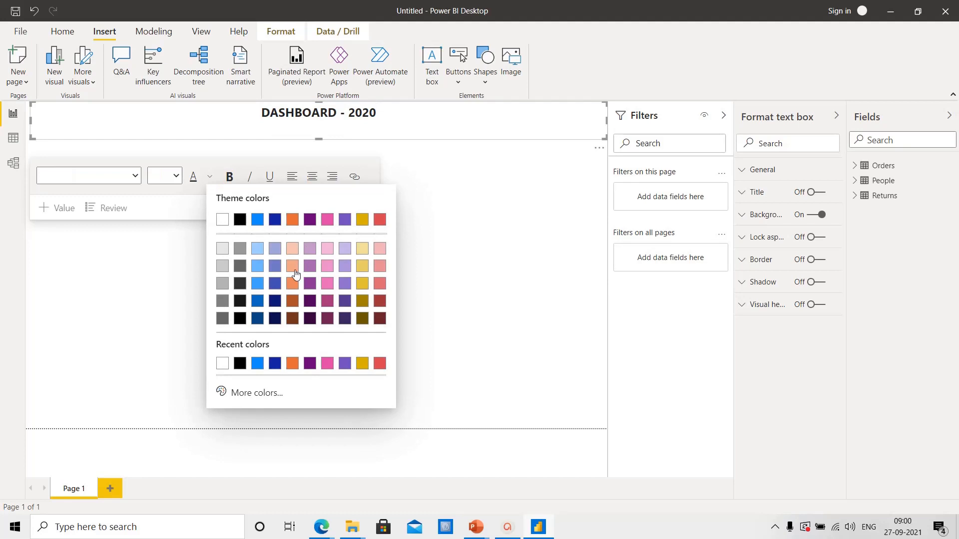
click(294, 272)
click(254, 259)
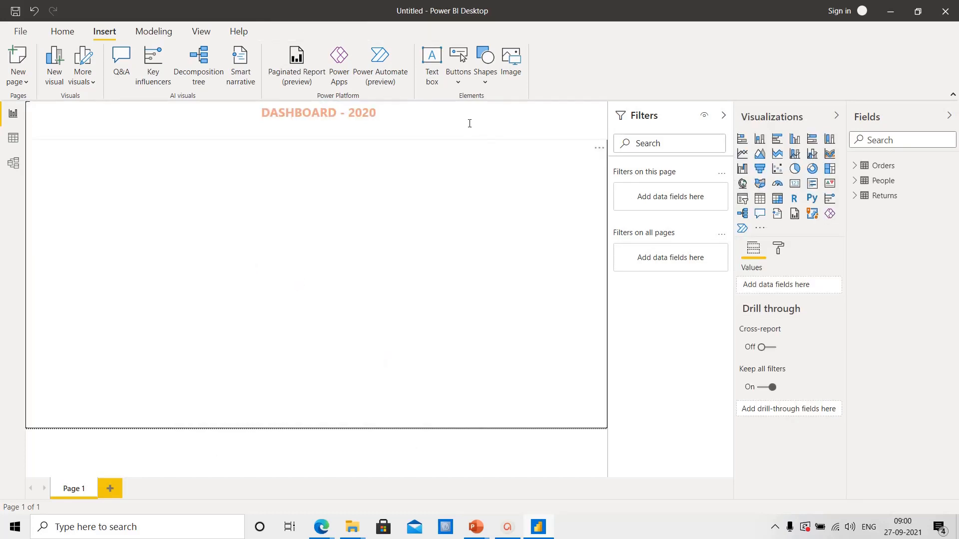
- Fill the title banner's background with light gray after trying light blue, and reduce the banner's height slightly
click(470, 123)
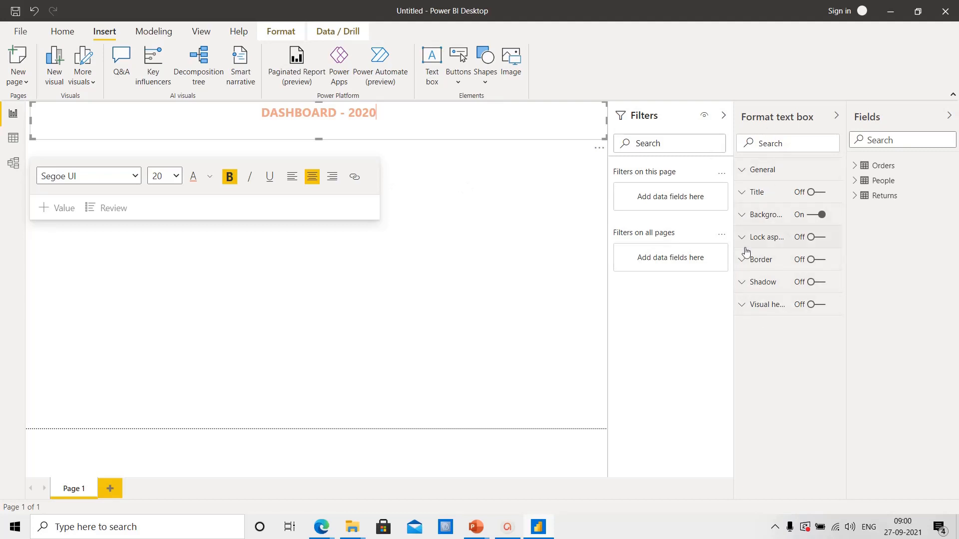
click(742, 214)
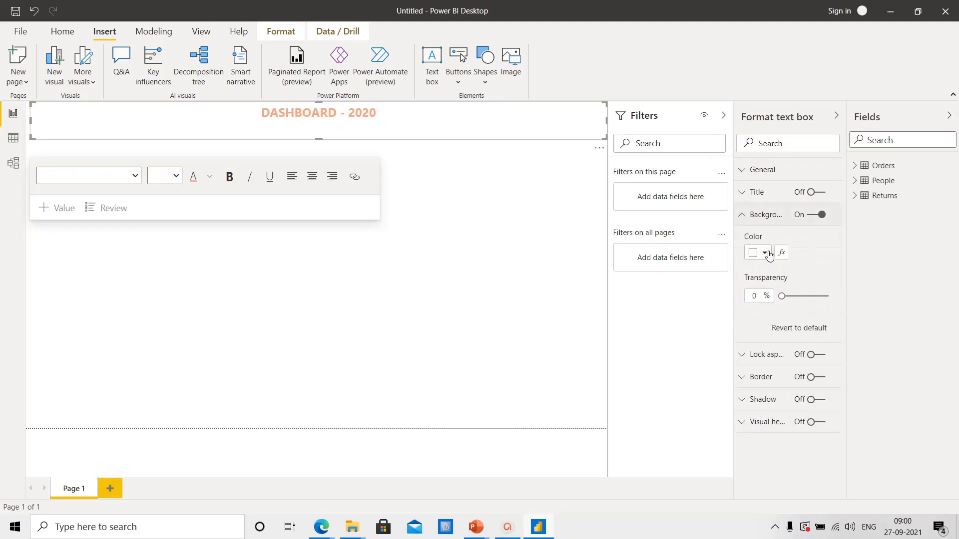
click(766, 253)
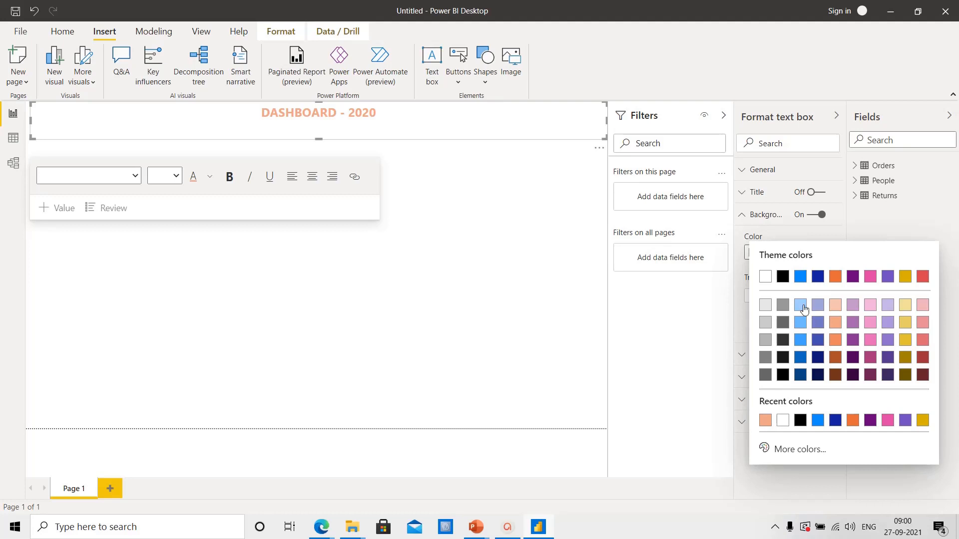
click(801, 306)
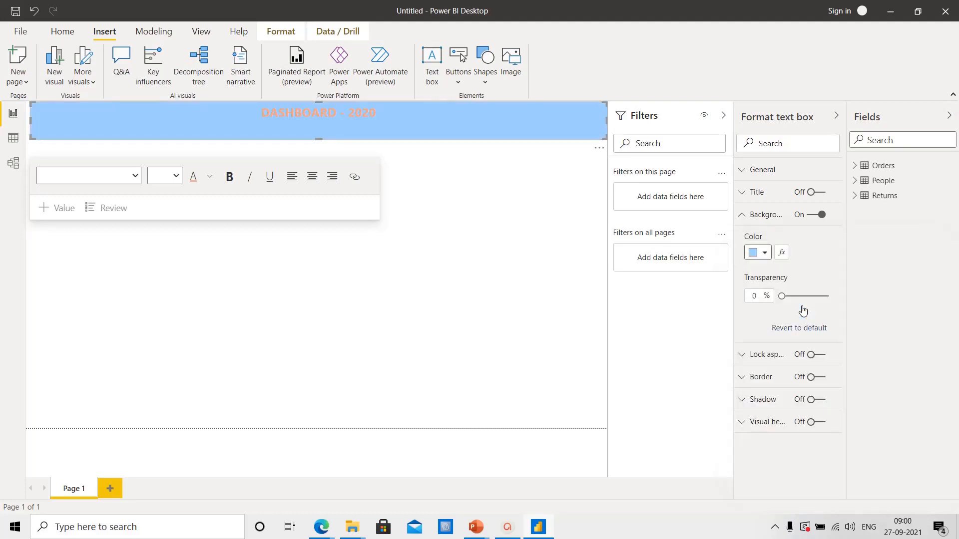
click(764, 253)
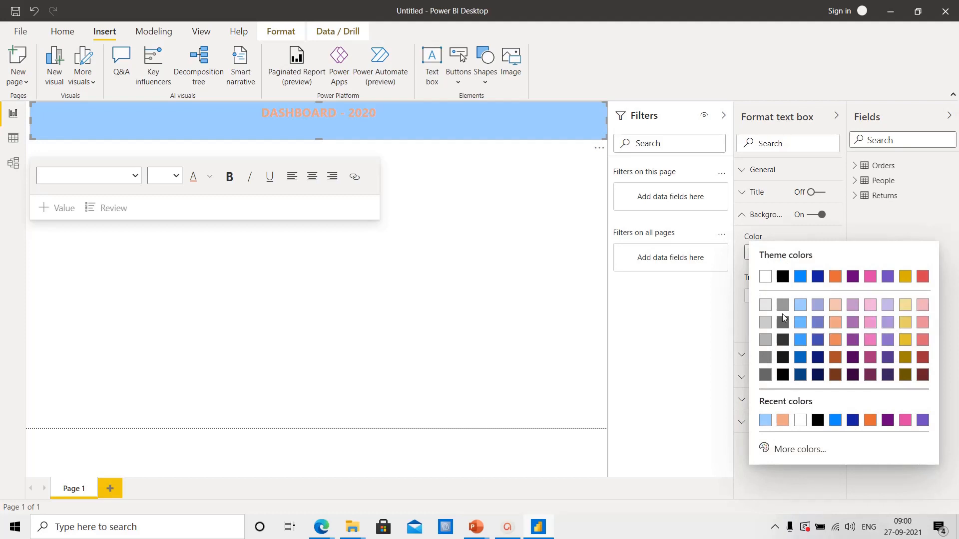
click(766, 304)
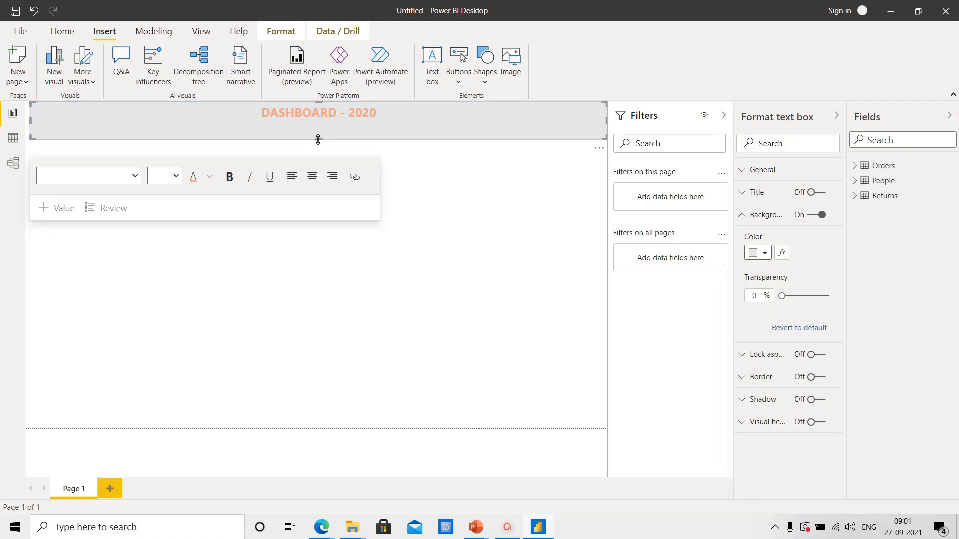
drag(319, 134, 319, 125)
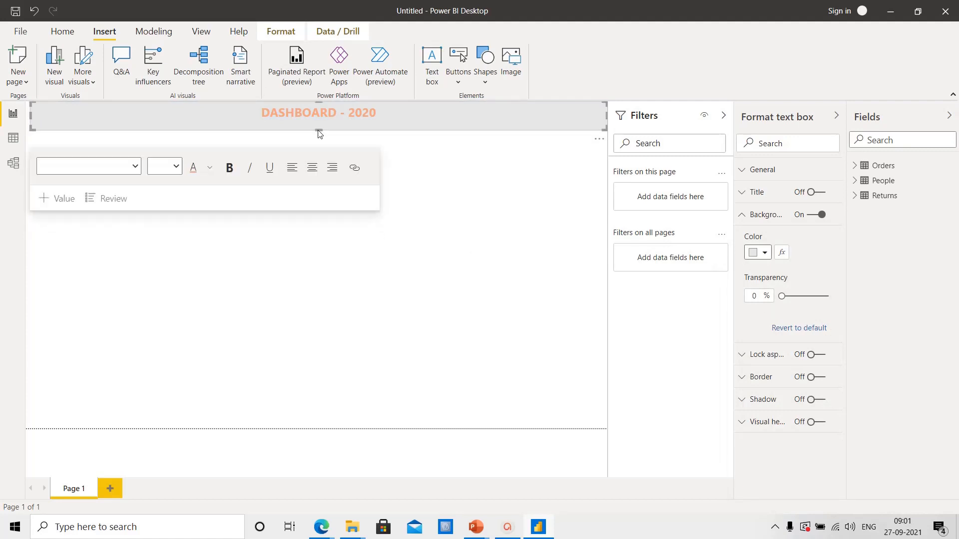
click(408, 248)
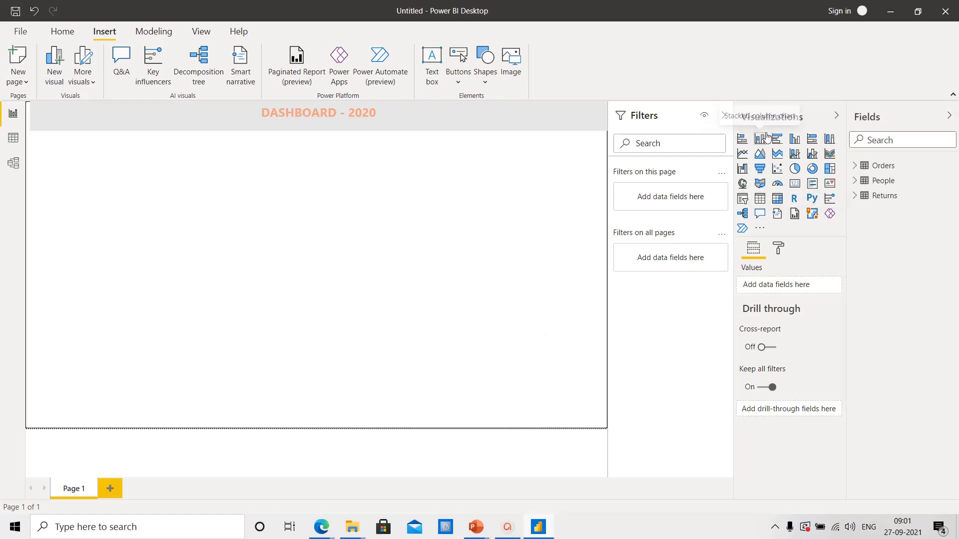
- Add a matrix visual and resize and place it just below the banner at the page's left edge
click(777, 199)
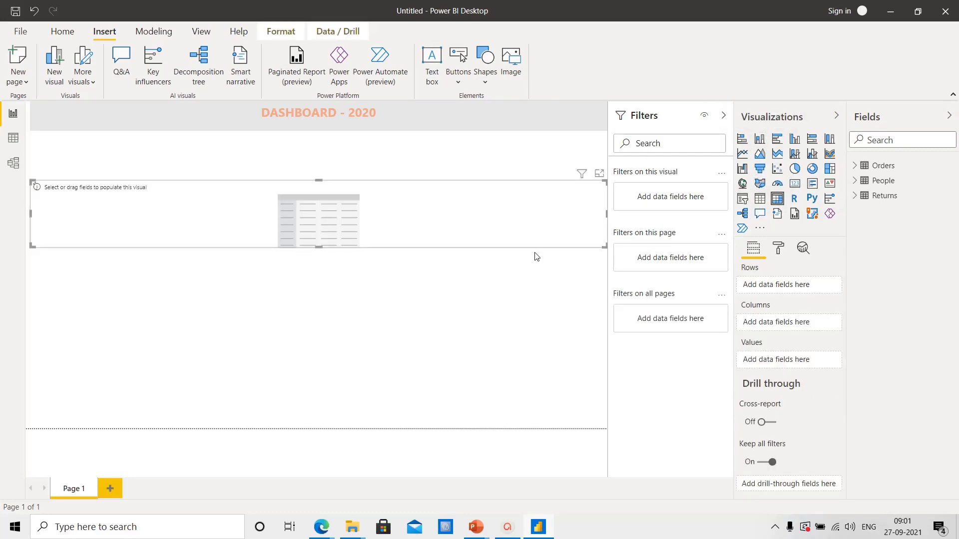
drag(604, 246, 228, 316)
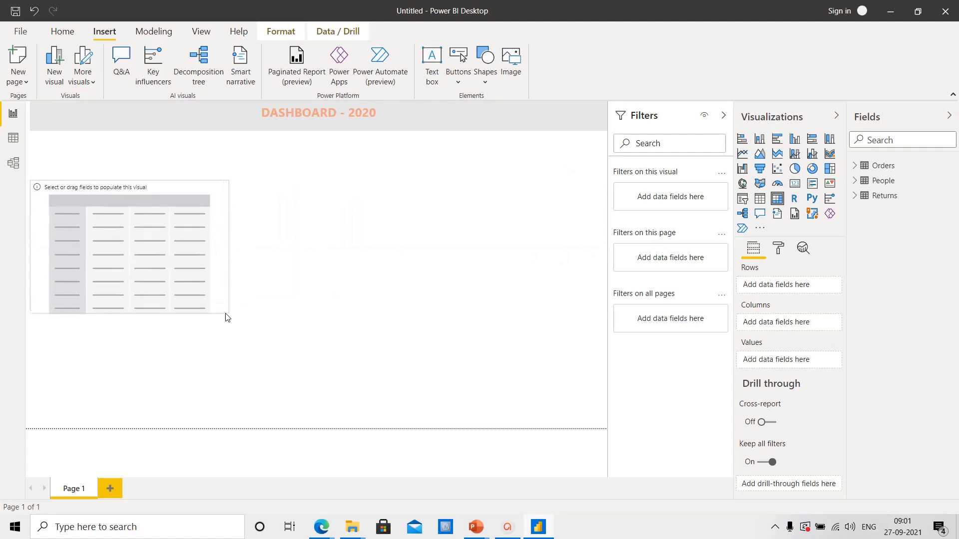
drag(138, 187, 131, 154)
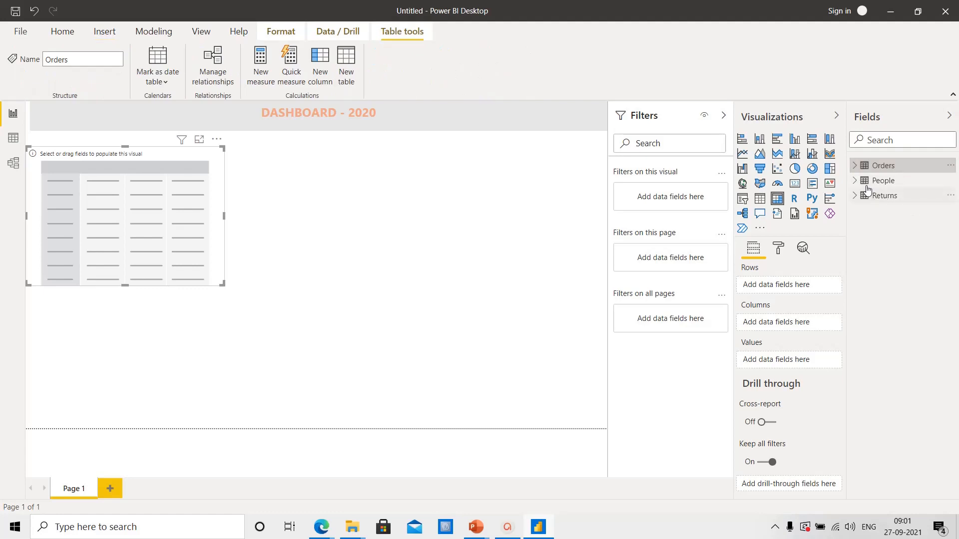
- Populate the matrix with Category as rows and Sales as values from the Orders table, and shrink it around its data
click(854, 167)
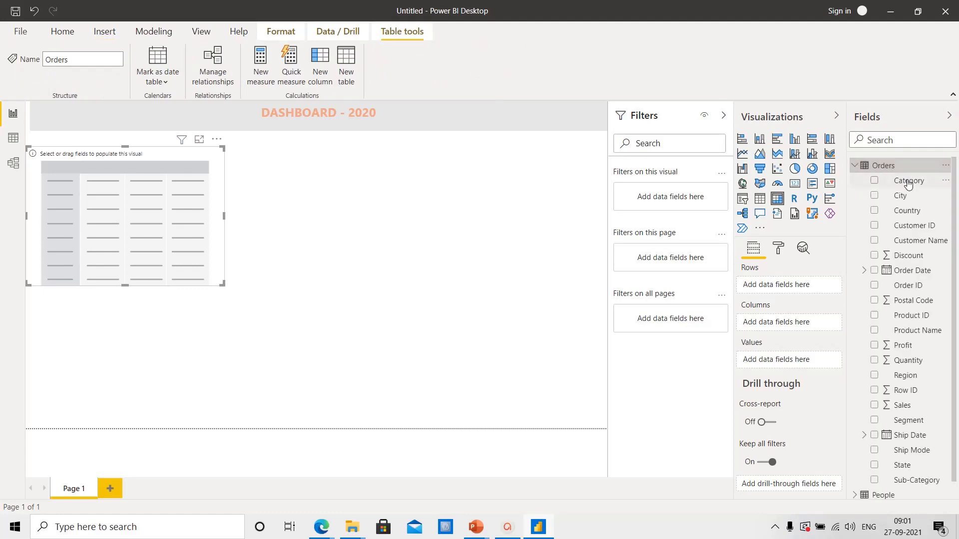
click(874, 181)
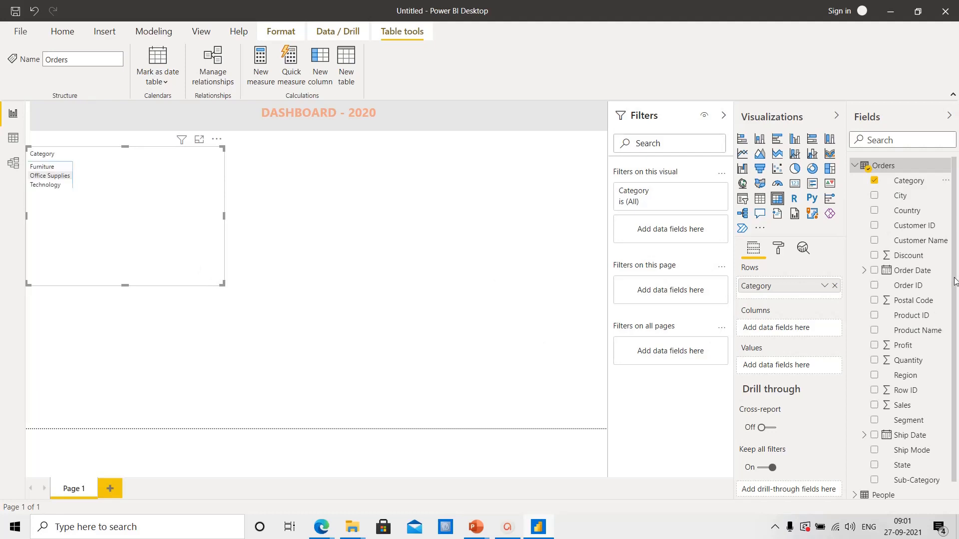
scroll(954, 299, down, 1)
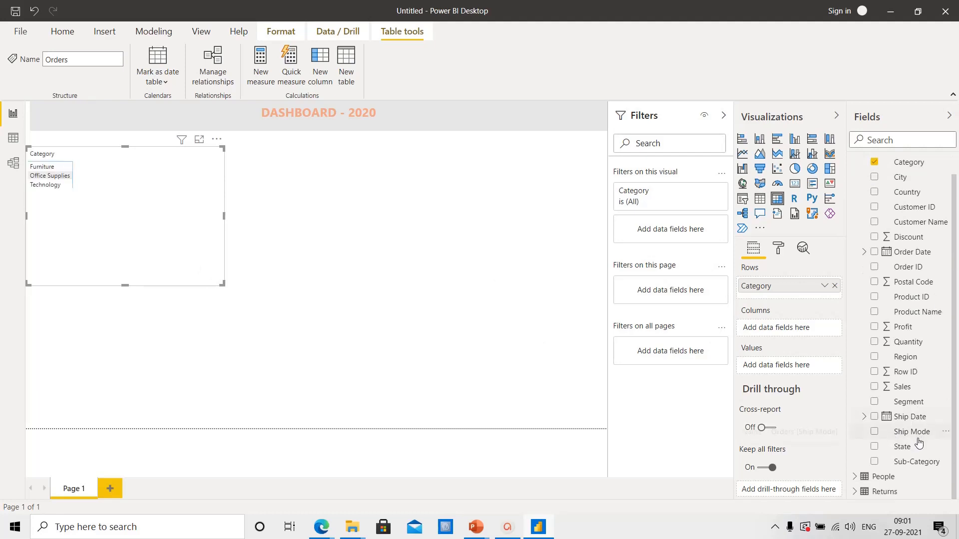
click(874, 387)
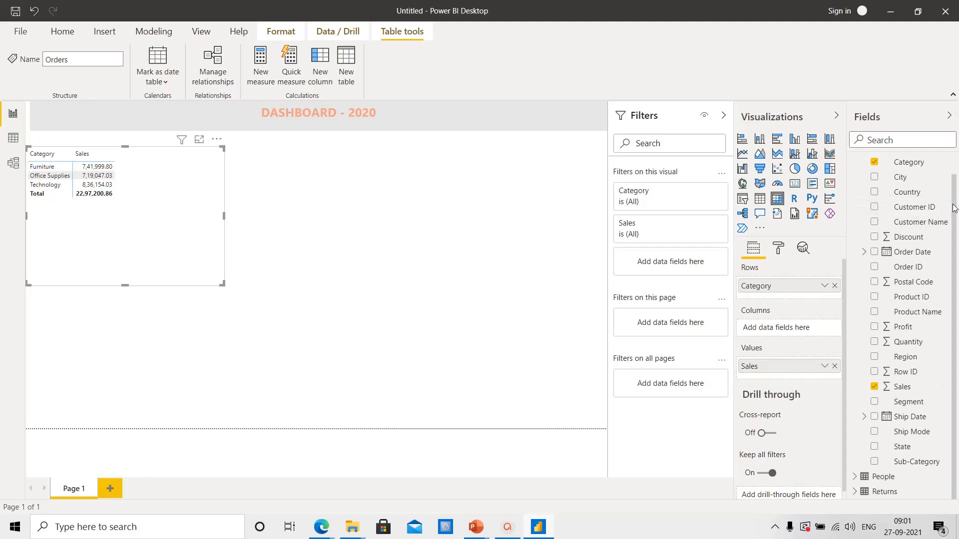
drag(954, 209, 956, 184)
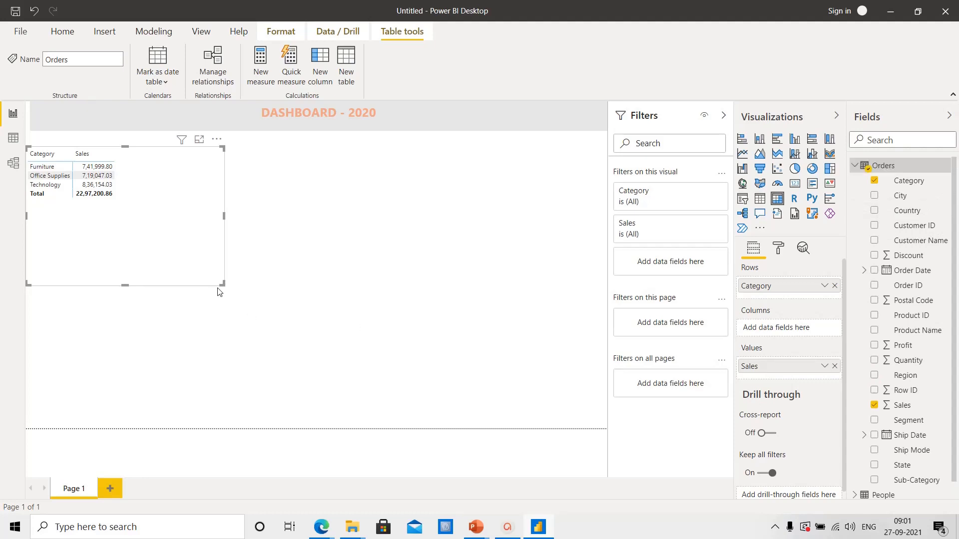
drag(220, 285, 156, 215)
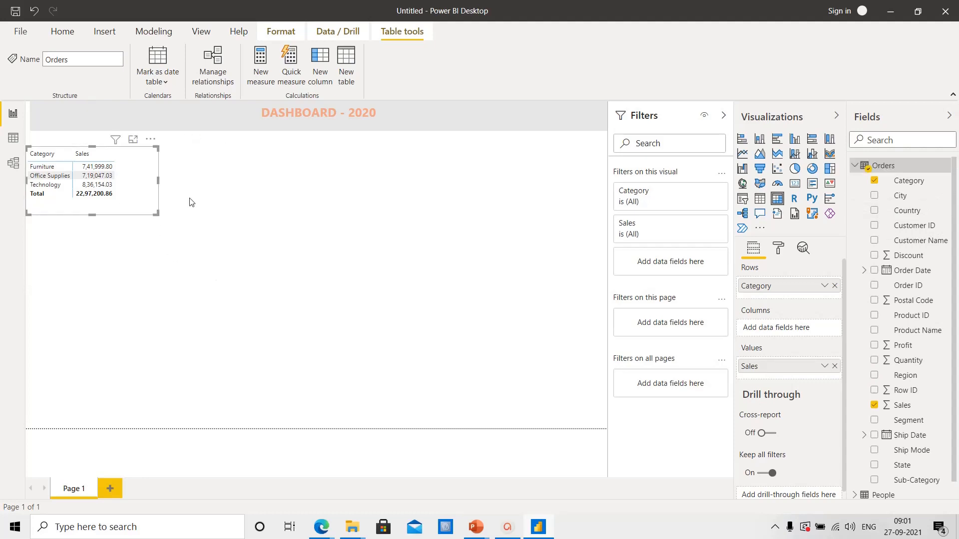
- Change the matrix's style to None
click(778, 250)
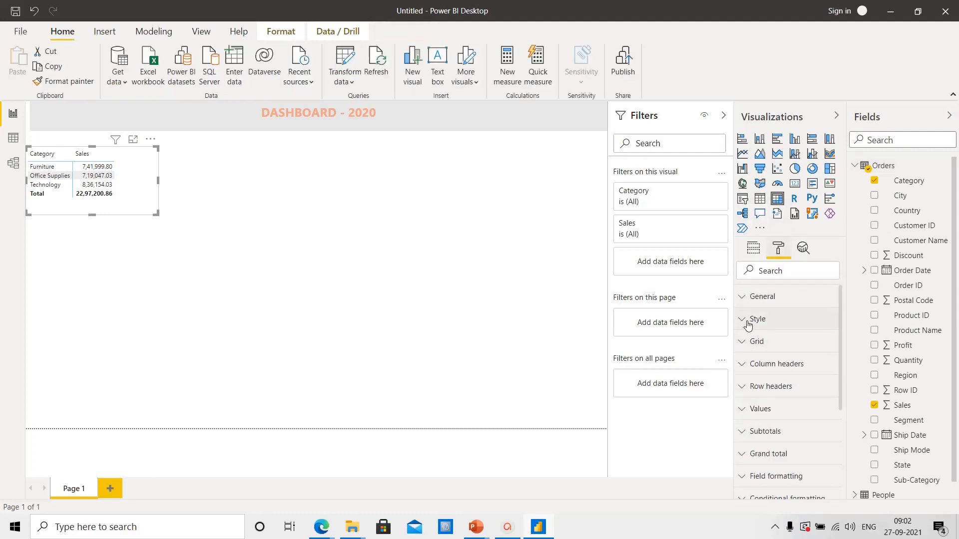
click(748, 324)
click(775, 358)
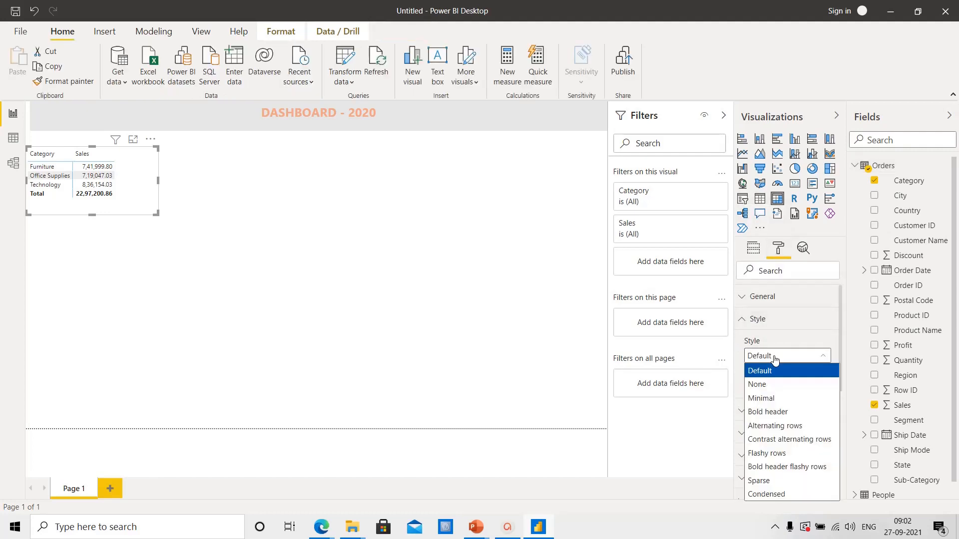
click(774, 385)
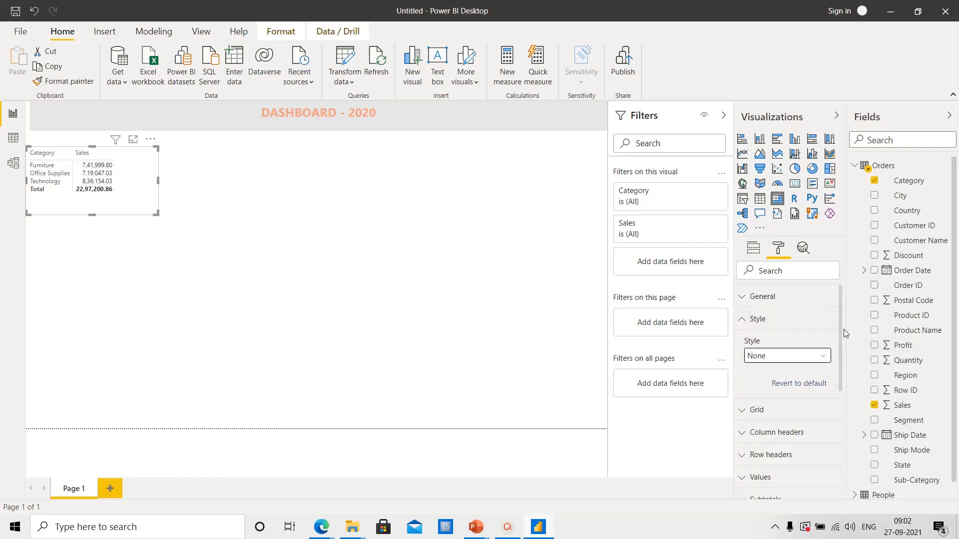
- Set the matrix's grid text size to 16 pt and enlarge the visual to fit all rows and columns
drag(840, 332, 840, 358)
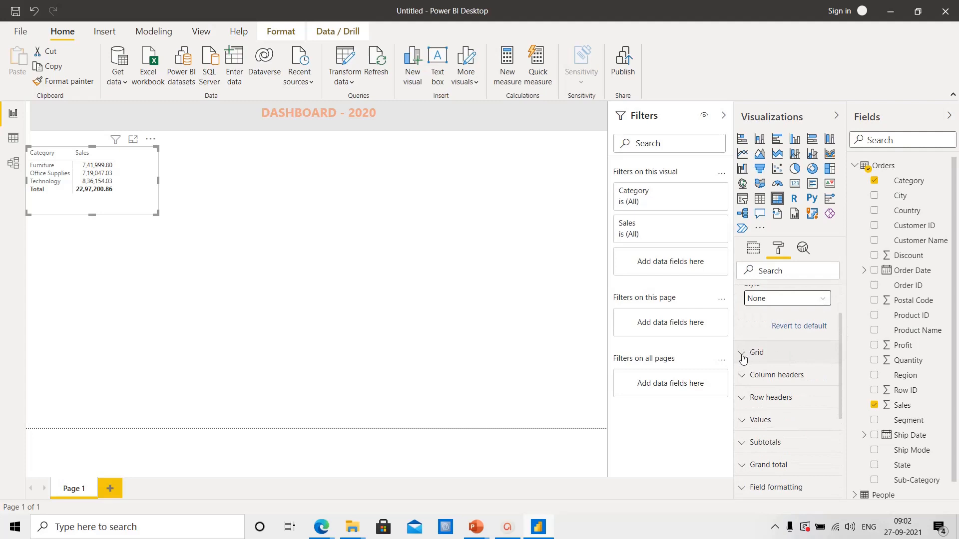
click(743, 355)
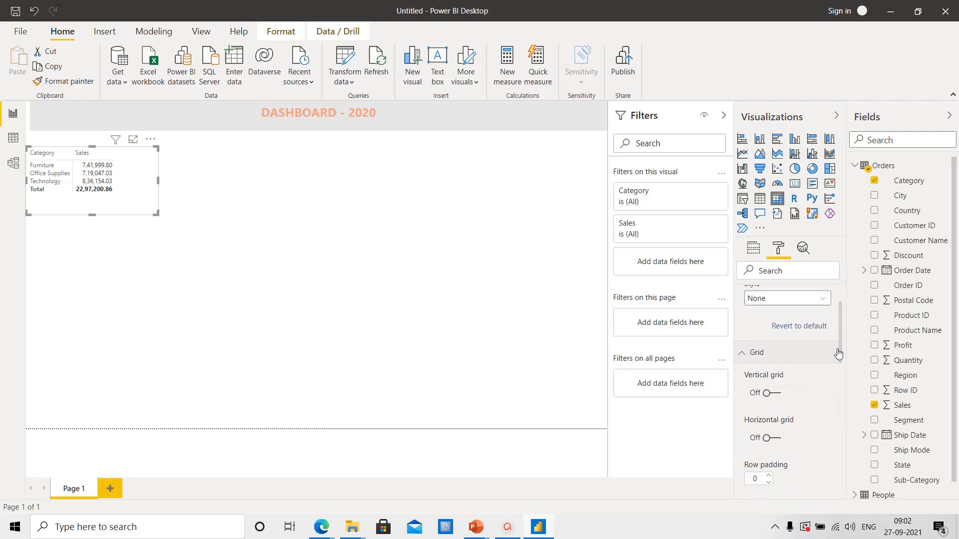
drag(838, 352, 838, 399)
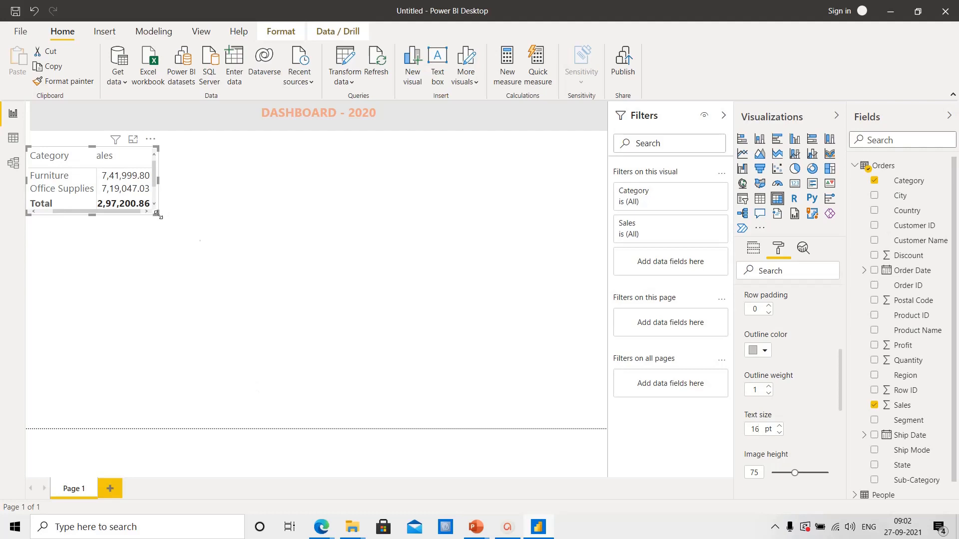
drag(157, 214, 190, 238)
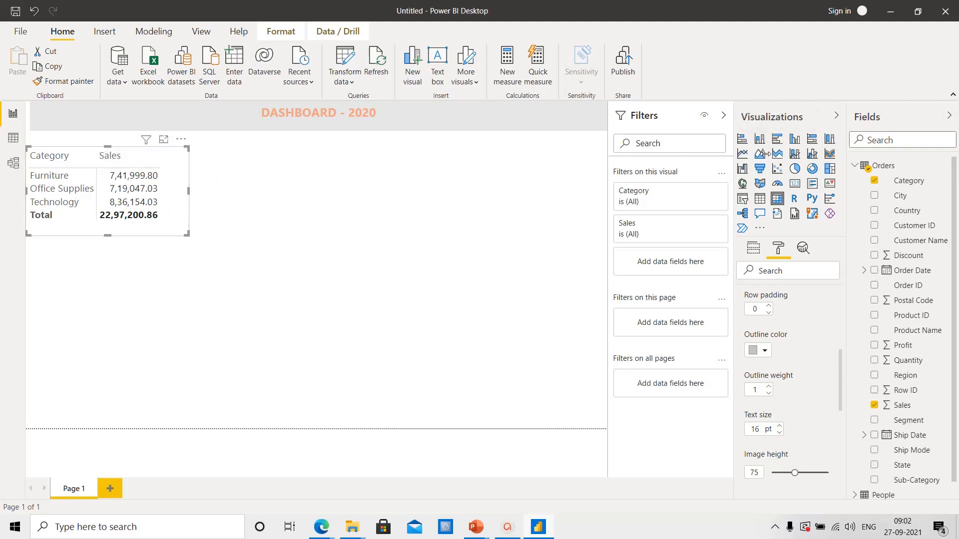
- Convert the matrix into a clustered column chart of Sales by Category and enlarge it
click(796, 140)
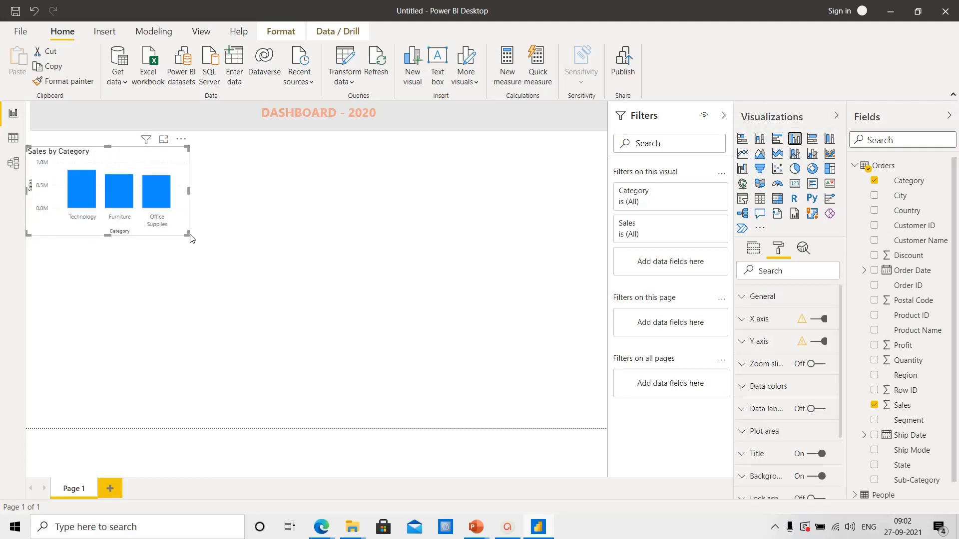
drag(188, 234, 288, 280)
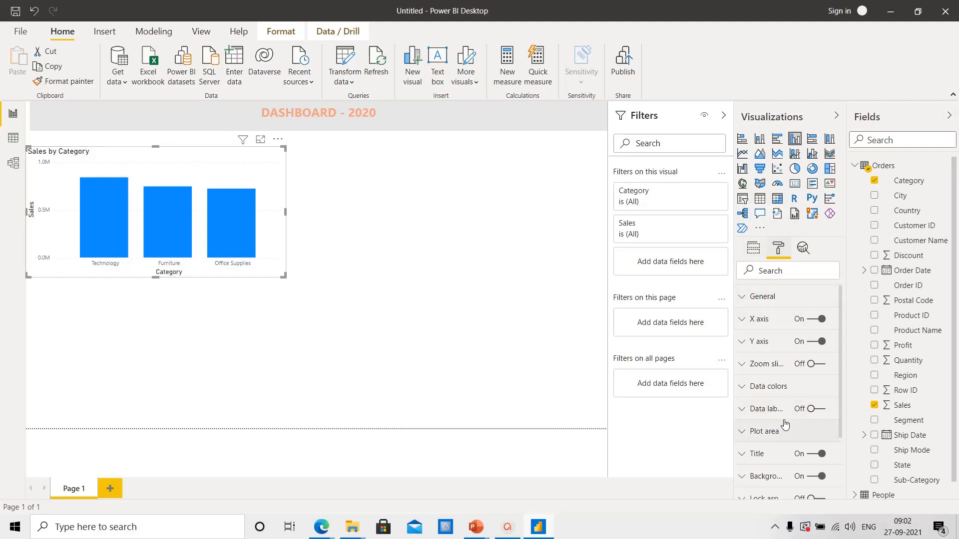
- Centre the title of the Sales by Category chart
drag(841, 330, 843, 388)
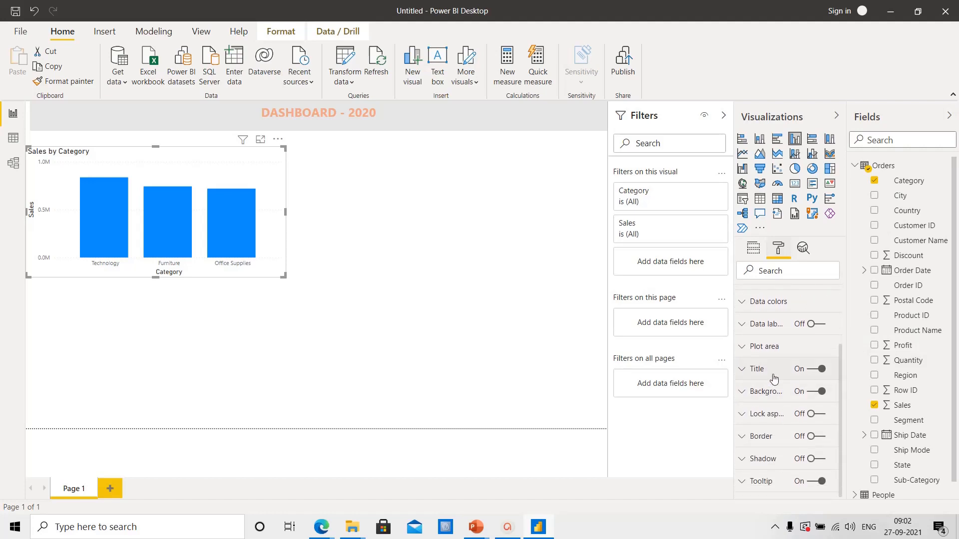
click(740, 374)
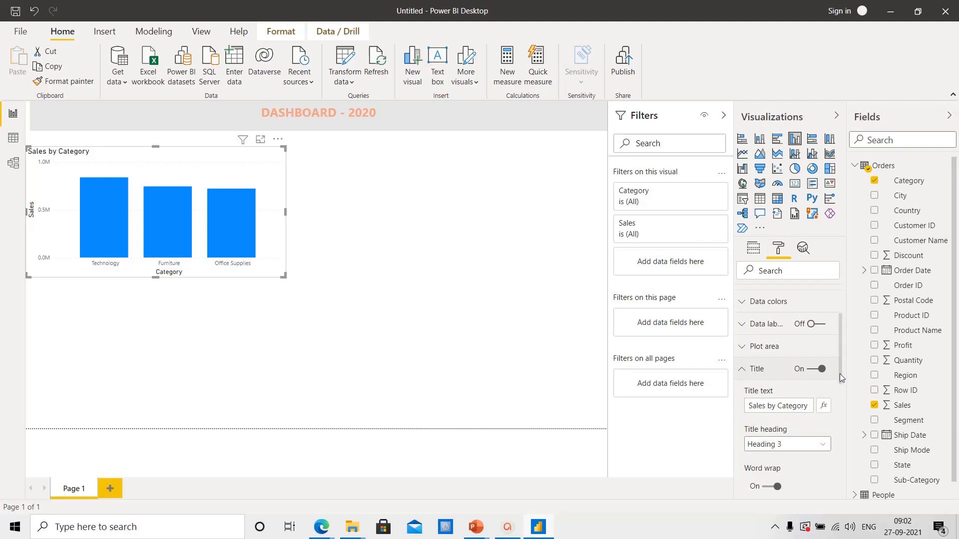
drag(840, 375, 814, 436)
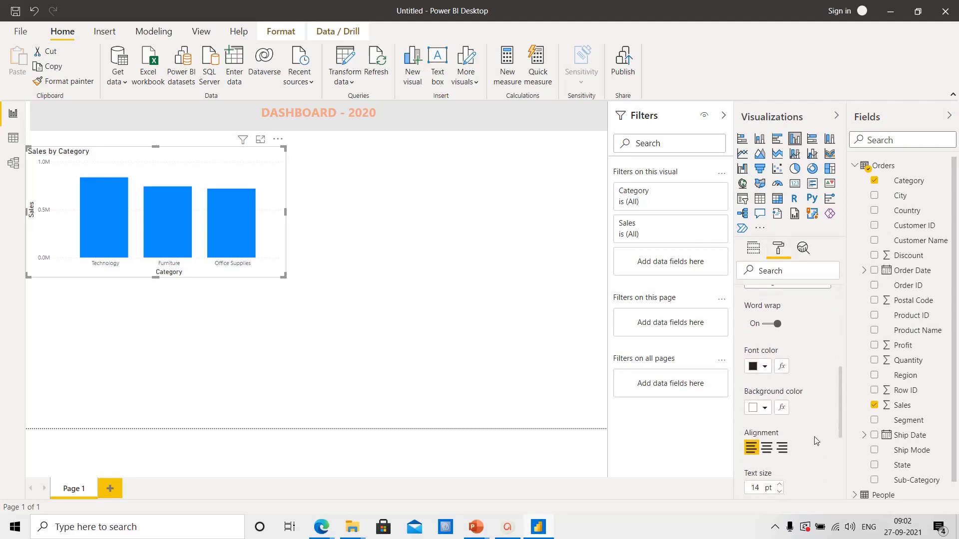
click(764, 451)
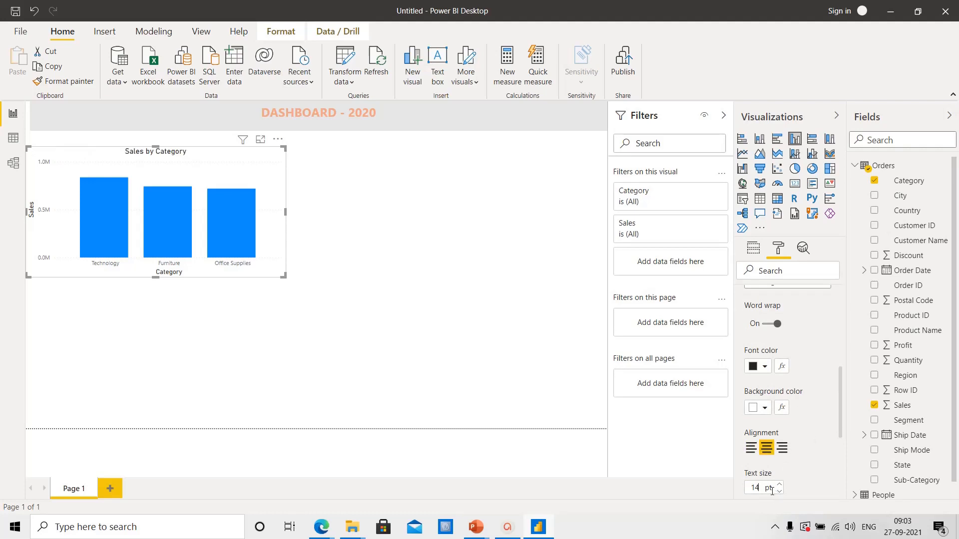
- Set the chart title's text size to 18 pt and change its wording to SALES BY CATEGORY
key(BackSpace)
text(8)
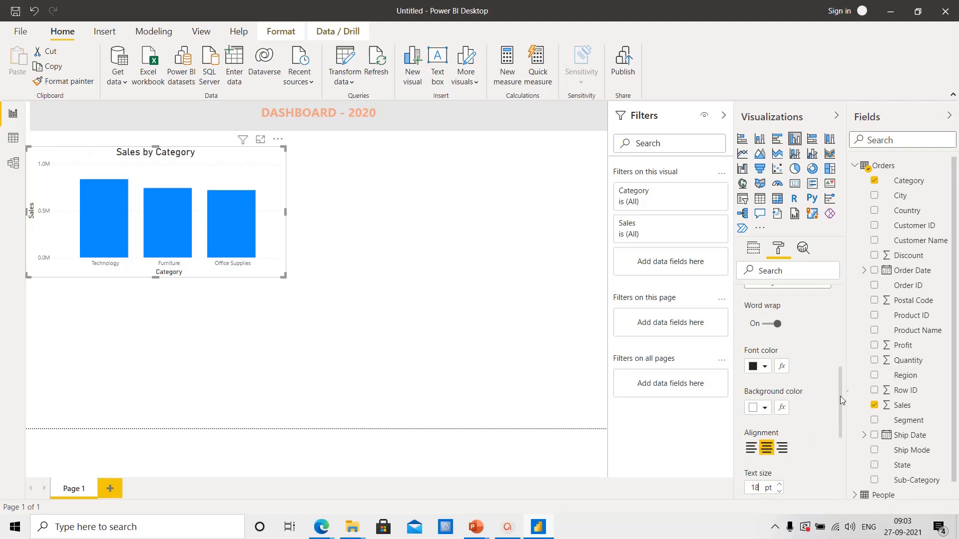
scroll(840, 397, up, 4)
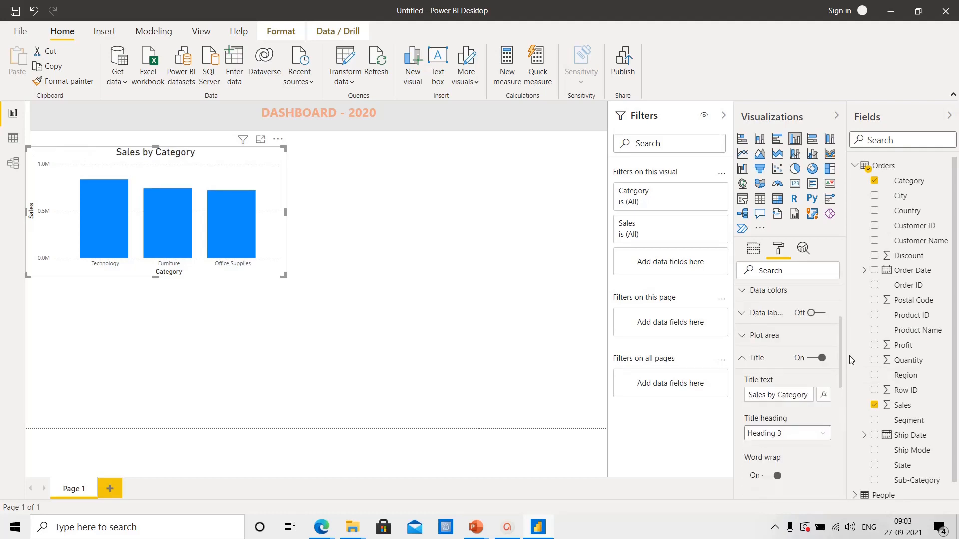
click(789, 389)
key(ctrl+a)
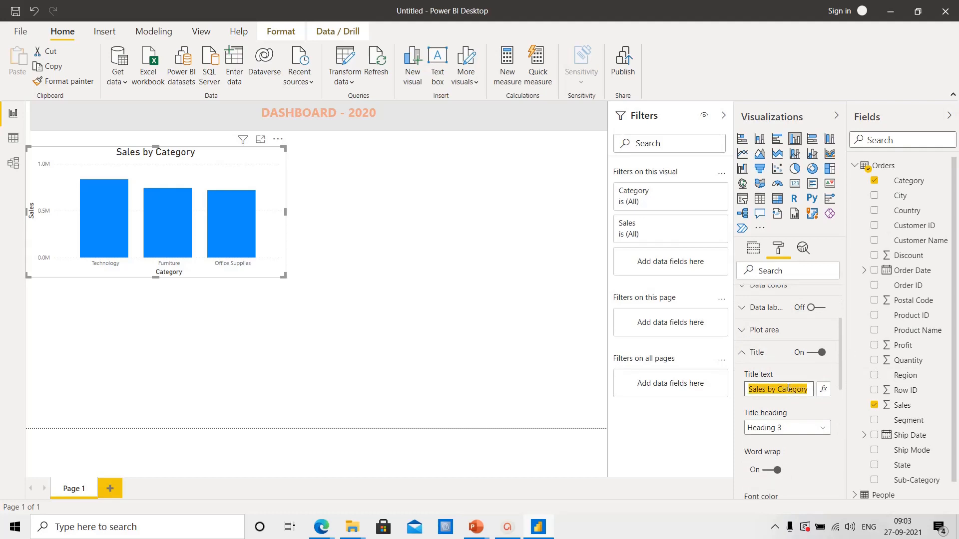
text(sasles)
key(BackSpace)
key(BackSpace)
key(BackSpace)
text(SALE)
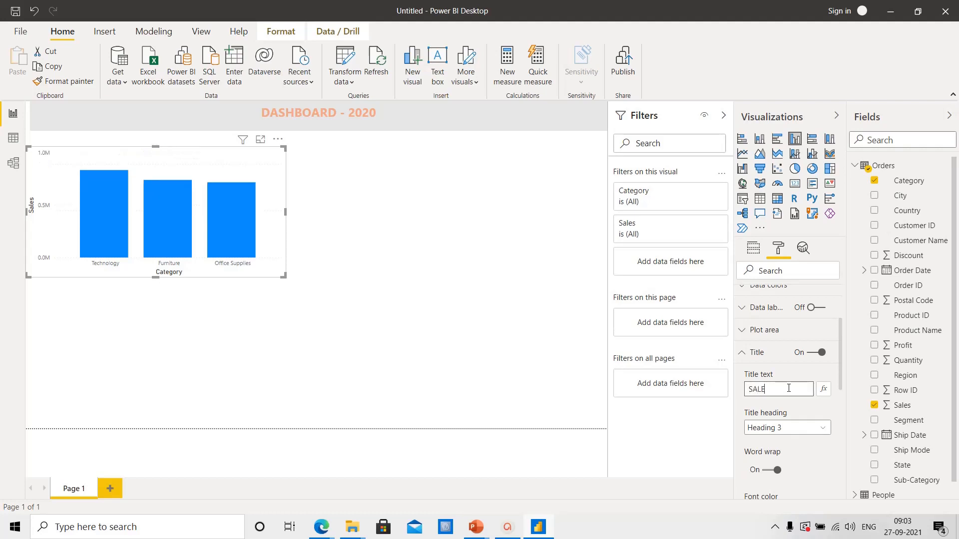
text(S BY CATEGORY)
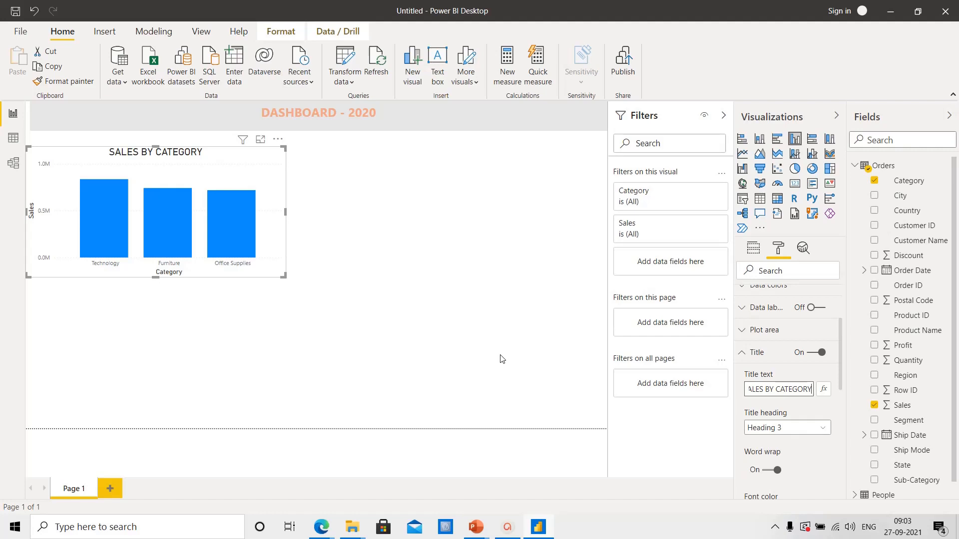
- Give the SALES BY CATEGORY chart title a light blue background
drag(840, 361, 843, 412)
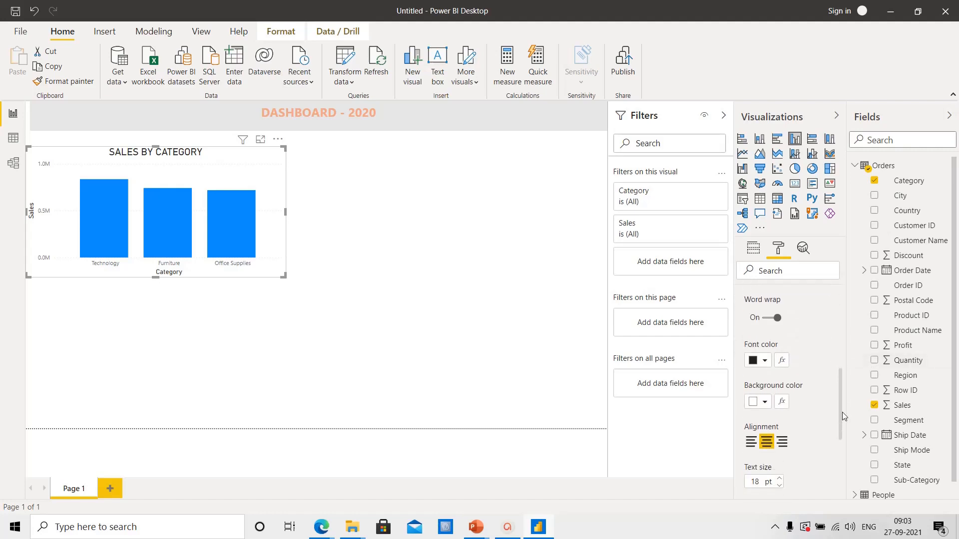
click(765, 402)
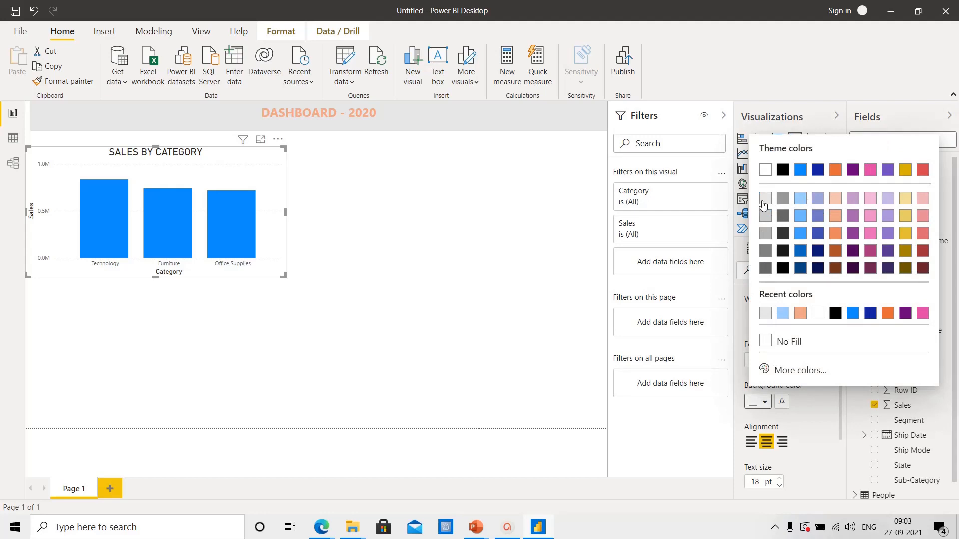
click(801, 198)
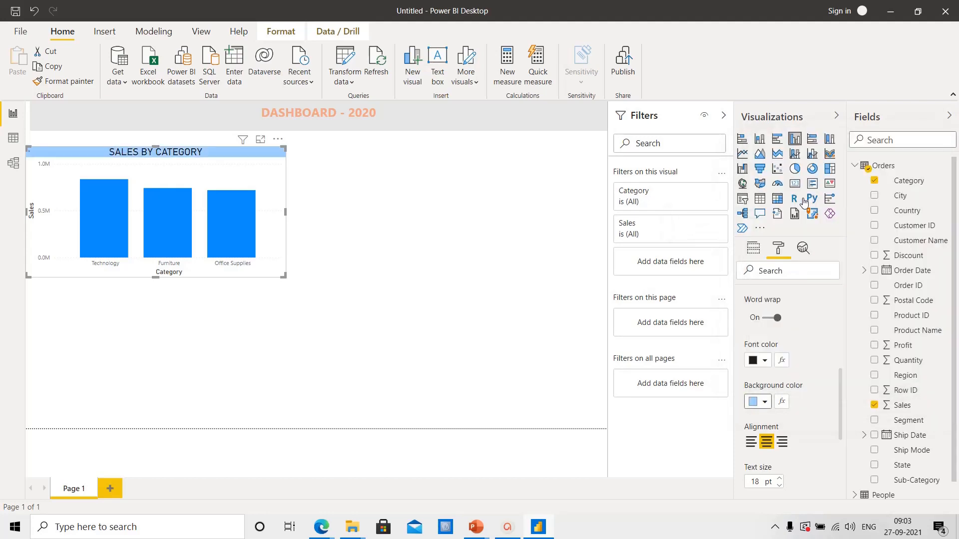
click(311, 280)
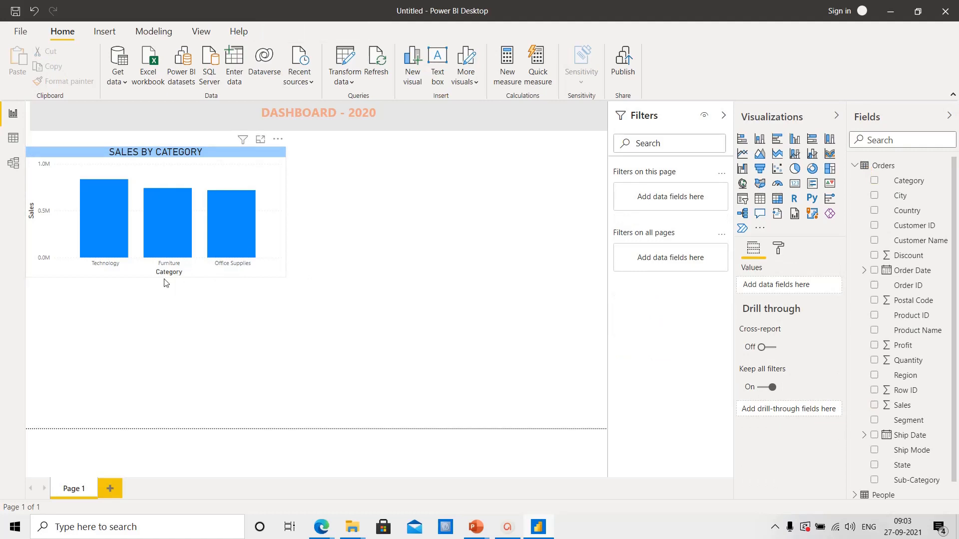
- Turn off the Sales axis title and hide the whole Y axis of the SALES BY CATEGORY chart
click(108, 272)
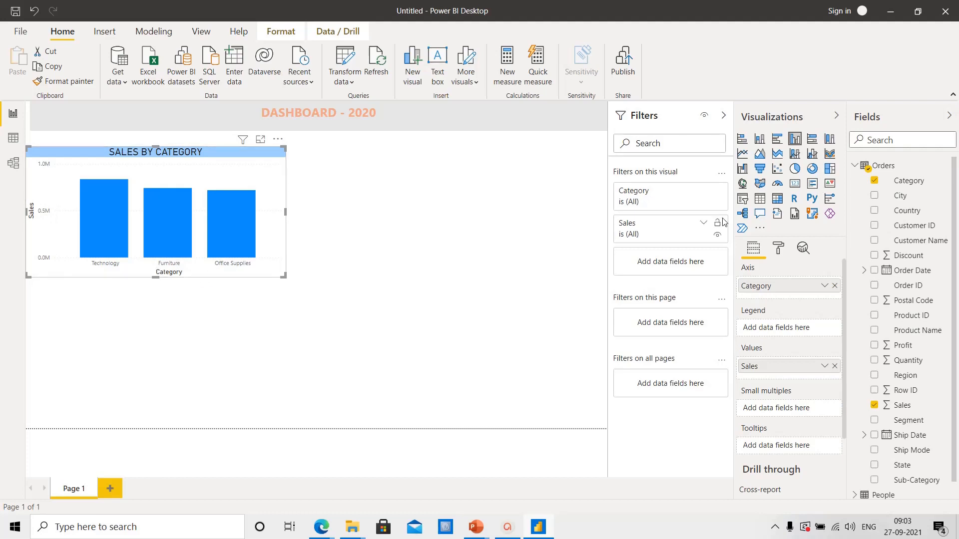
click(782, 249)
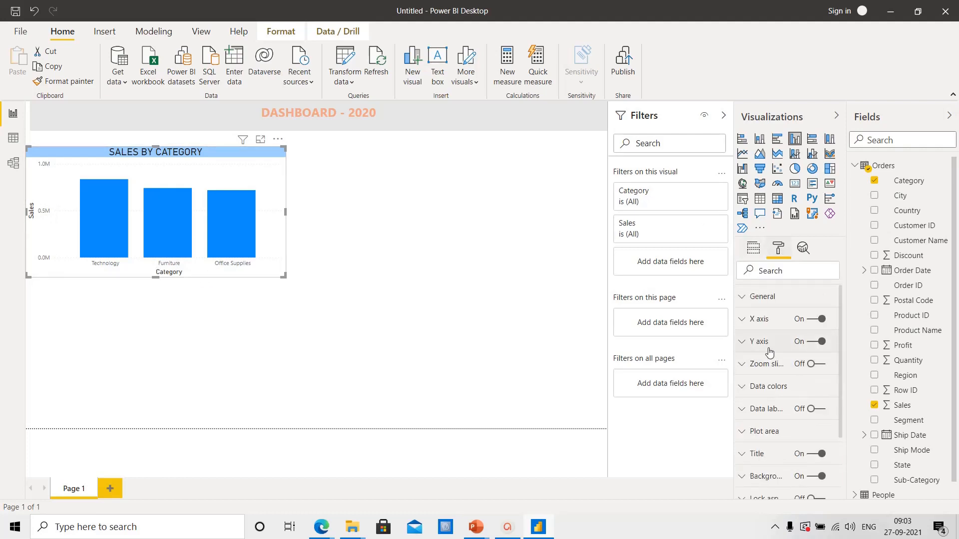
click(808, 342)
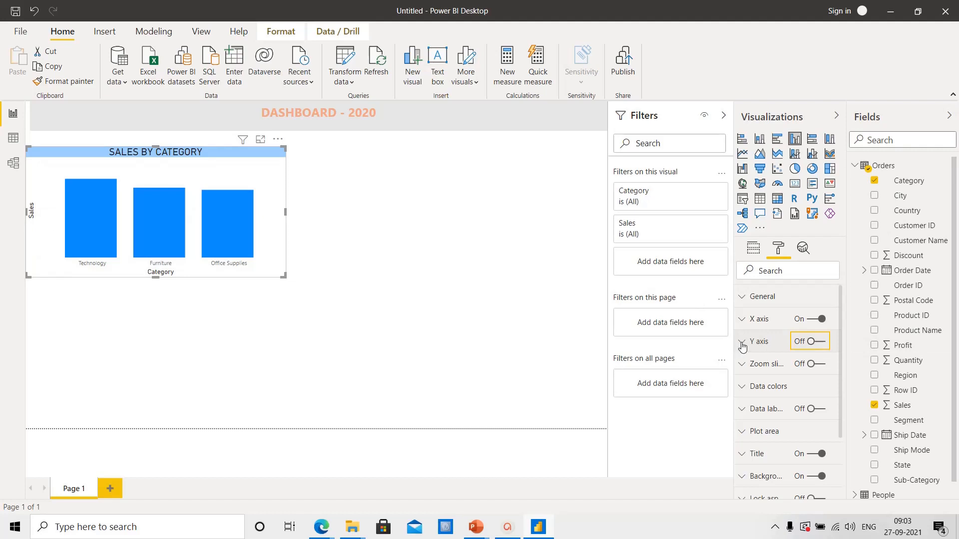
click(824, 343)
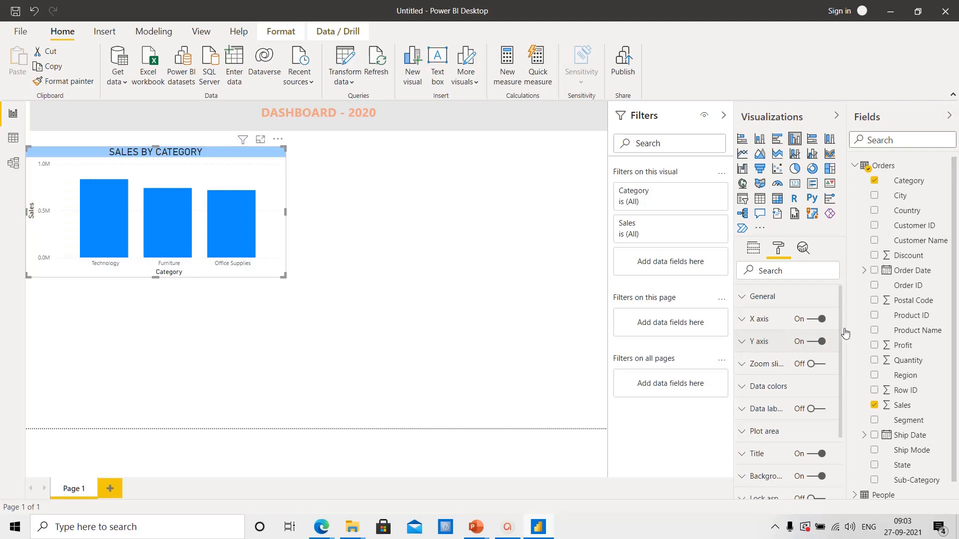
click(843, 332)
drag(842, 324, 841, 395)
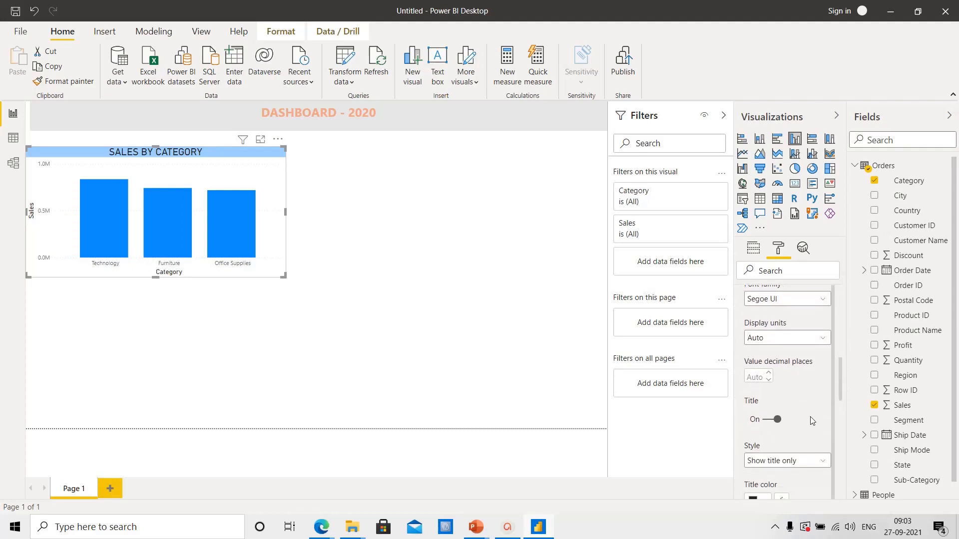
click(764, 422)
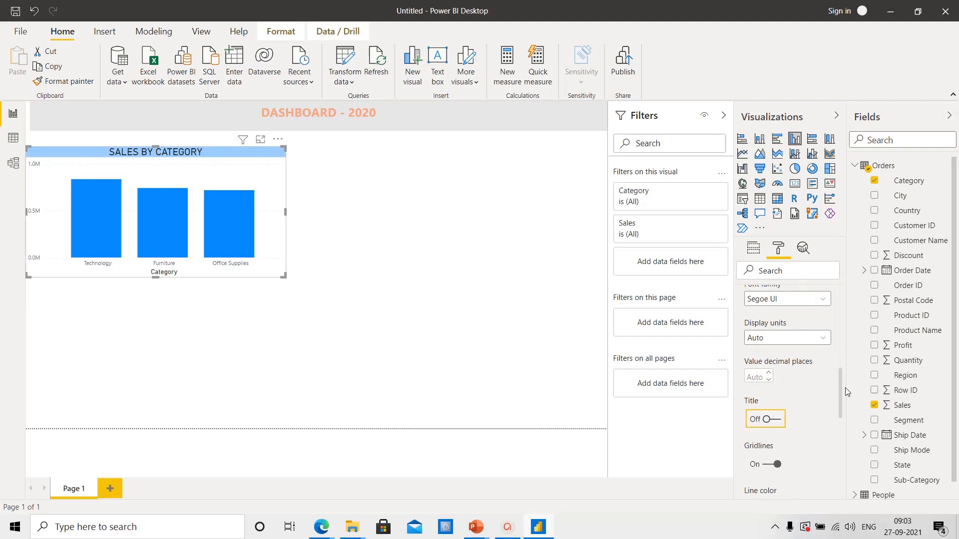
drag(840, 394, 833, 321)
click(810, 343)
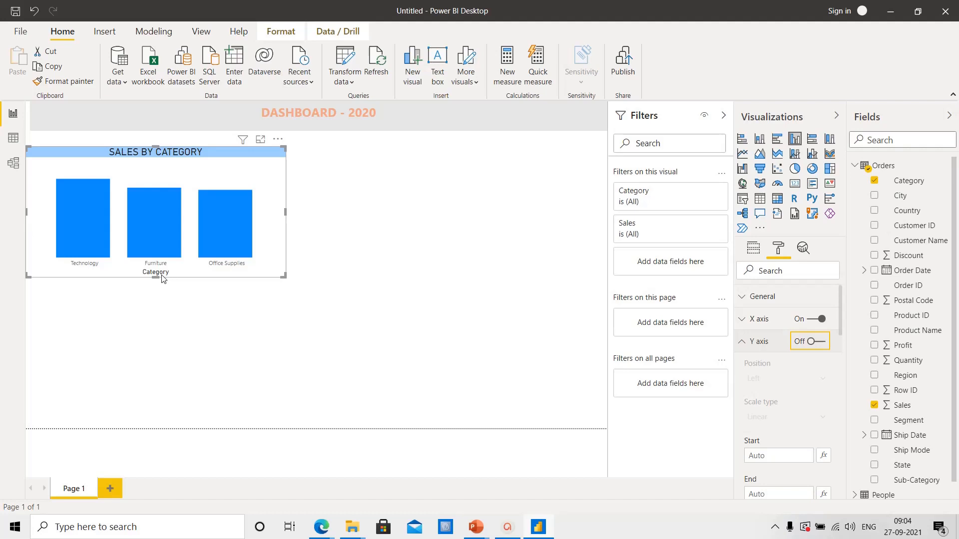
- Turn off the X axis title of the SALES BY CATEGORY chart
click(745, 320)
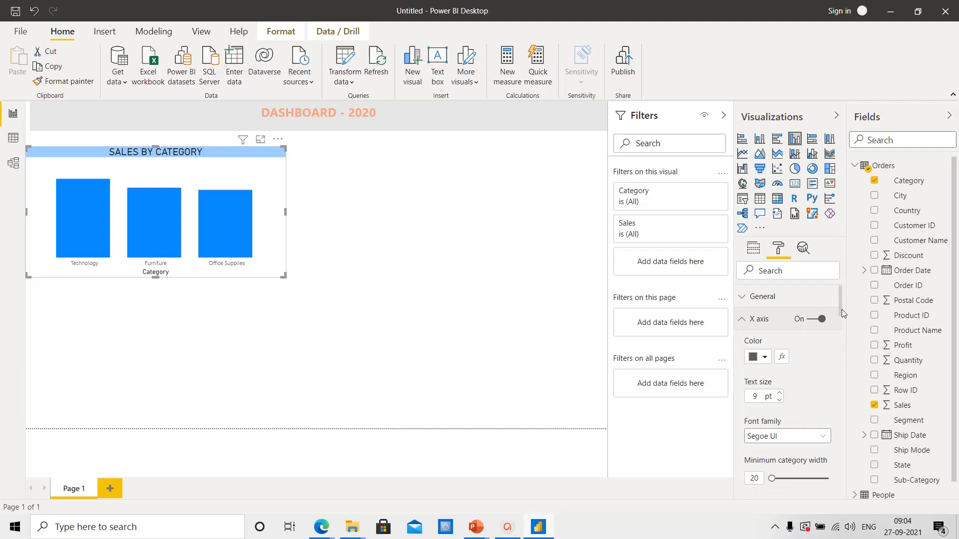
drag(842, 310, 843, 352)
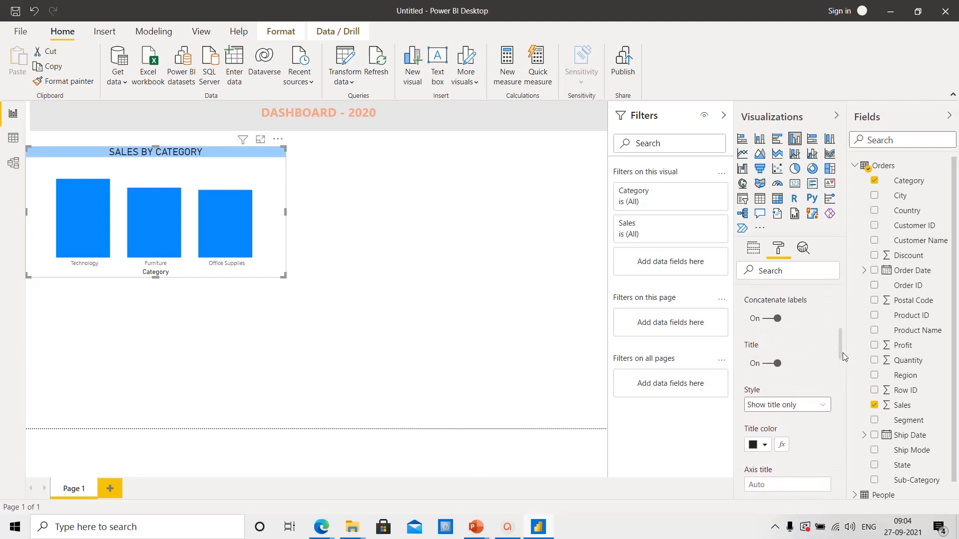
click(767, 364)
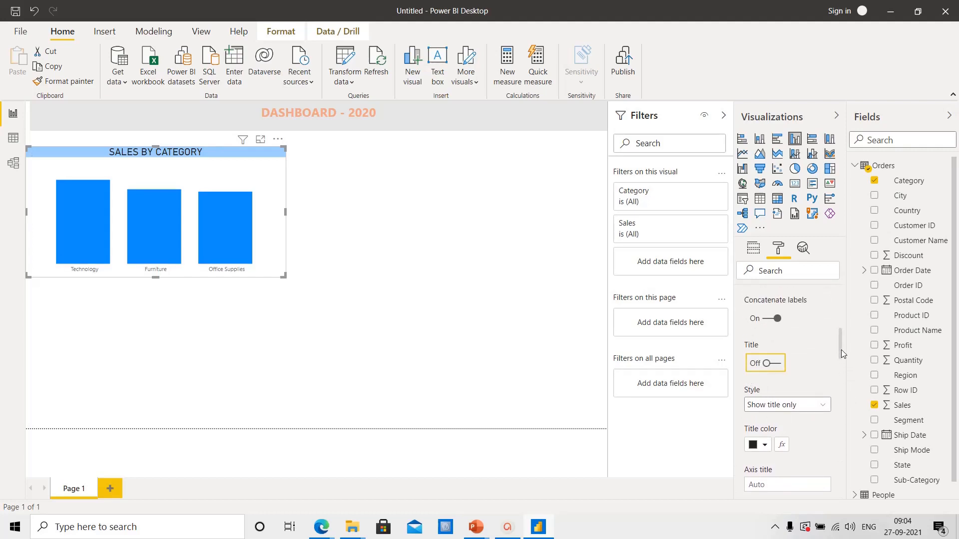
- Set the text size of the chart's X axis labels to 12 pt
drag(841, 351, 845, 312)
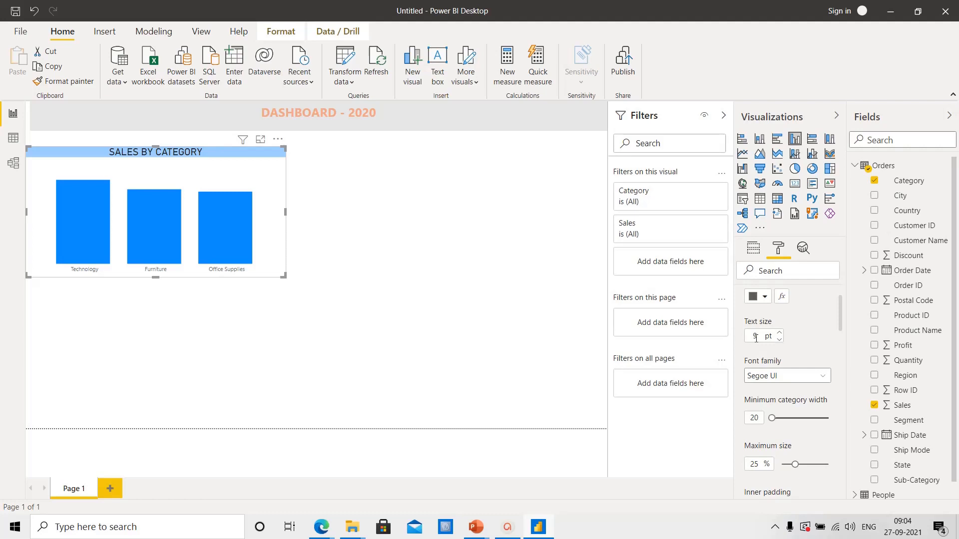
text(7)
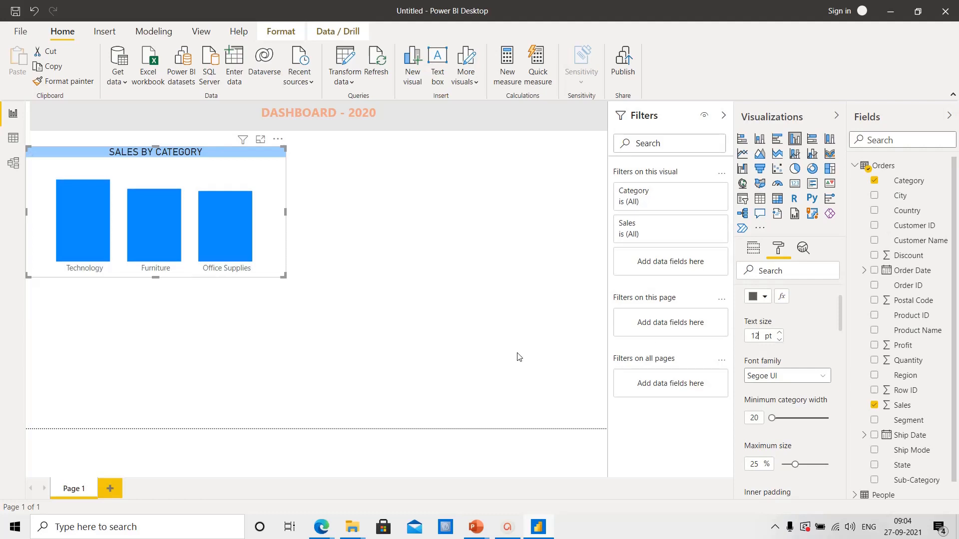
click(335, 277)
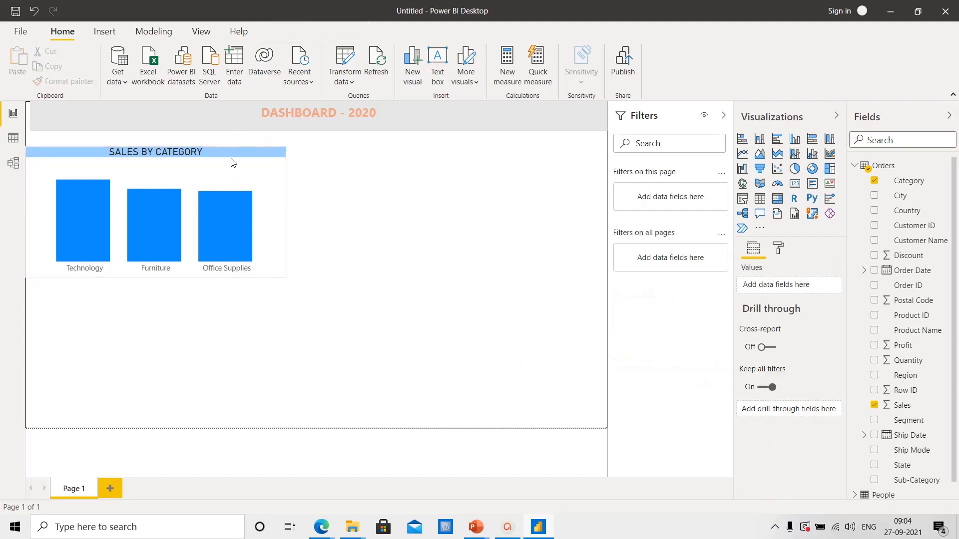
- Reposition the SALES BY CATEGORY chart at the page's left edge, slightly lower beneath the dashboard title
click(283, 165)
drag(282, 165, 331, 174)
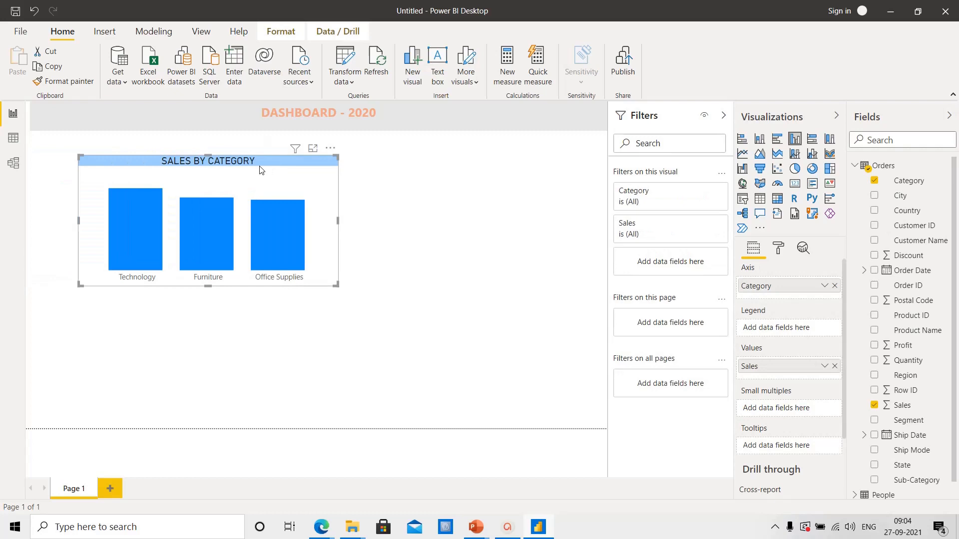
drag(151, 158, 153, 164)
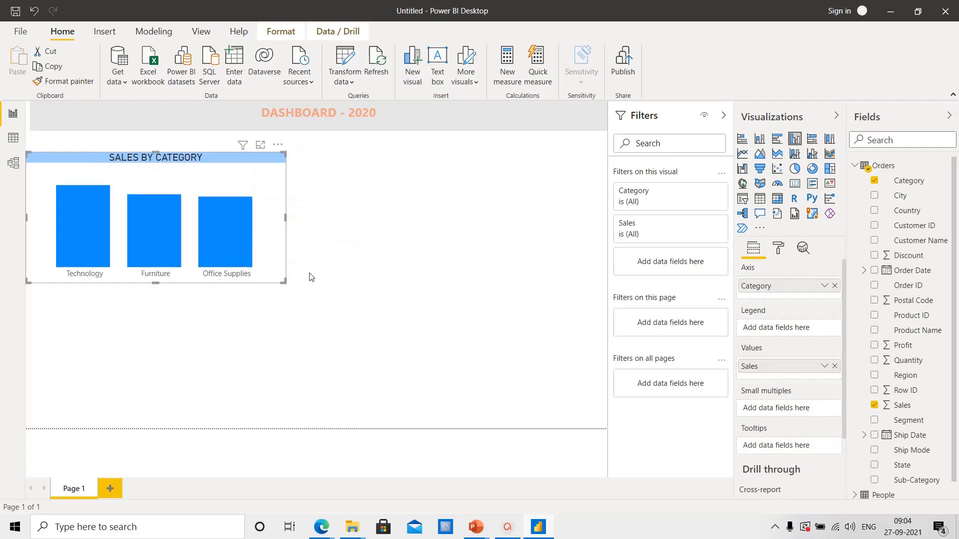
click(321, 282)
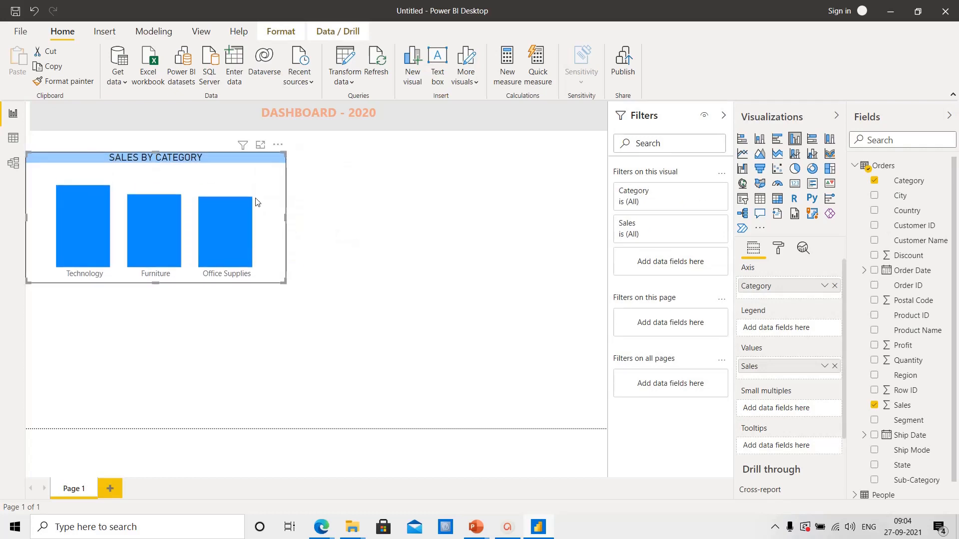
click(414, 188)
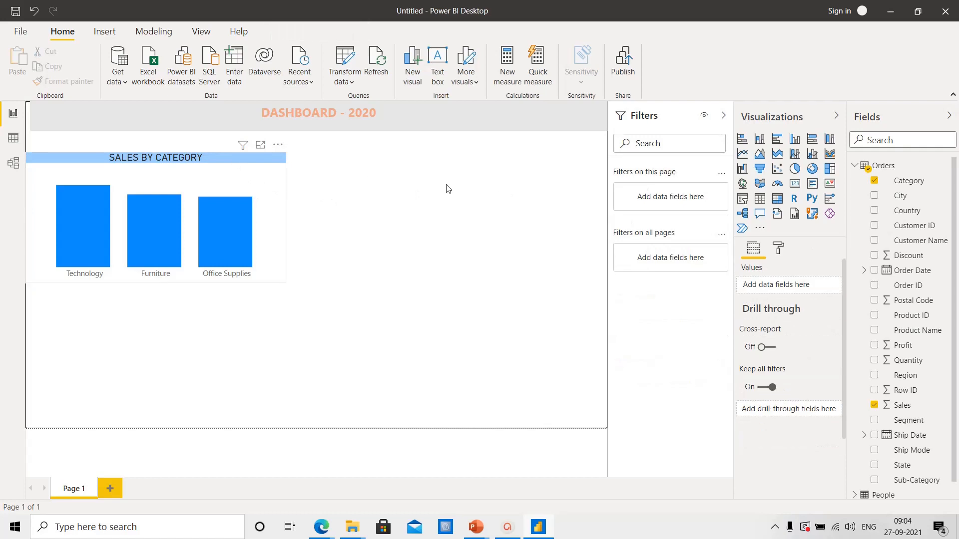
- Duplicate the SALES BY CATEGORY chart and align the two charts side by side beneath the dashboard title
key(ctrl+z)
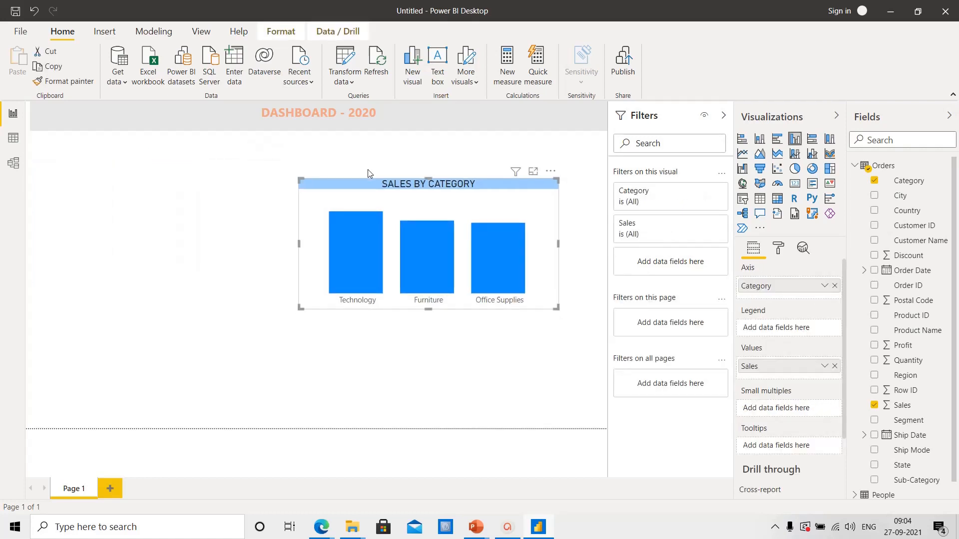
key(ctrl+c)
key(ctrl+v)
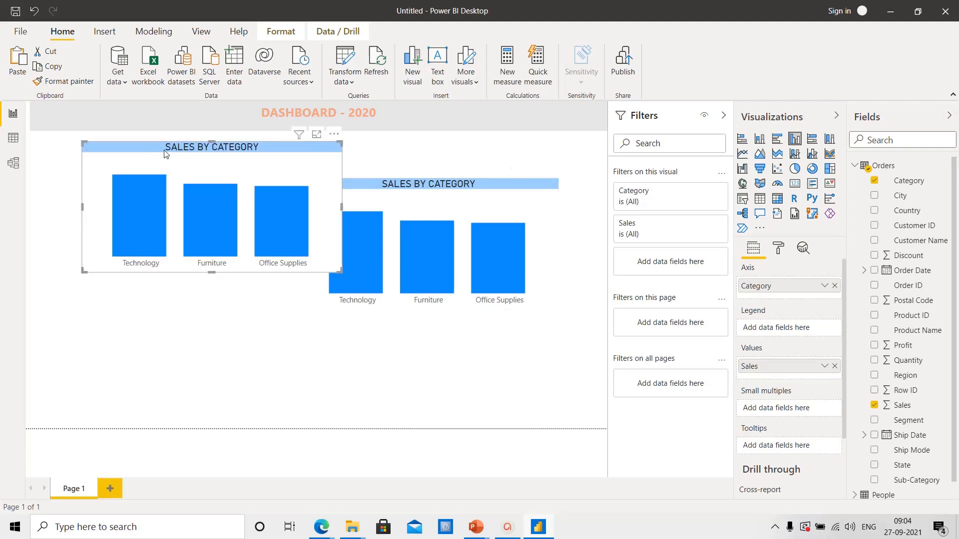
drag(166, 154, 109, 162)
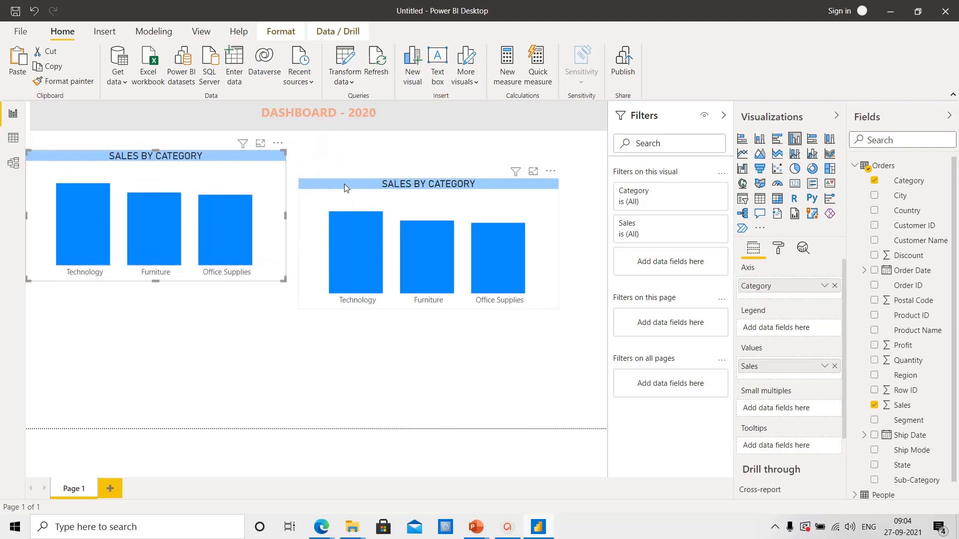
drag(343, 184, 334, 156)
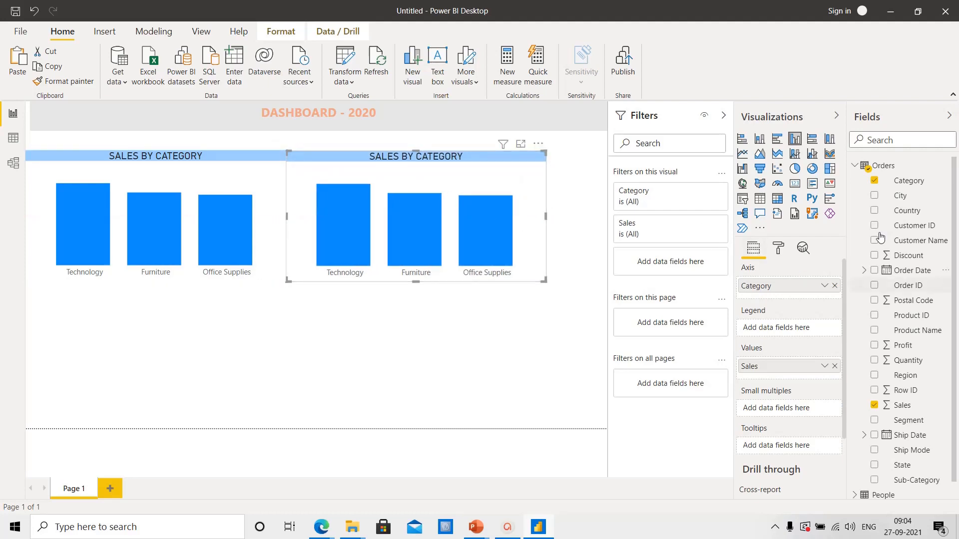
- Replace the Category field with Region in the right-hand chart
click(874, 180)
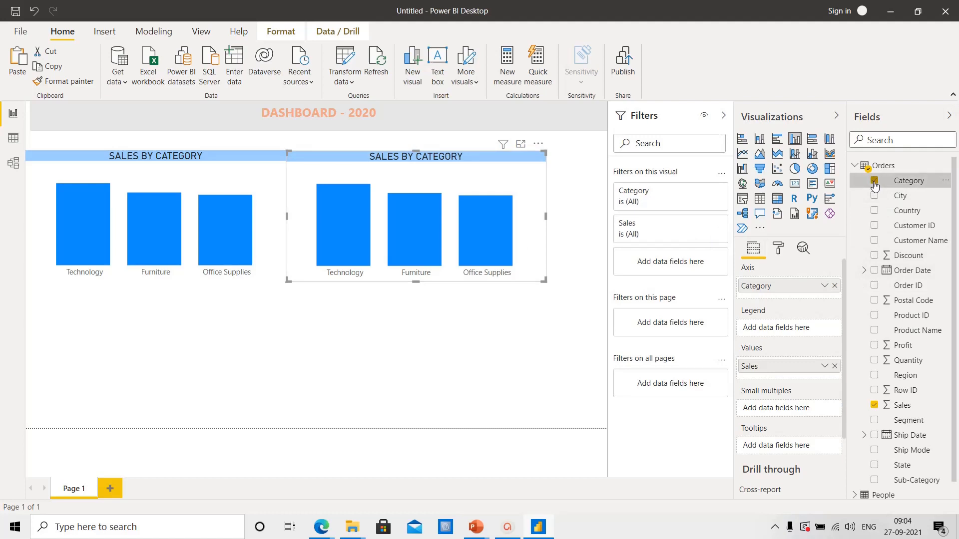
click(874, 376)
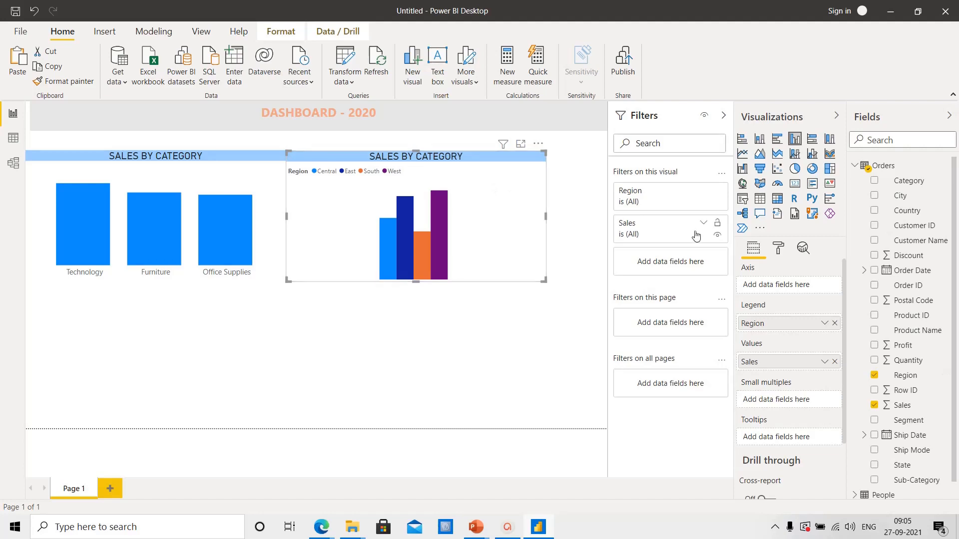
- Set the legend position of the region chart to Right
click(779, 250)
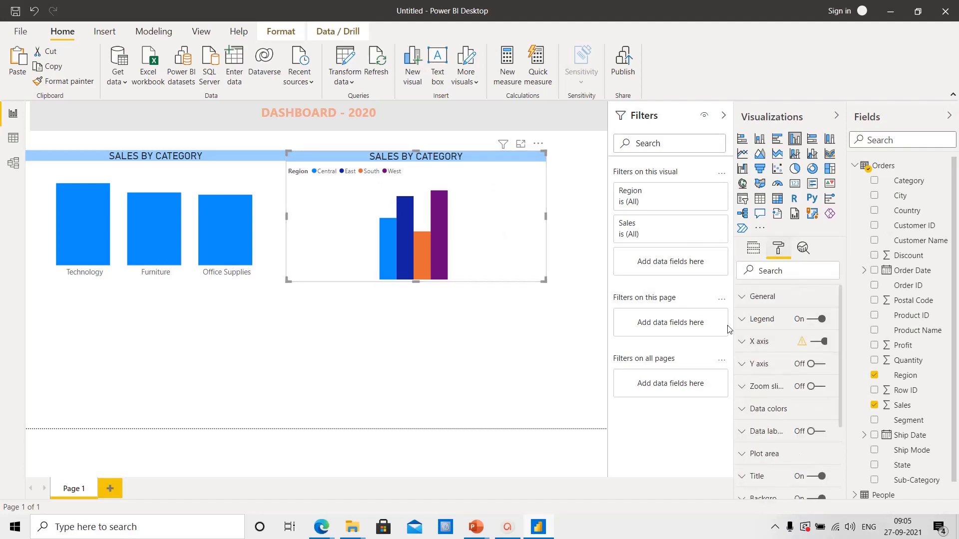
click(743, 322)
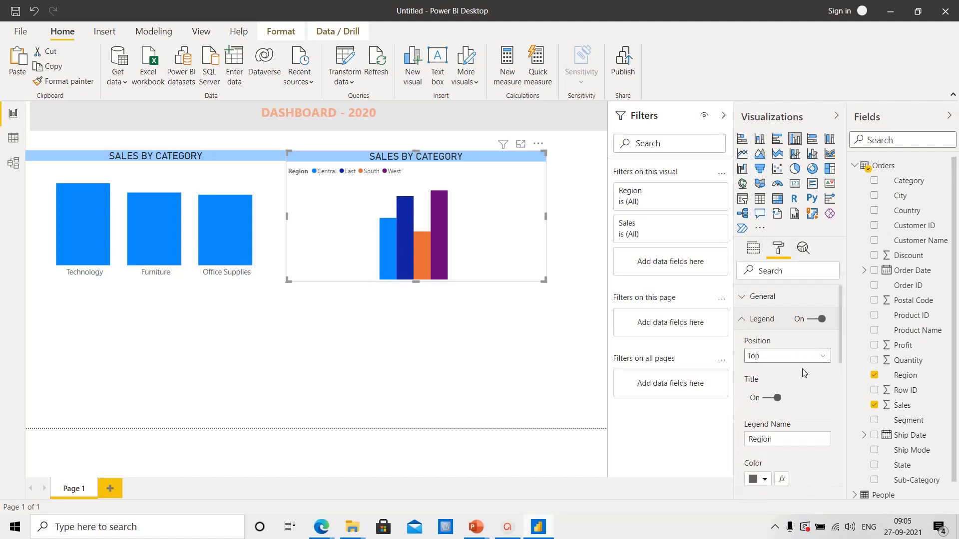
click(798, 357)
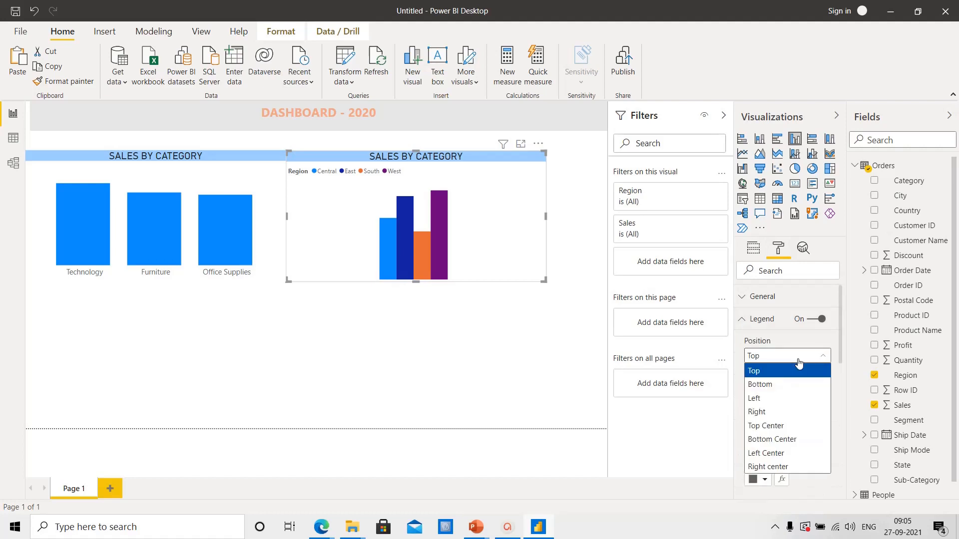
click(780, 413)
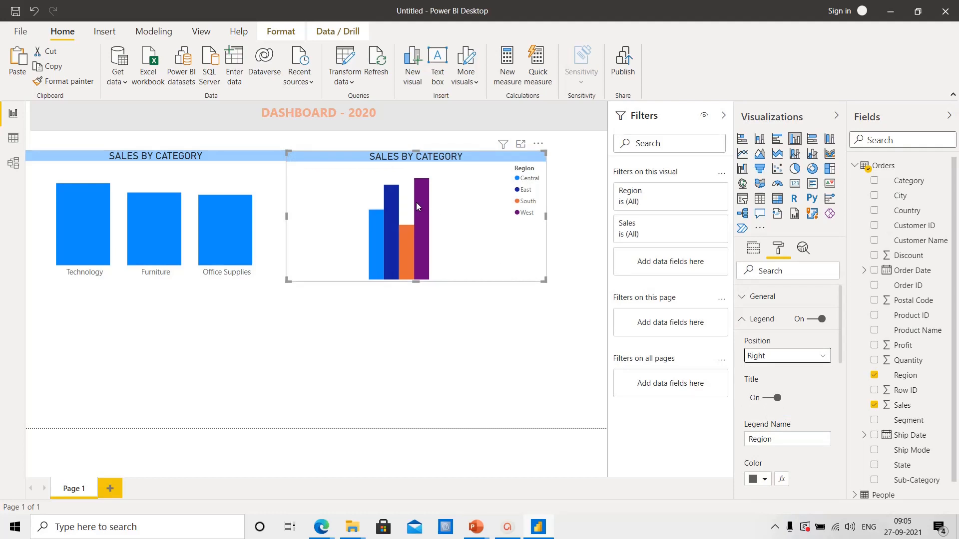
click(296, 325)
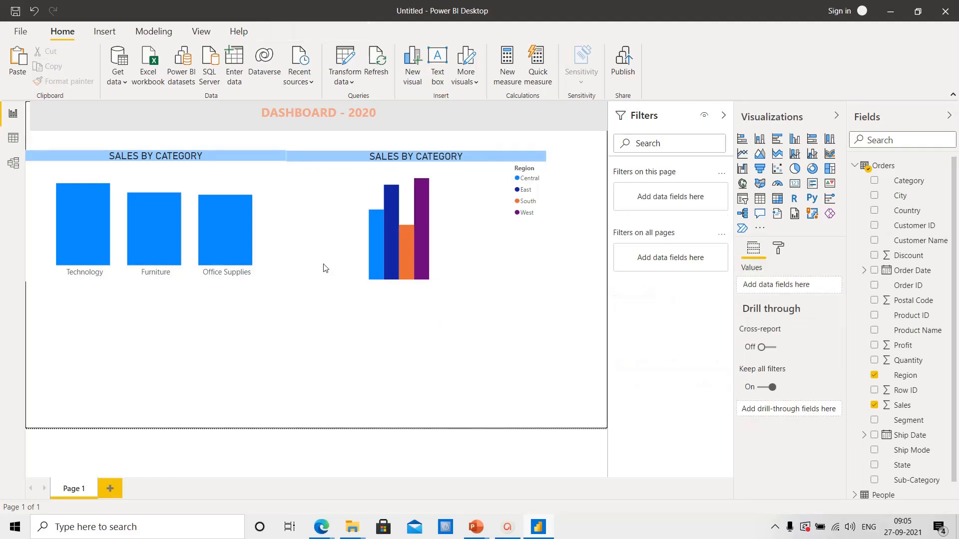
- Change the title background color of the region chart to light pink
click(324, 268)
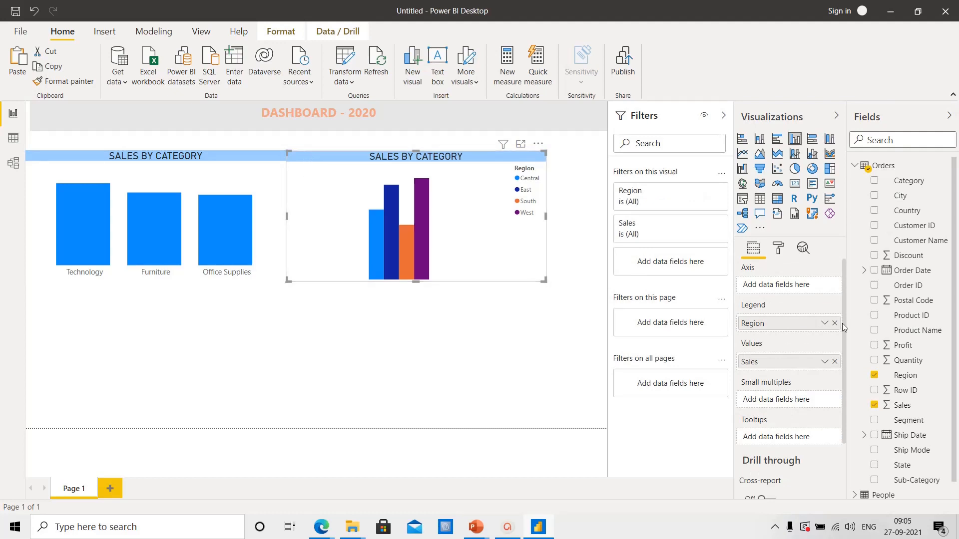
click(778, 250)
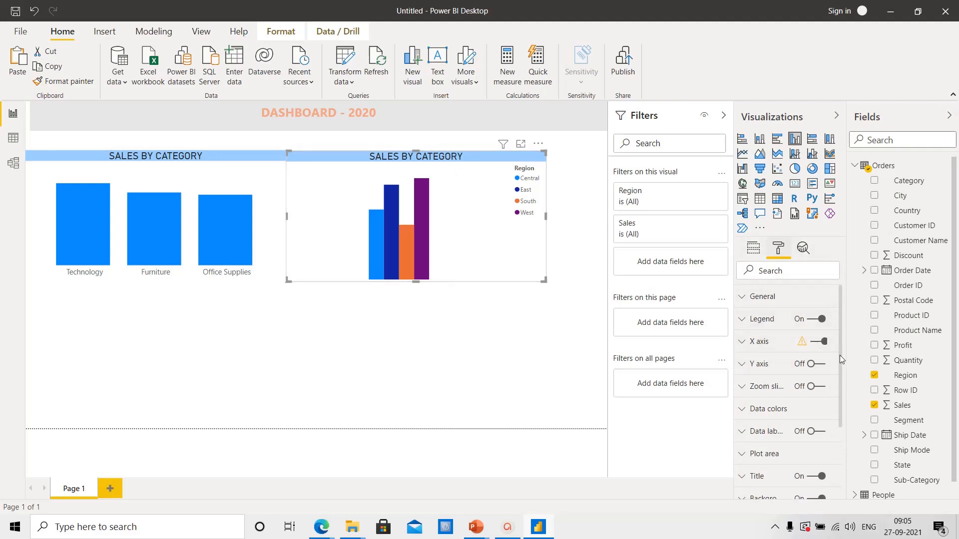
drag(841, 355, 841, 416)
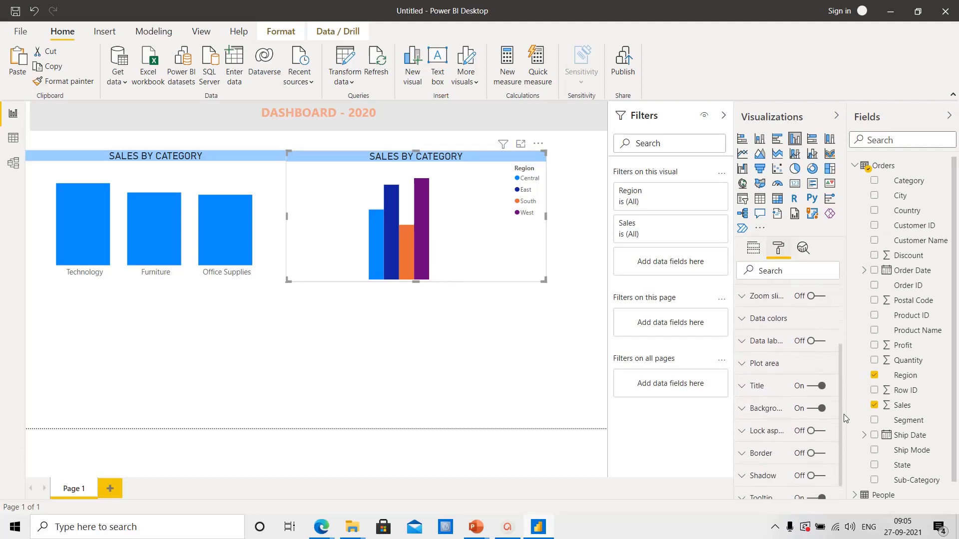
click(751, 390)
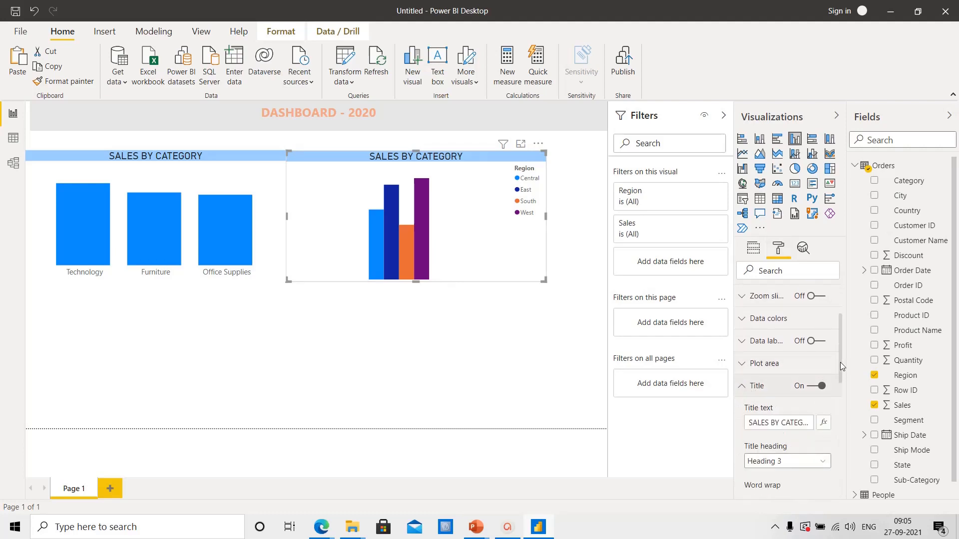
drag(841, 362, 838, 408)
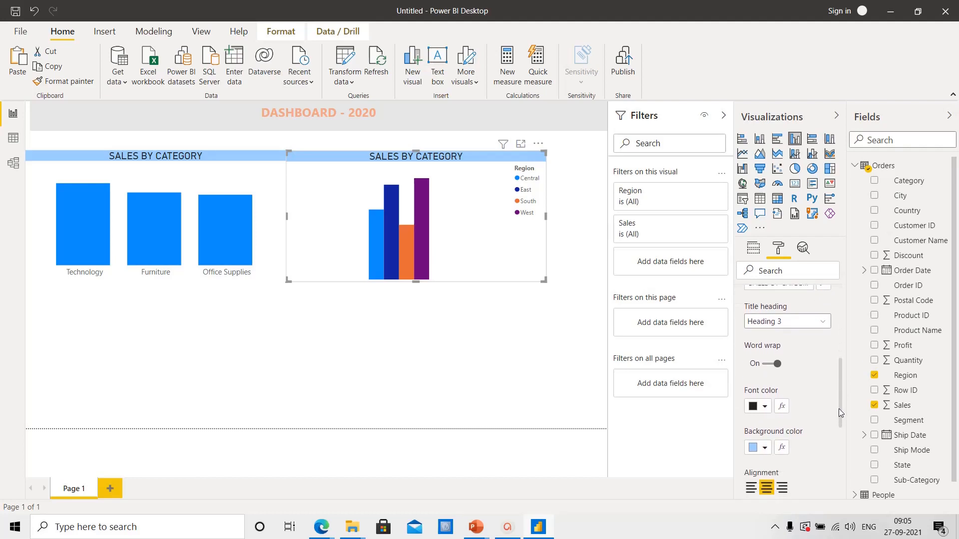
click(764, 443)
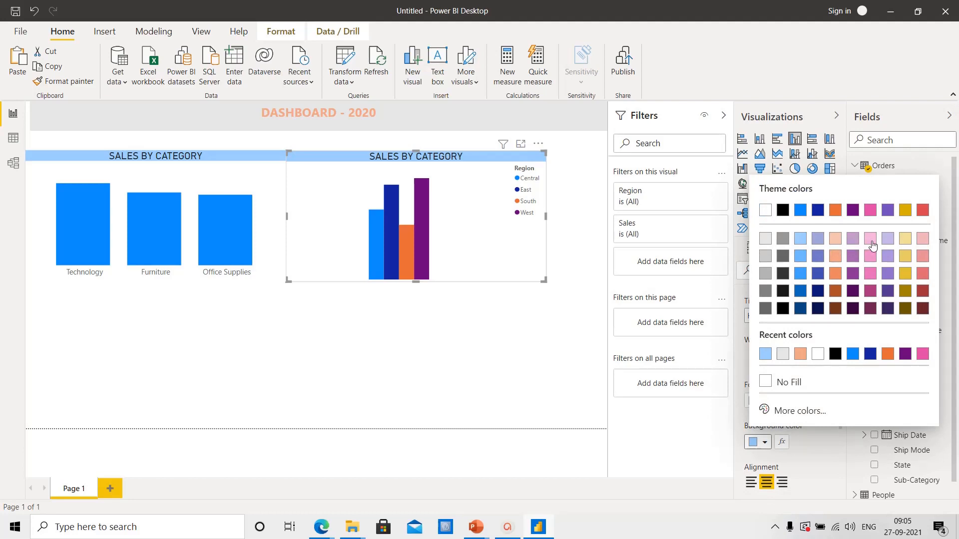
click(872, 244)
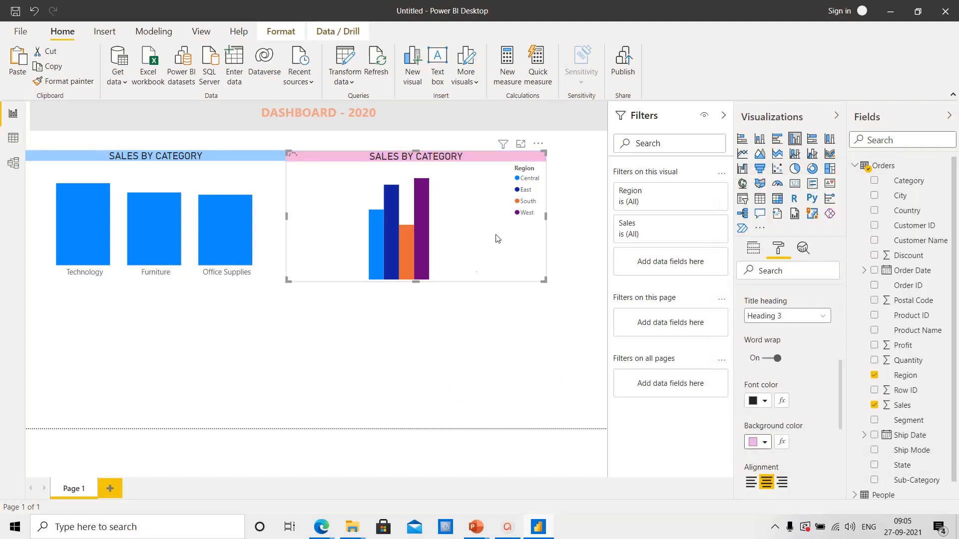
- Move the region chart to the page's lower-right corner and lower the category chart along the left edge
drag(318, 353, 475, 156)
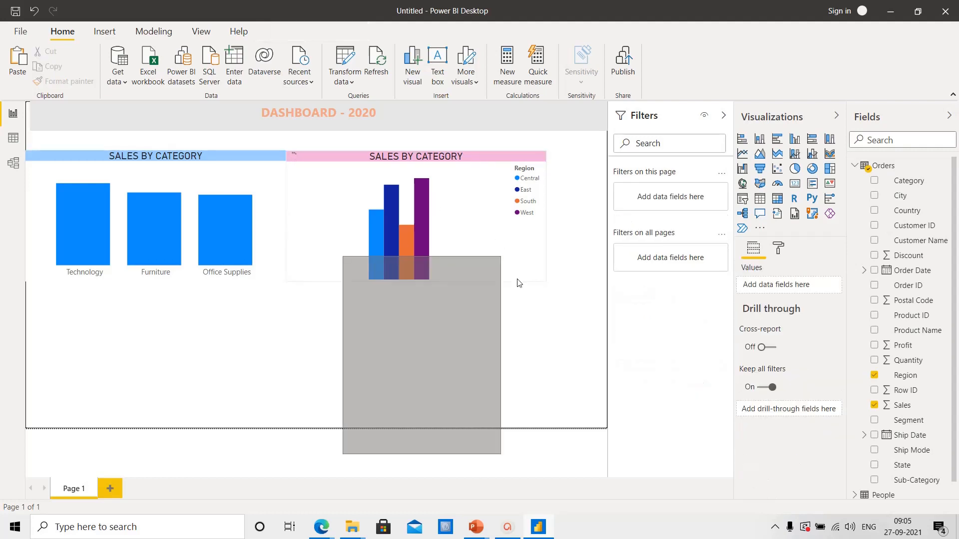
drag(525, 308, 509, 344)
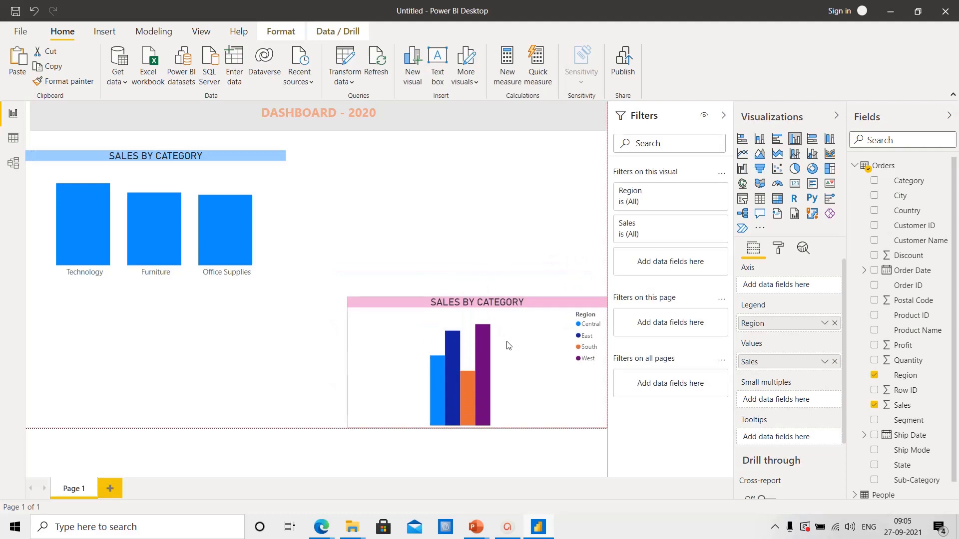
drag(451, 191, 258, 214)
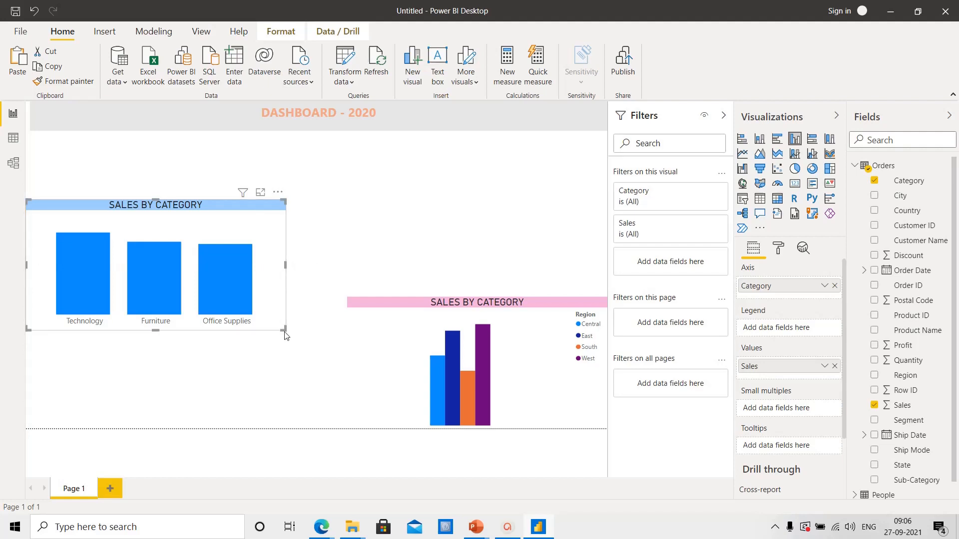
drag(234, 200, 239, 249)
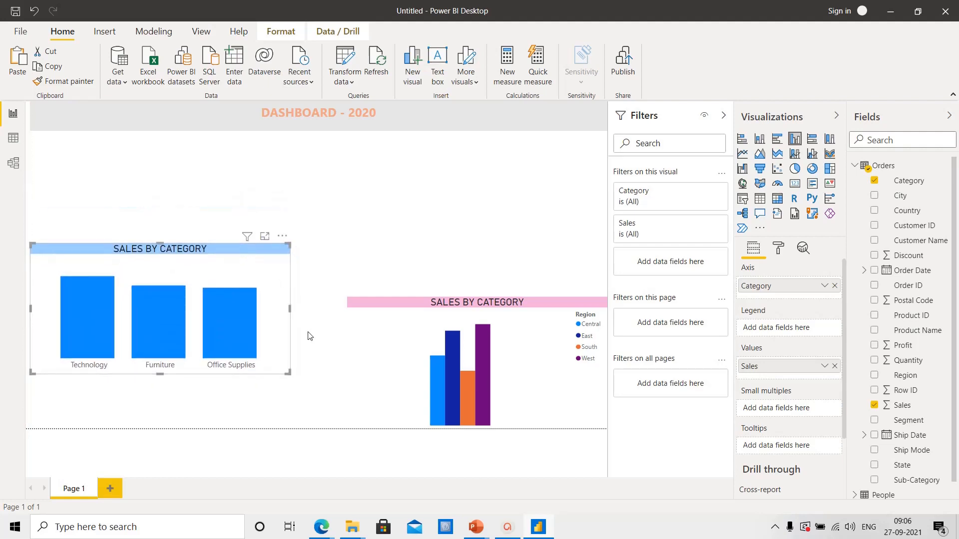
- Enlarge both charts so they sit side by side with aligned tops, filling the lower part of the page
drag(289, 372, 326, 431)
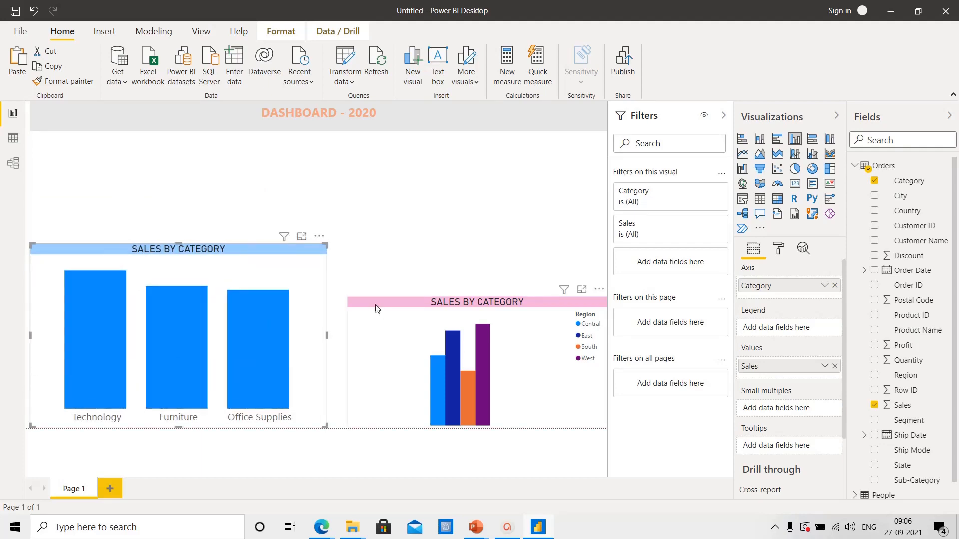
click(376, 309)
drag(349, 298, 333, 248)
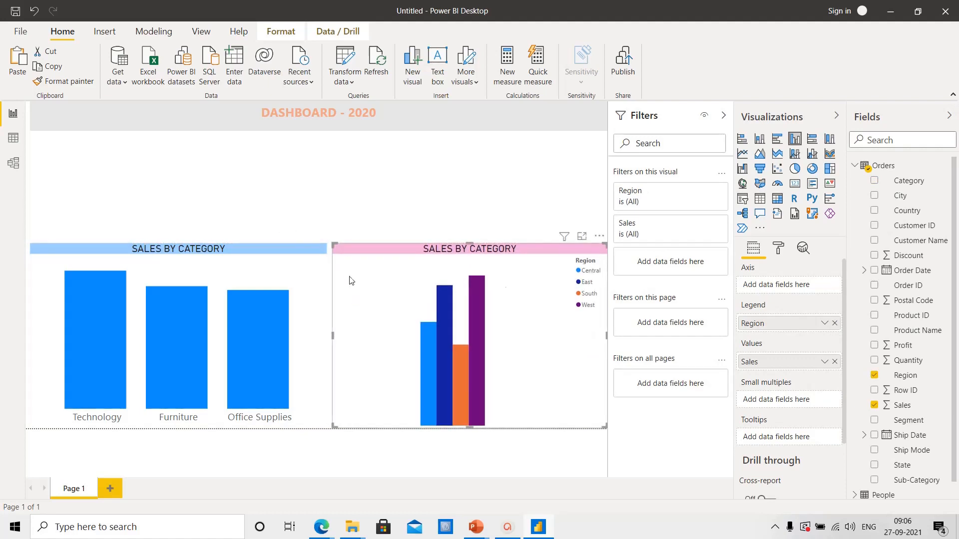
- Turn on the border for both the region chart and the category chart
click(778, 250)
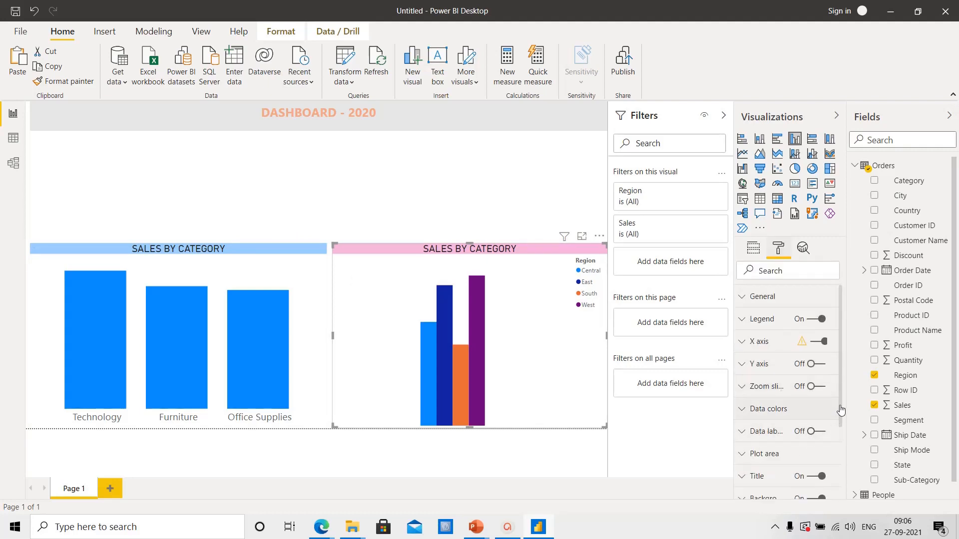
drag(840, 403, 843, 466)
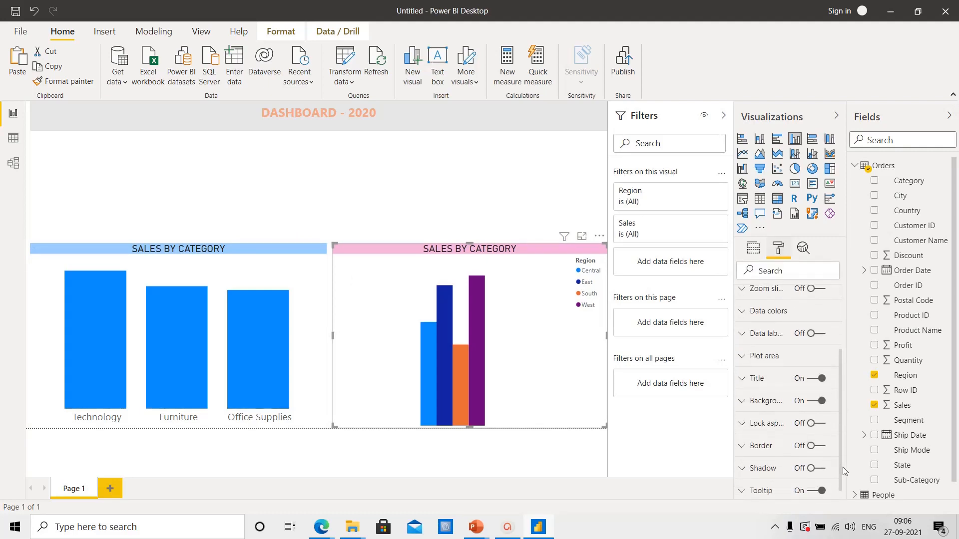
click(821, 447)
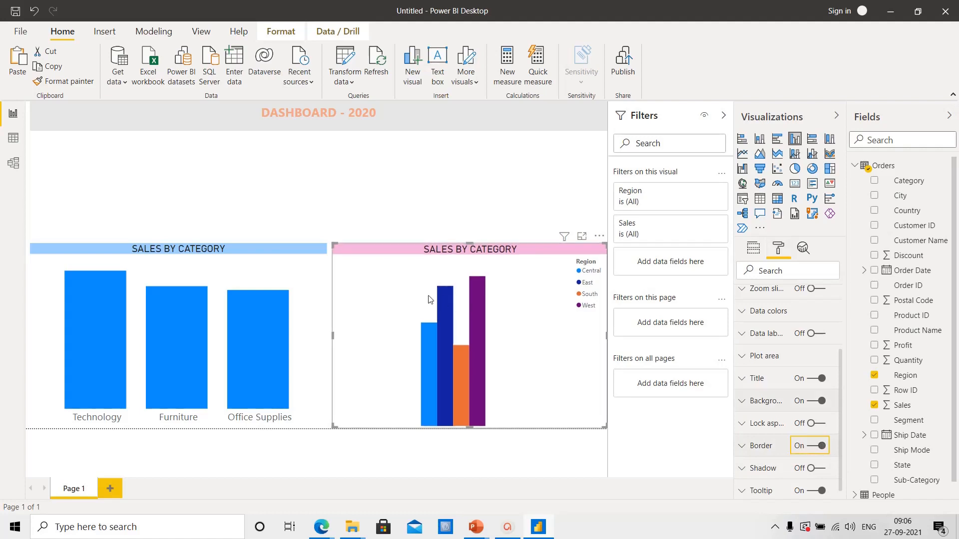
click(323, 292)
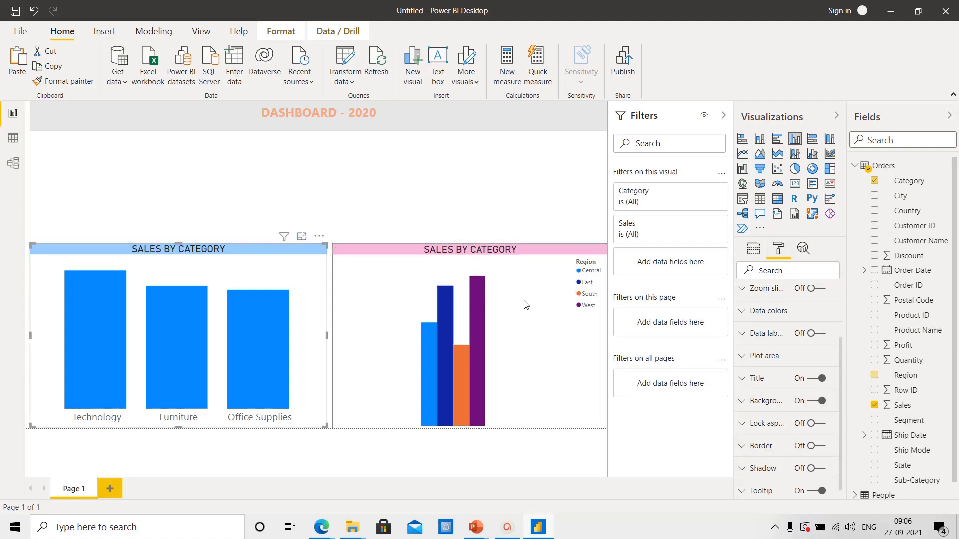
click(822, 447)
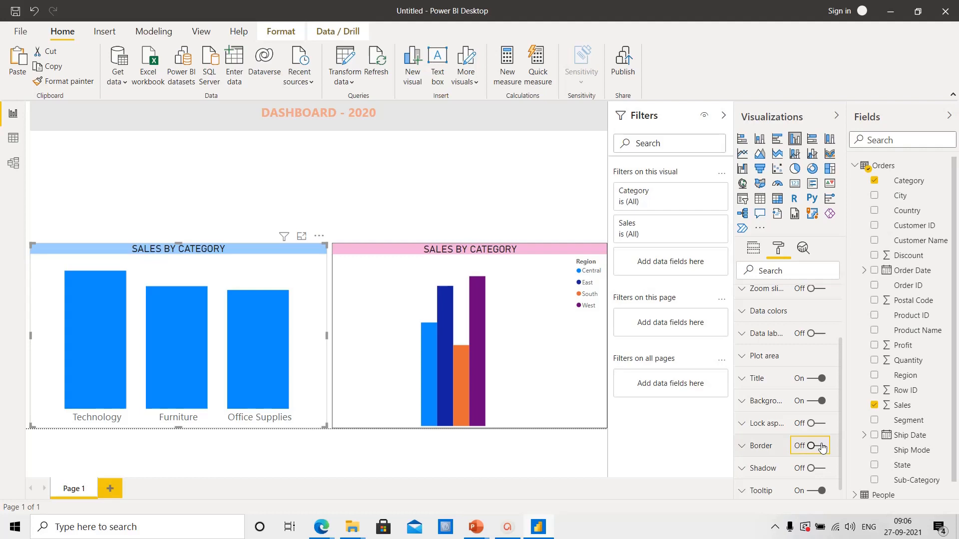
- Add a full-width Region slicer between the dashboard title and the two charts
click(195, 153)
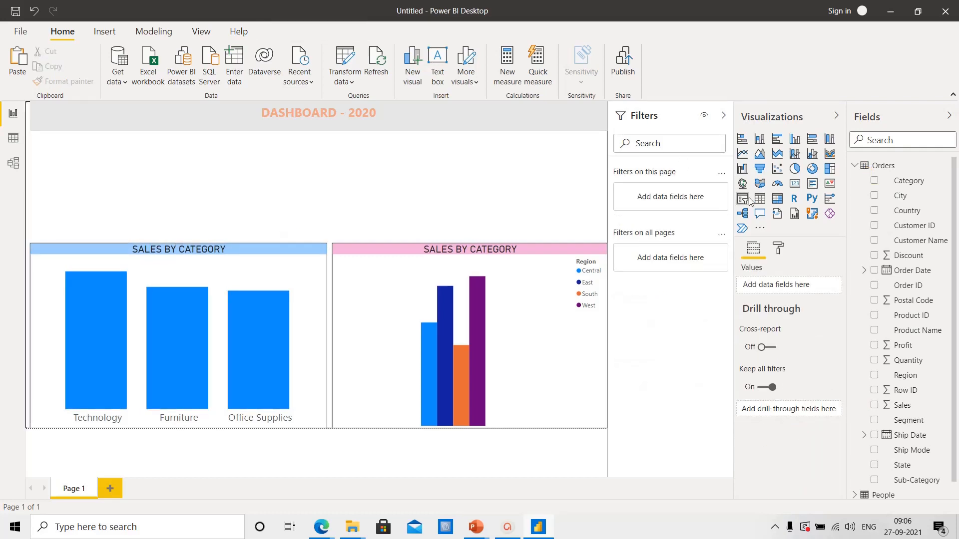
click(355, 149)
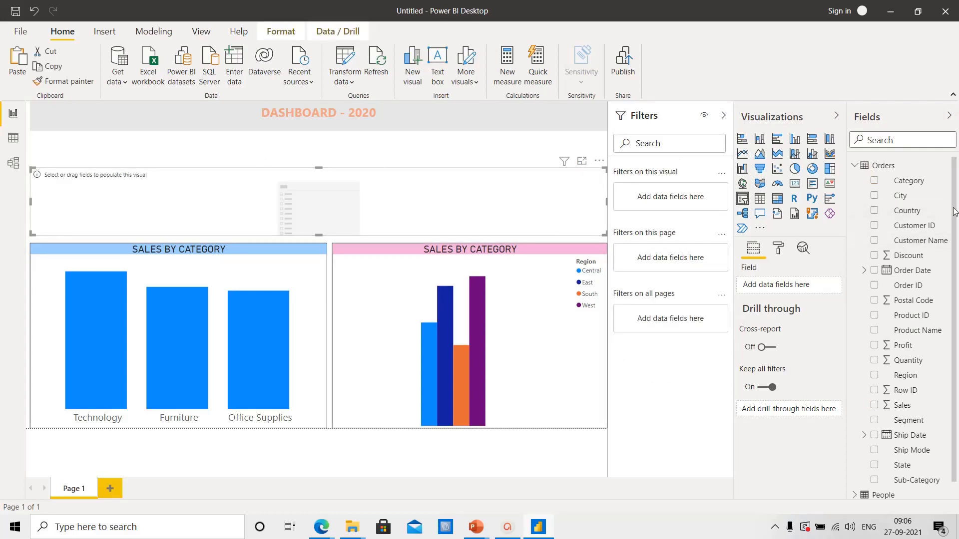
scroll(956, 253, down, 1)
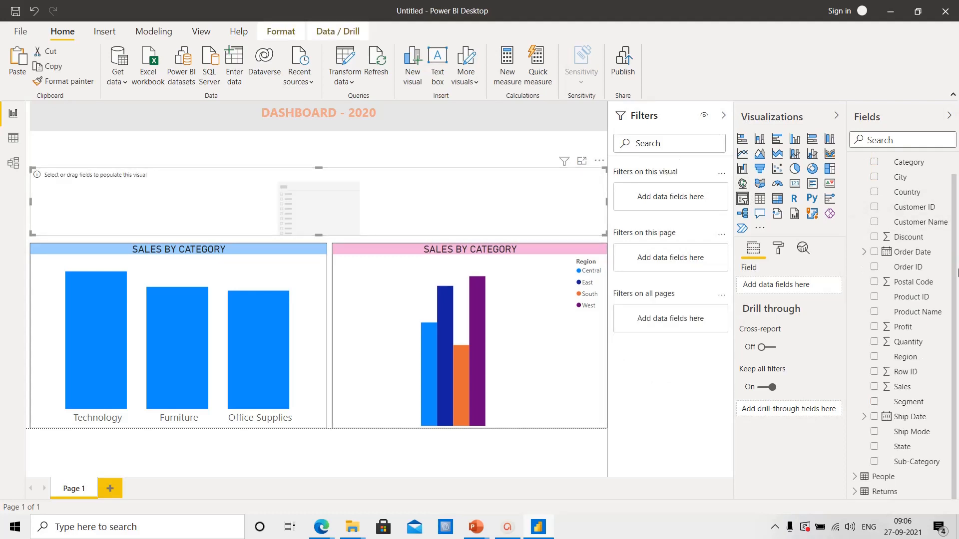
click(874, 357)
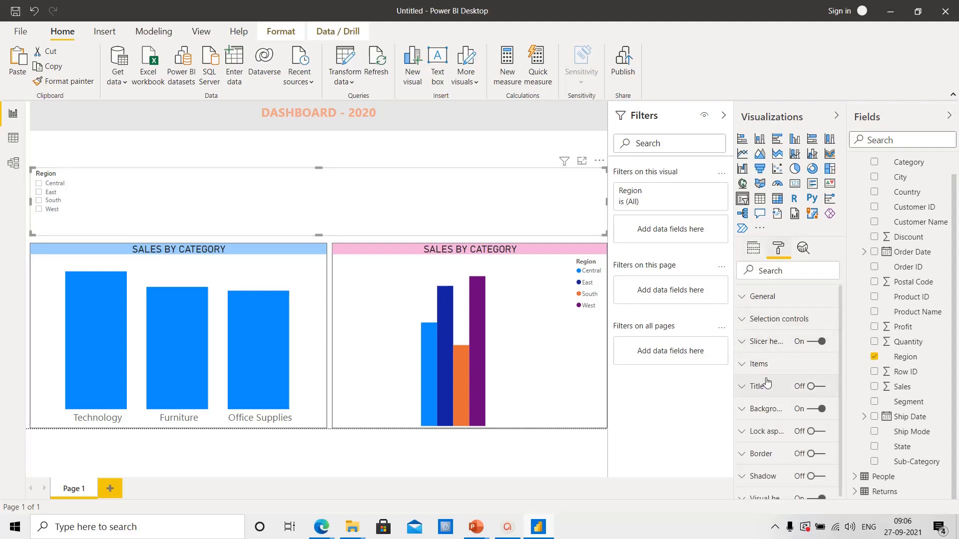
- Set the text size of the Region slicer's items to 14 pt
click(741, 366)
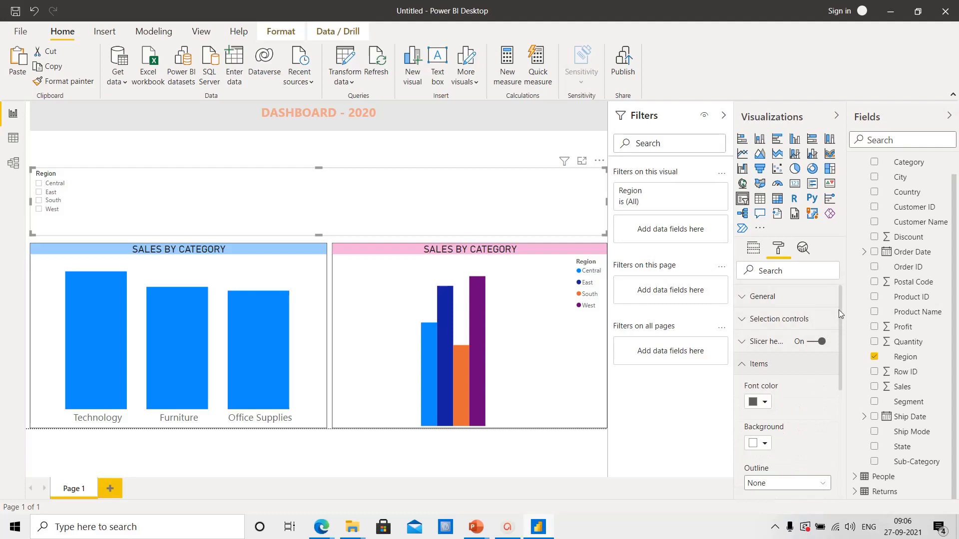
drag(838, 310, 846, 380)
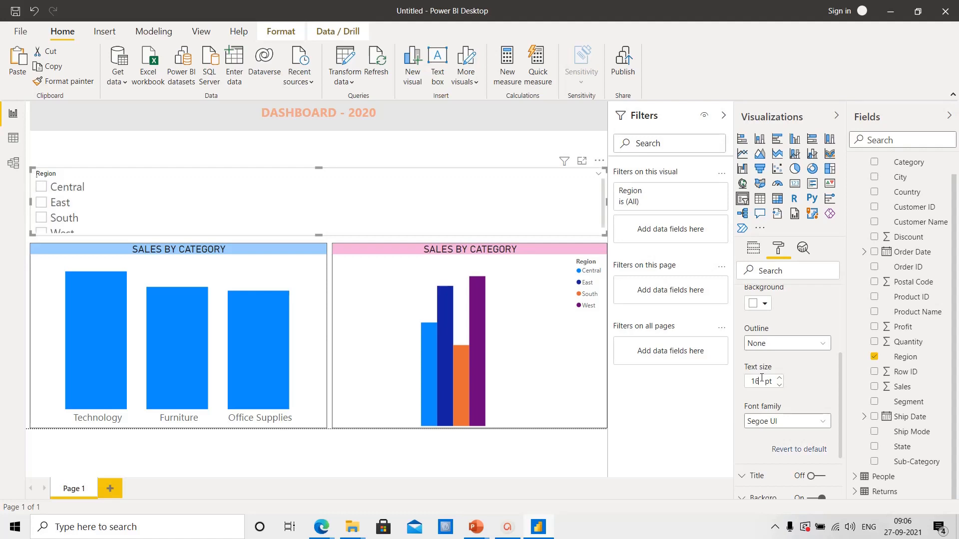
key(Down)
key(Down)
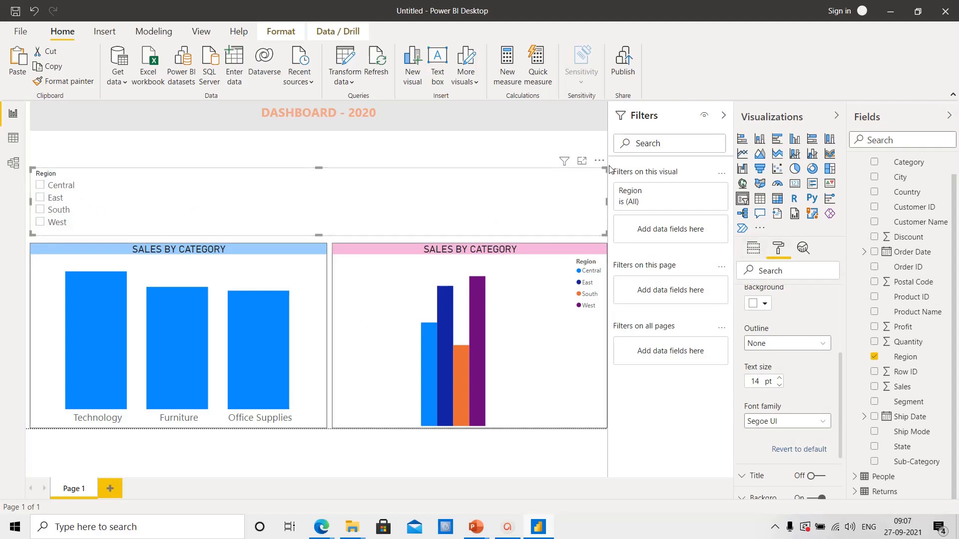
- Switch the Region slicer to the Dropdown style and back to List
click(599, 178)
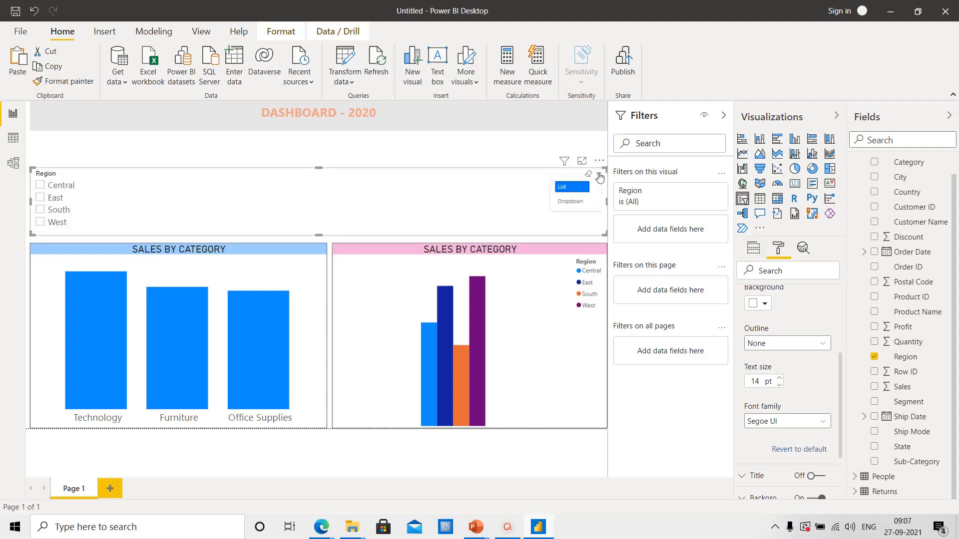
click(575, 202)
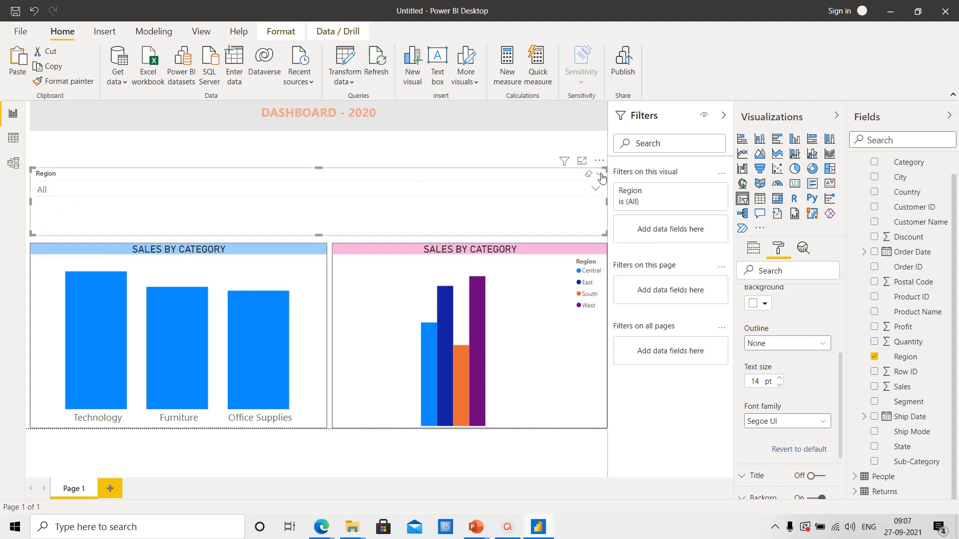
click(599, 176)
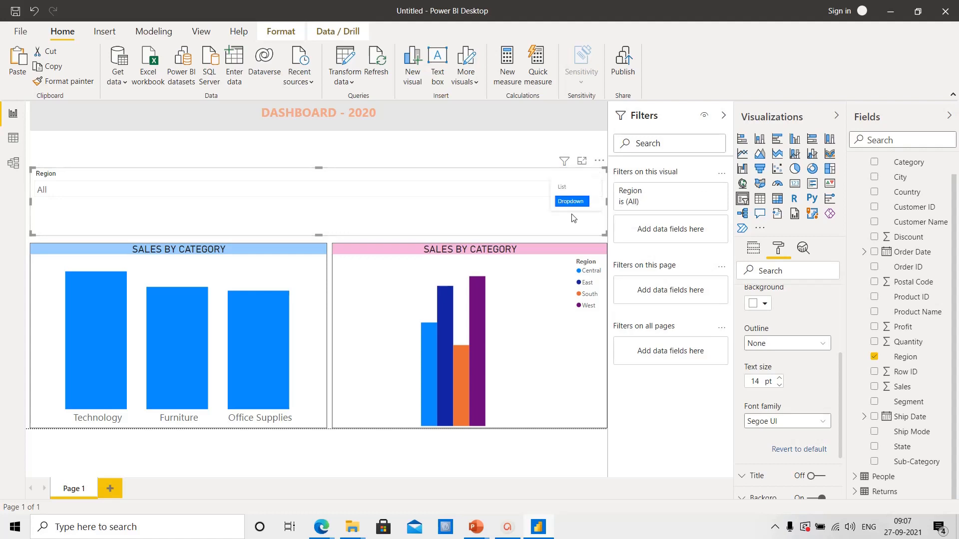
click(568, 195)
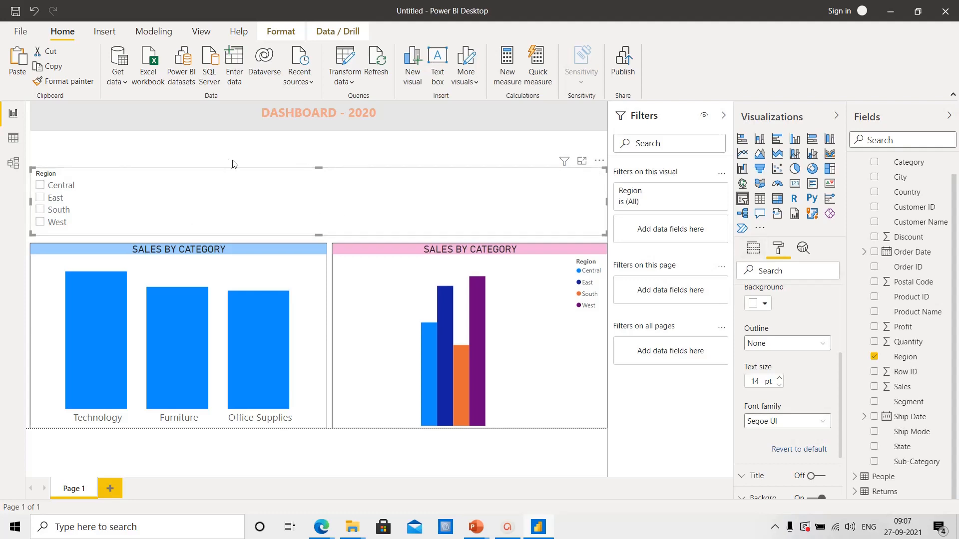
click(747, 249)
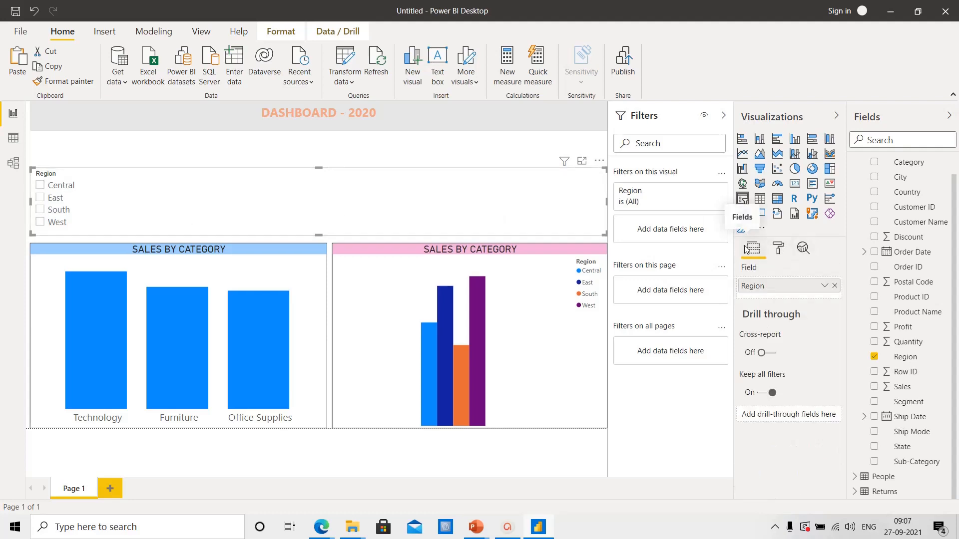
- Set the Region slicer's orientation to Horizontal and resize it to a single row of tiles directly below the dashboard title
click(781, 250)
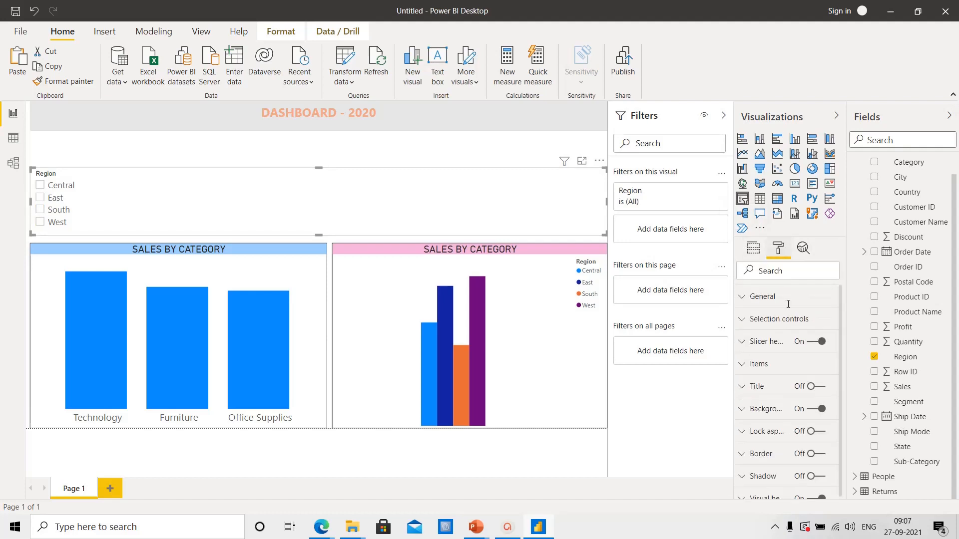
click(741, 298)
click(780, 413)
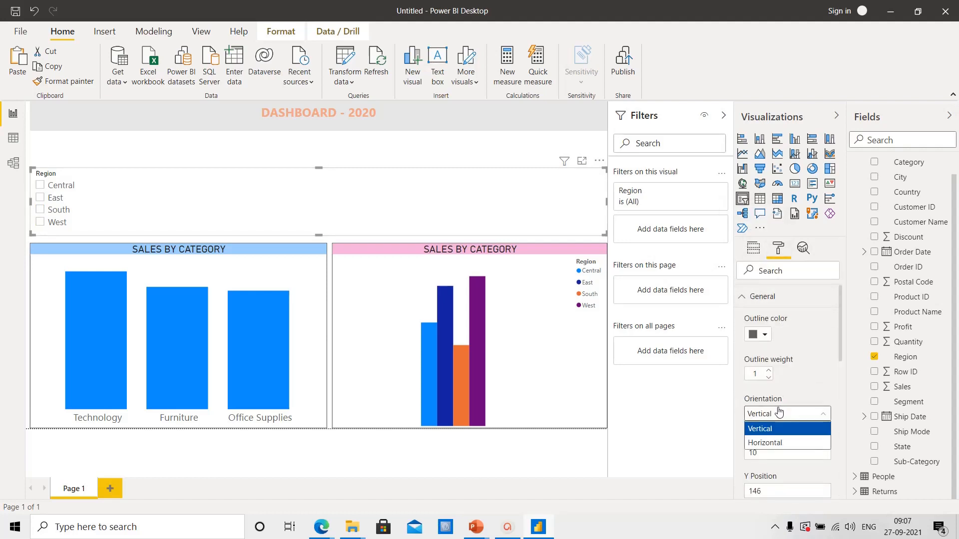
click(770, 443)
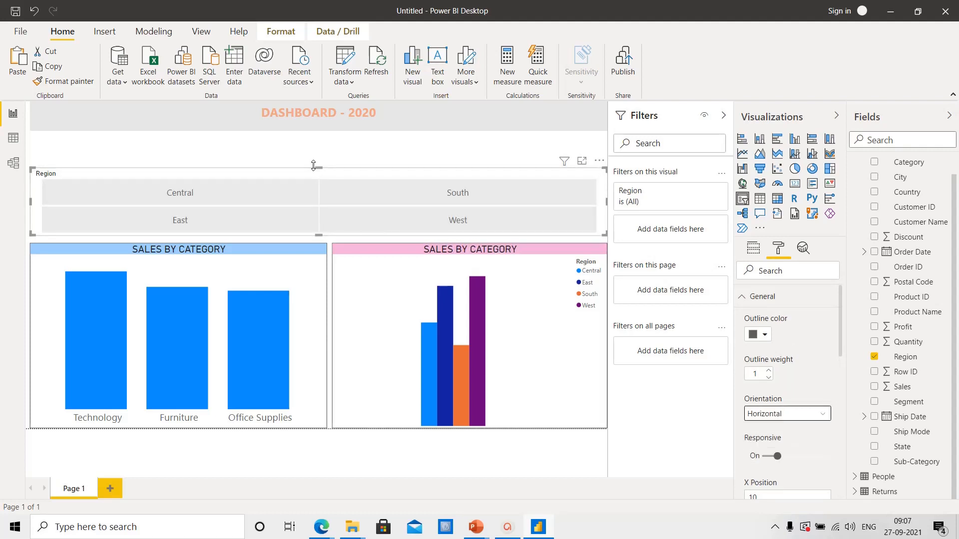
drag(317, 167, 316, 126)
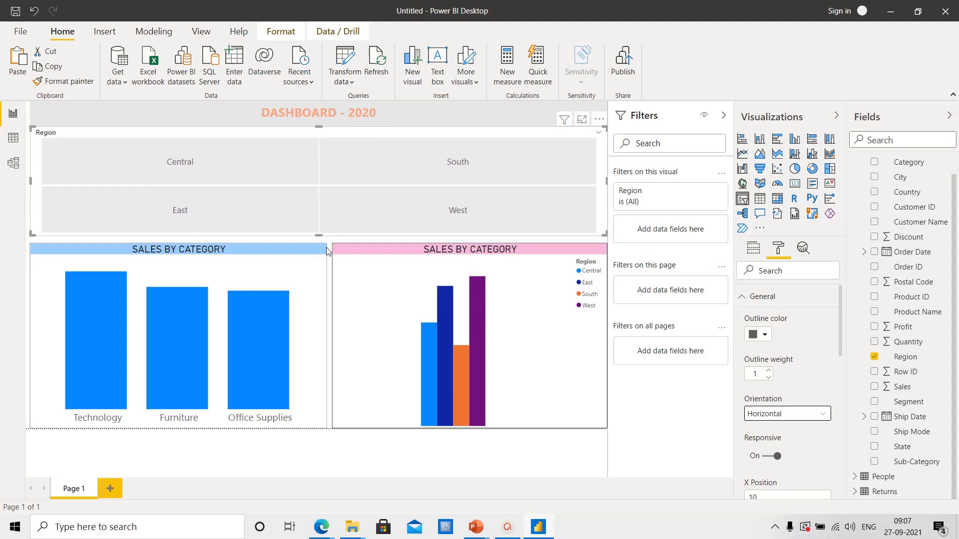
drag(322, 226, 326, 167)
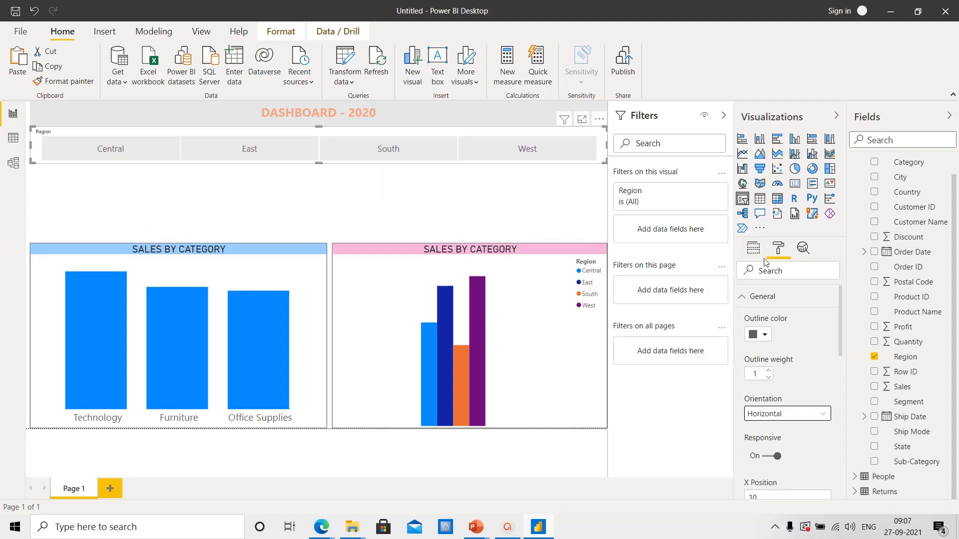
- Set the background color of the Region slicer's items to the recently used light blue
click(753, 249)
click(780, 254)
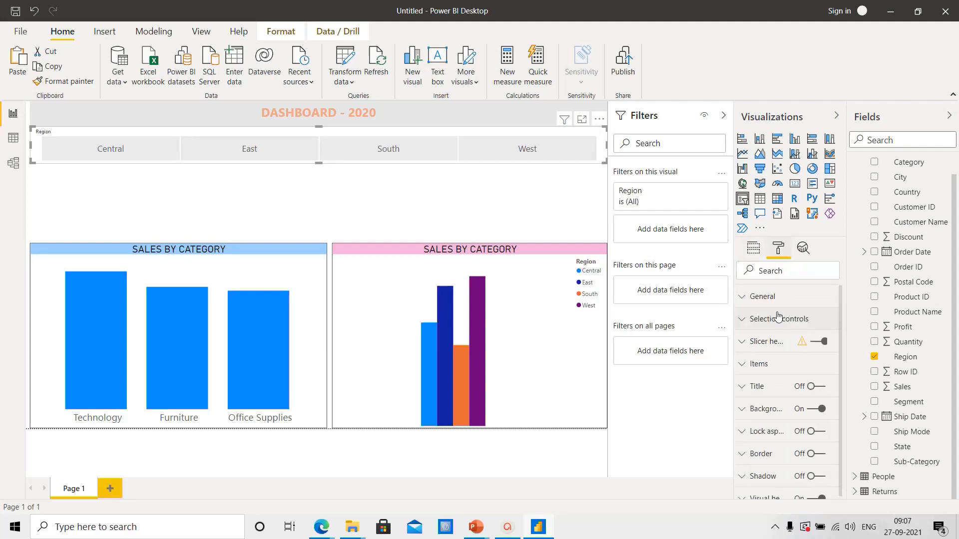
scroll(840, 307, down, 1)
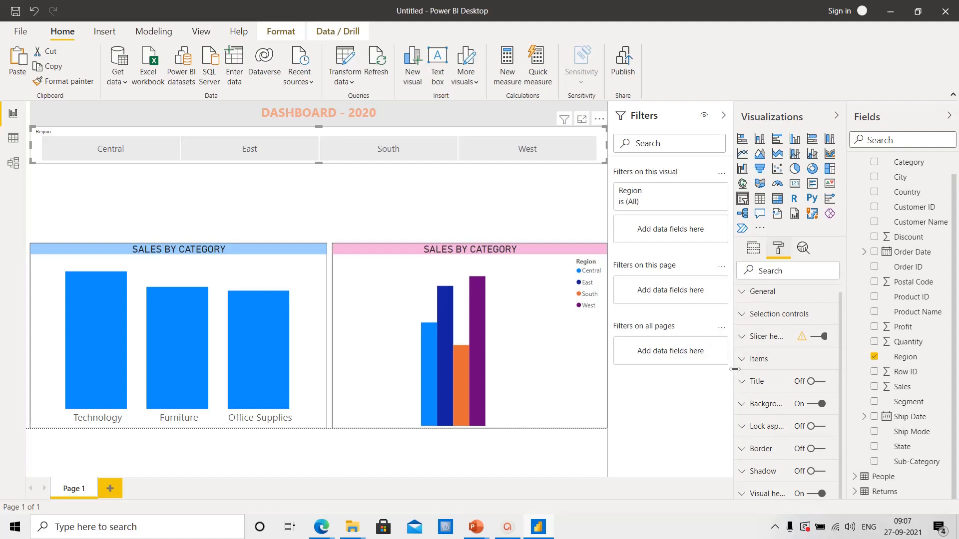
drag(735, 369, 646, 383)
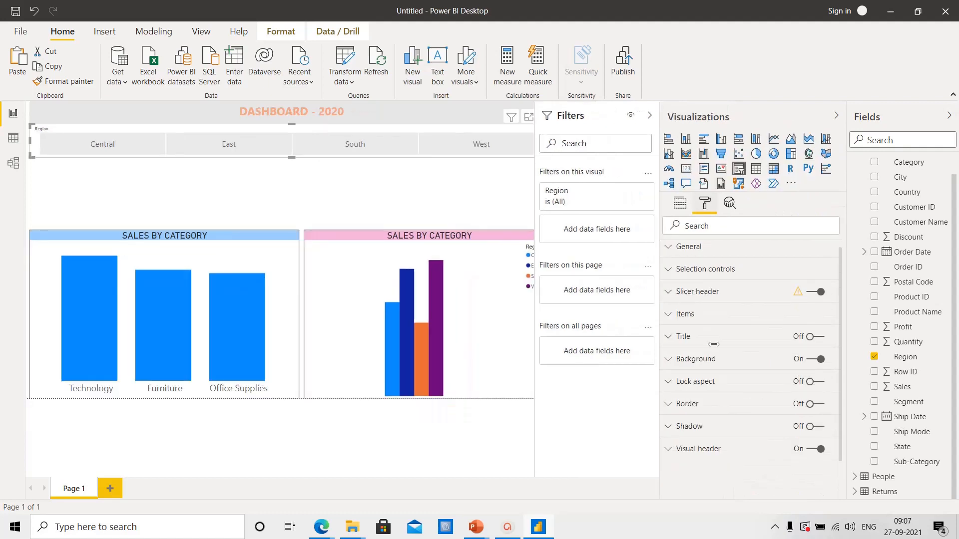
click(653, 321)
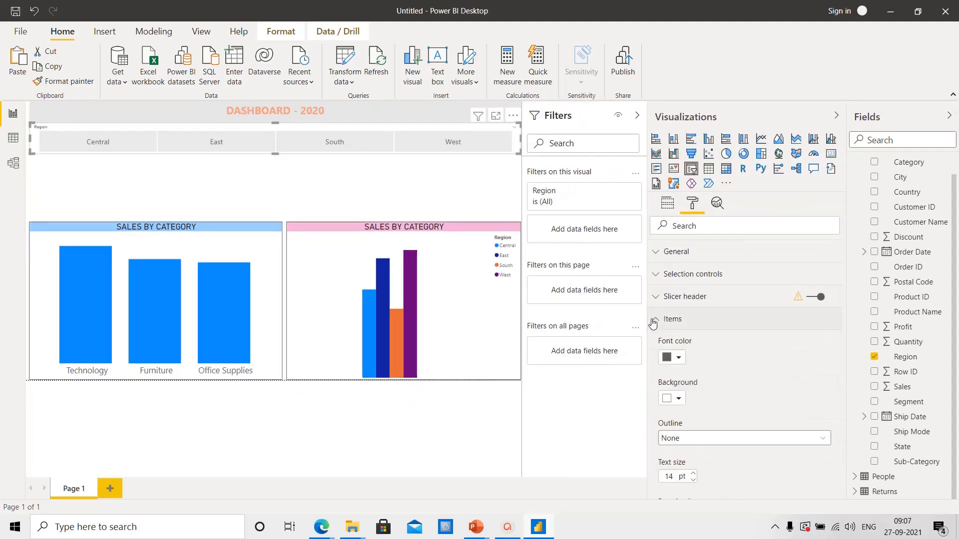
click(679, 401)
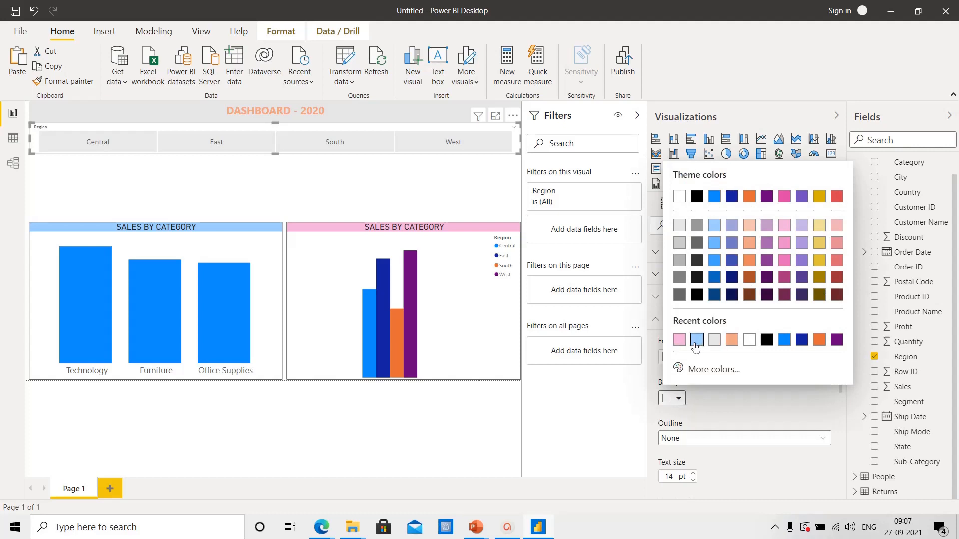
click(696, 340)
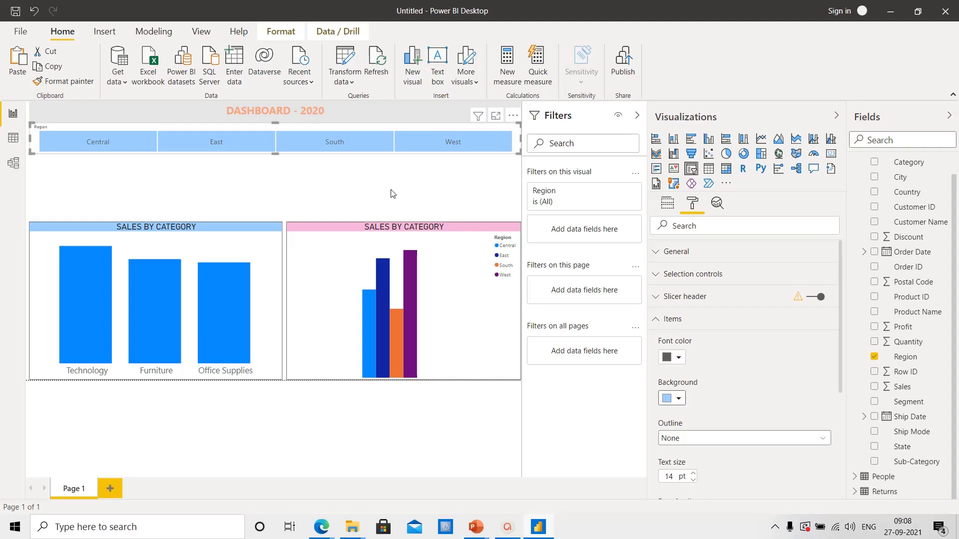
click(447, 181)
- Collapse the Visualizations and Fields panes and test the Region slicer with South, East and finally West
click(836, 115)
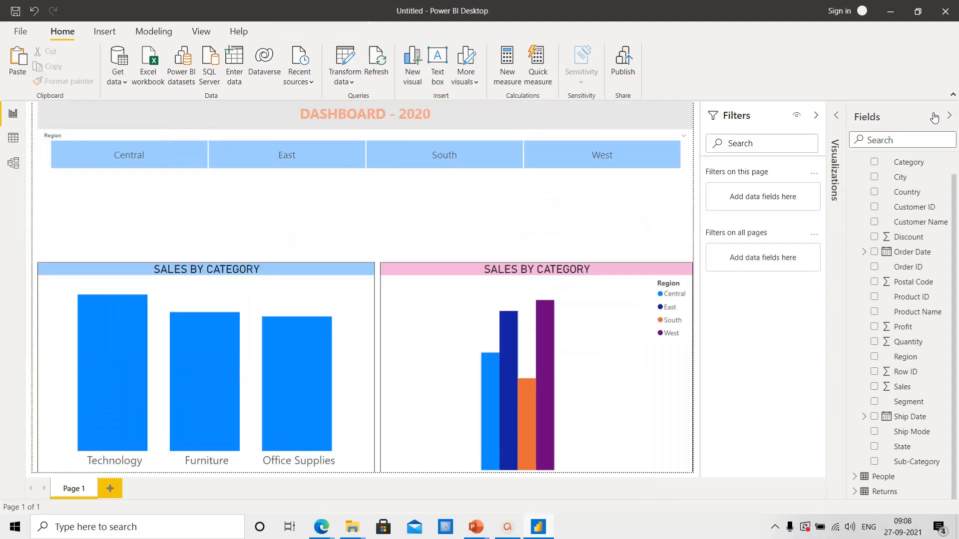
click(950, 115)
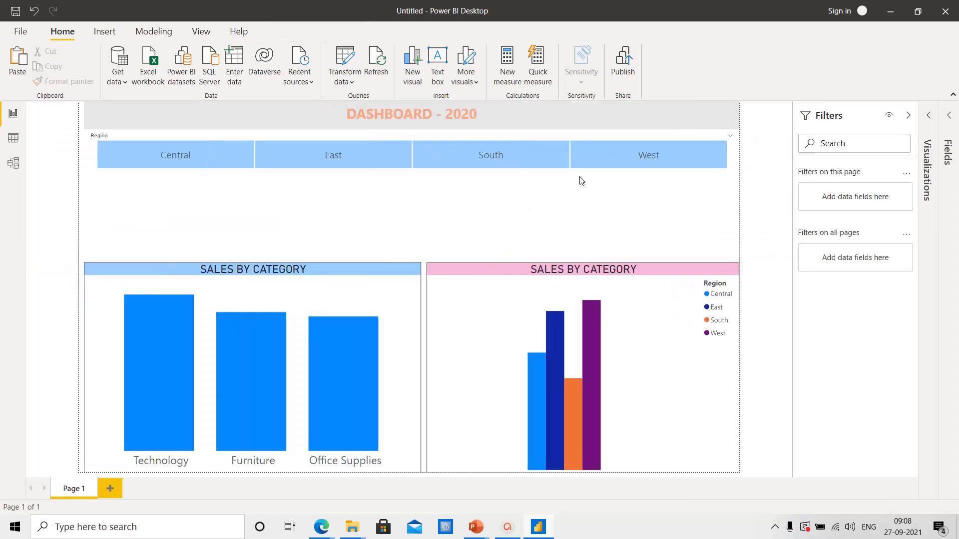
click(528, 133)
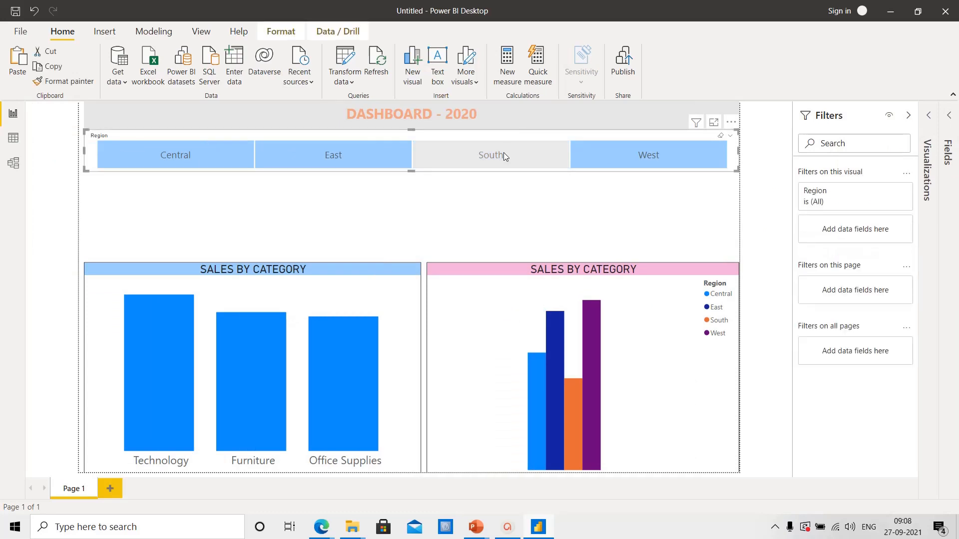
click(504, 155)
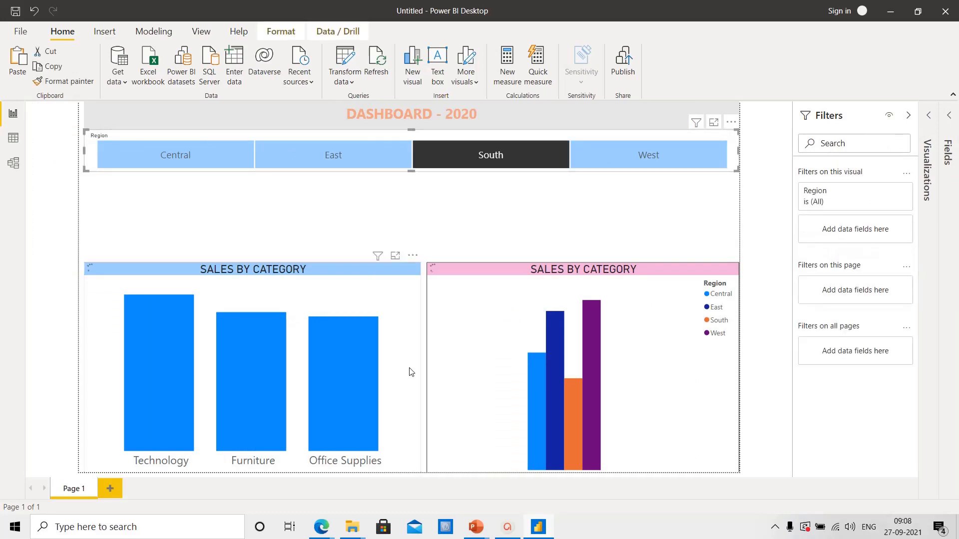
click(346, 158)
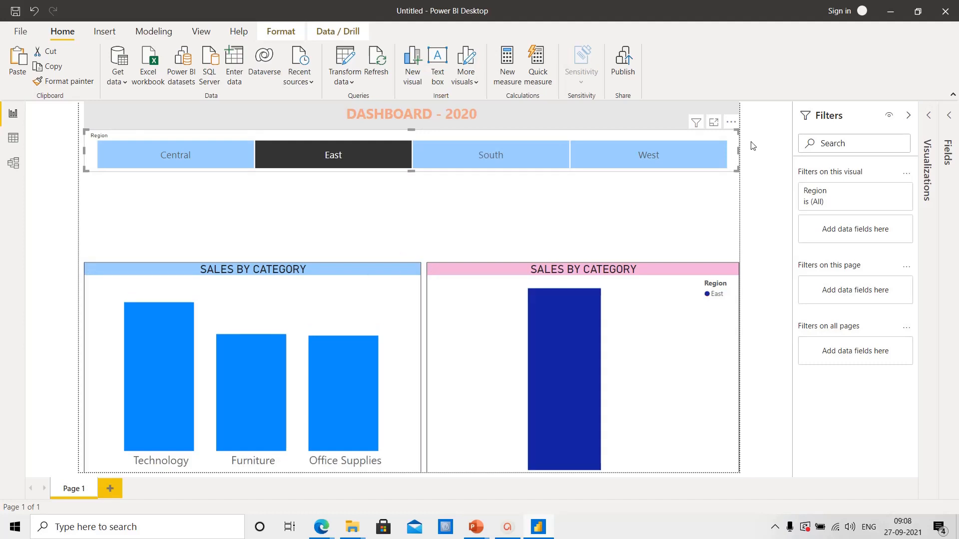
click(684, 240)
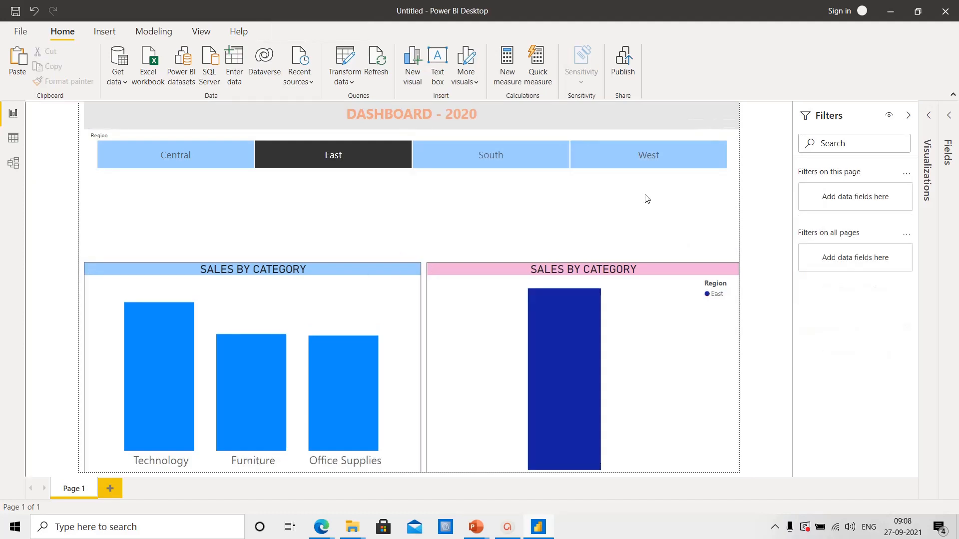
click(637, 166)
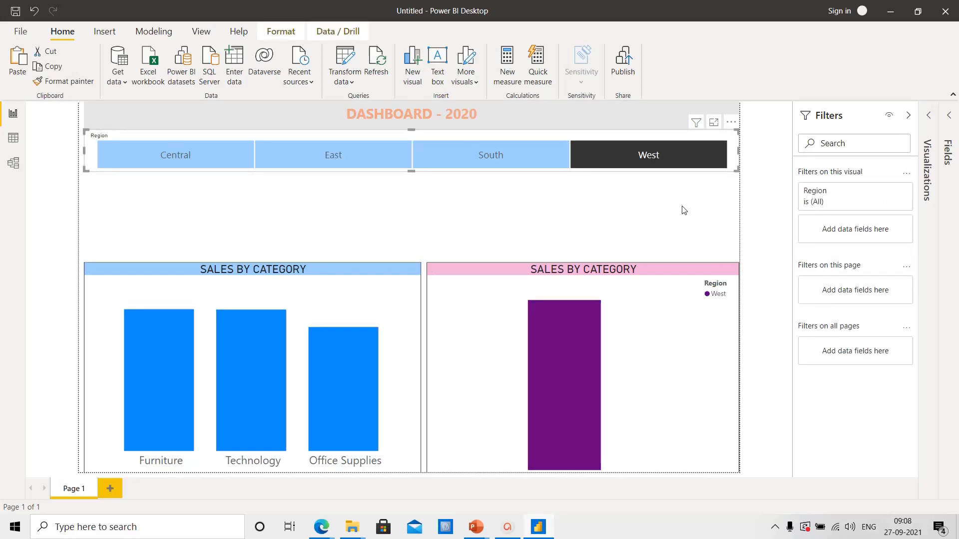
click(542, 217)
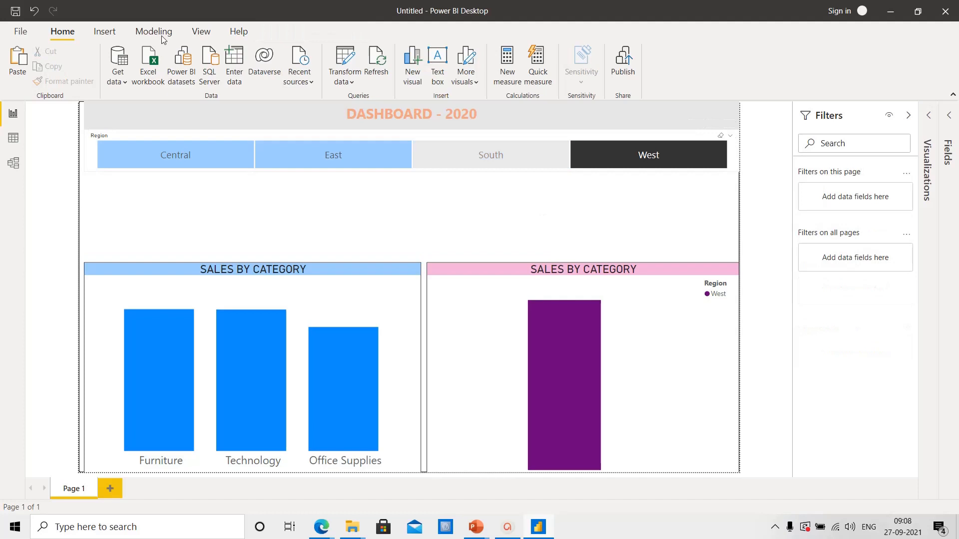
- Show the Orders table's records in the Data view
click(14, 139)
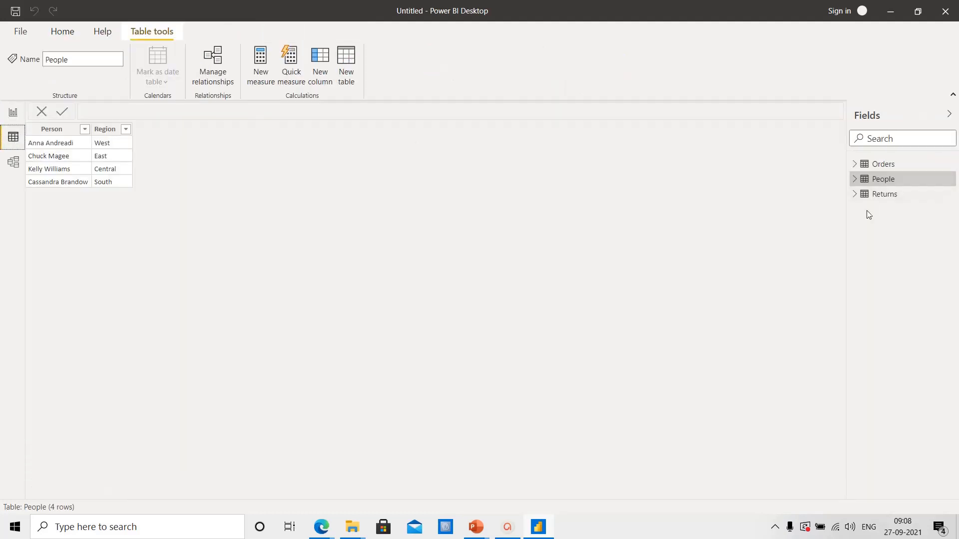
click(918, 166)
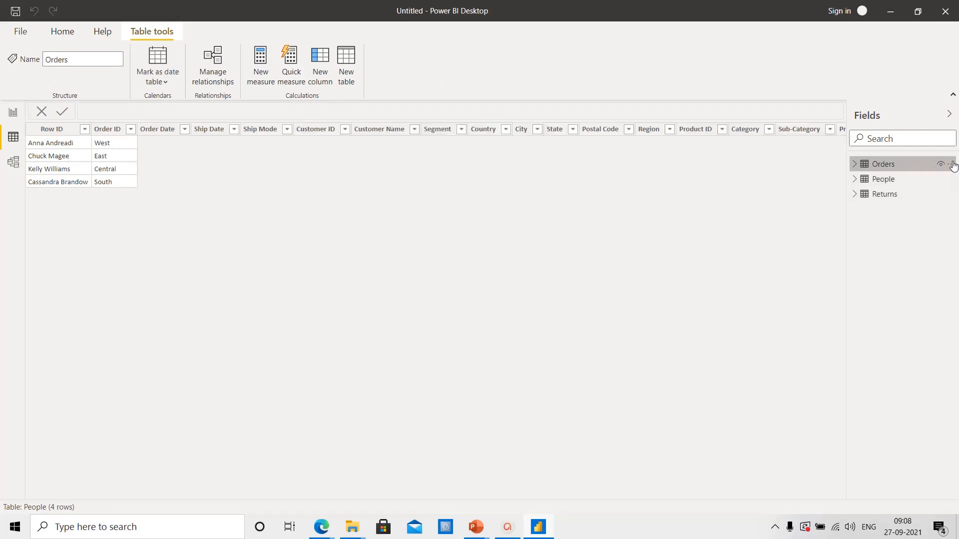
click(952, 166)
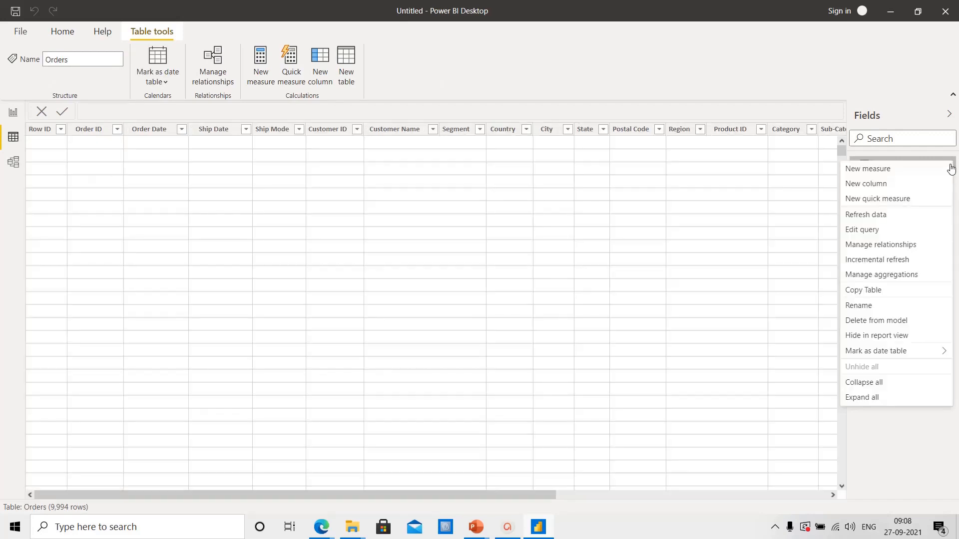
click(952, 166)
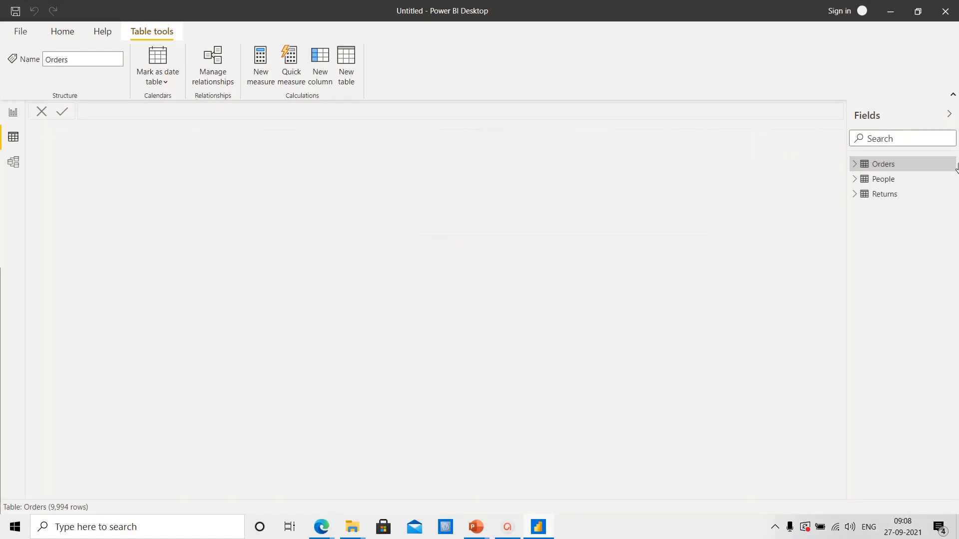
- Try adding a new measure to the Orders table and discard it
click(952, 166)
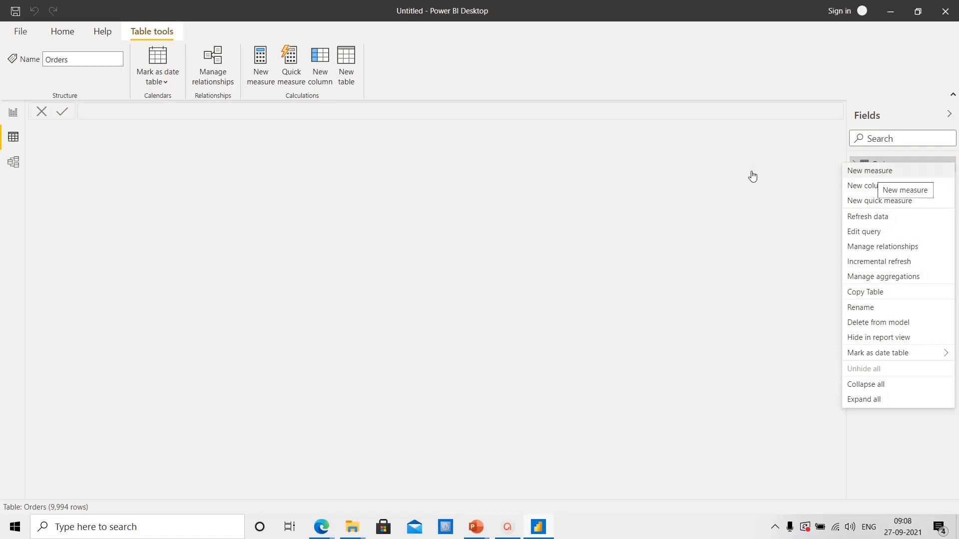
click(875, 174)
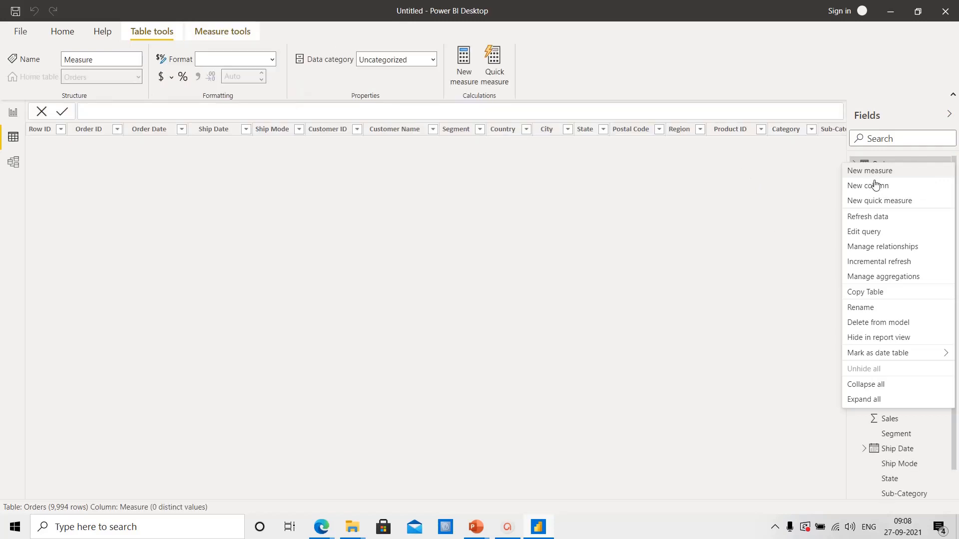
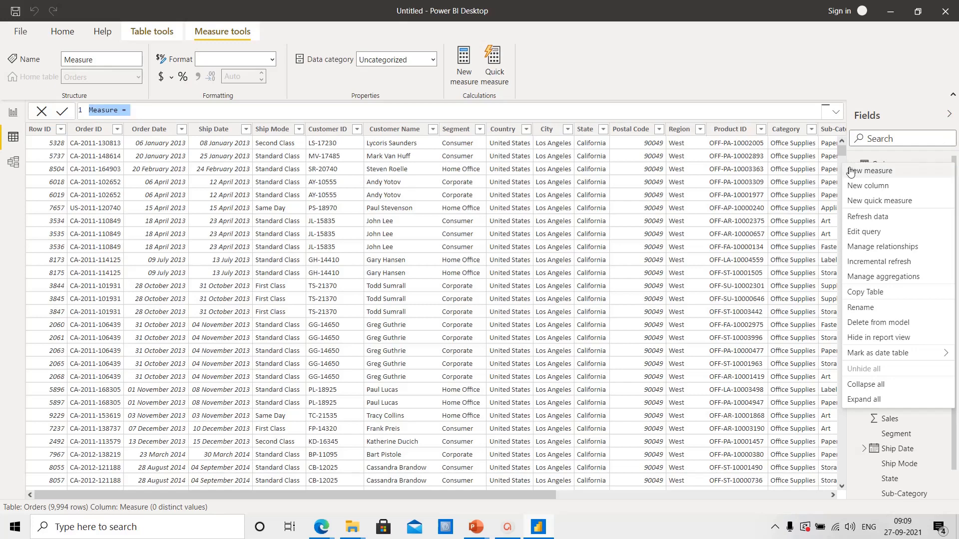
click(892, 170)
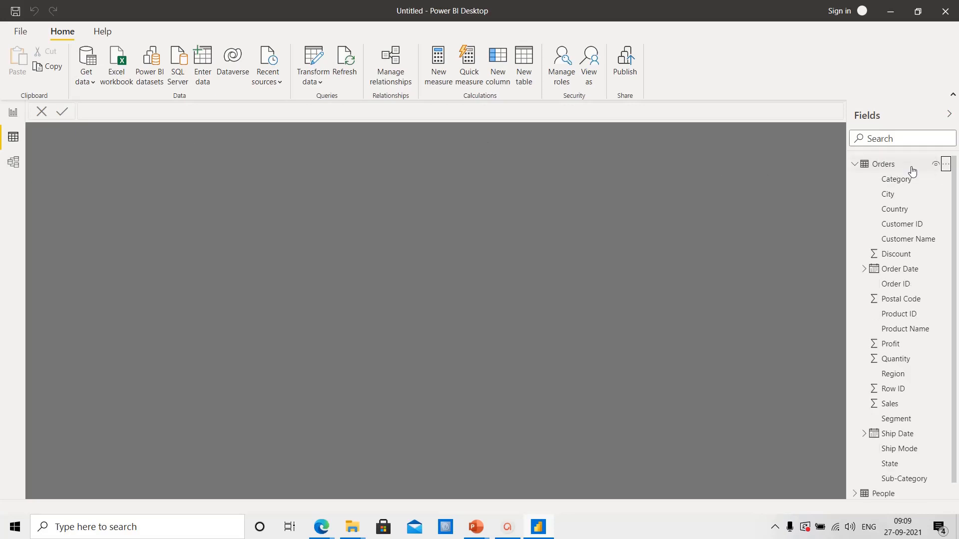
- Try adding a new calculated column to the Orders table and discard it
click(911, 167)
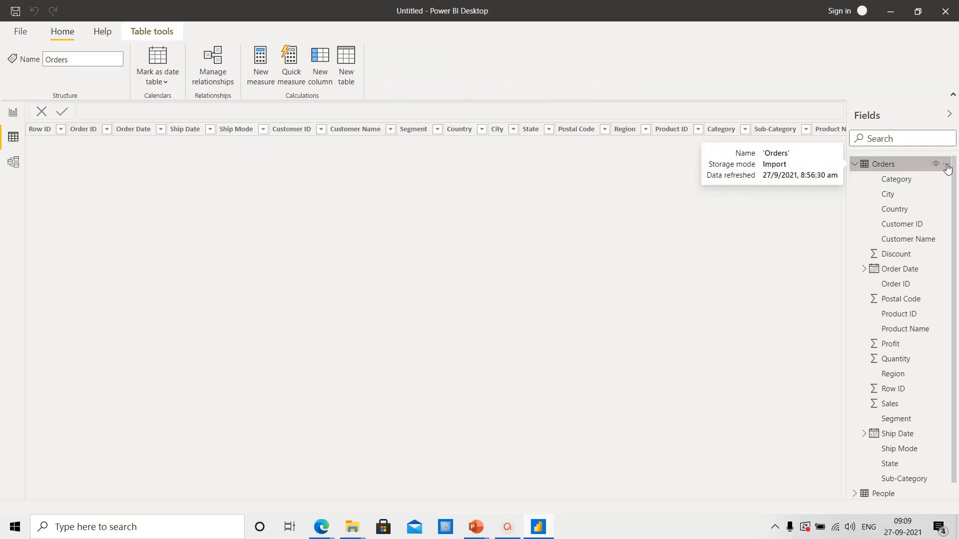
click(947, 169)
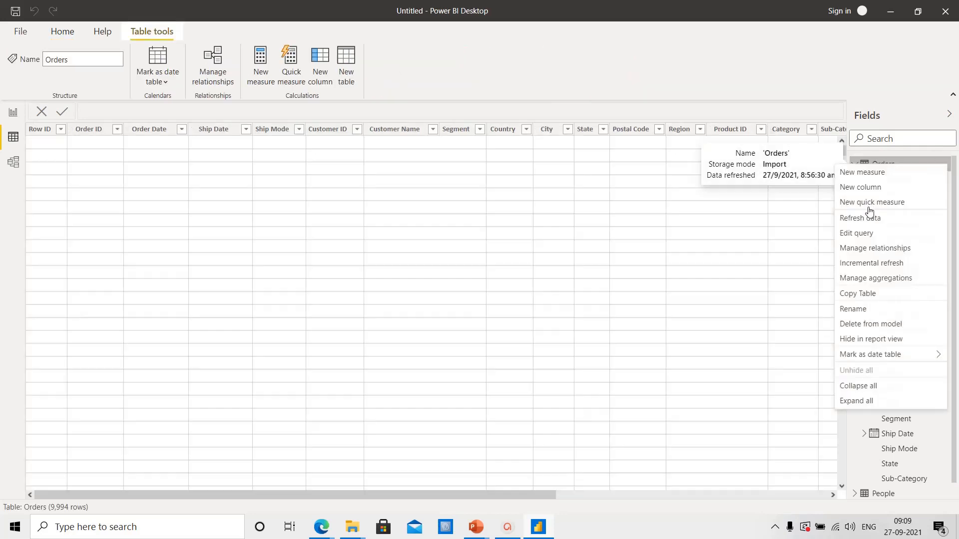
click(863, 190)
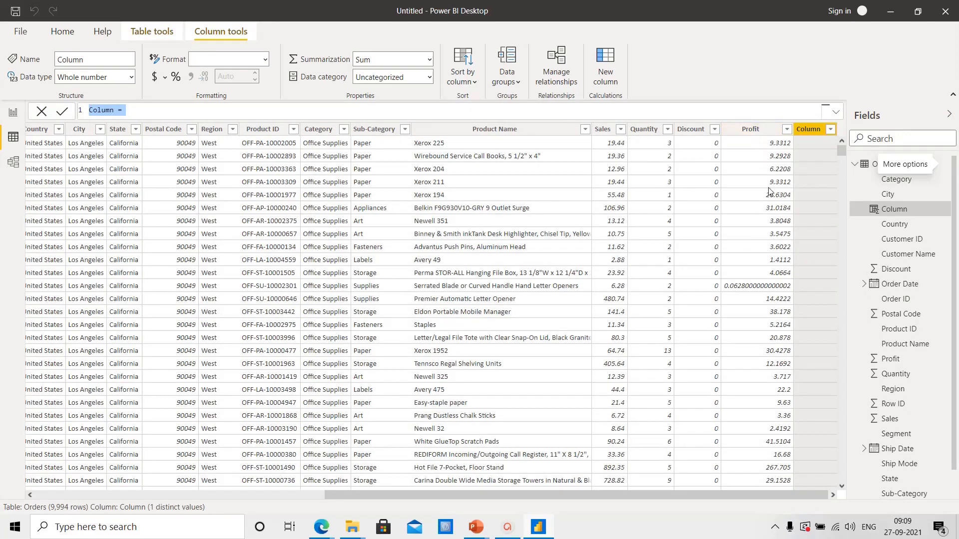
click(787, 133)
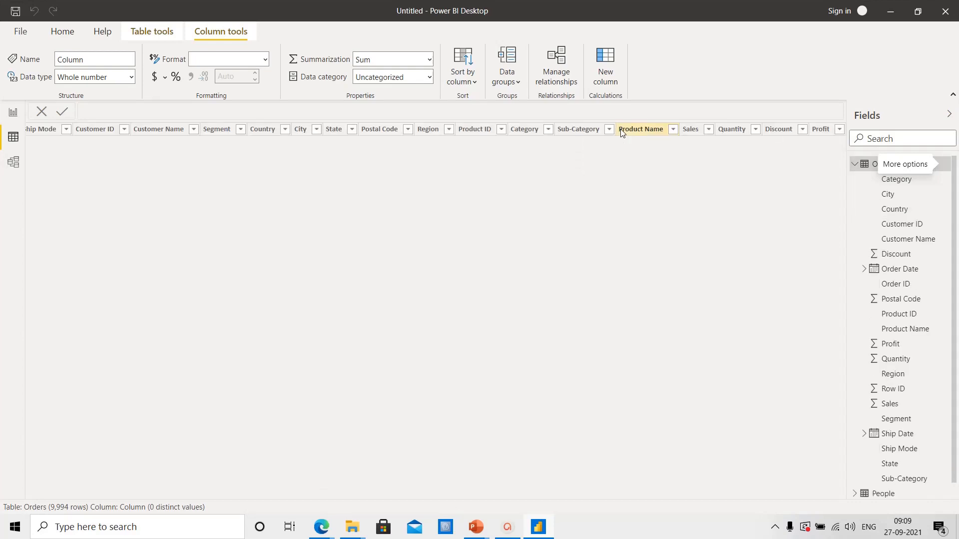
- Examine the sorting and filtering options of the Sales column in the Orders table
click(706, 132)
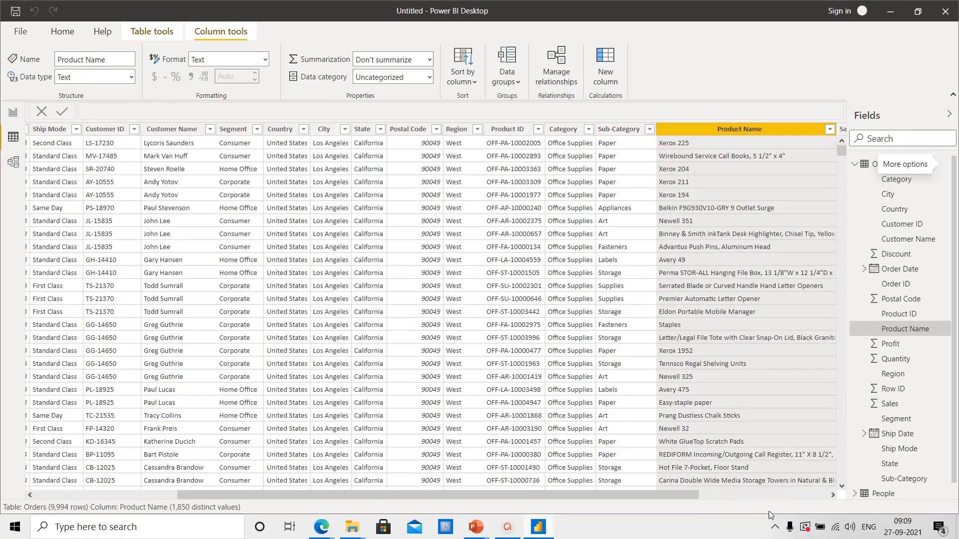
click(784, 494)
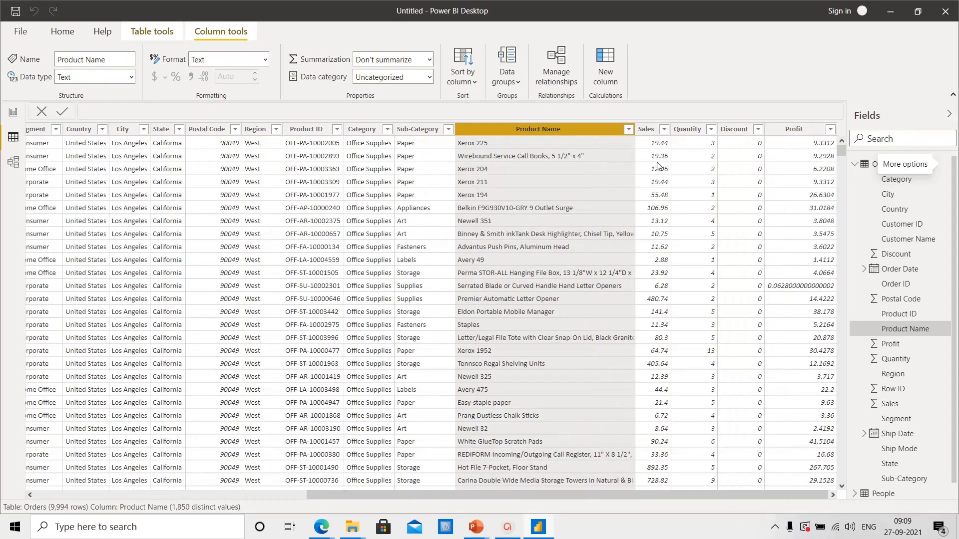
click(660, 130)
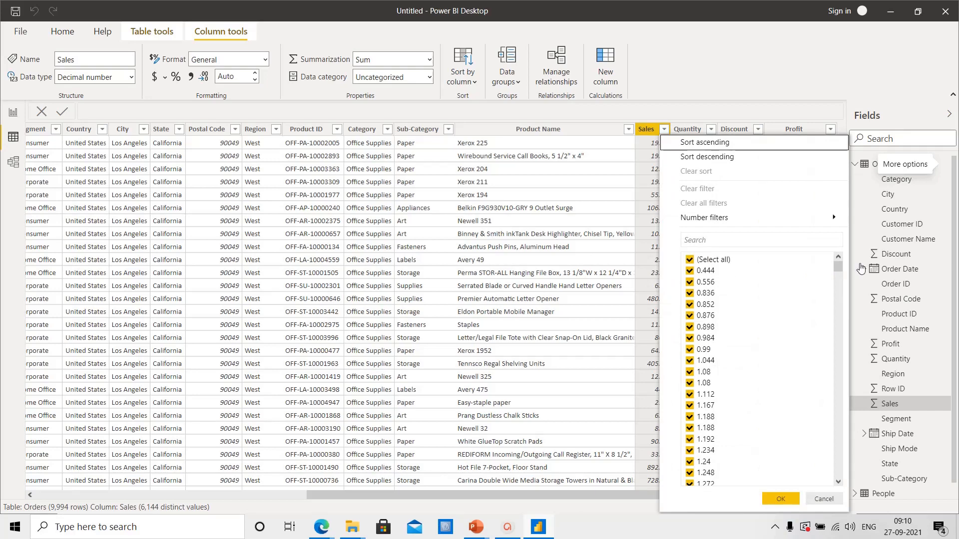
key(Escape)
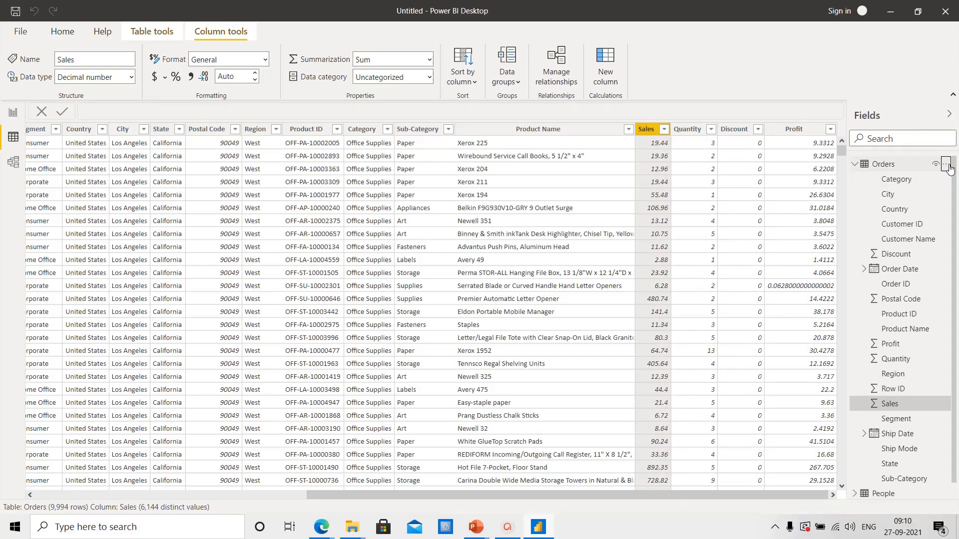
- Add a new blank measure to the Orders table
click(946, 166)
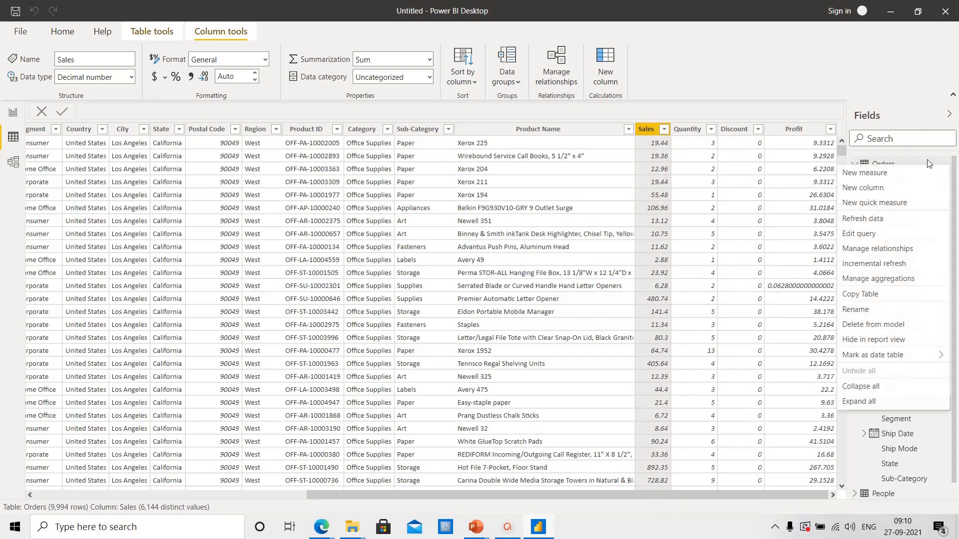
click(875, 175)
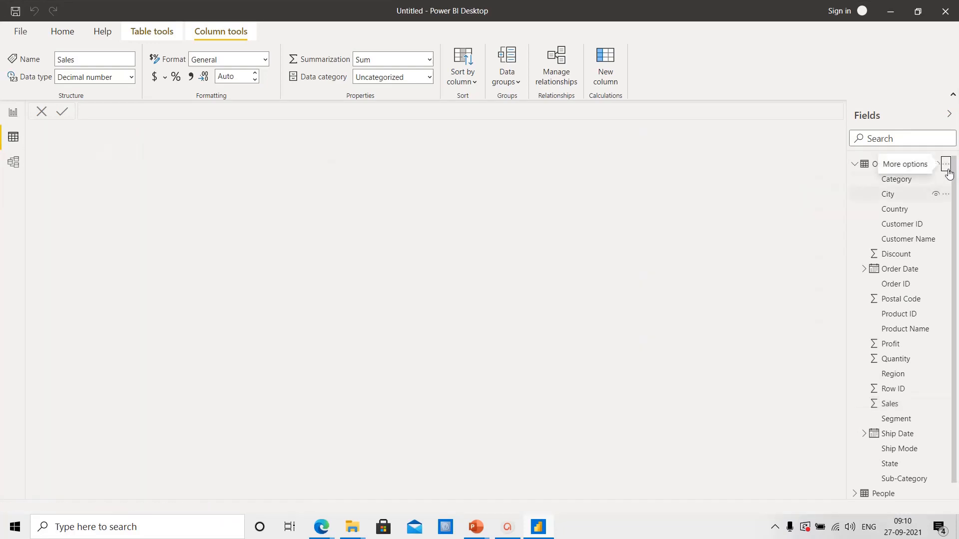
click(946, 168)
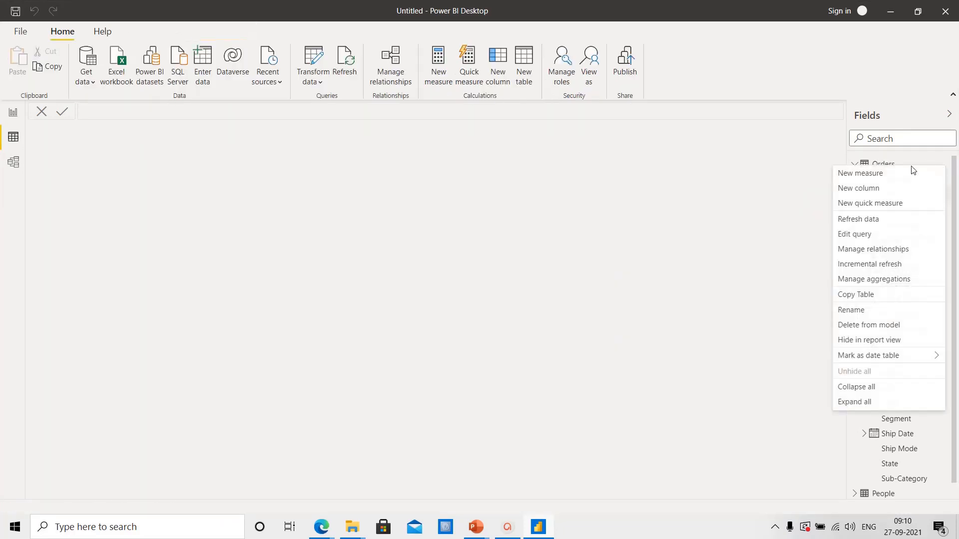
click(865, 192)
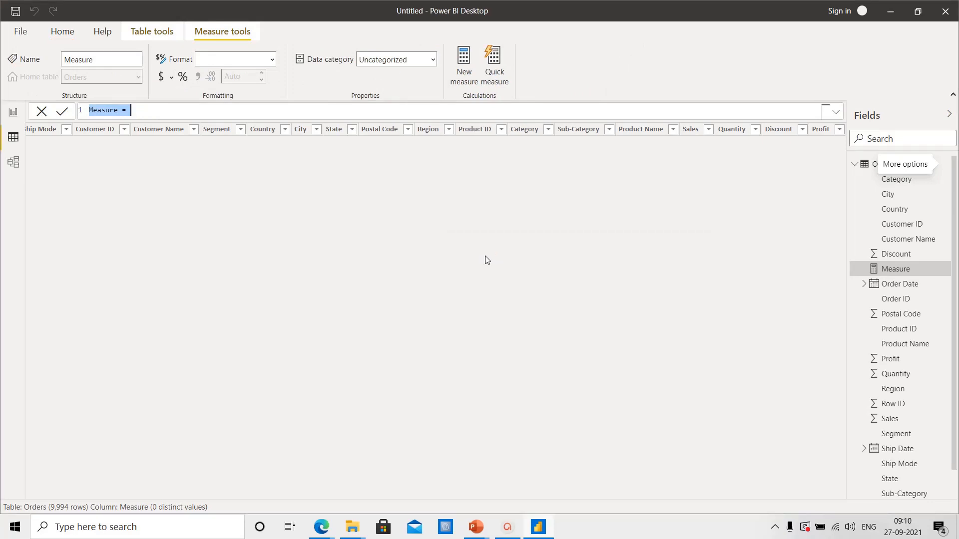
text(RESULTS =)
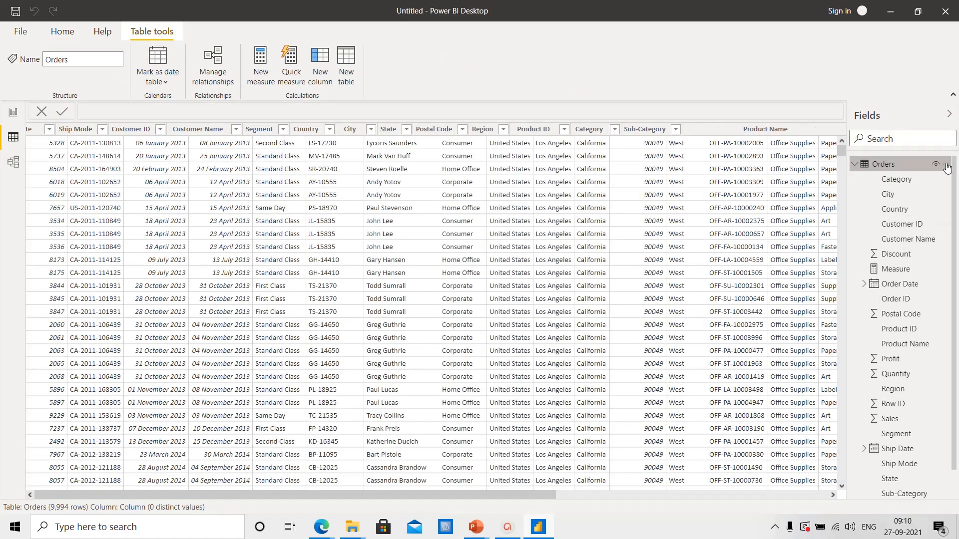
- Add a new calculated column to the Orders table
click(947, 165)
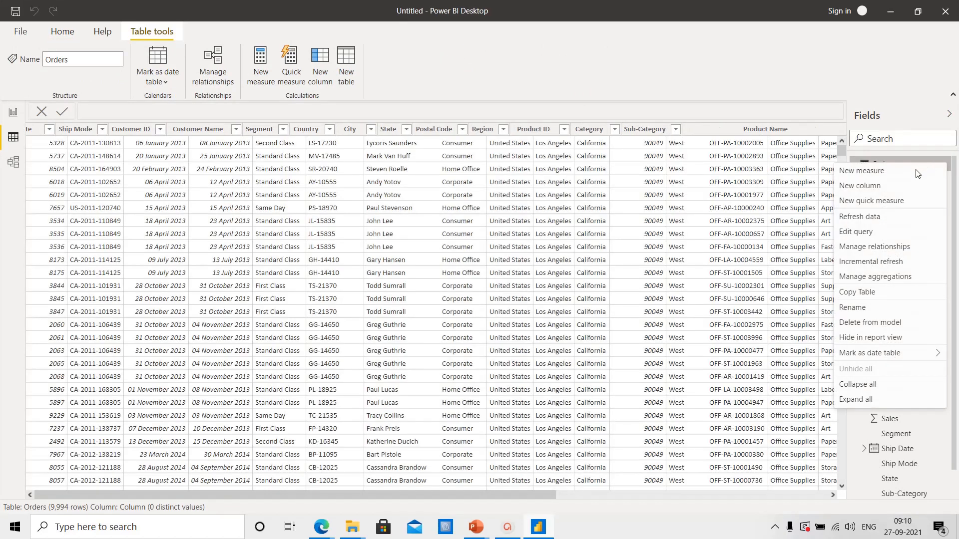
click(864, 189)
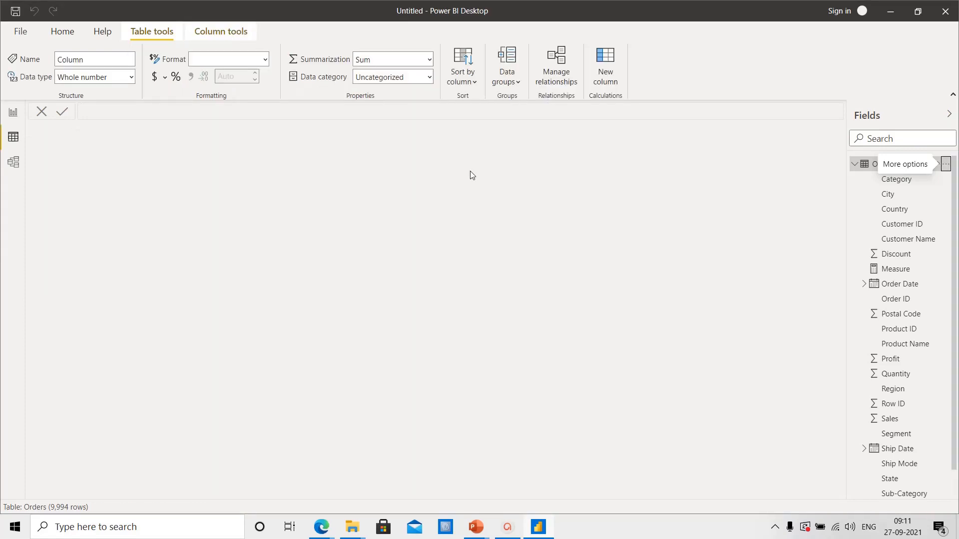
key(alt+Tab)
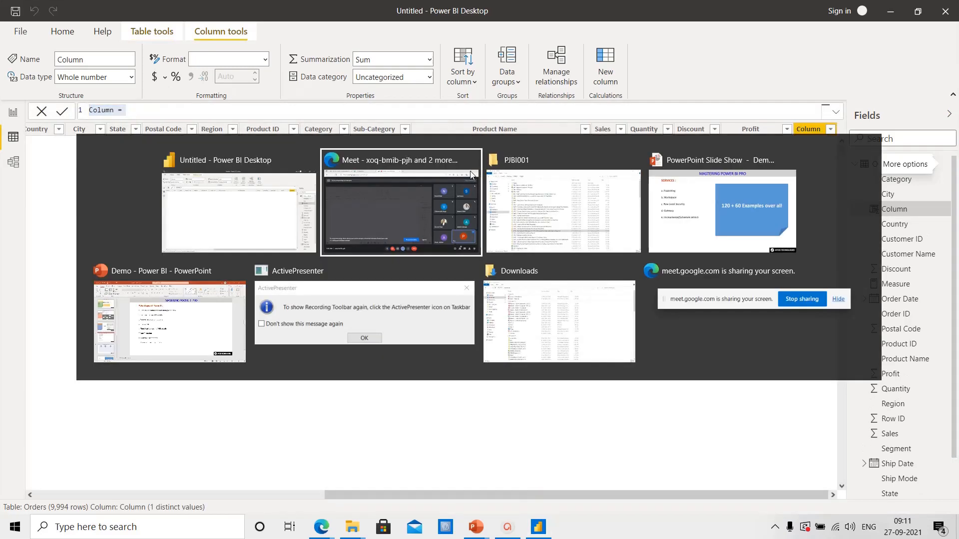
key(Tab)
key(Tab)
key(Tab)
key(Tab)
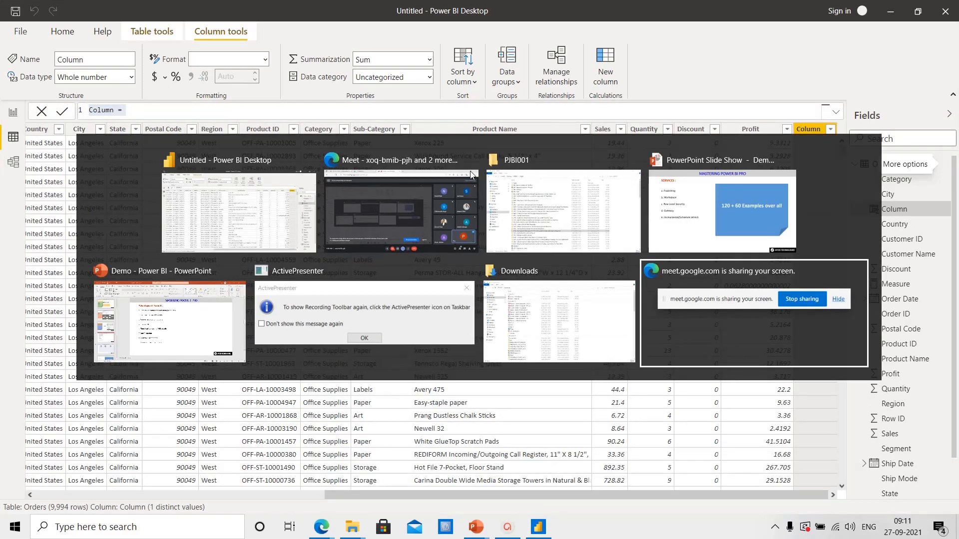
key(Tab)
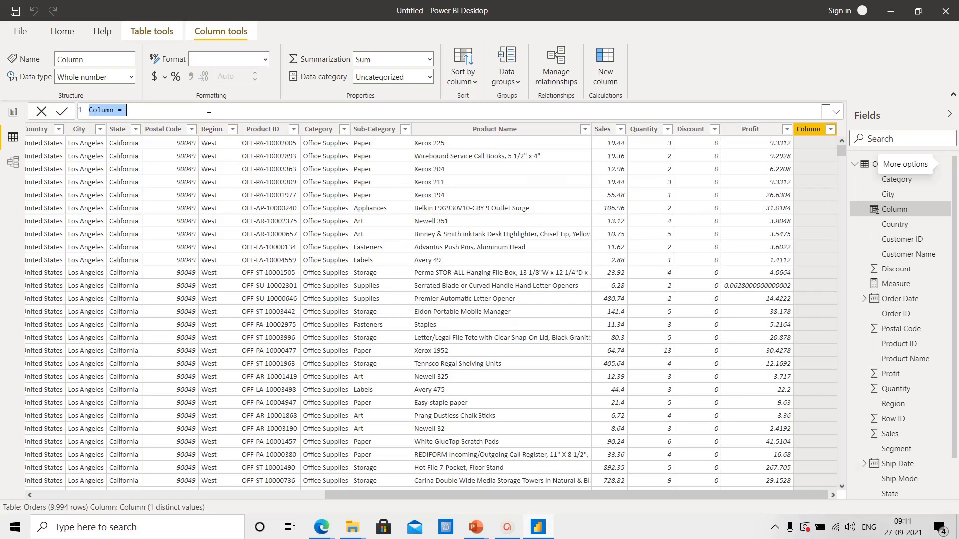
- Name the calculated column Results and begin its formula with an IF function testing Orders[Sales]
text(profi)
key(BackSpace)
key(BackSpace)
key(BackSpace)
key(BackSpace)
key(BackSpace)
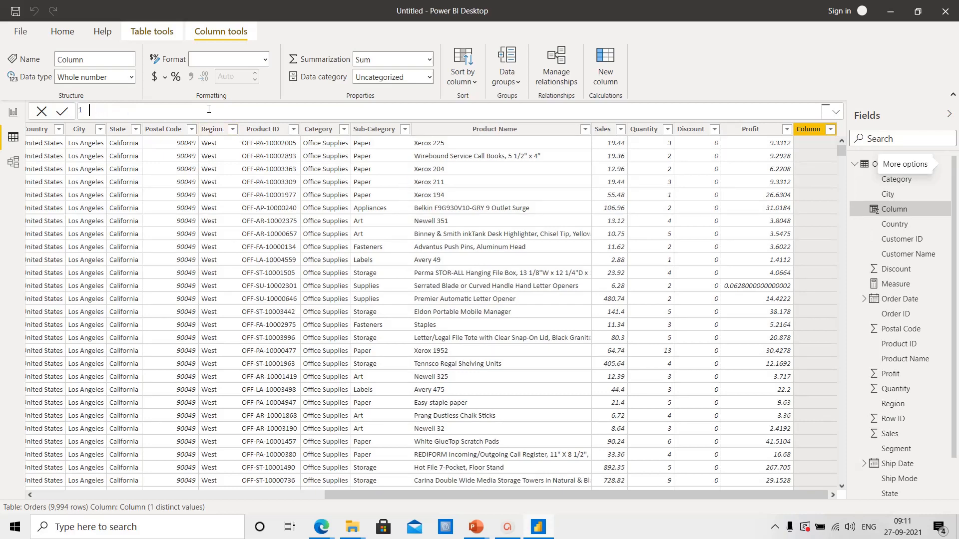
text(Results = if()
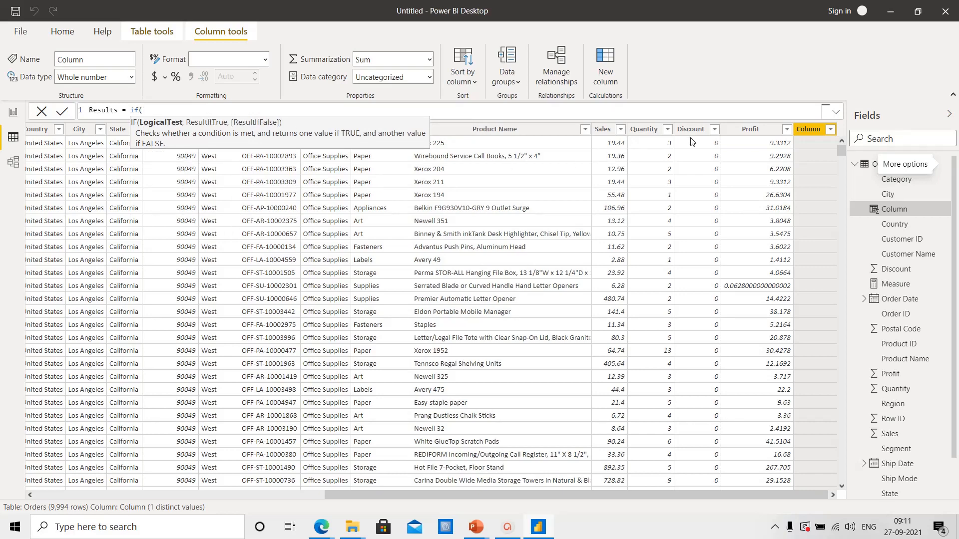
text(sales)
key(Tab)
text(> 0)
text(300)
text(, )
text(")
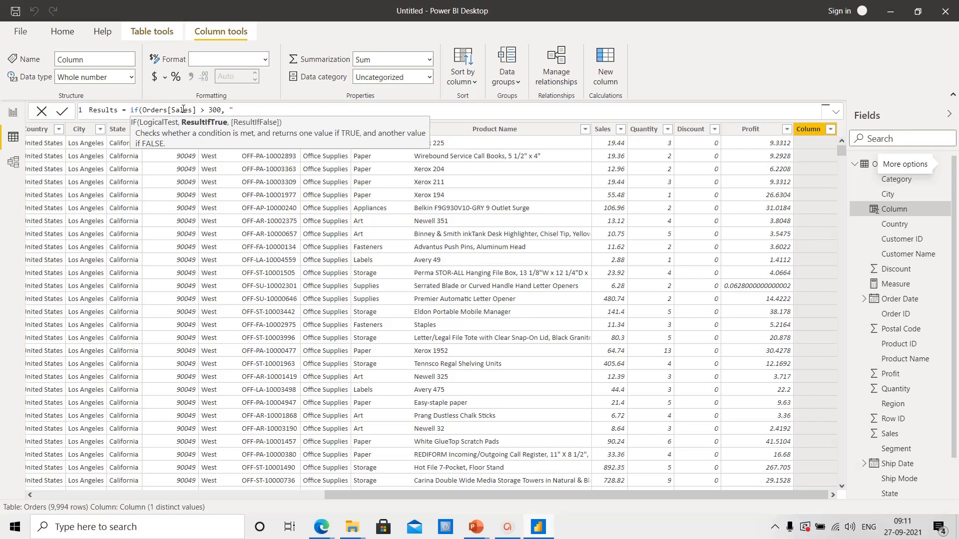
text(300)
key(BackSpace)
key(BackSpace)
text(00 and)
key(BackSpace)
key(BackSpace)
key(BackSpace)
key(BackSpace)
key(BackSpace)
key(BackSpace)
key(BackSpace)
text(more)
key(BackSpace)
key(BackSpace)
key(BackSpace)
key(BackSpace)
key(BackSpace)
key(BackSpace)
key(BackSpace)
key(BackSpace)
key(BackSpace)
key(BackSpace)
key(BackSpace)
key(BackSpace)
- Make the IF test Orders[Sales] < 300, return "less than 300" when true, and open a nested IF for the other case
text(< )
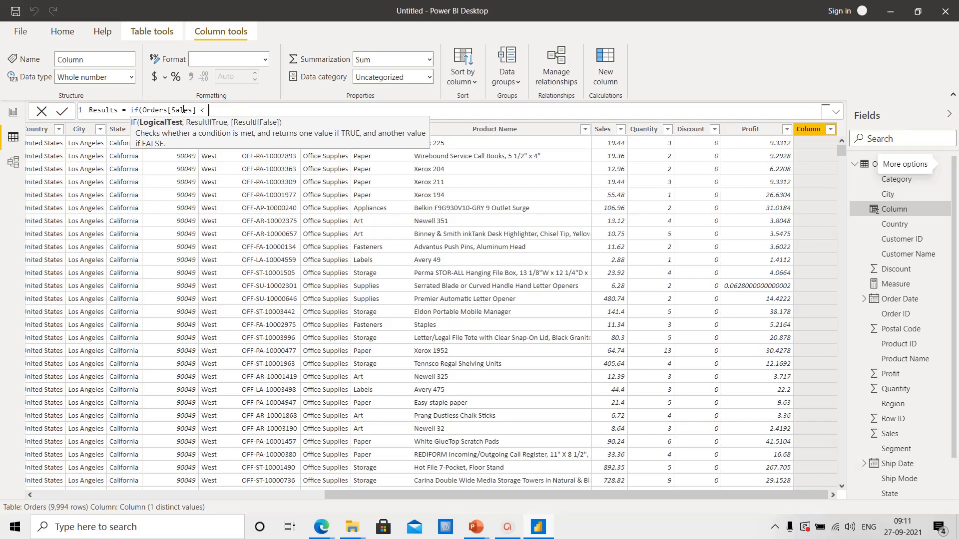
text(300, ")
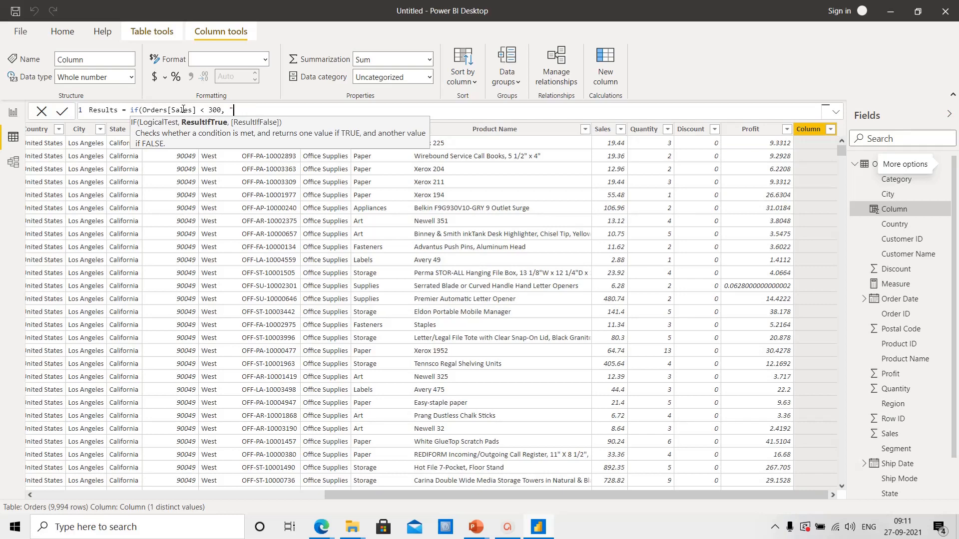
text(less than 300", IF(sale)
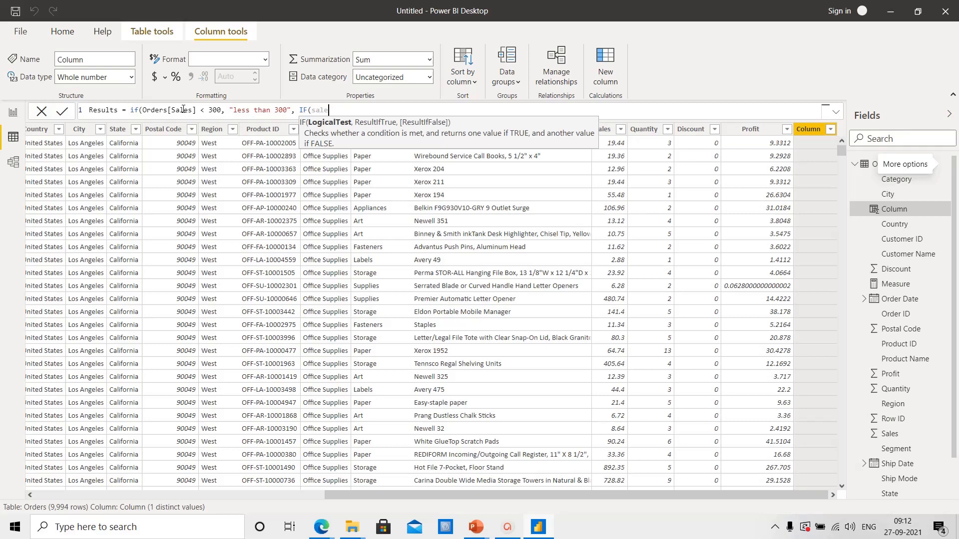
- Make the nested IF test Orders[Sales] < 600 and return "Less than 600" when true
text(s  <)
key(BackSpace)
key(BackSpace)
key(BackSpace)
key(BackSpace)
key(BackSpace)
key(BackSpace)
key(BackSpace)
key(BackSpace)
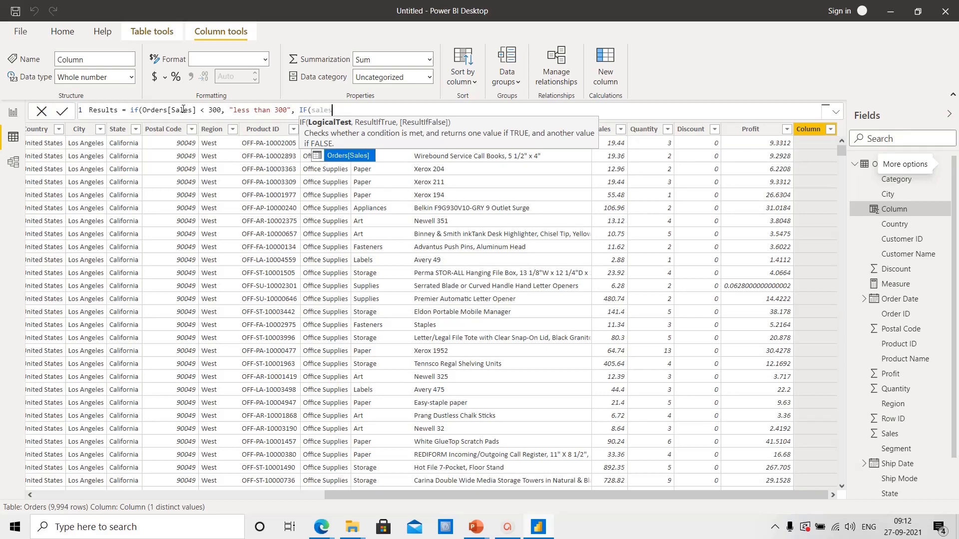
text(ales)
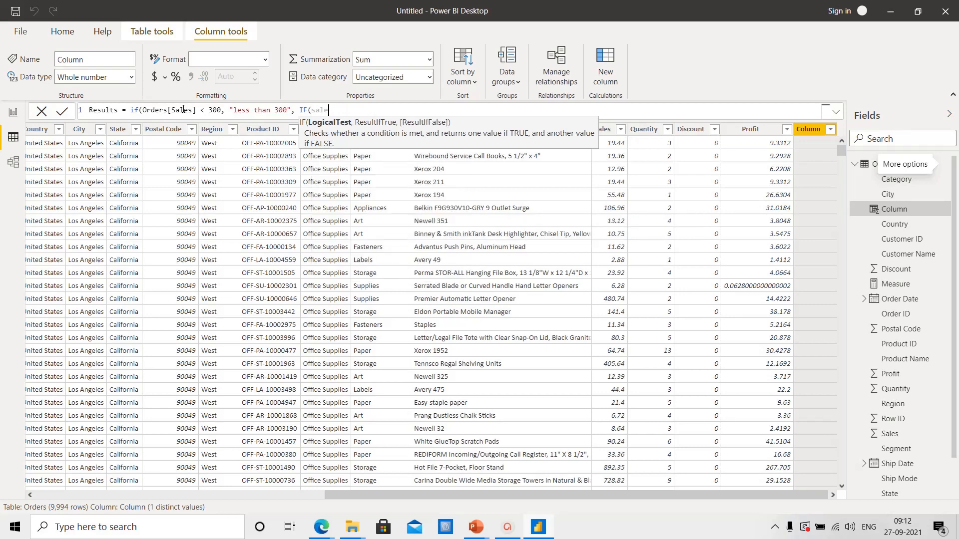
key(Tab)
text(< 600, "m)
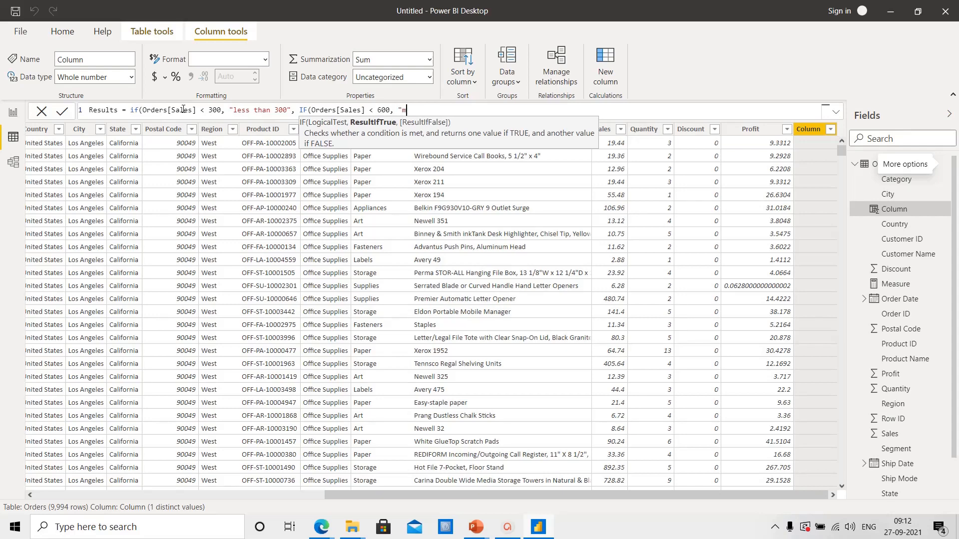
key(BackSpace)
text(Less than 600",)
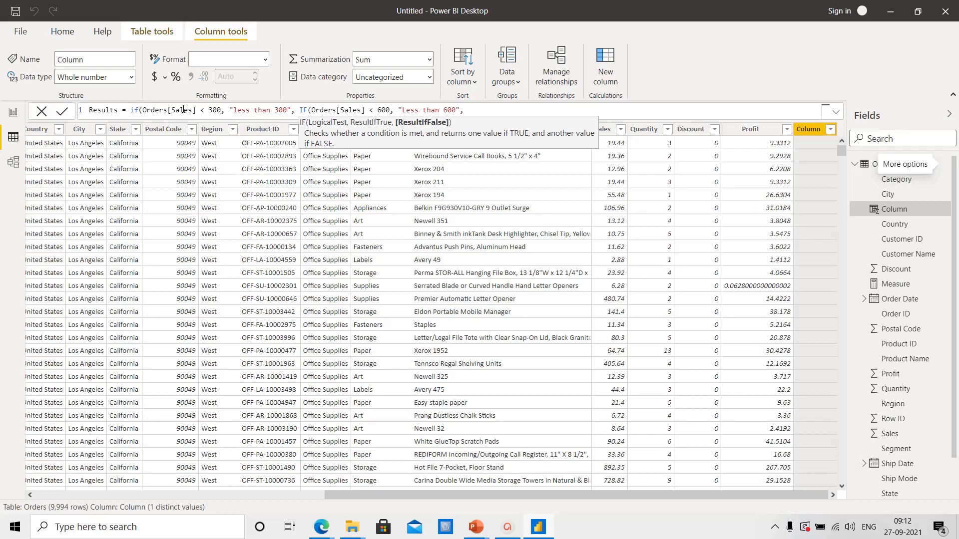
- Set the nested IF's false result to "More than 600", close both IF functions and commit the Results formula
text( More th)
key(BackSpace)
key(BackSpace)
key(BackSpace)
key(BackSpace)
key(BackSpace)
key(BackSpace)
key(BackSpace)
text(More than 600"))
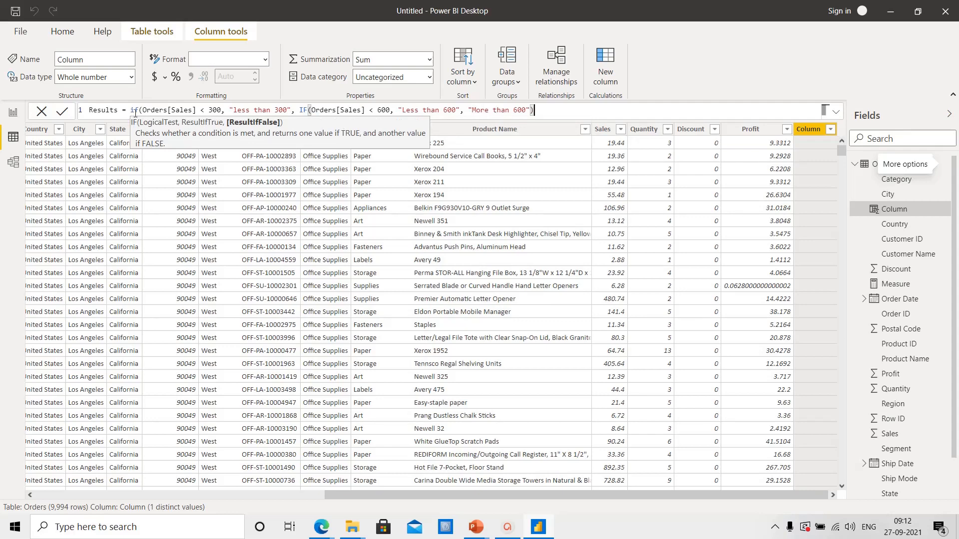
text())
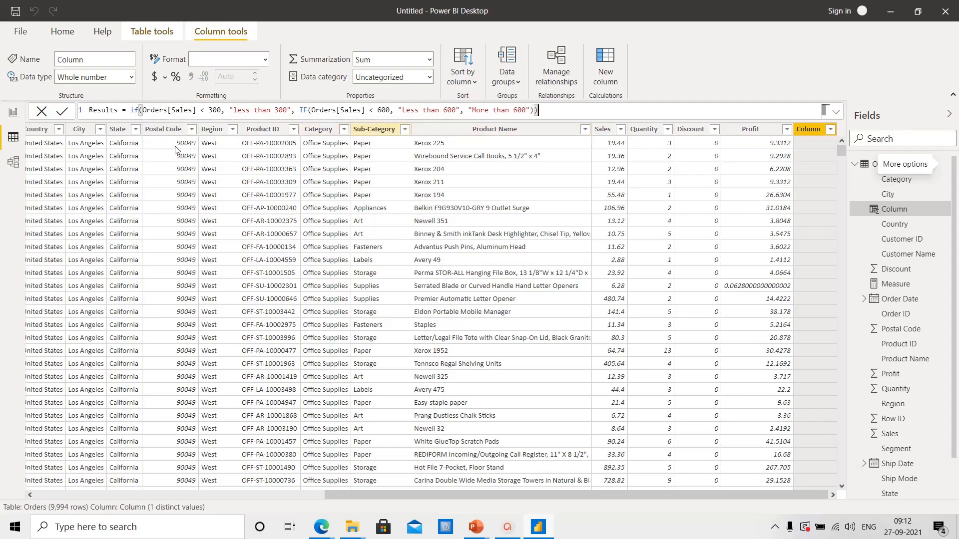
click(62, 115)
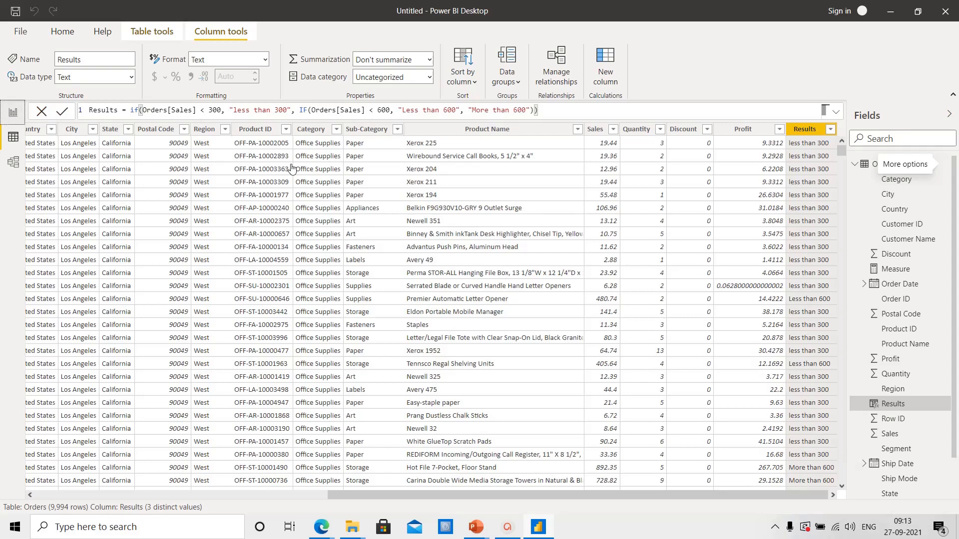
- Add an empty slicer to the dashboard page, between the Region slicer and the charts
click(13, 113)
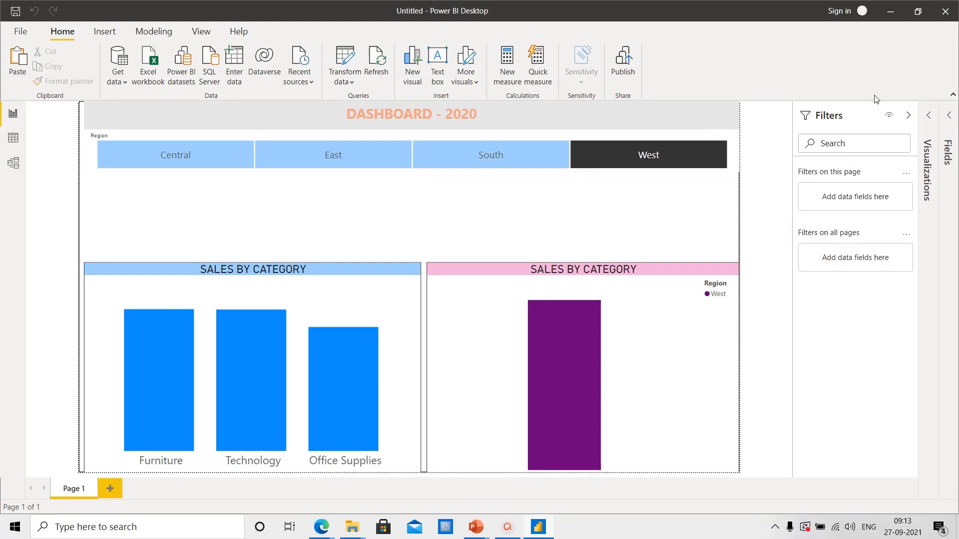
click(927, 168)
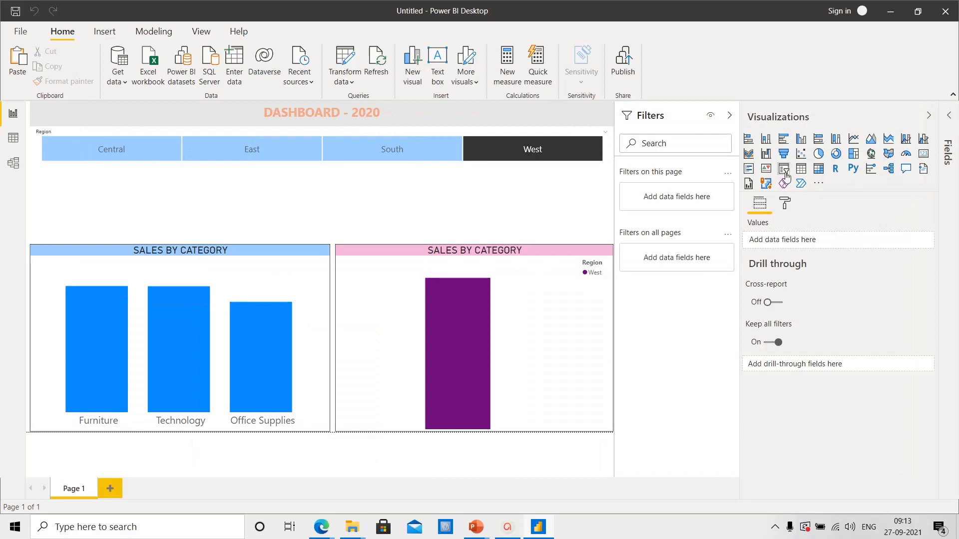
click(784, 169)
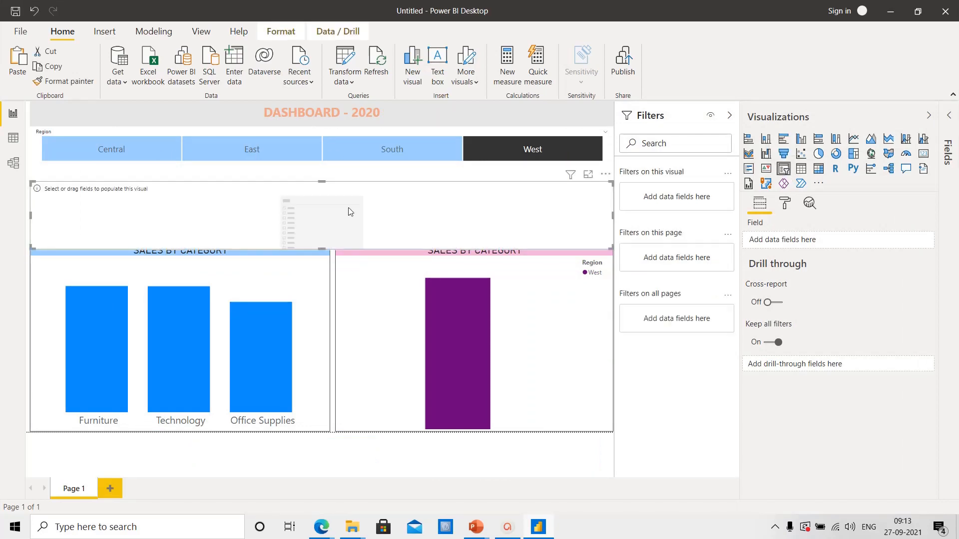
click(786, 205)
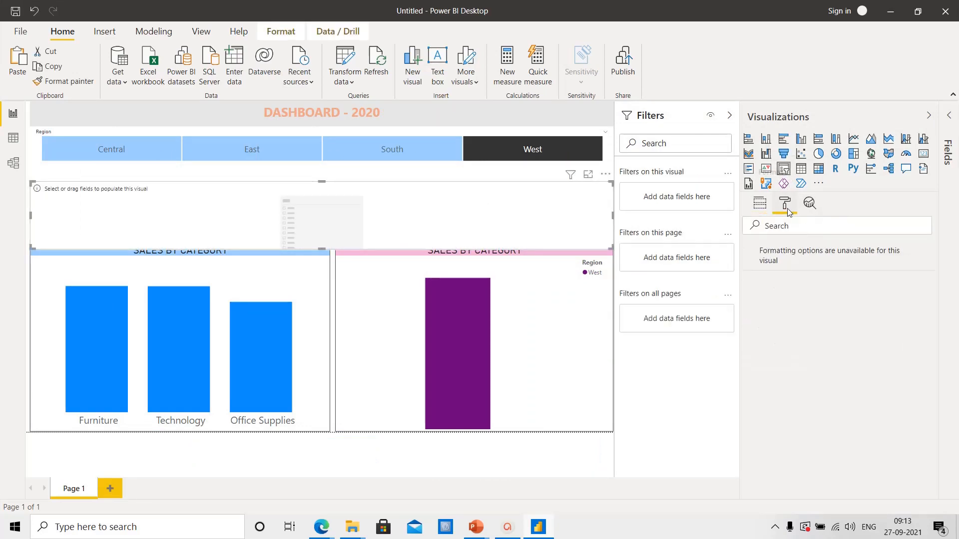
click(761, 204)
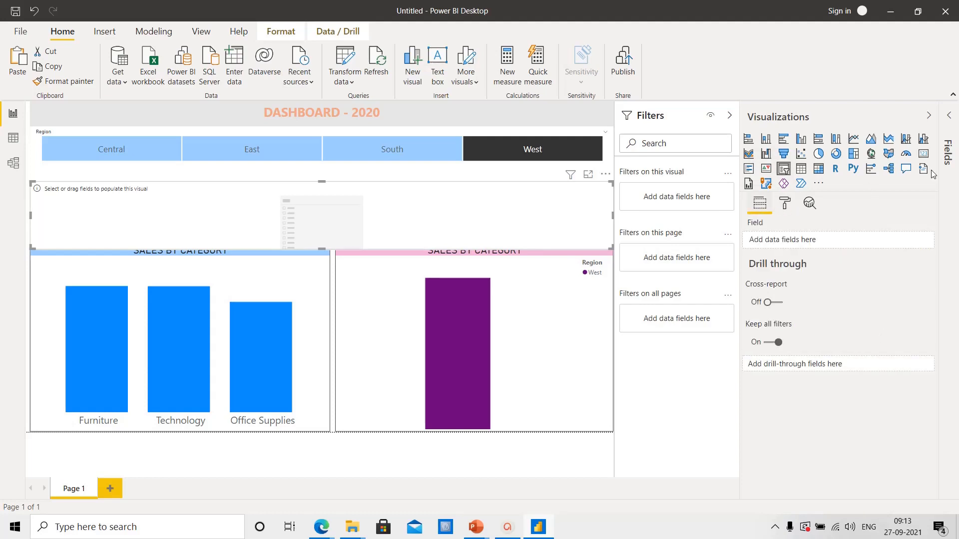
- Try the Orders table's Category as the new slicer's field and remove it
click(951, 116)
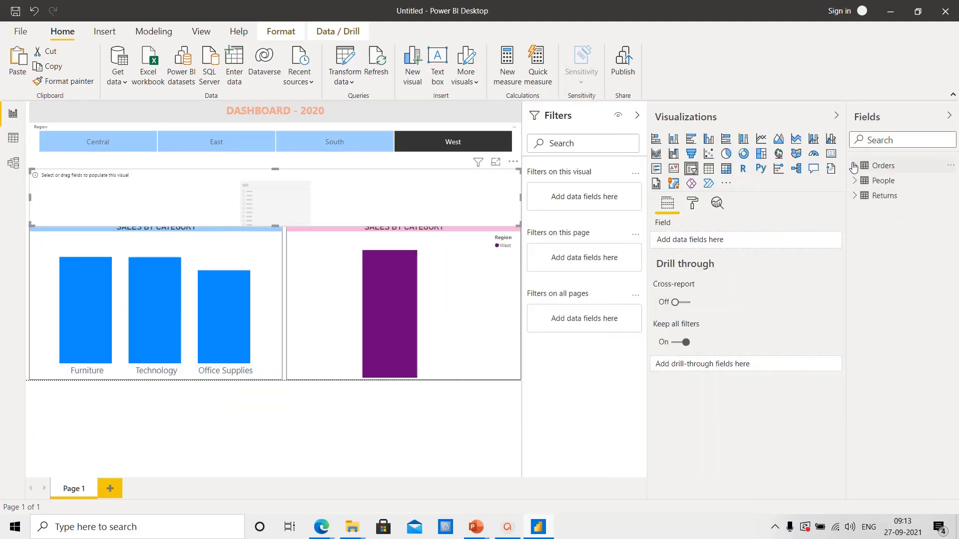
click(854, 166)
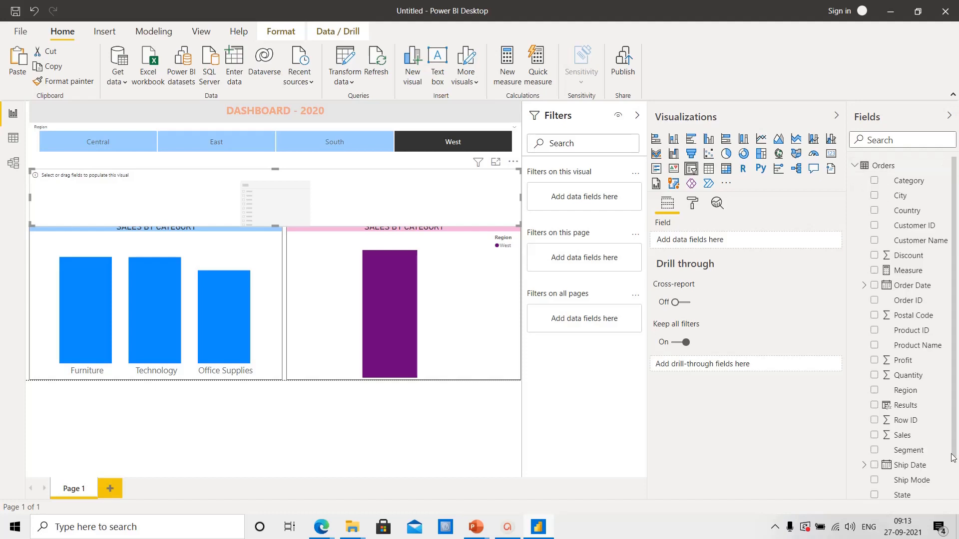
scroll(954, 500, down, 2)
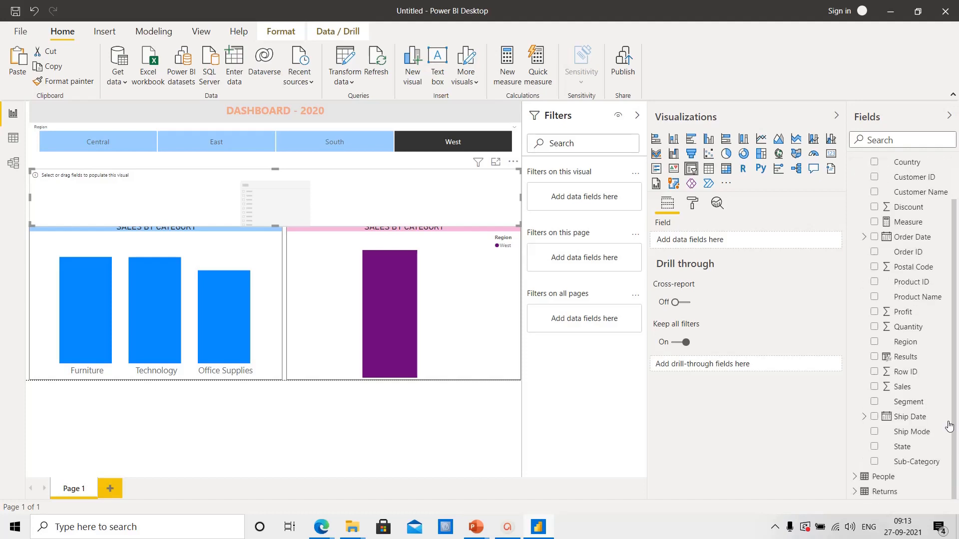
scroll(955, 168, up, 2)
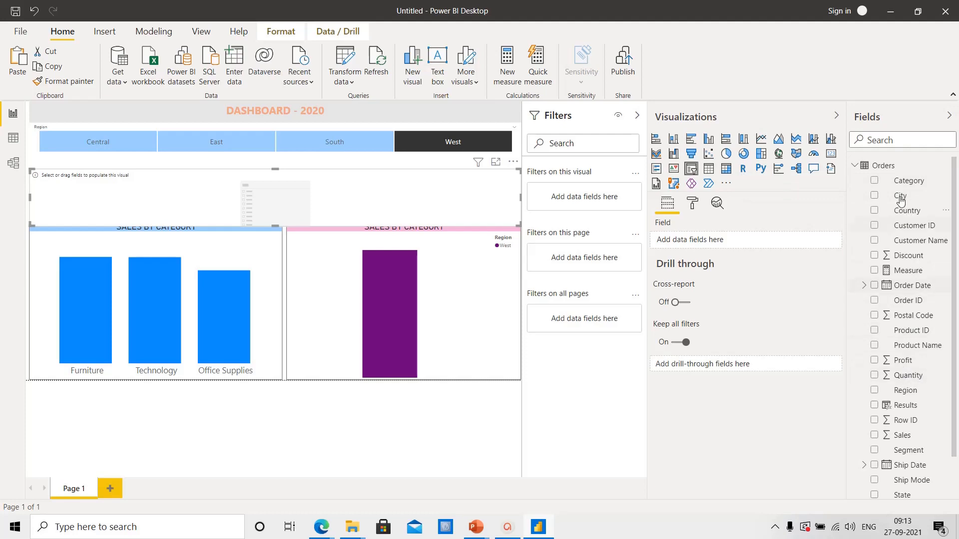
click(875, 181)
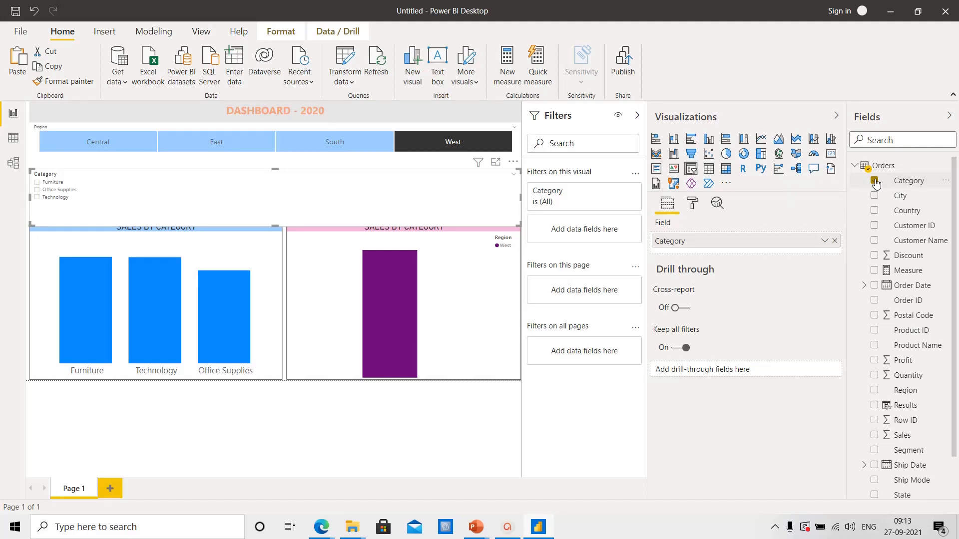
click(875, 180)
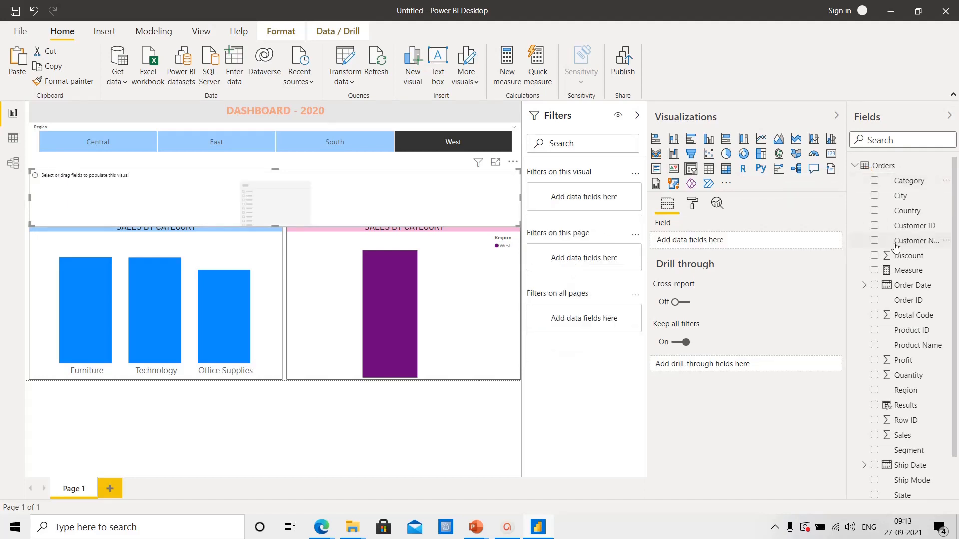
drag(847, 263, 780, 263)
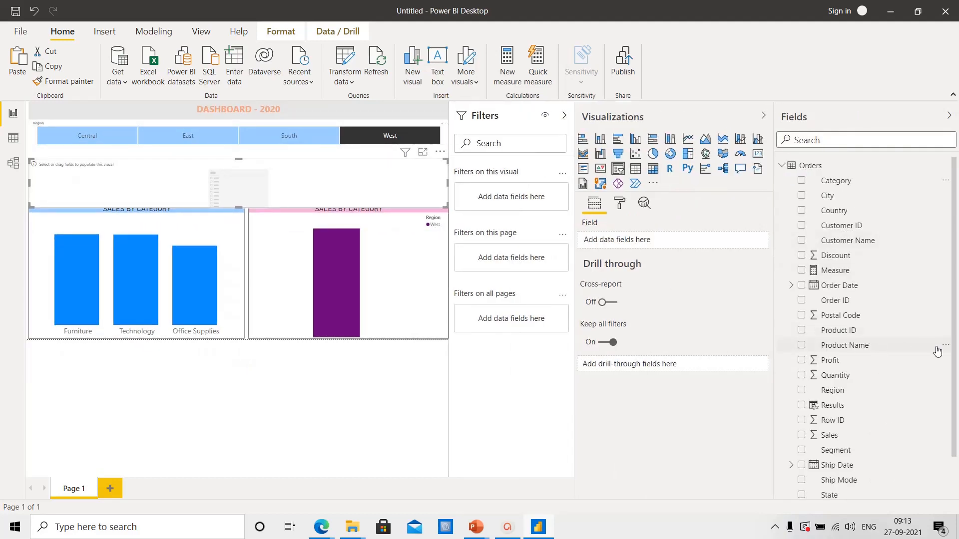
- Check the Results column in the Orders data, and assign Results to the empty slicer as its field
click(13, 138)
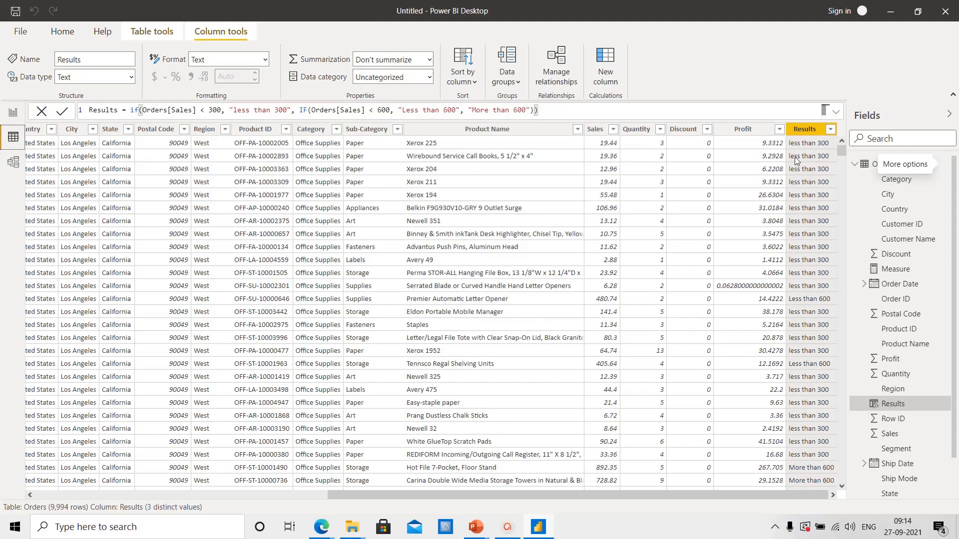
click(13, 113)
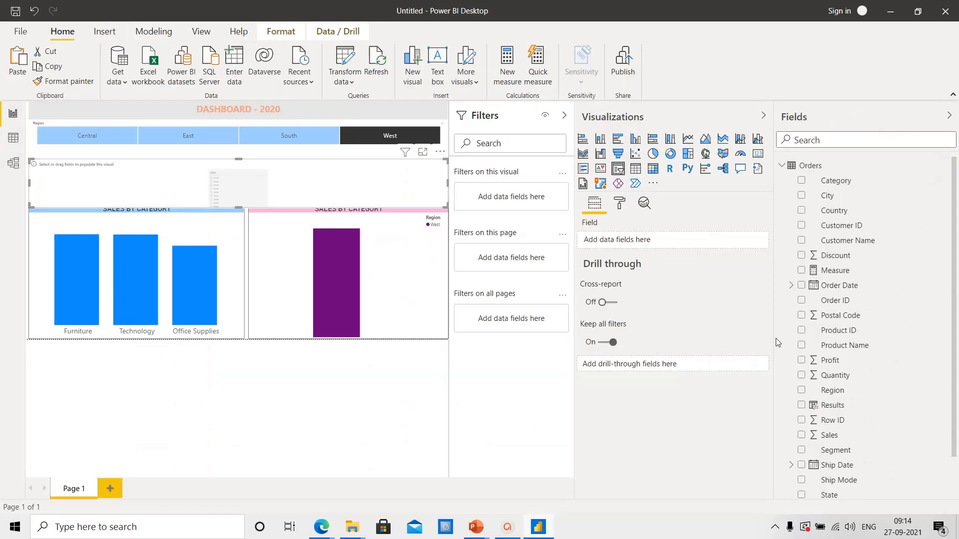
click(800, 407)
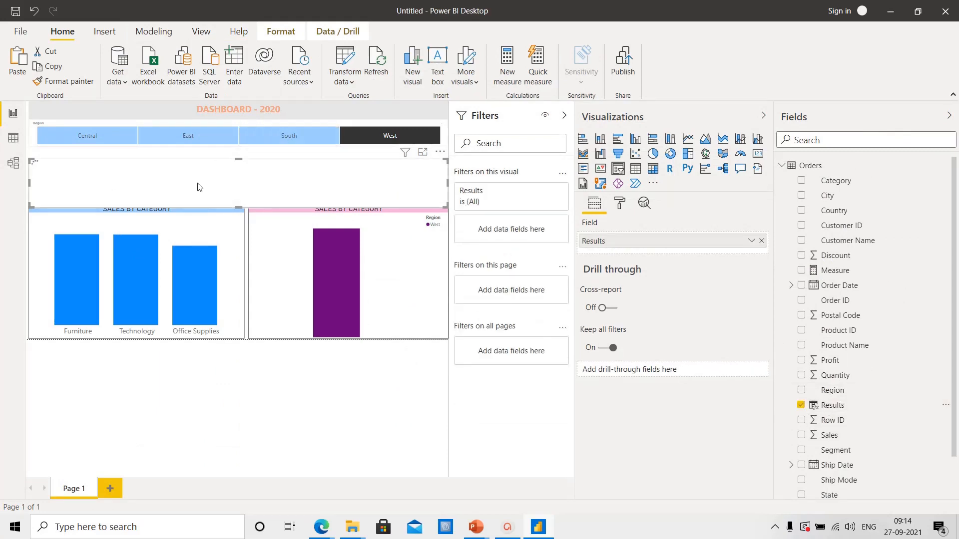
- Set the Results slicer's item text size to 20 pt and resize it into a narrow block directly below the Region slicer
click(620, 203)
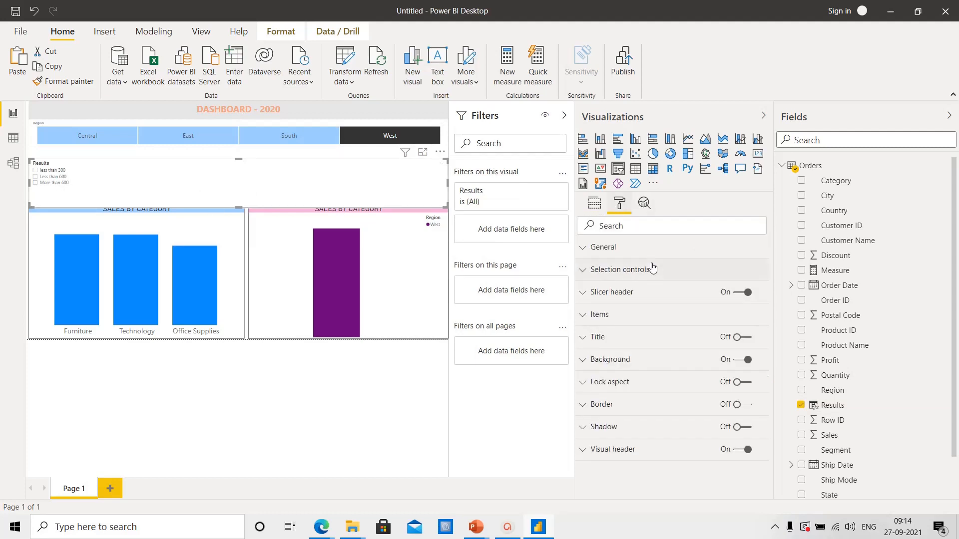
click(585, 322)
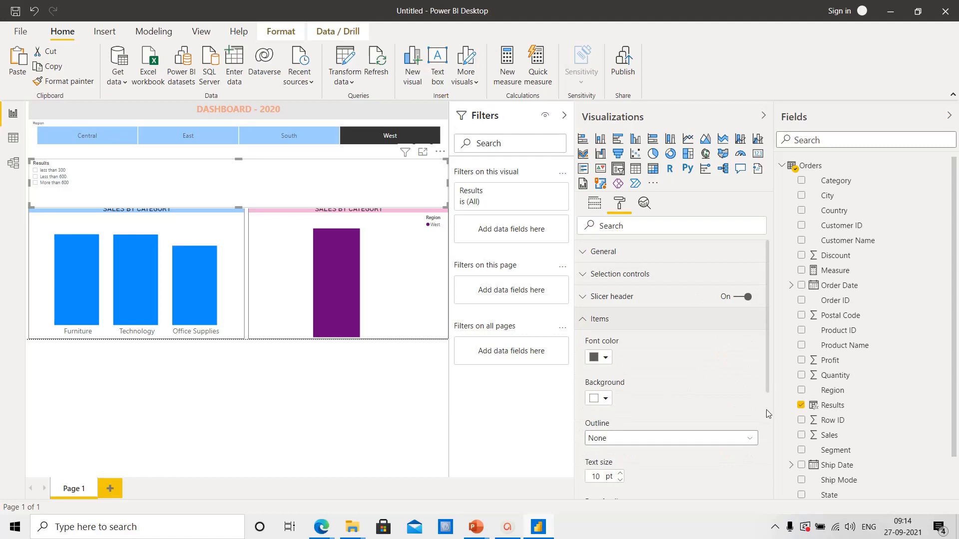
scroll(766, 410, down, 5)
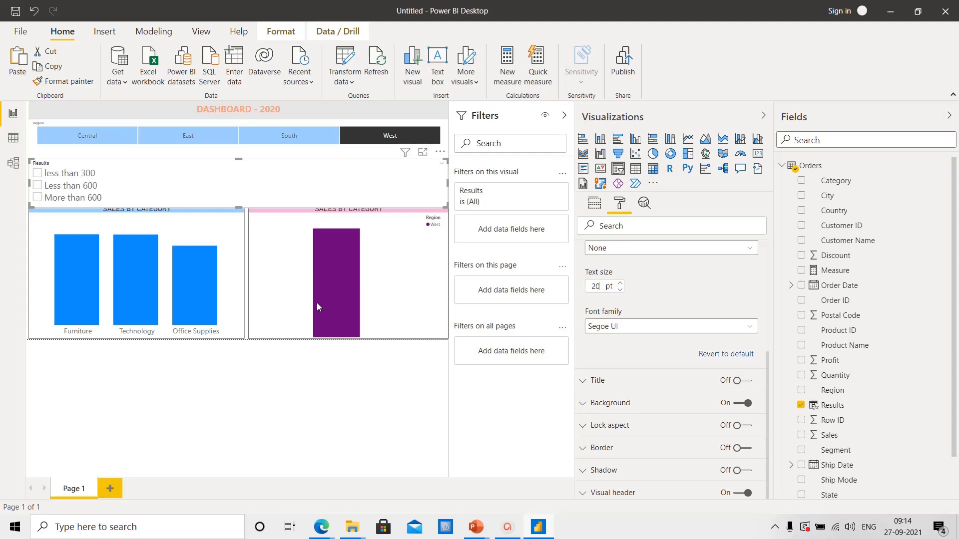
drag(446, 206, 143, 206)
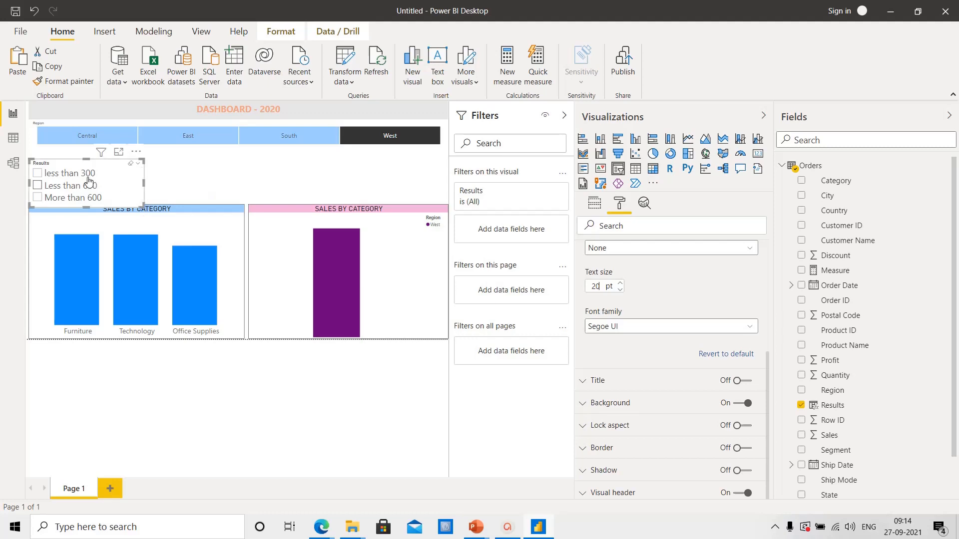
drag(86, 160, 86, 157)
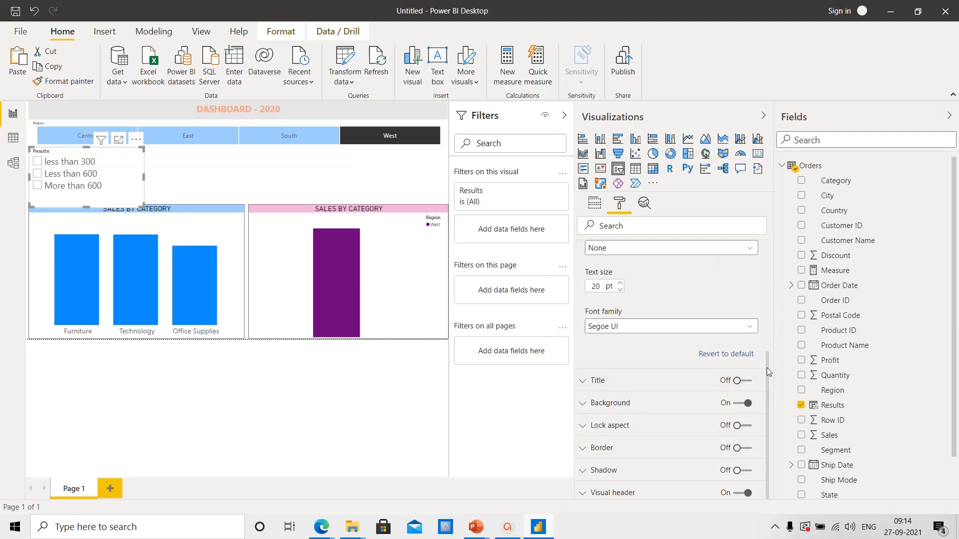
drag(767, 369, 766, 427)
click(582, 495)
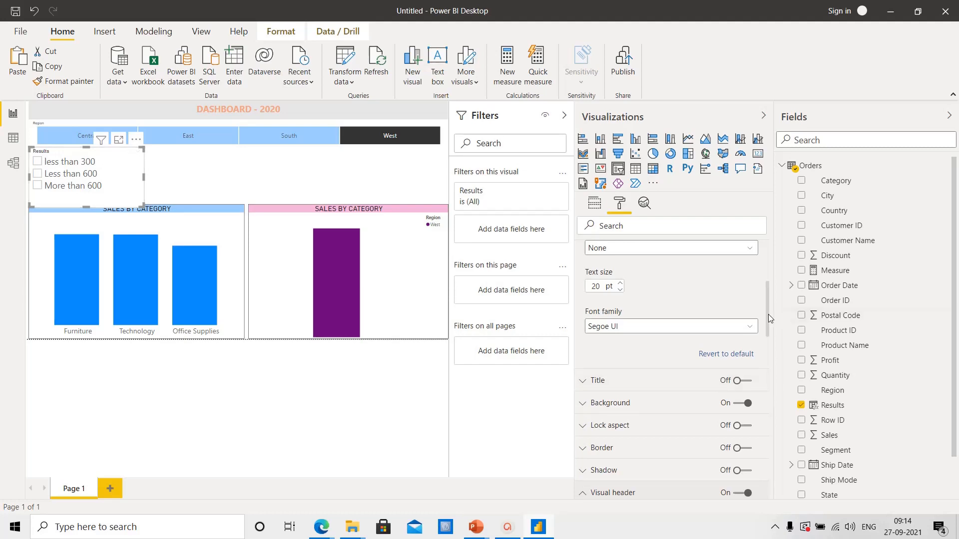
drag(768, 313, 770, 352)
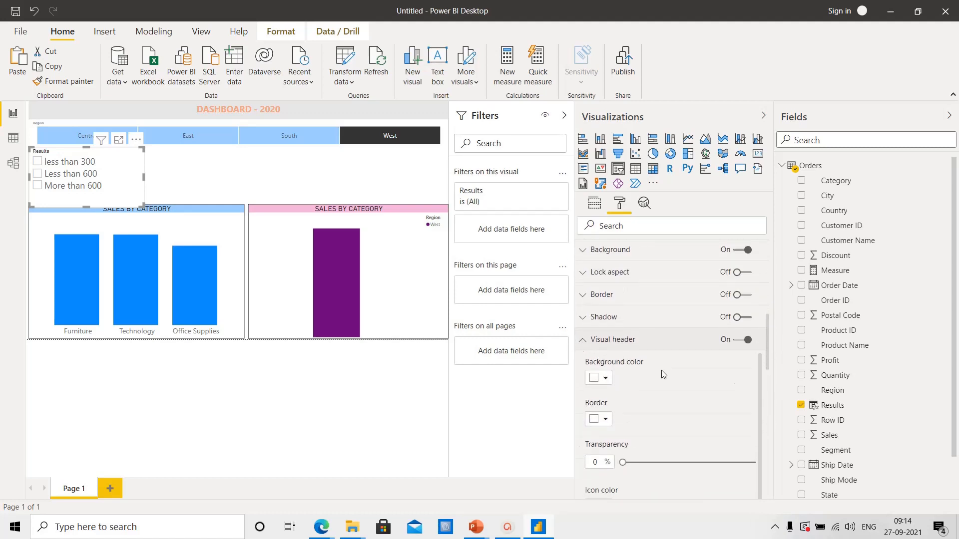
scroll(662, 375, up, 3)
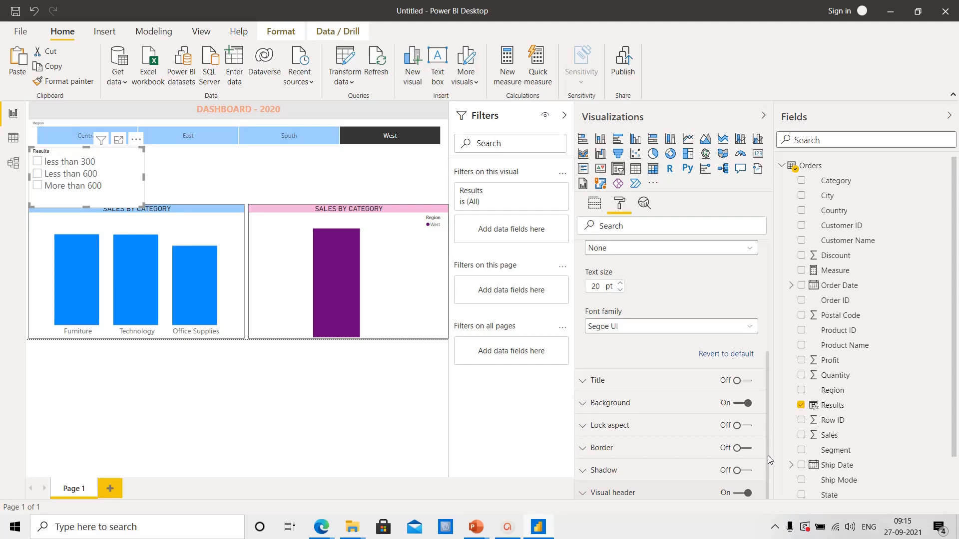
- Give the Results slicer's header a light orange background
drag(769, 456, 773, 335)
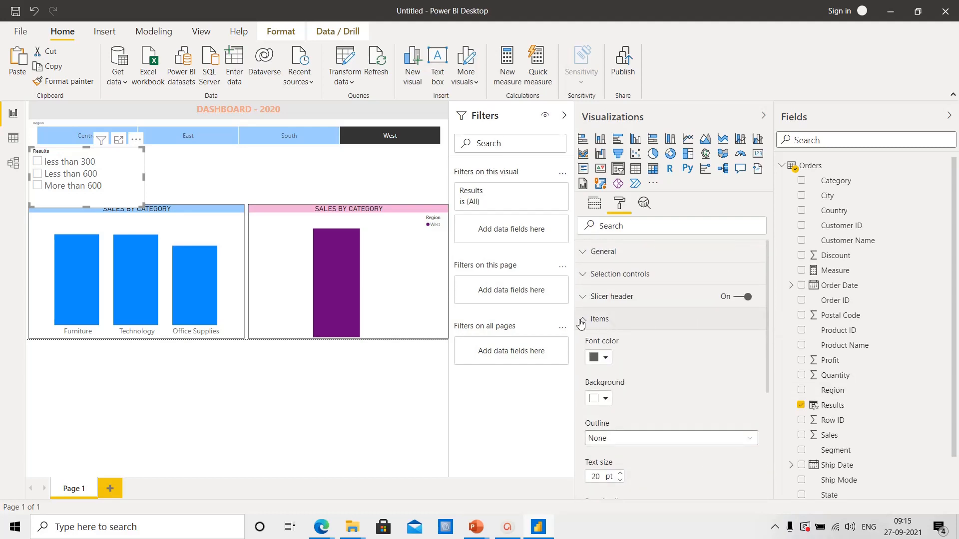
click(581, 324)
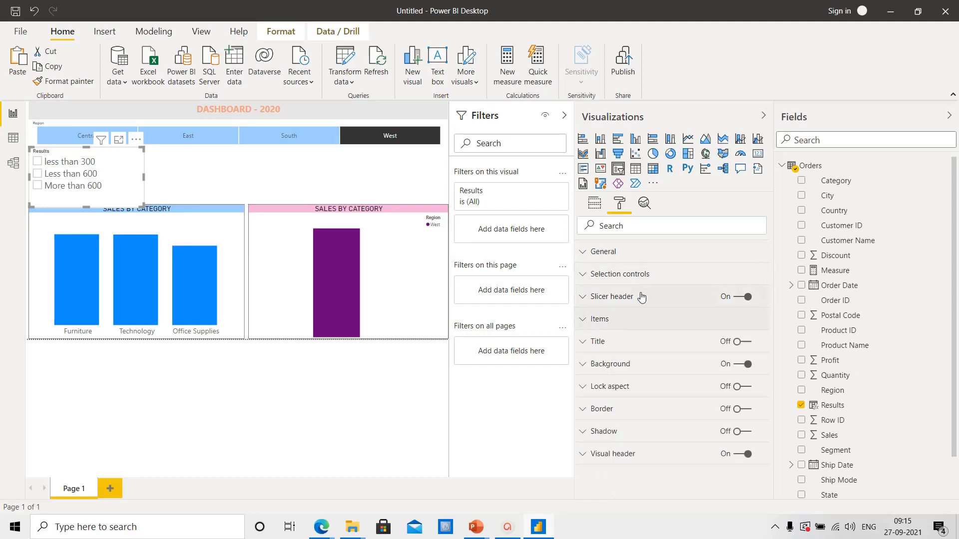
click(584, 297)
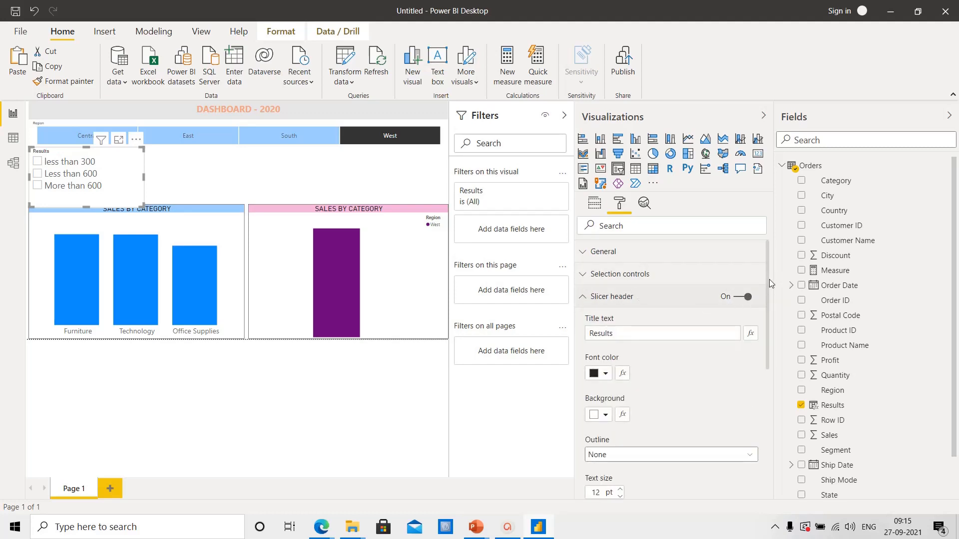
click(605, 418)
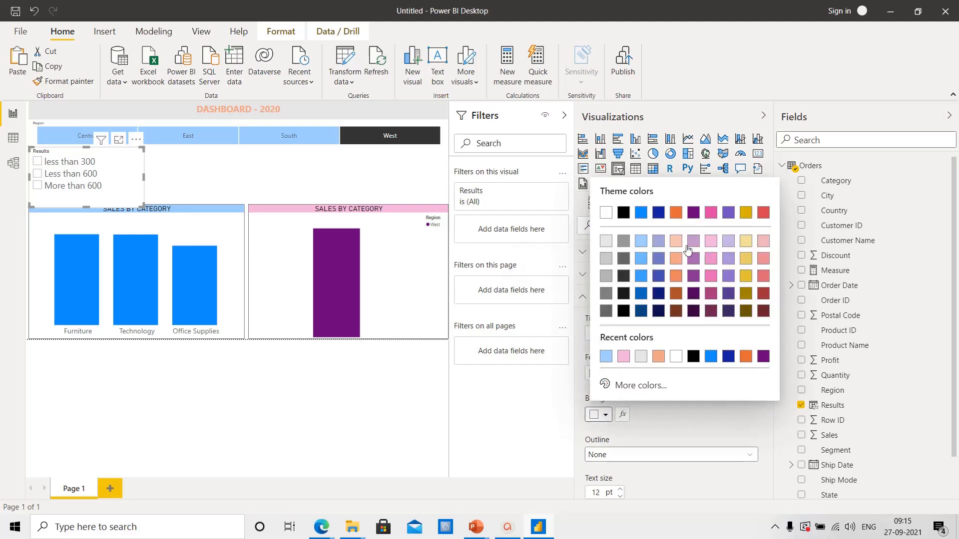
click(677, 242)
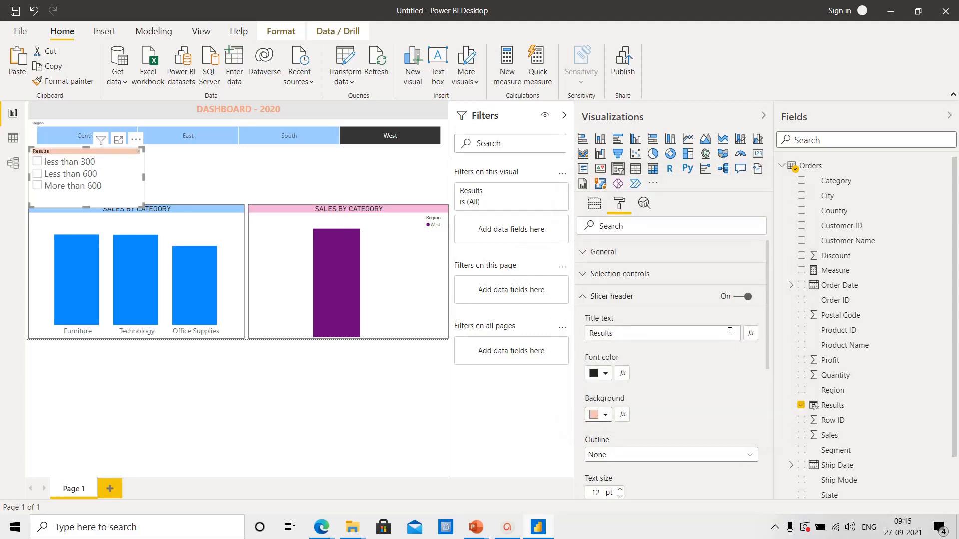
- Replace the slicer header's title text with "CATEGORY SLICER"
click(643, 335)
double_click(643, 334)
text(R)
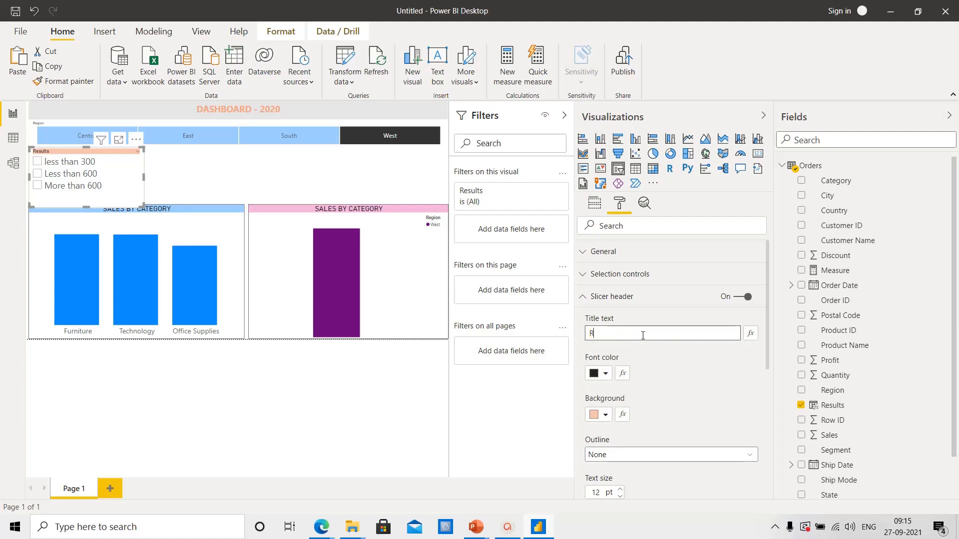
text(ESUL)
text(ORY )
text(SLICER)
- Set the slicer header's text size to 19 pt
drag(766, 338, 768, 410)
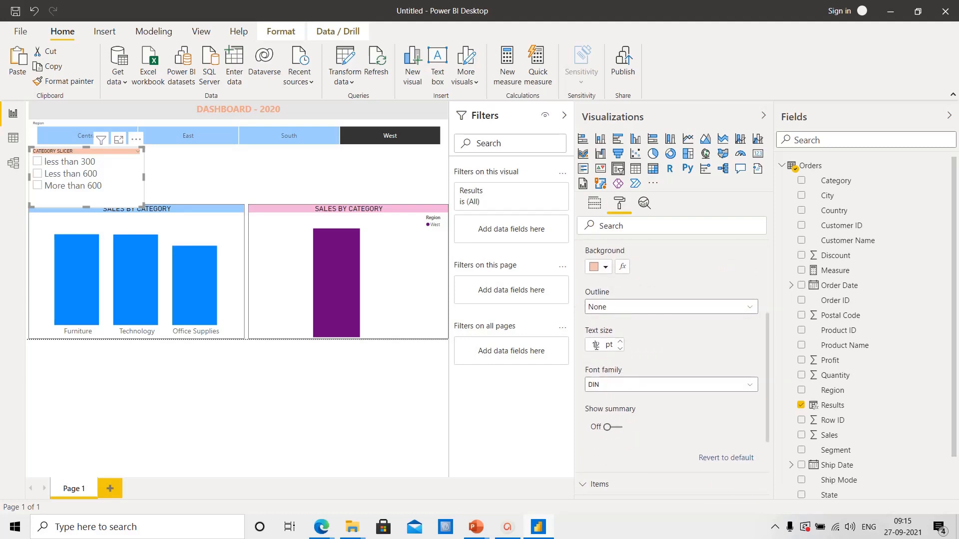
key(Delete)
text(6)
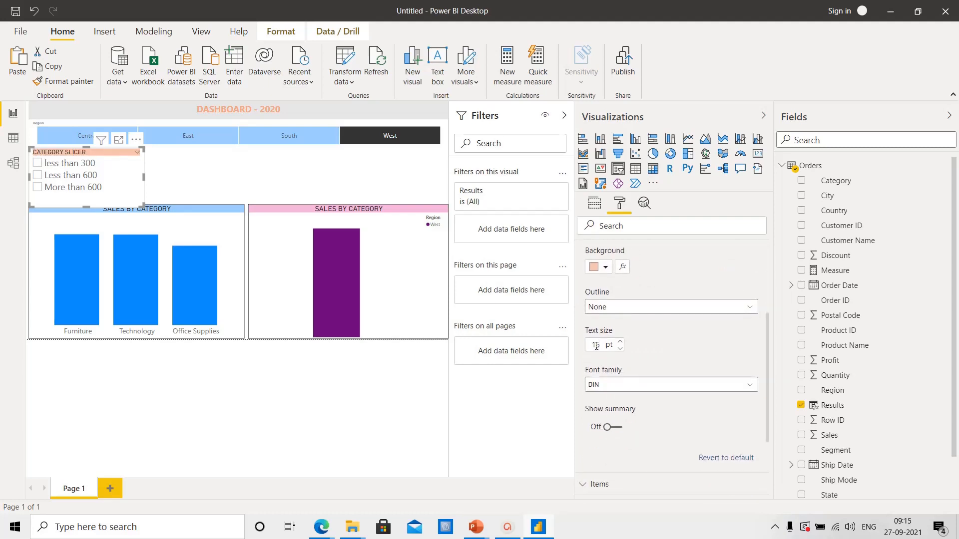
key(Up)
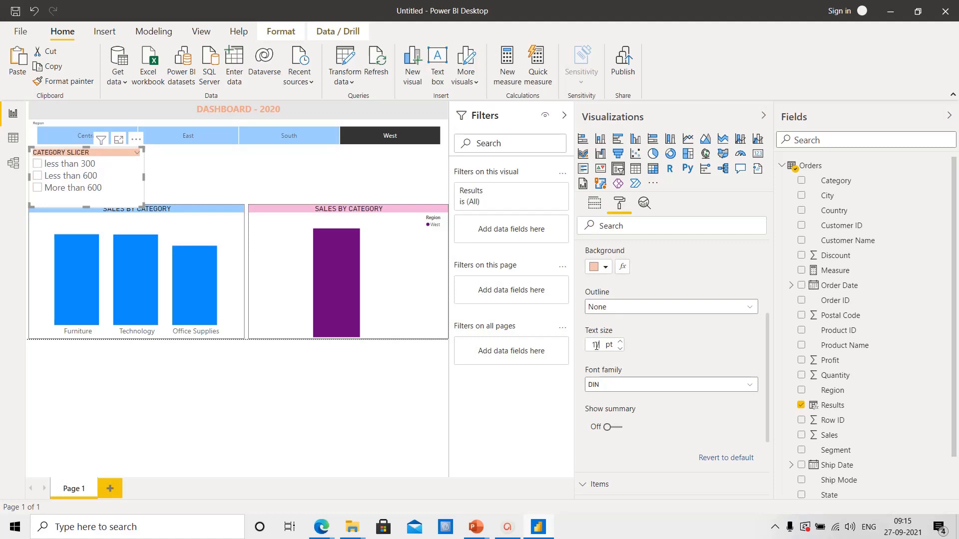
key(Up)
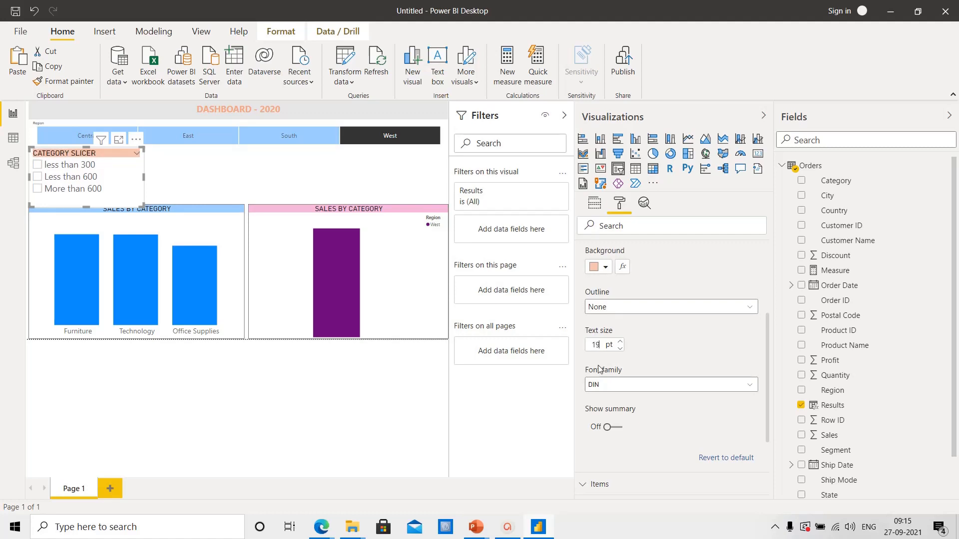
- Set the slicer header's font family to Segoe UI Bold and shorten the slicer so it clears the chart title beneath it
click(644, 393)
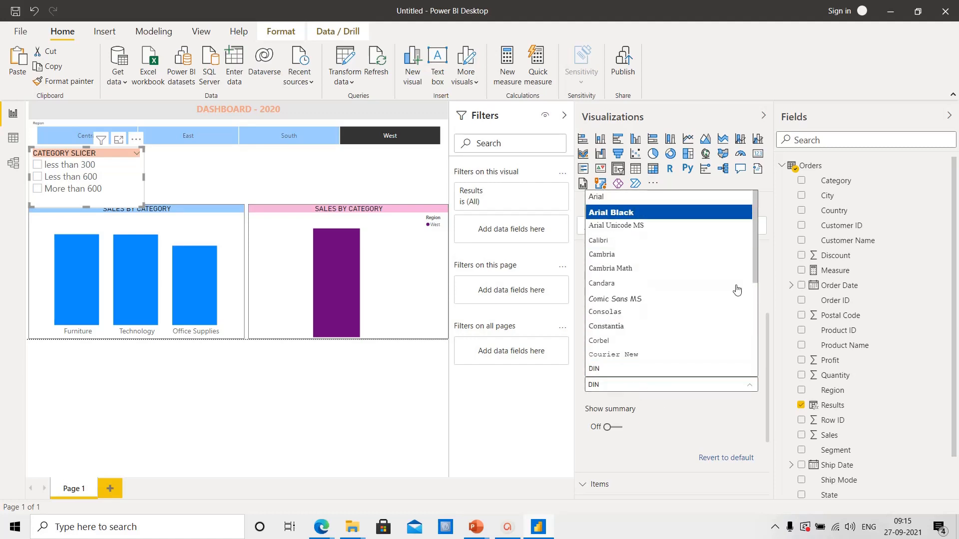
scroll(720, 347, down, 2)
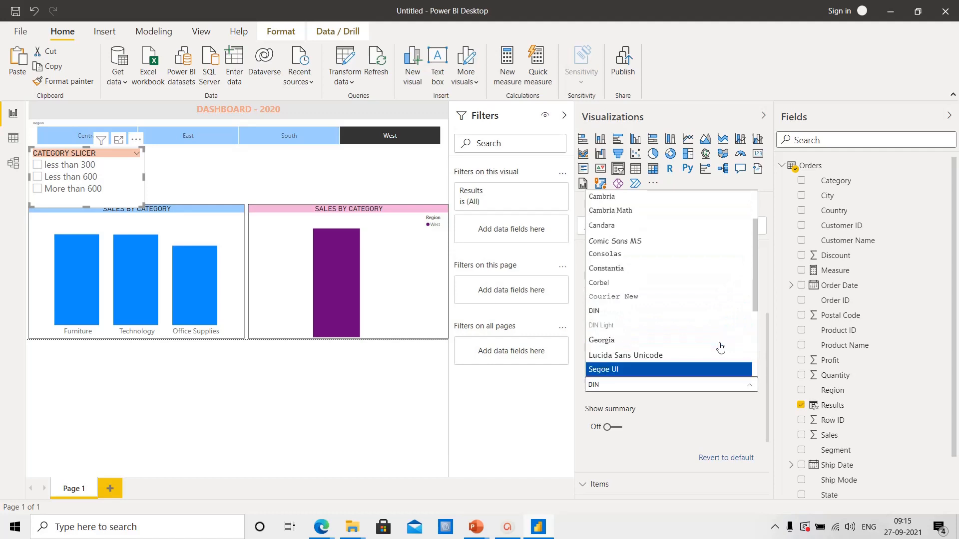
key(Down)
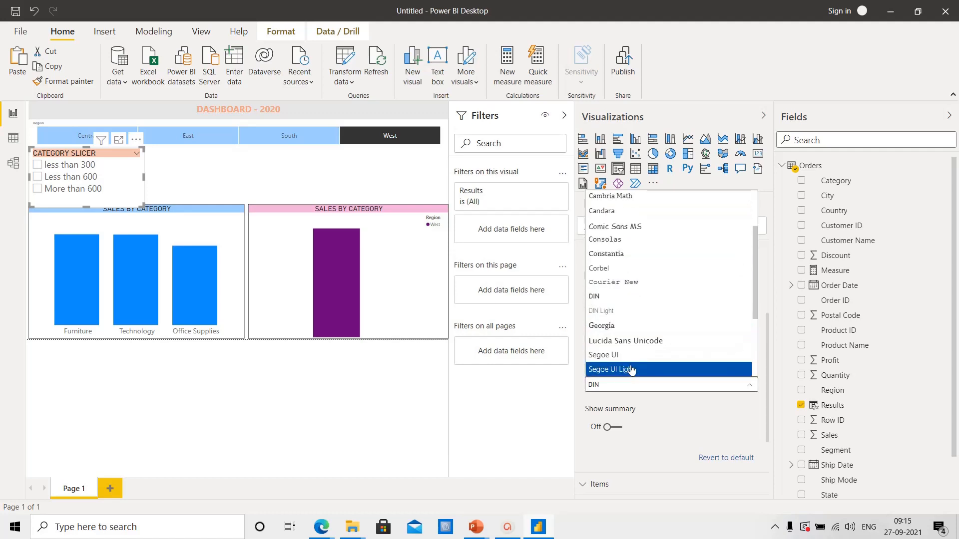
key(Down)
key(Down)
key(Down)
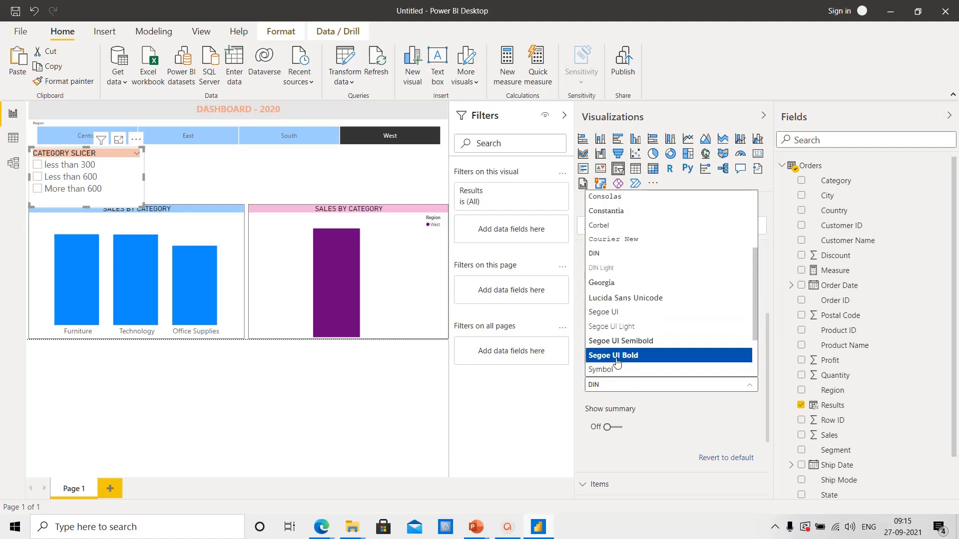
click(616, 358)
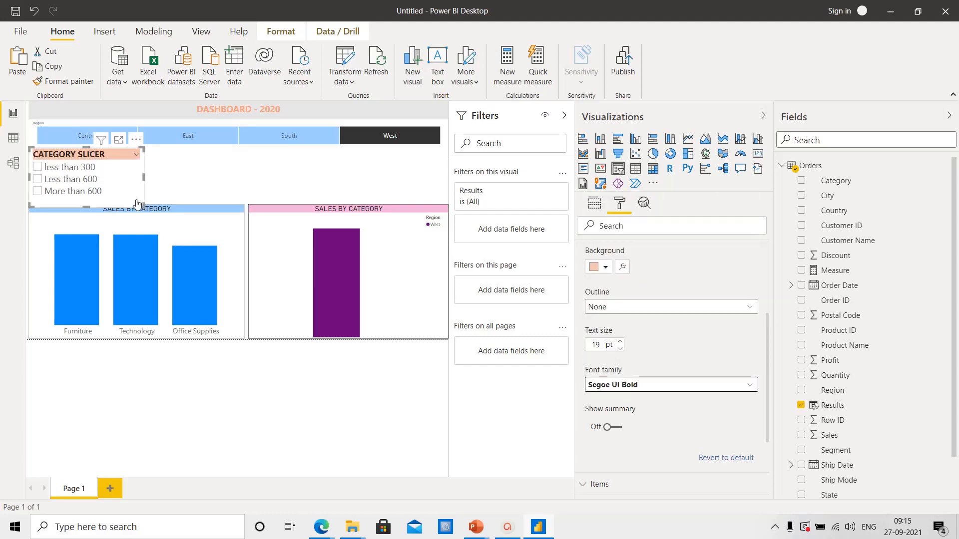
drag(142, 203, 143, 200)
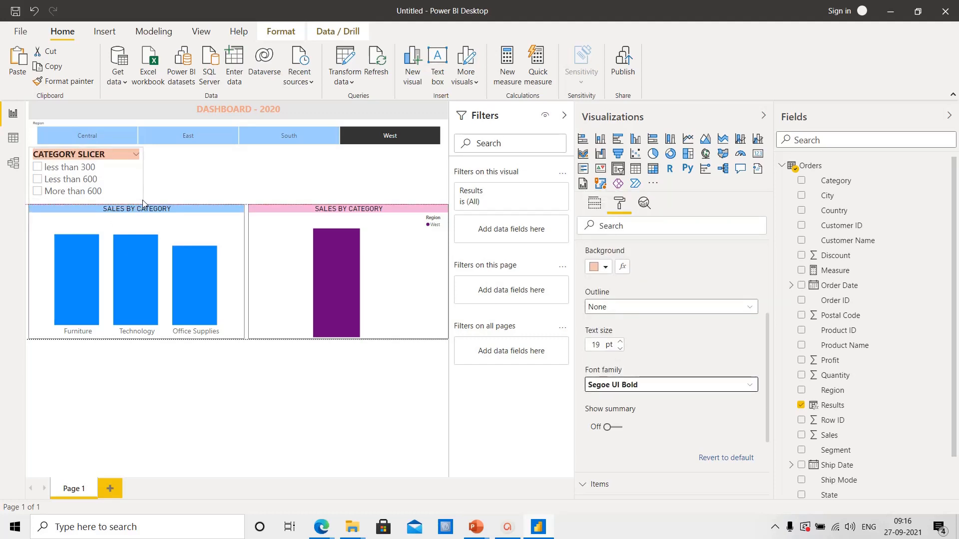
click(206, 184)
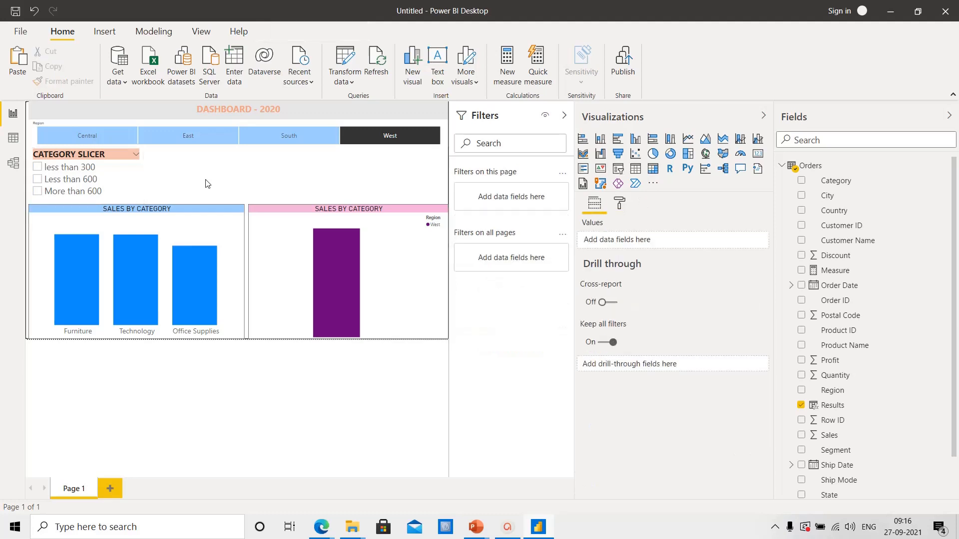
- Filter the dashboard to the South region and the "less than 300" sales range
click(298, 137)
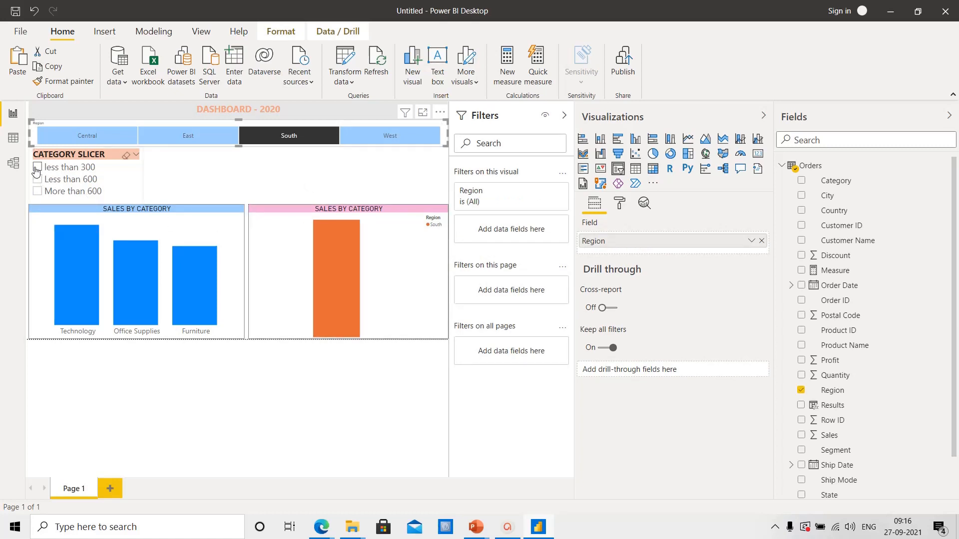
click(37, 170)
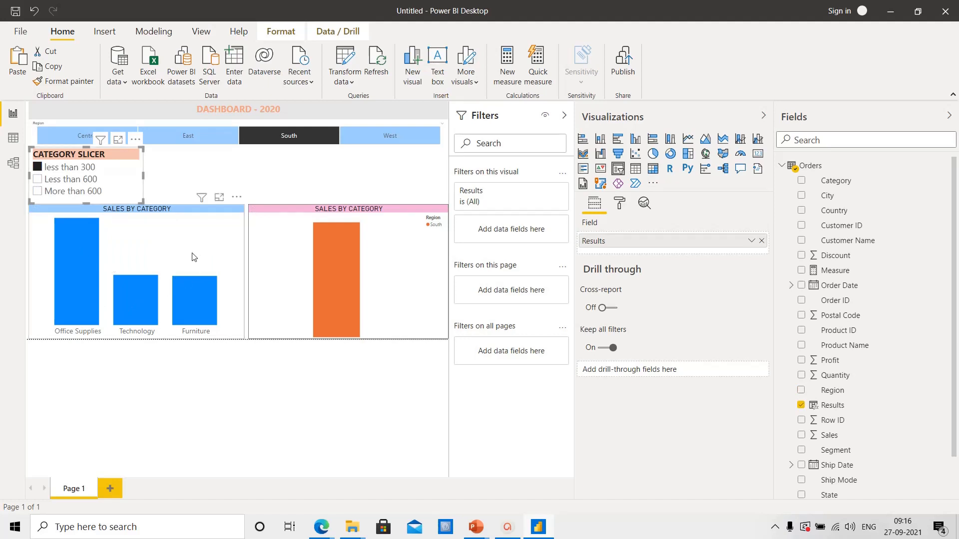
- Turn on data labels for the blue Sales by Category column chart and open their formatting settings
click(150, 231)
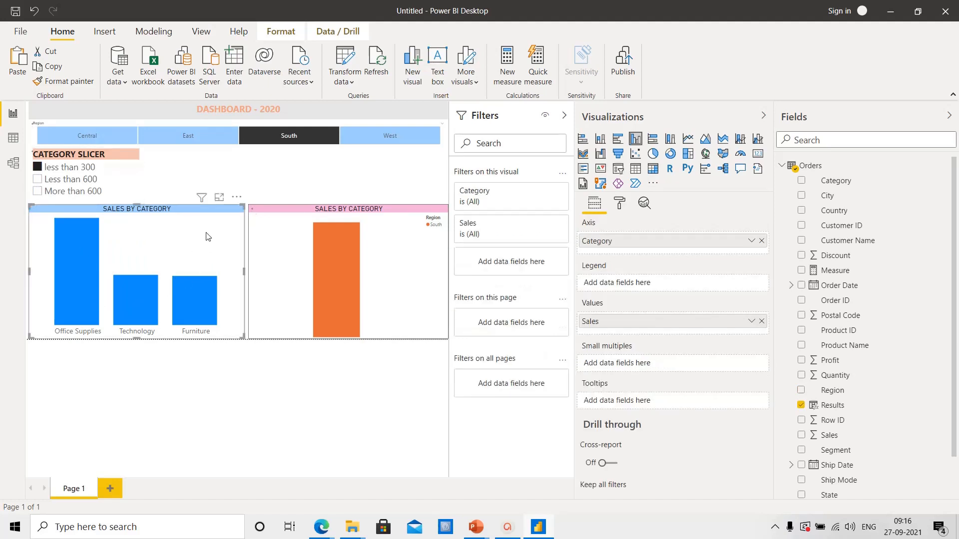
click(617, 208)
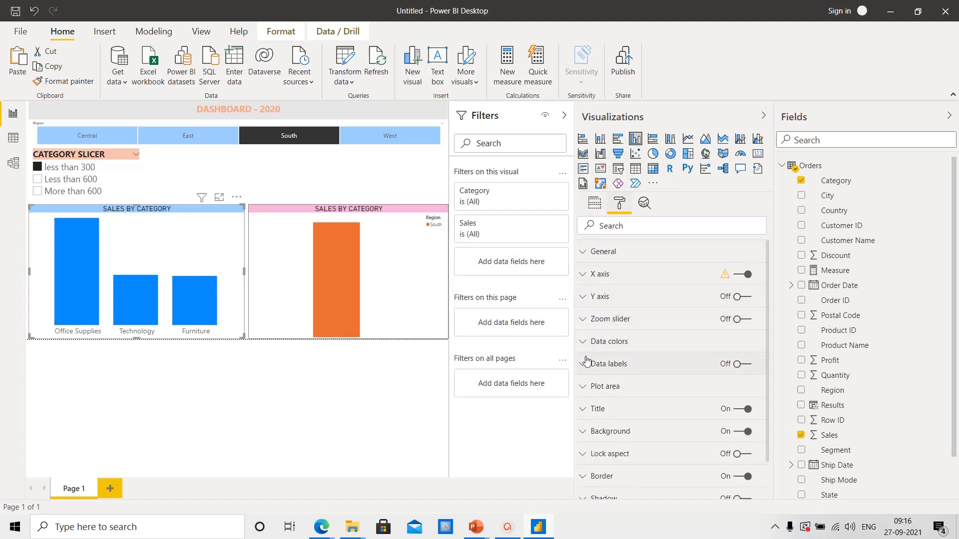
click(750, 367)
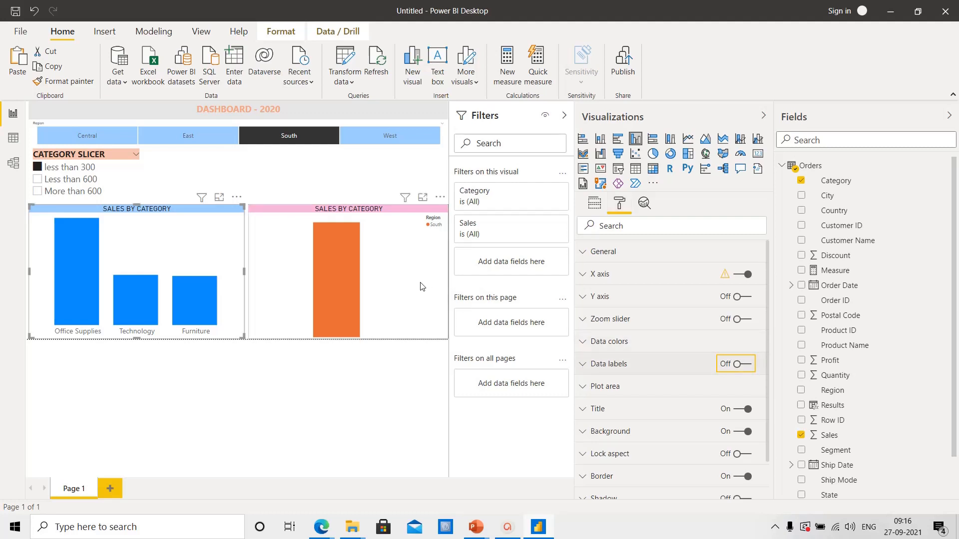
click(749, 368)
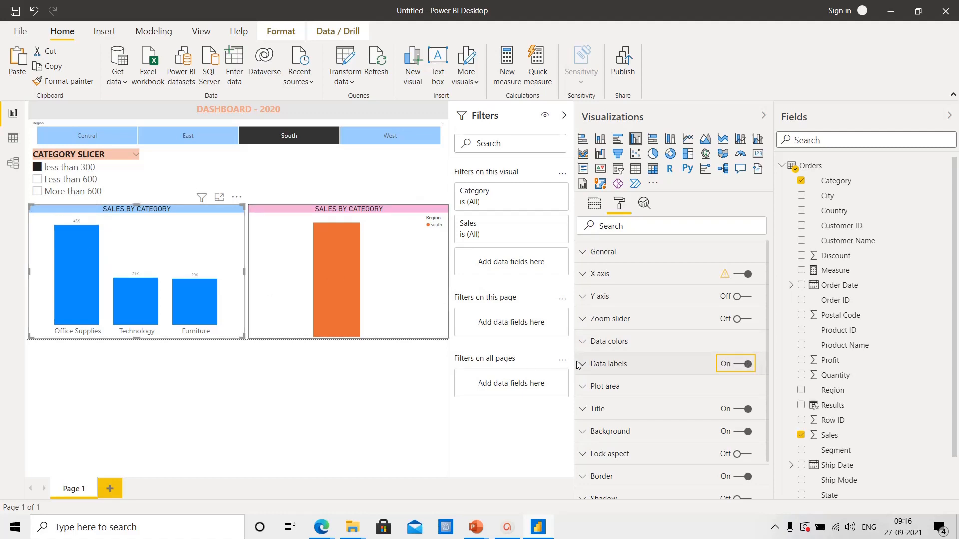
click(675, 368)
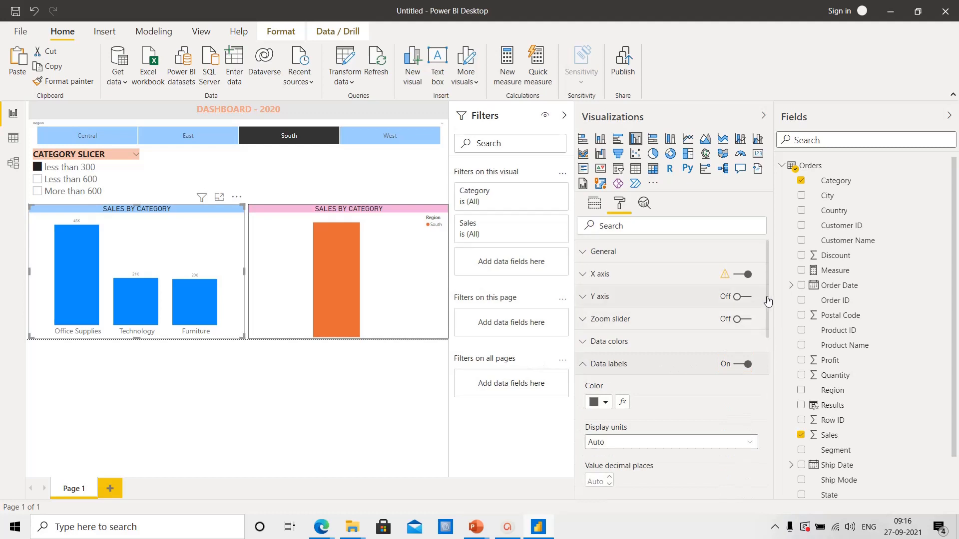
- Set the blue column chart's data label text size to 16 pt and clear the "less than 300" filter in the category slicer
drag(766, 296, 769, 400)
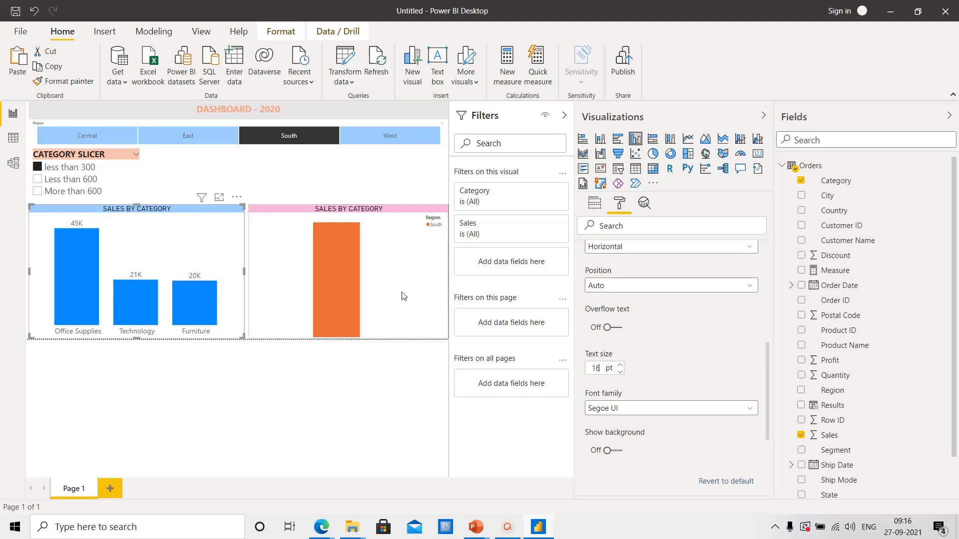
click(437, 323)
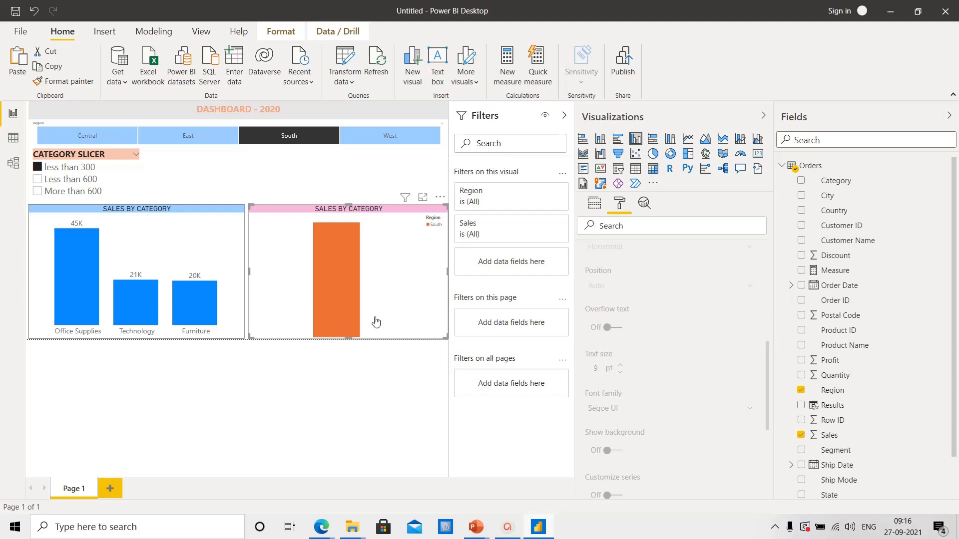
click(166, 201)
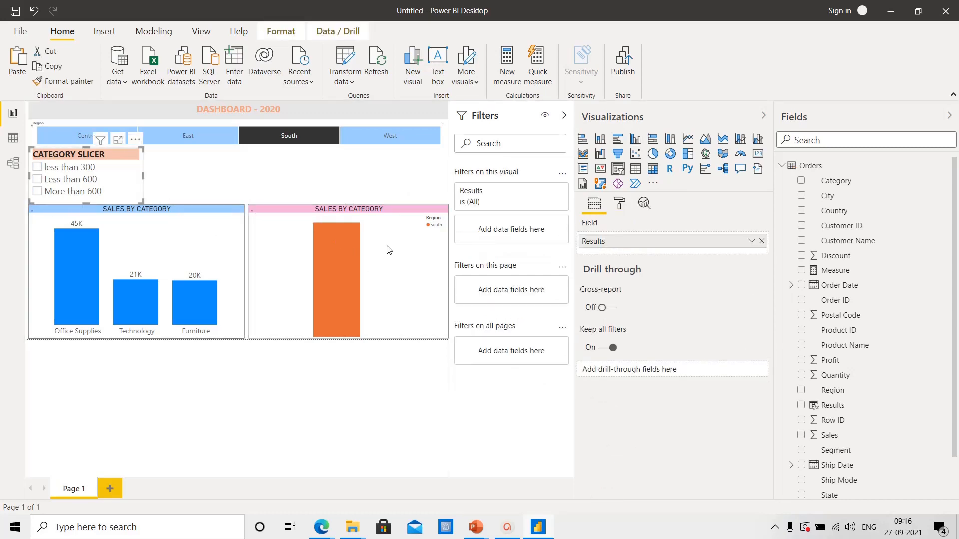
- Turn on data labels for the orange region column chart and set their text size to 16 pt
click(619, 211)
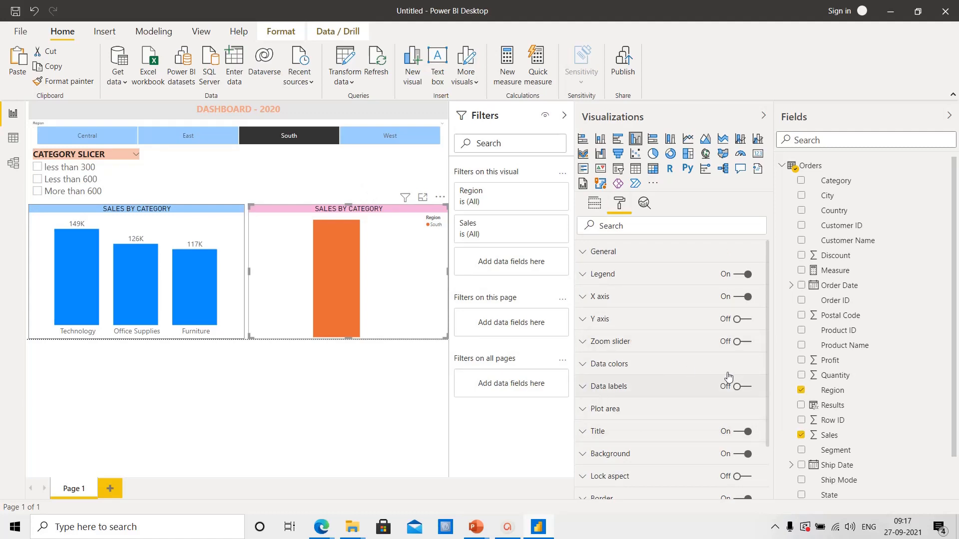
click(751, 387)
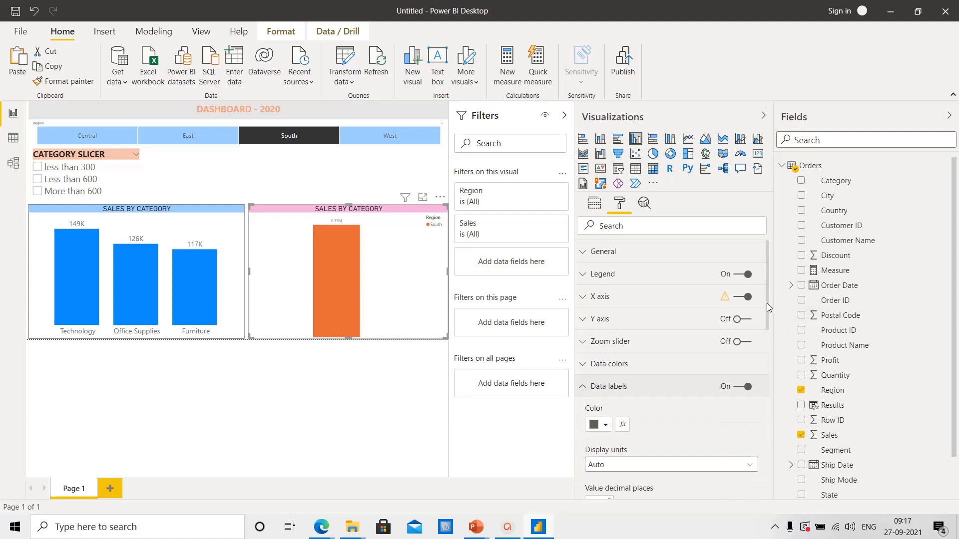
drag(766, 303, 767, 396)
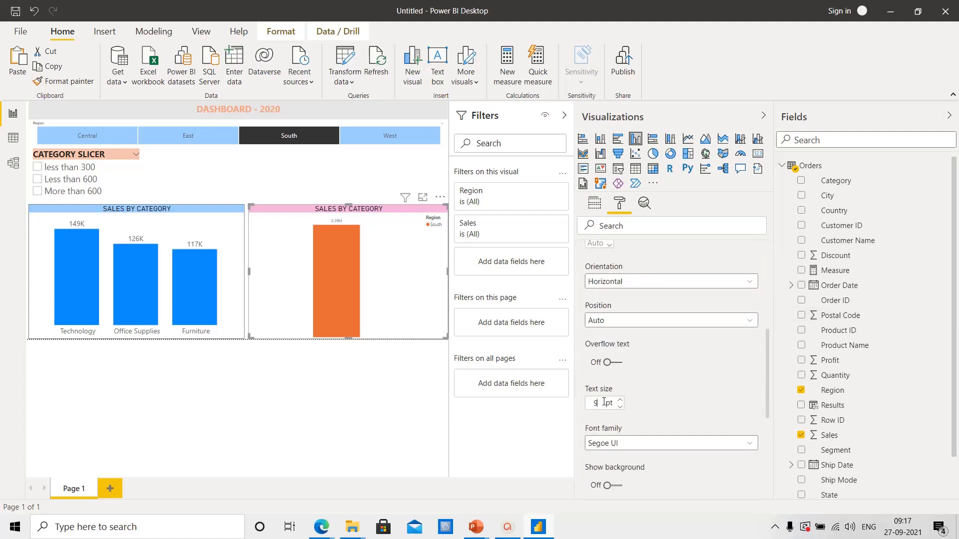
text(12)
key(Up)
- Set the font family of the orange chart's data labels to Segoe UI Bold
click(607, 443)
key(Down)
key(Down)
key(Down)
key(Down)
key(Down)
key(Down)
key(Down)
key(Down)
key(Down)
key(Down)
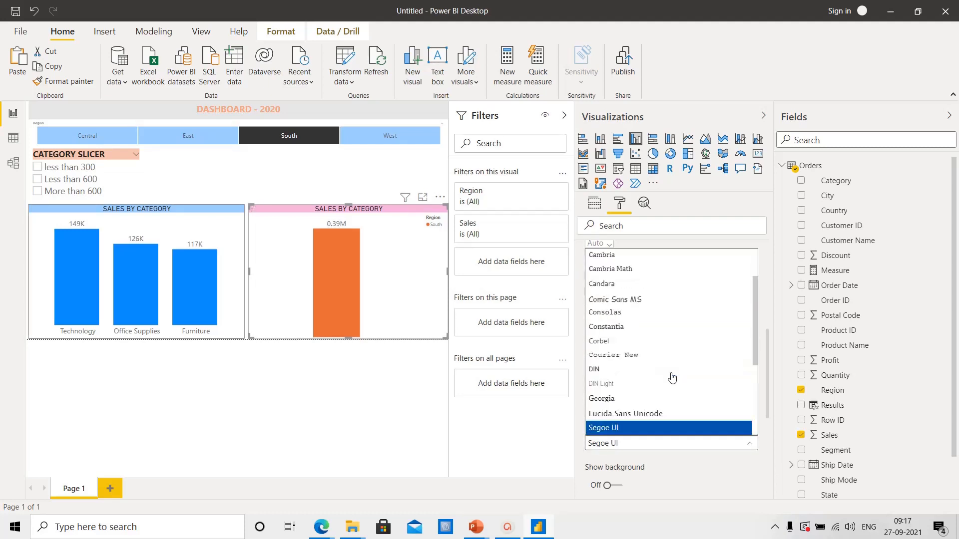
key(Down)
key(Down)
key(Down)
key(Down)
key(Down)
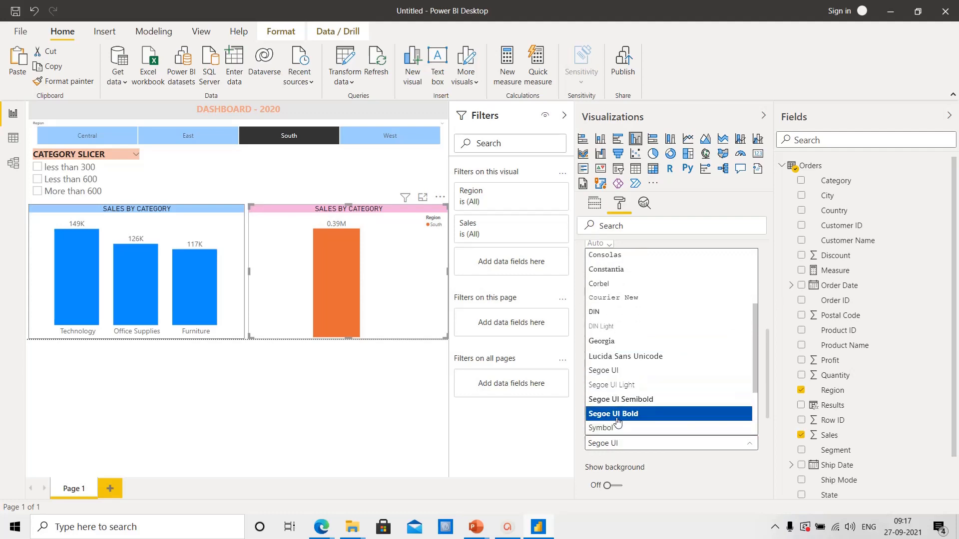
click(618, 419)
- Collapse the Filters, Visualizations and Fields panes to enlarge the dashboard canvas
click(390, 189)
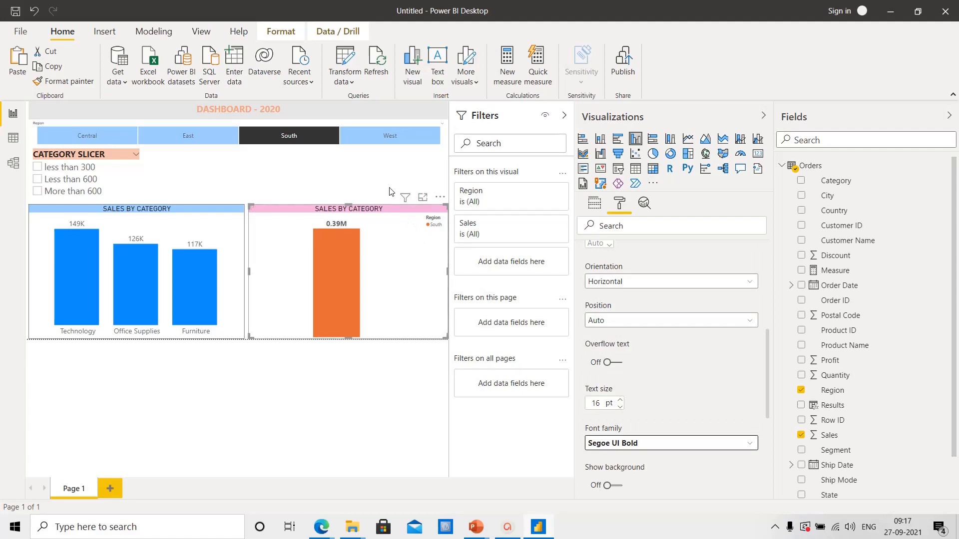
click(564, 118)
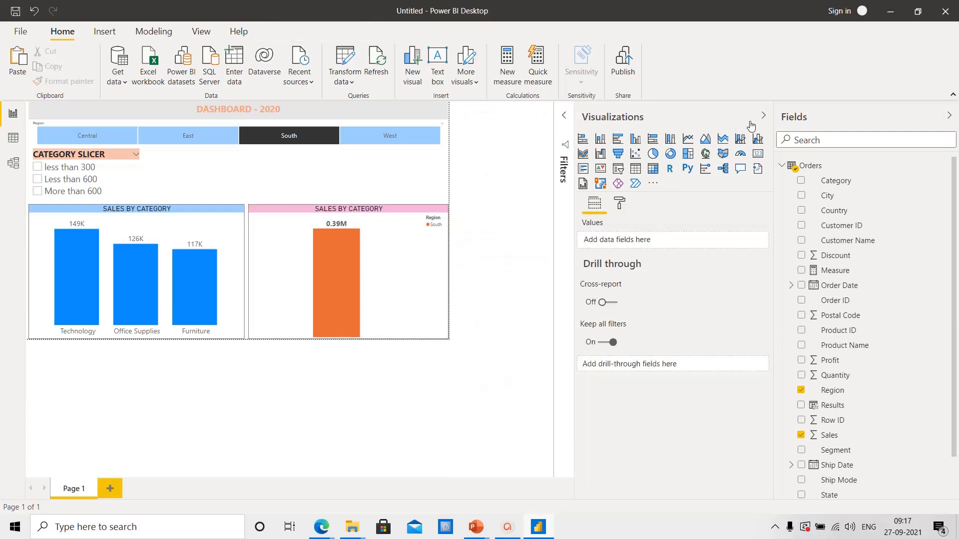
click(763, 118)
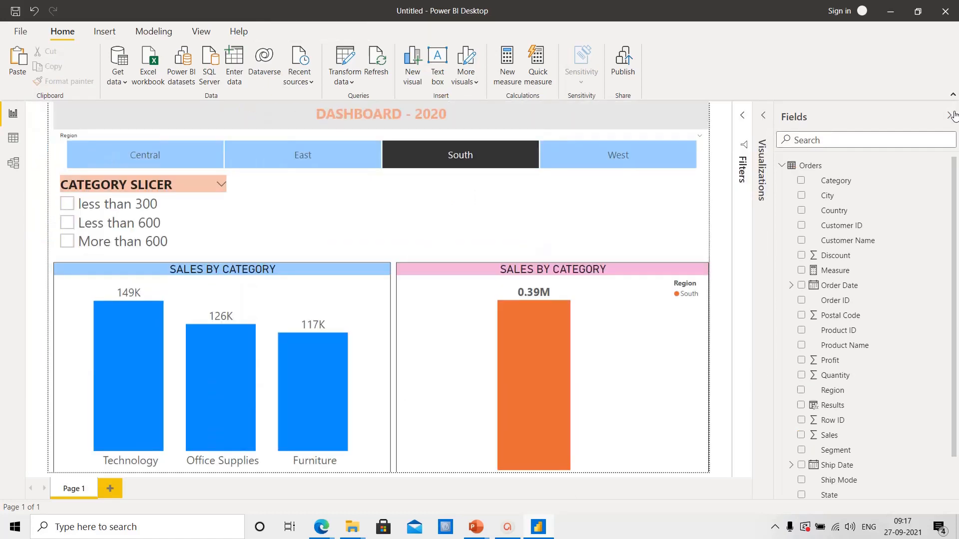
click(949, 116)
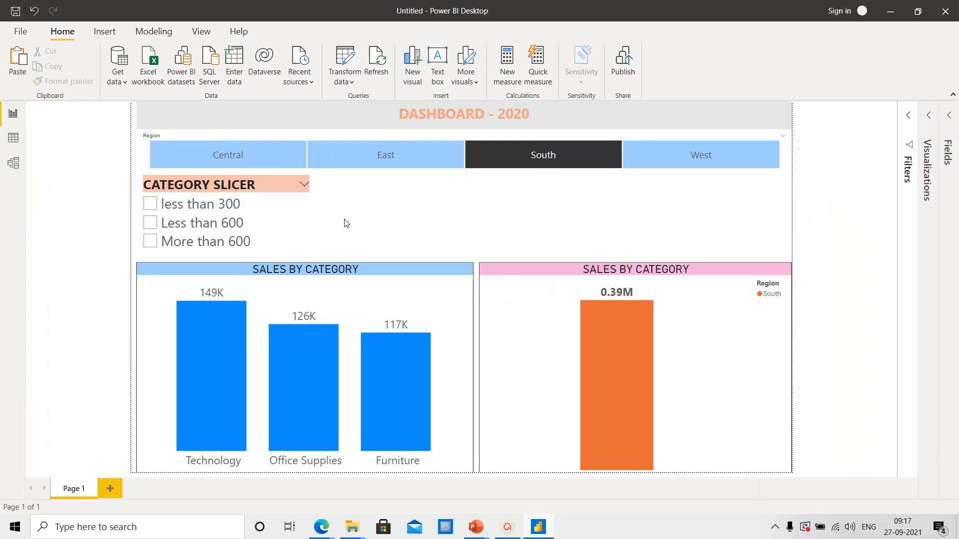
- Switch the category slicer from a list to a dropdown and refit it in the gap above the blue chart
click(250, 179)
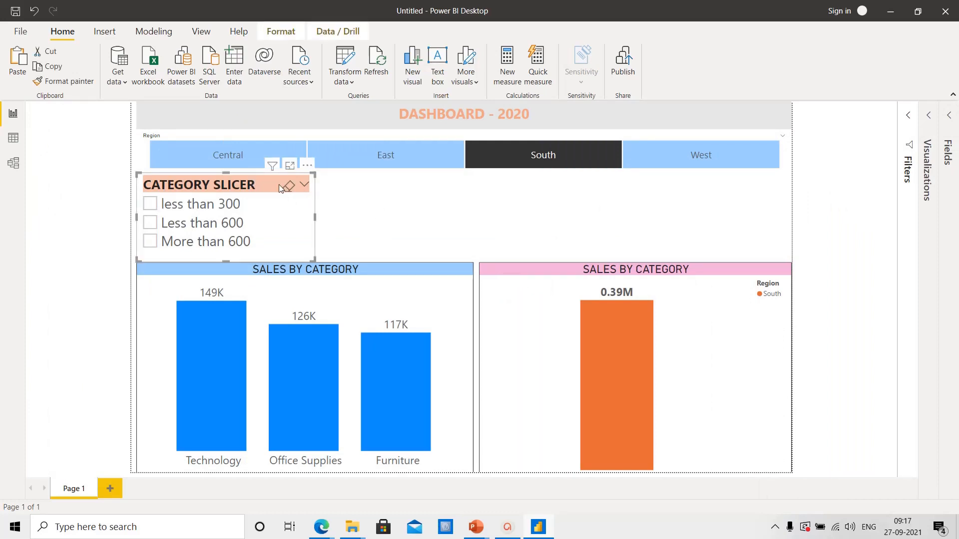
click(304, 187)
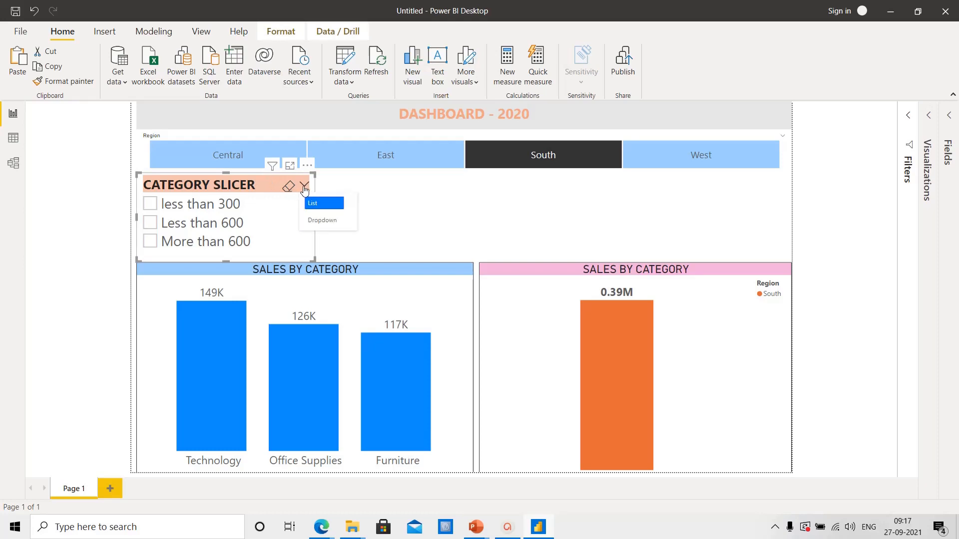
click(323, 220)
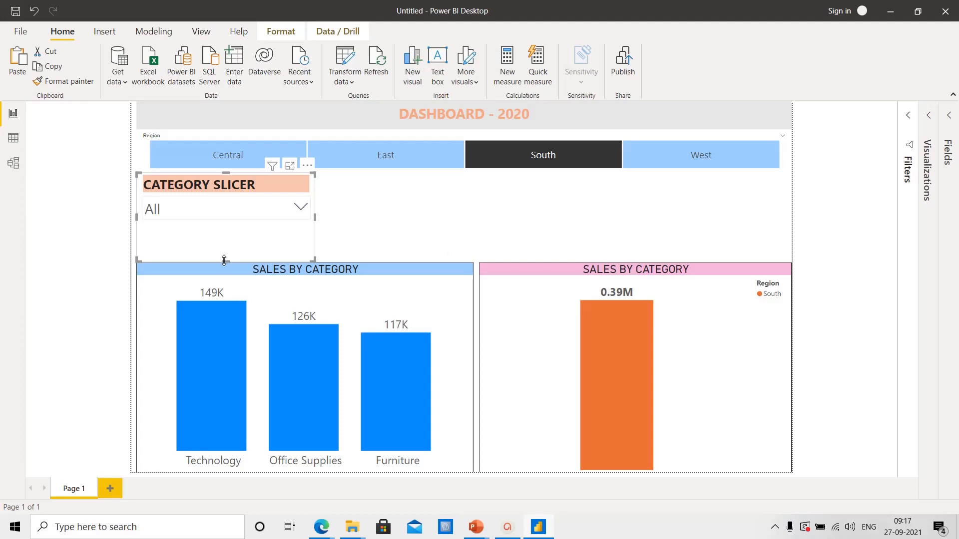
drag(224, 260, 223, 225)
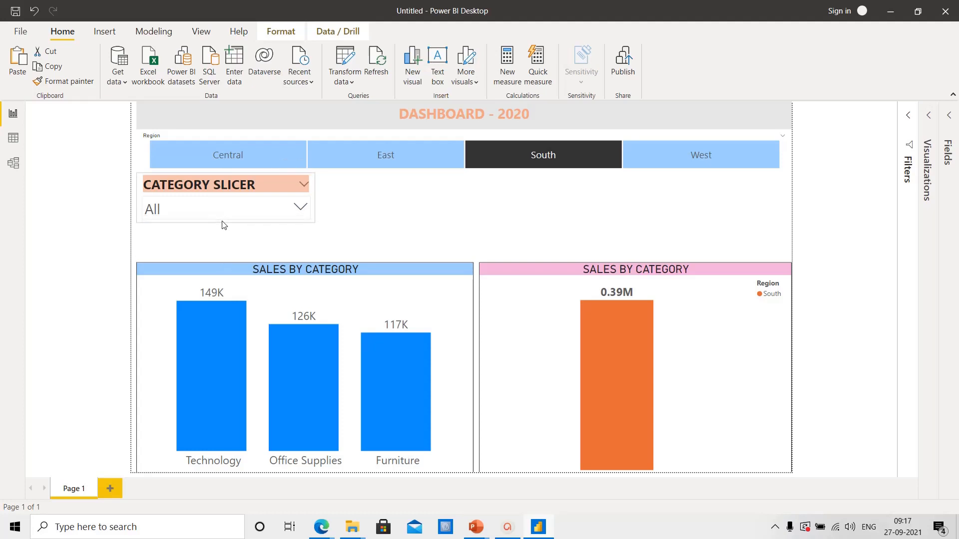
drag(234, 191, 231, 210)
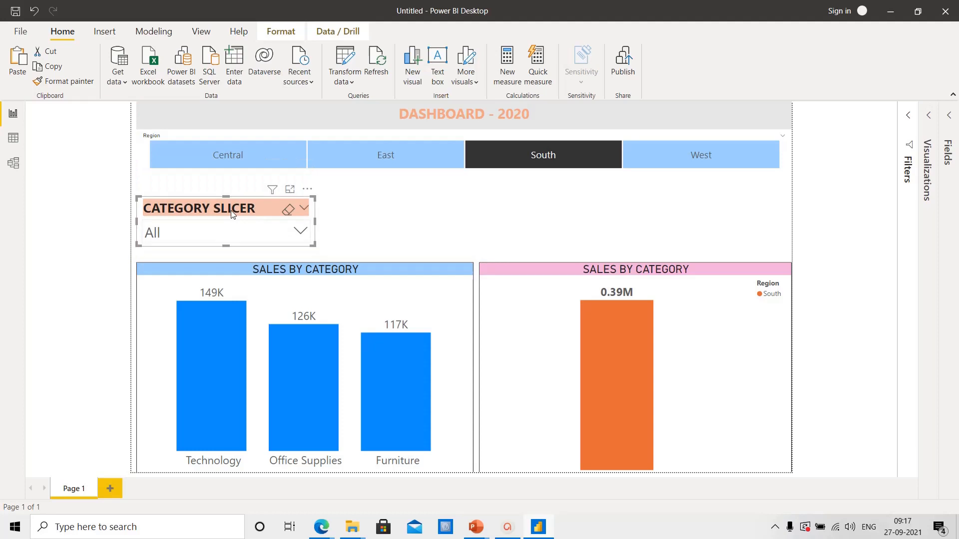
- Filter the dashboard to the "More than 600" sales range using the category slicer dropdown
click(181, 242)
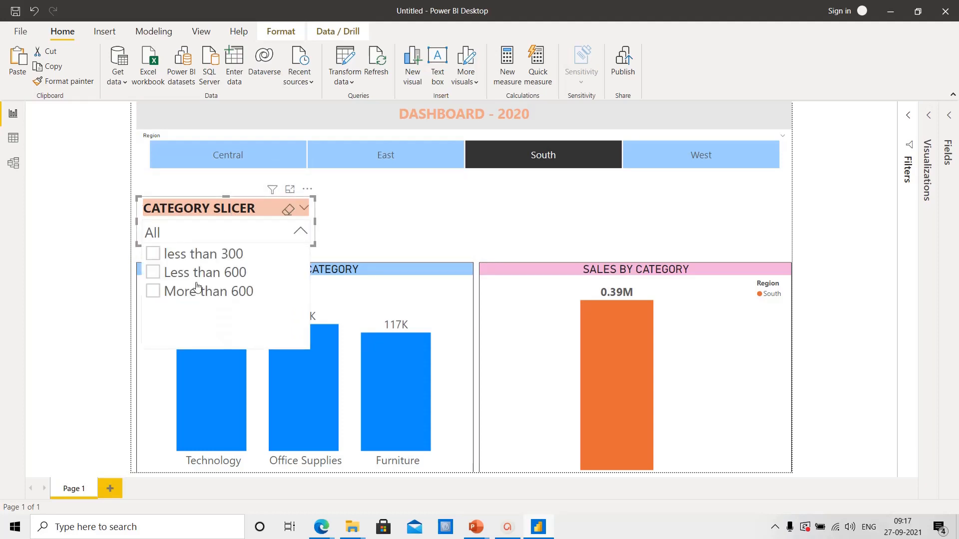
click(153, 292)
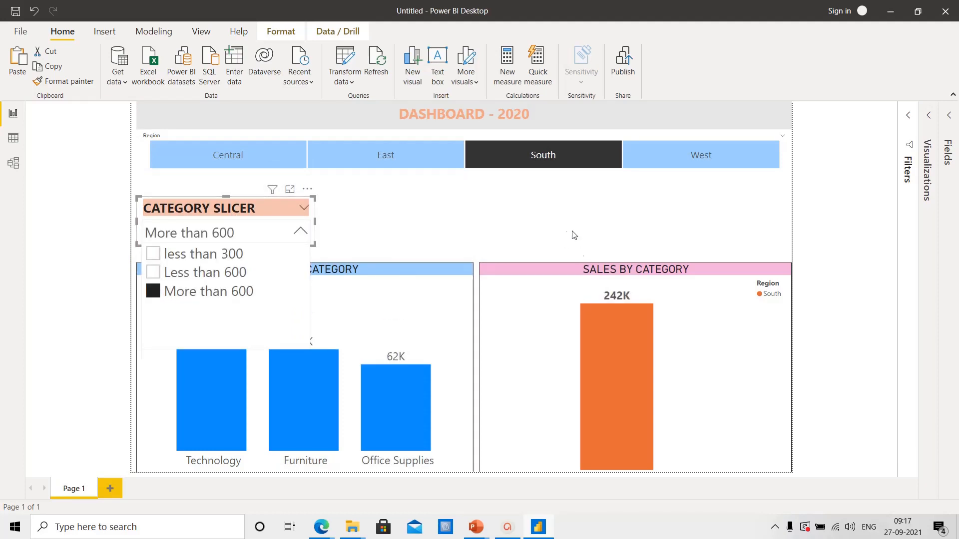
click(560, 222)
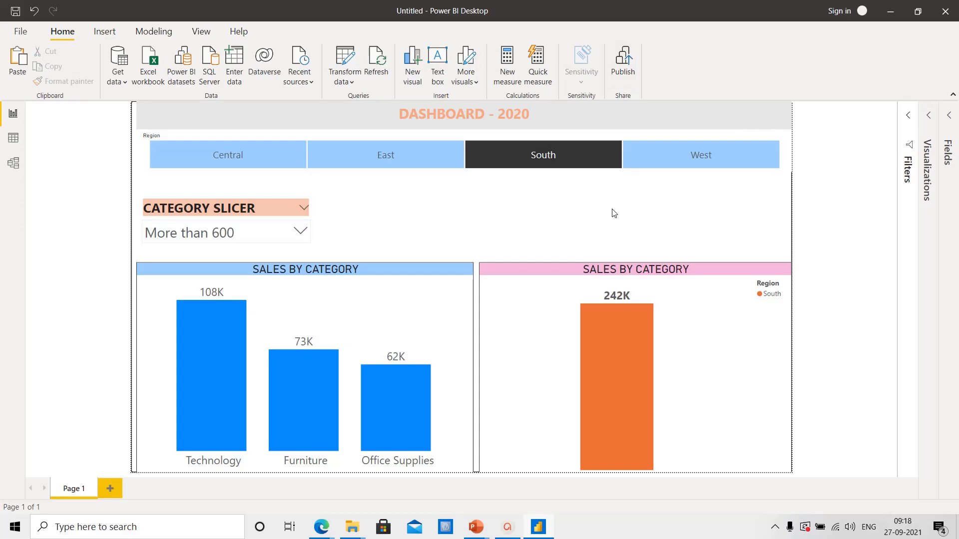
key(alt+Tab)
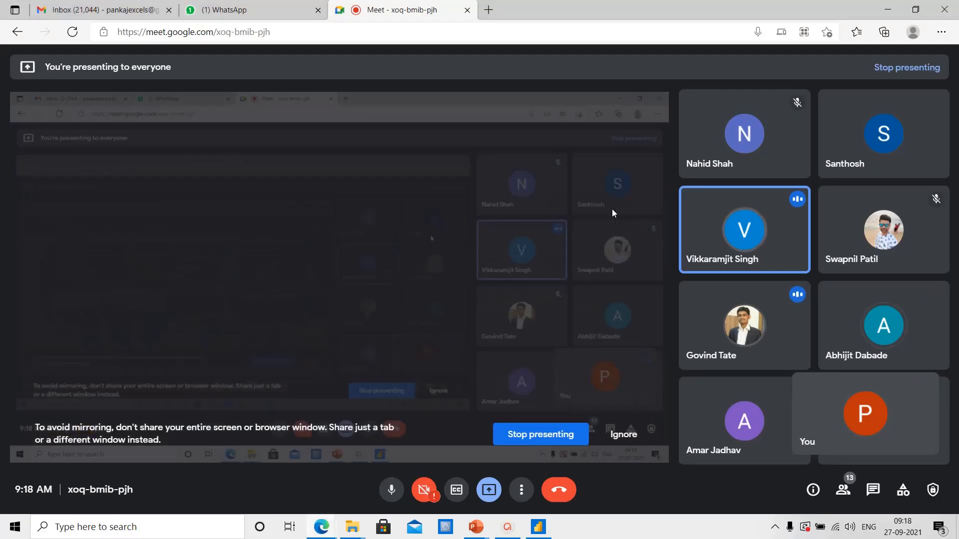
key(alt+Tab)
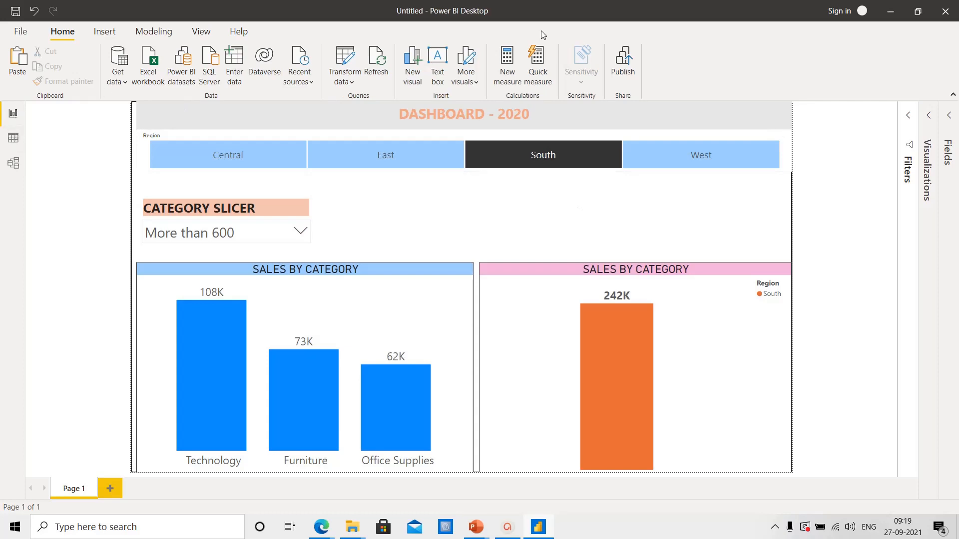
key(ctrl+s)
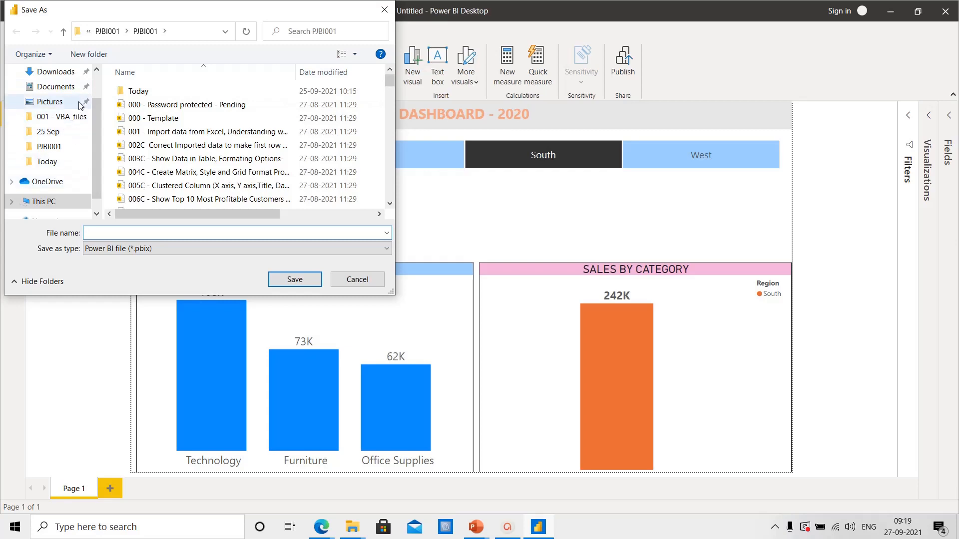
click(95, 77)
click(50, 96)
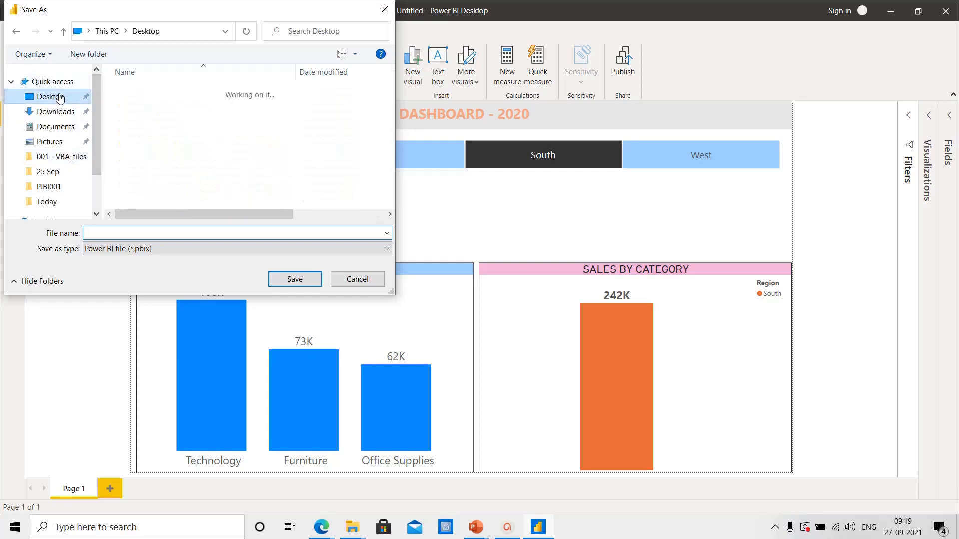
click(182, 106)
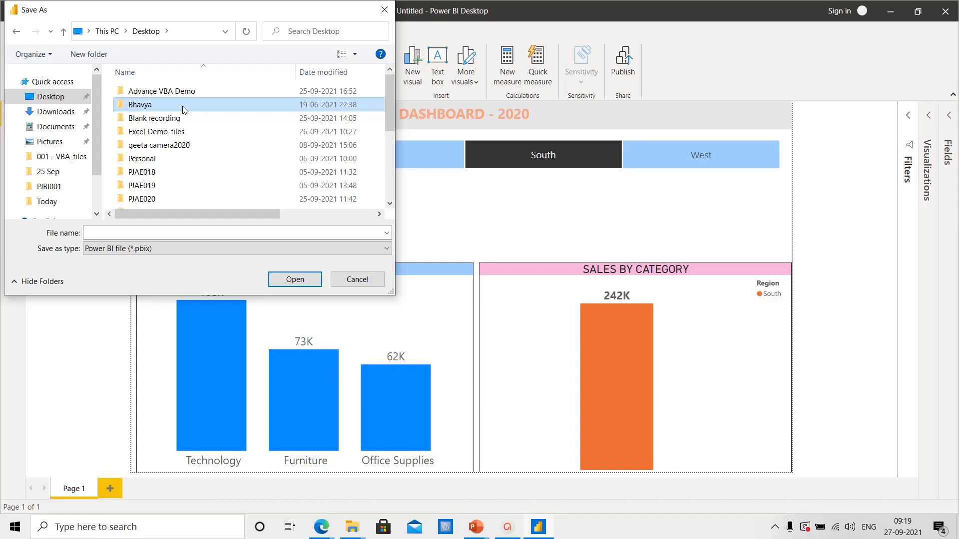
key(Down)
key(Down)
key(Down)
key(Down)
key(Down)
key(Down)
key(Down)
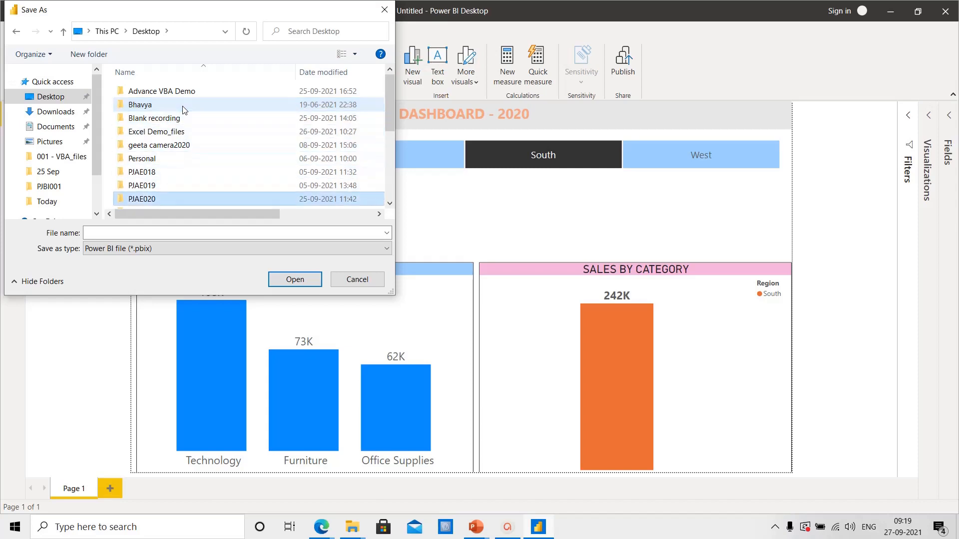
key(Down)
key(Down)
key(Down)
key(Down)
key(Down)
key(Down)
key(Down)
key(Down)
key(Down)
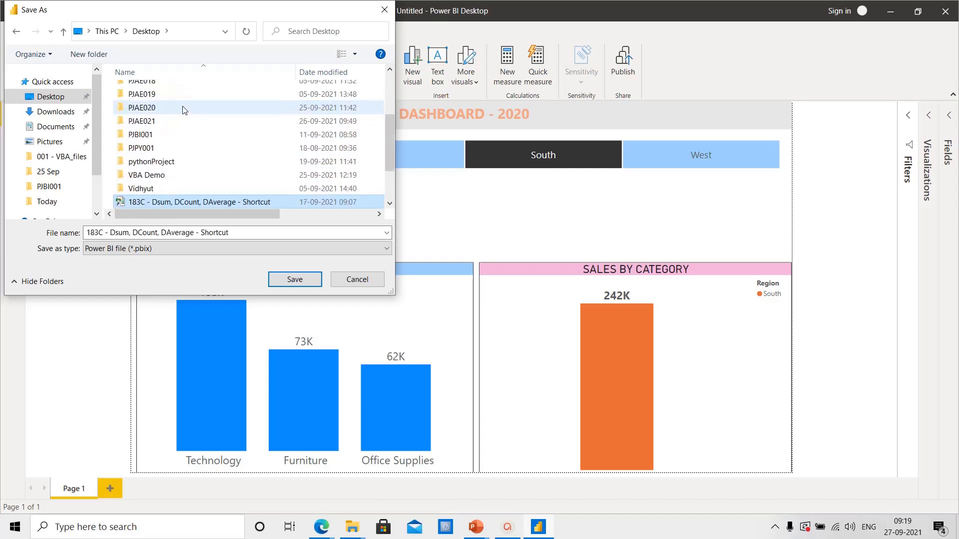
key(Down)
key(Down)
key(Up)
key(Up)
key(Up)
key(Up)
key(Up)
key(Up)
key(Up)
key(Up)
key(Up)
key(Up)
key(Up)
key(Up)
key(Up)
key(Up)
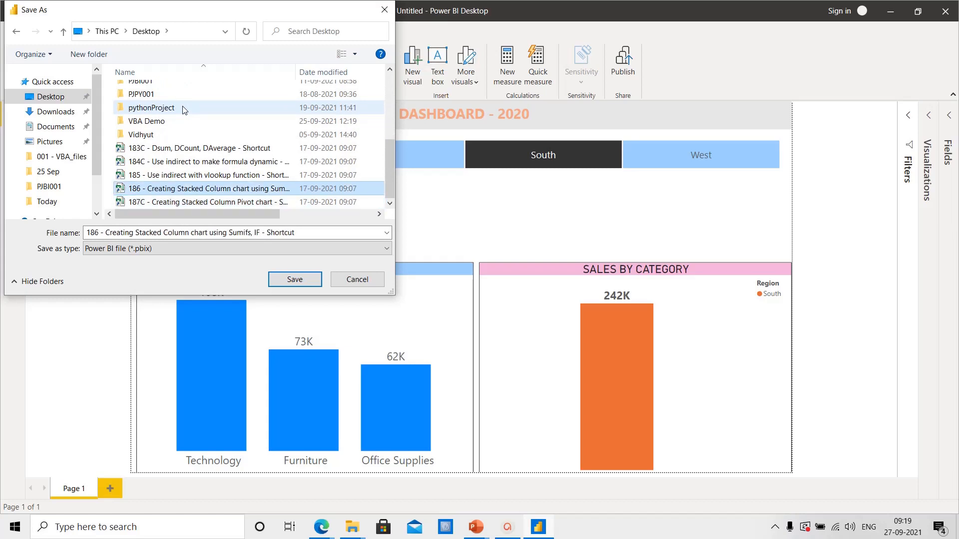
key(Down)
key(Down)
key(Down)
key(Down)
key(Down)
key(Down)
key(Down)
key(Down)
key(Down)
key(Down)
key(Down)
key(Down)
key(Down)
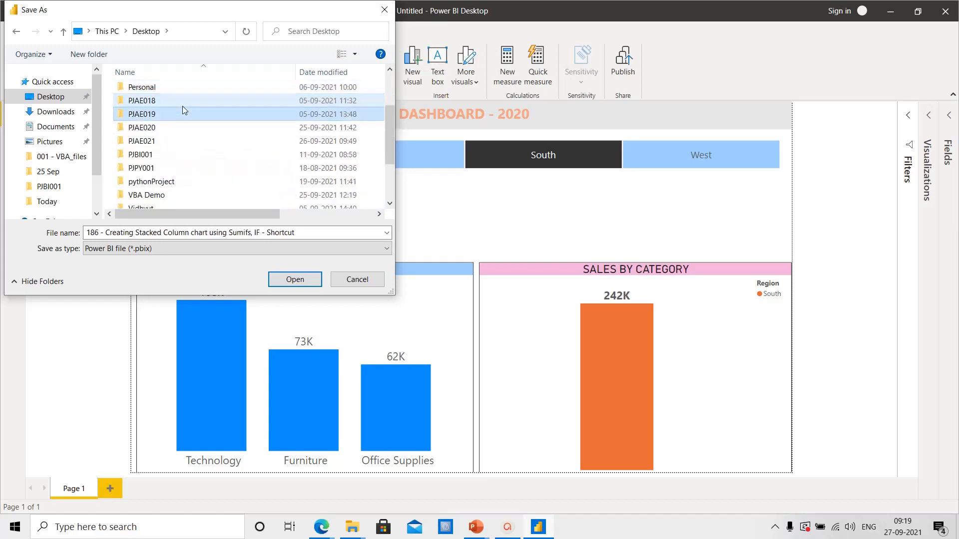
key(Down)
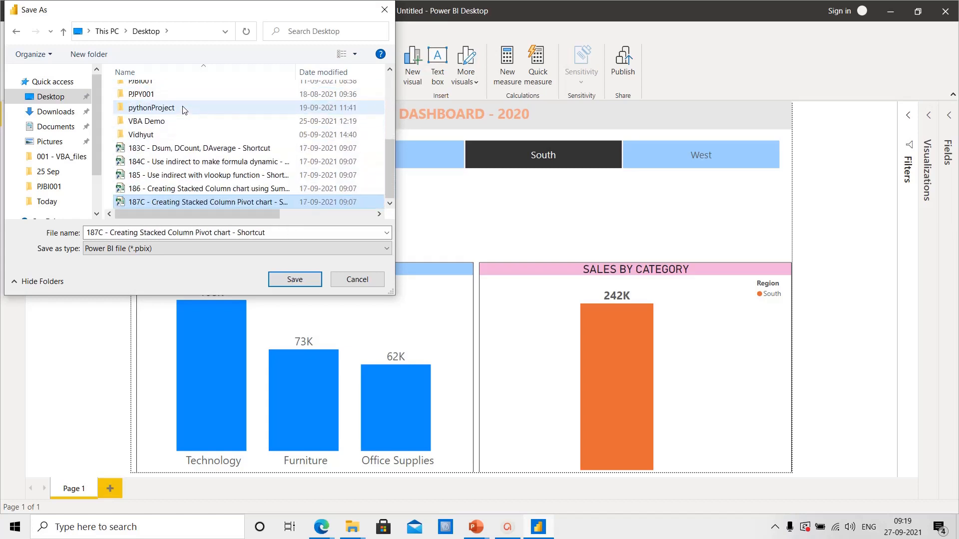
key(Up)
key(Up)
key(Up)
key(Up)
key(Up)
key(Up)
key(Up)
key(Up)
key(Up)
key(Up)
key(Up)
key(Up)
key(Up)
key(Up)
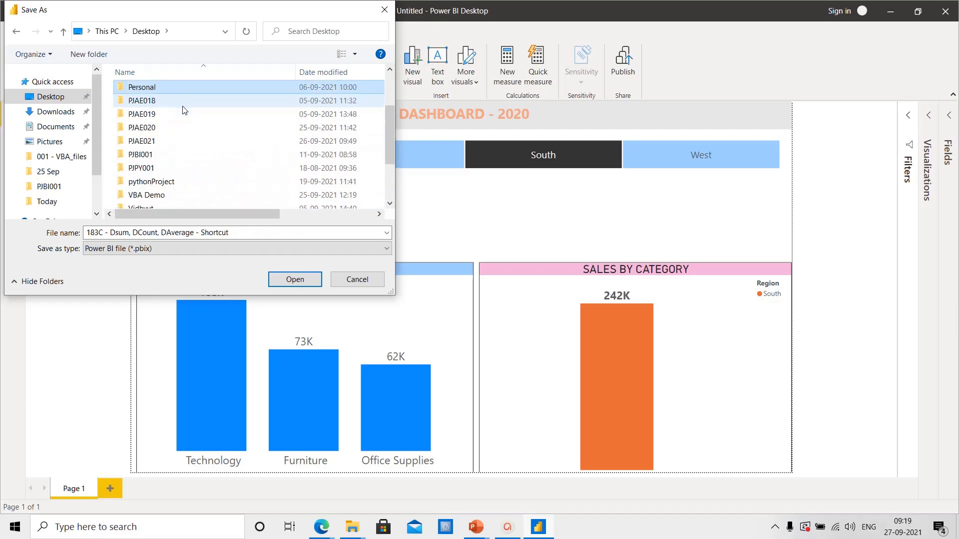
key(Up)
key(Up)
key(Up)
key(Up)
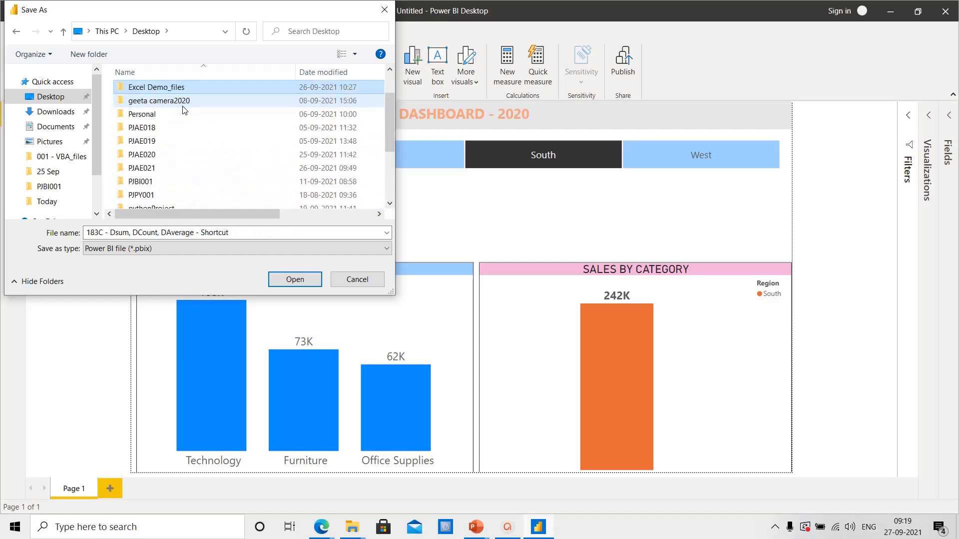
key(Up)
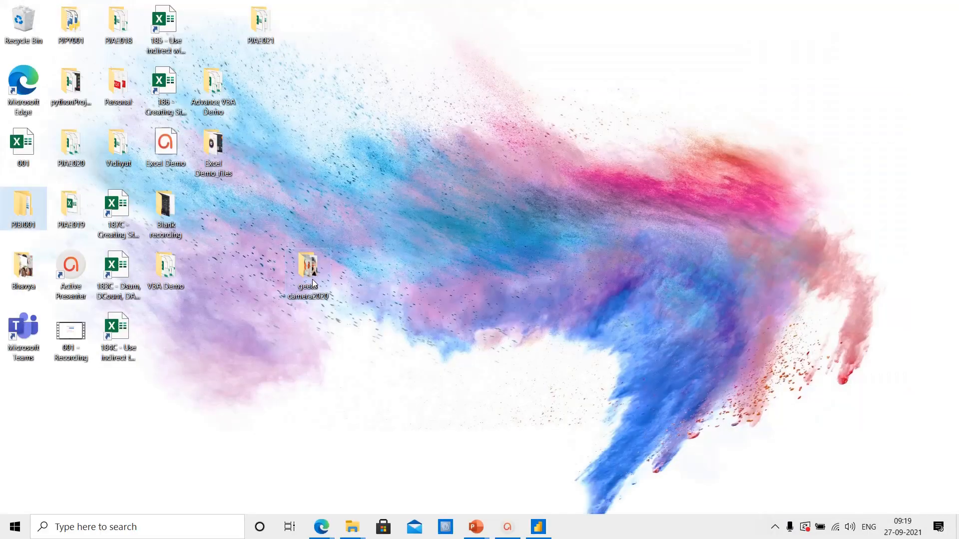
- Switch to the PowerPoint slide show with the Mastering Power BI Pro services slide
key(alt+Tab)
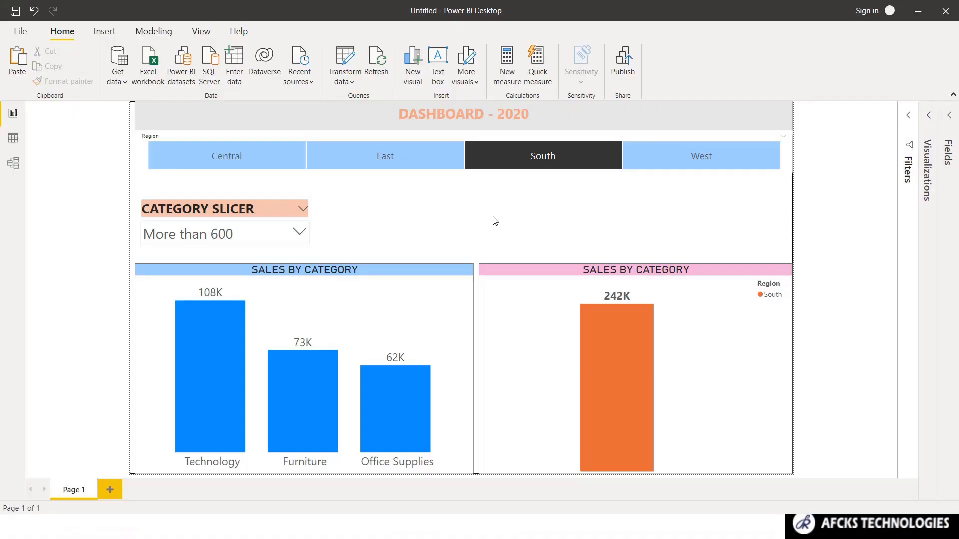
key(alt+Tab)
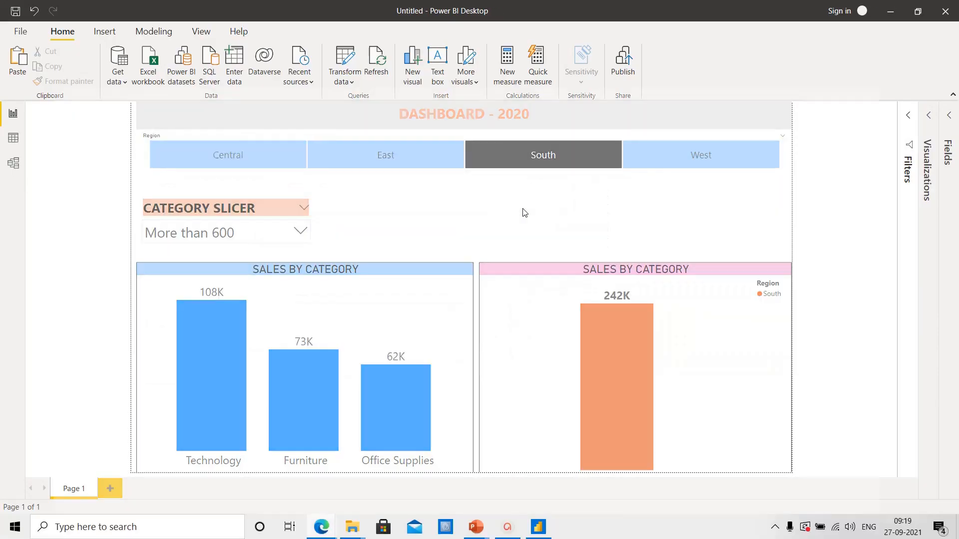
key(alt+Tab)
key(alt+Tab)
key(alt+Tab)
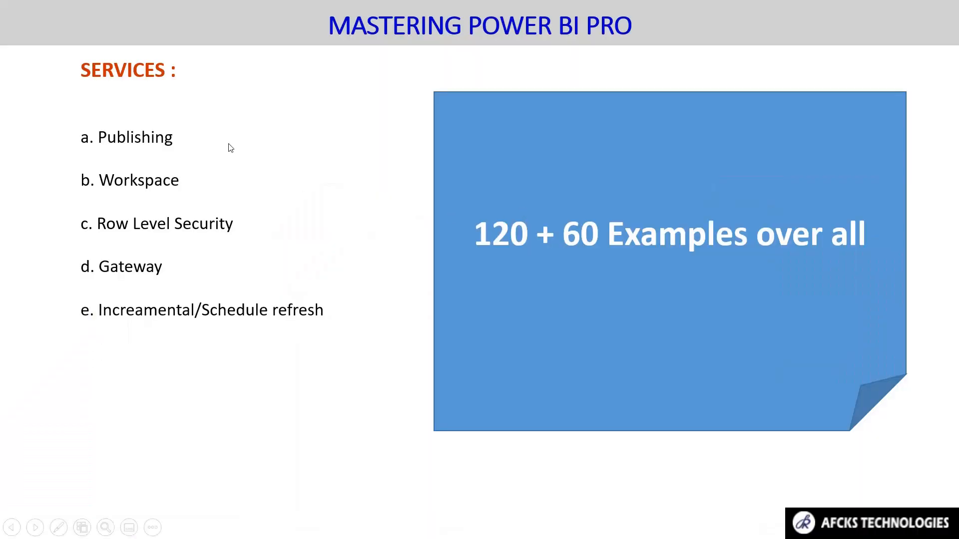